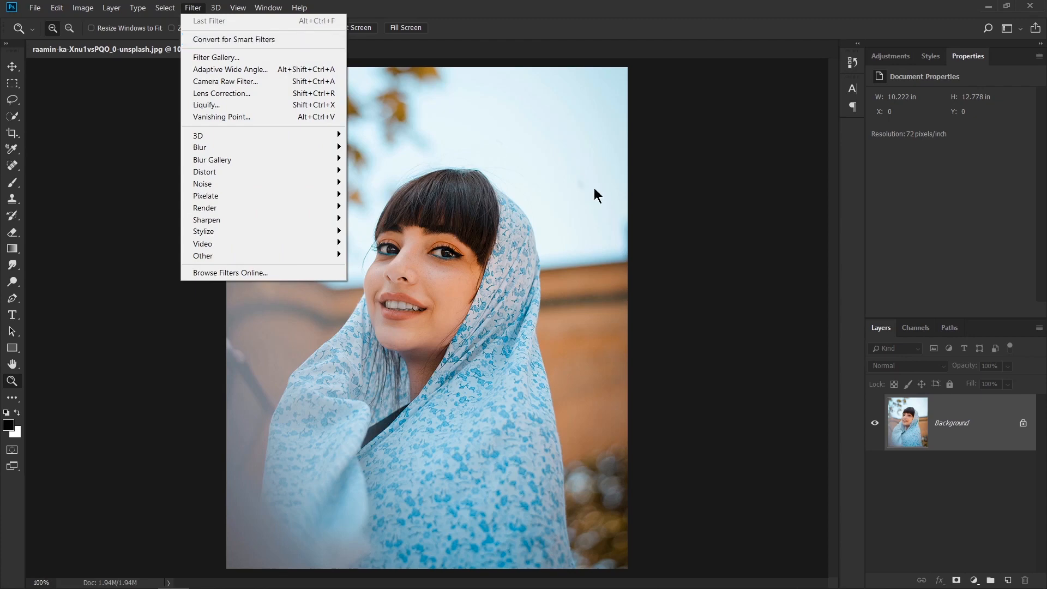
Step: Duplicate the Background layer three times
left_click(884, 335)
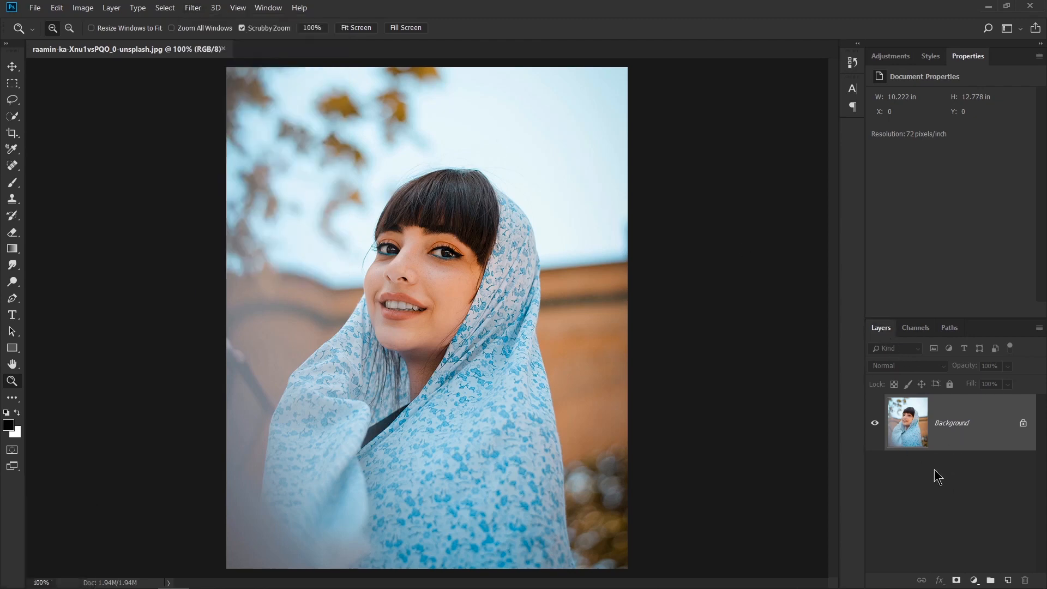
left_click(938, 444, "ctrl")
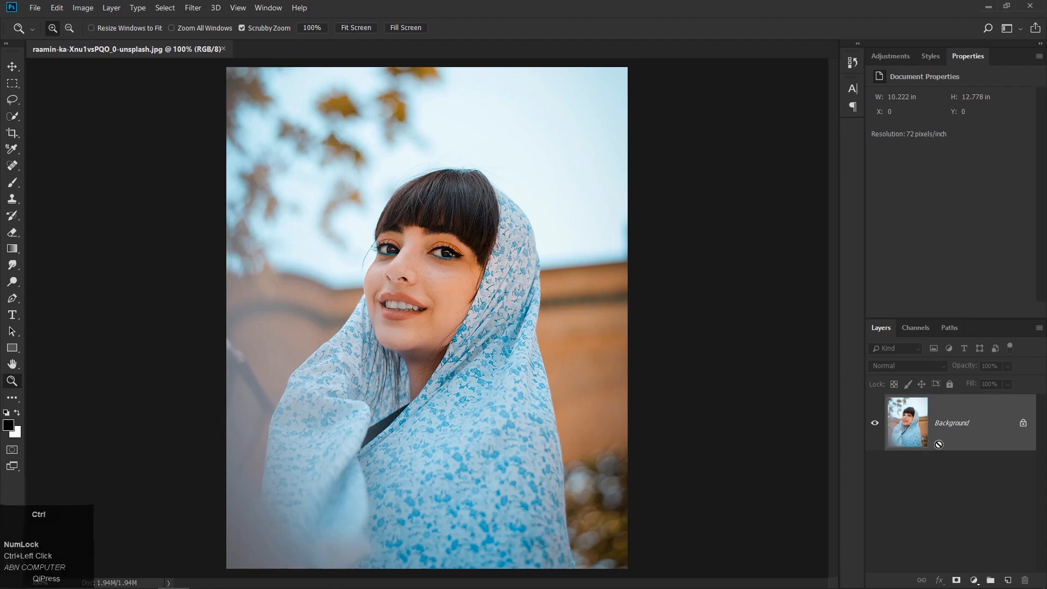
key("ctrl+j")
key("ctrl+j")
key("ctrl+j")
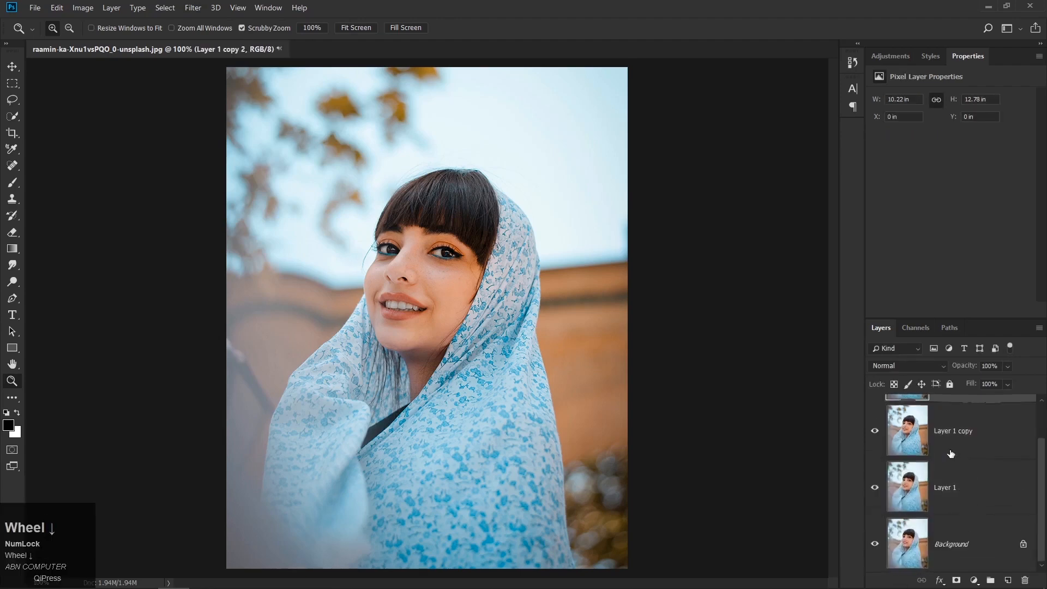
Step: Convert Layer 1 to a Smart Object
scroll(986, 525, "down", 1)
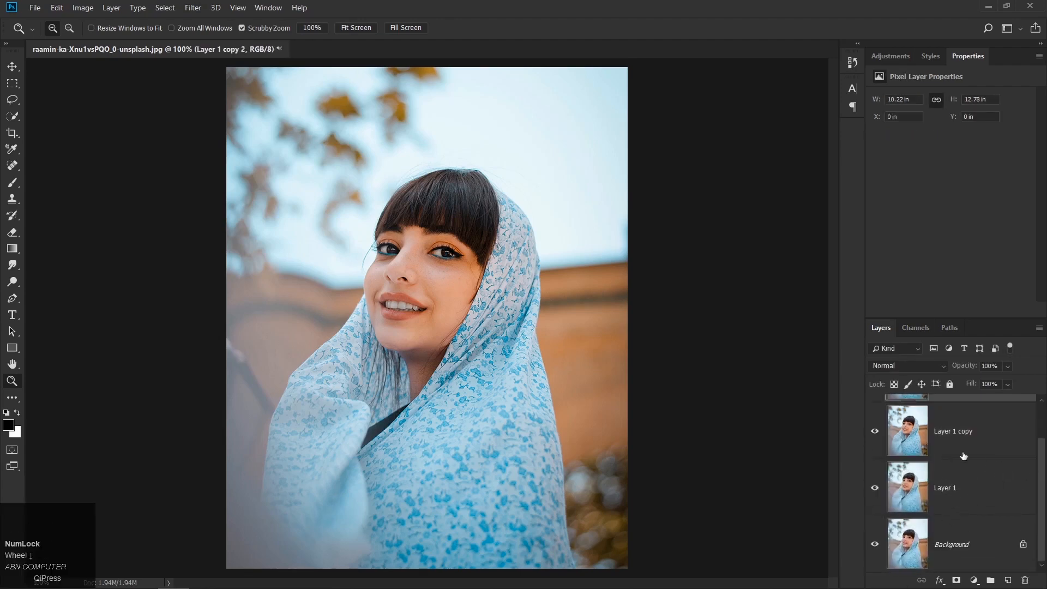
right_click(948, 490)
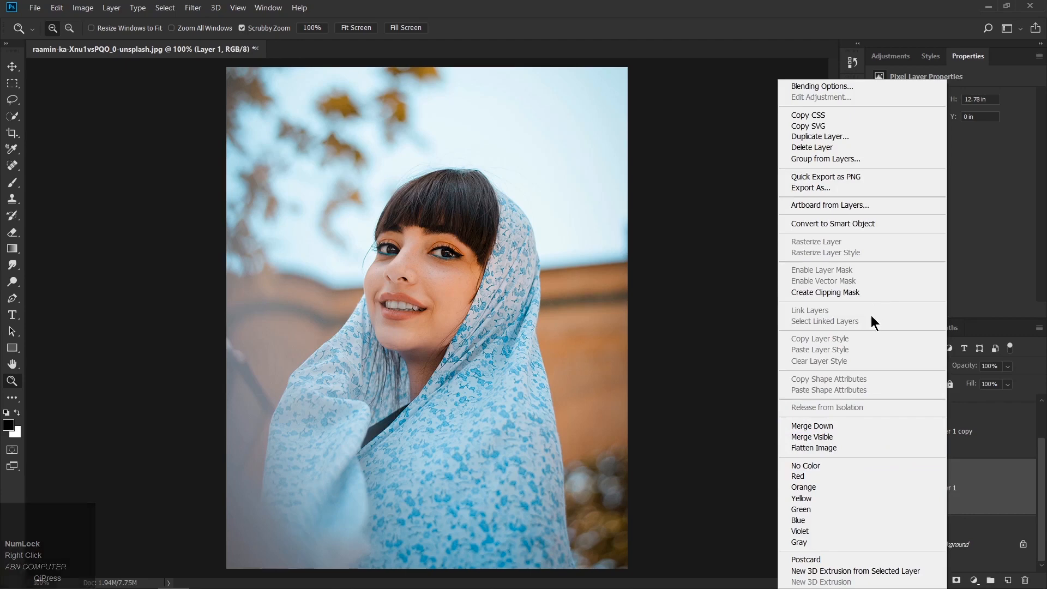
left_click(806, 224)
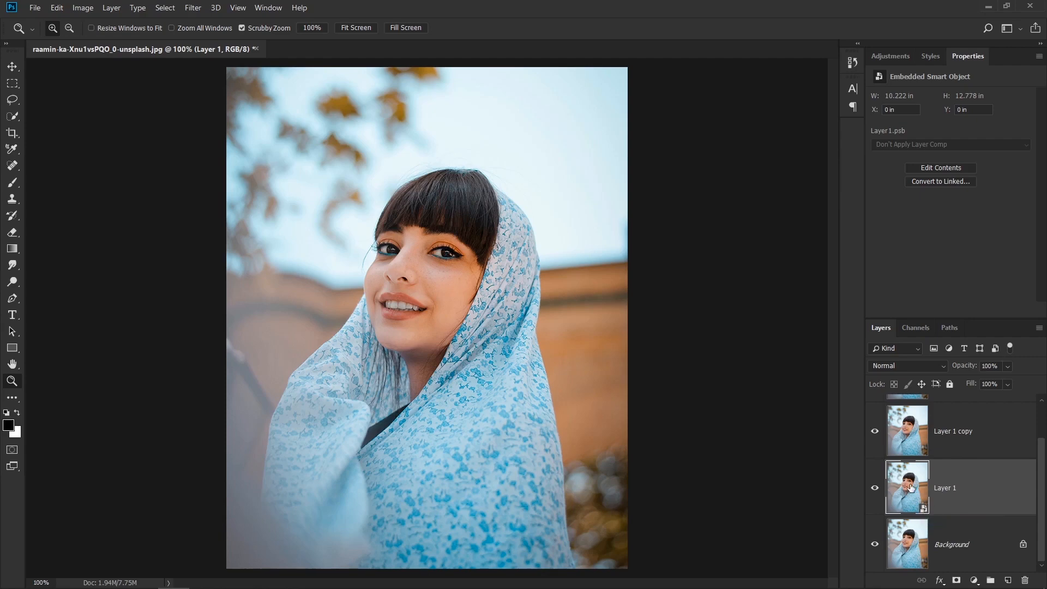
Step: Examine the Free Transform bounding box of the regular pixel layer Layer 1 copy without transforming it
left_click(950, 432)
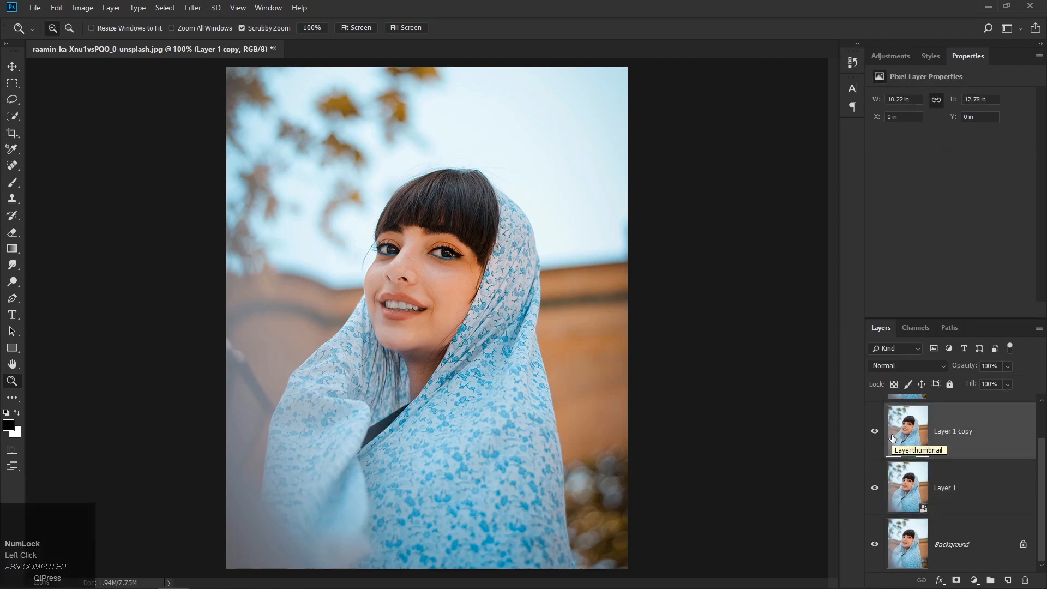
key("ctrl+t")
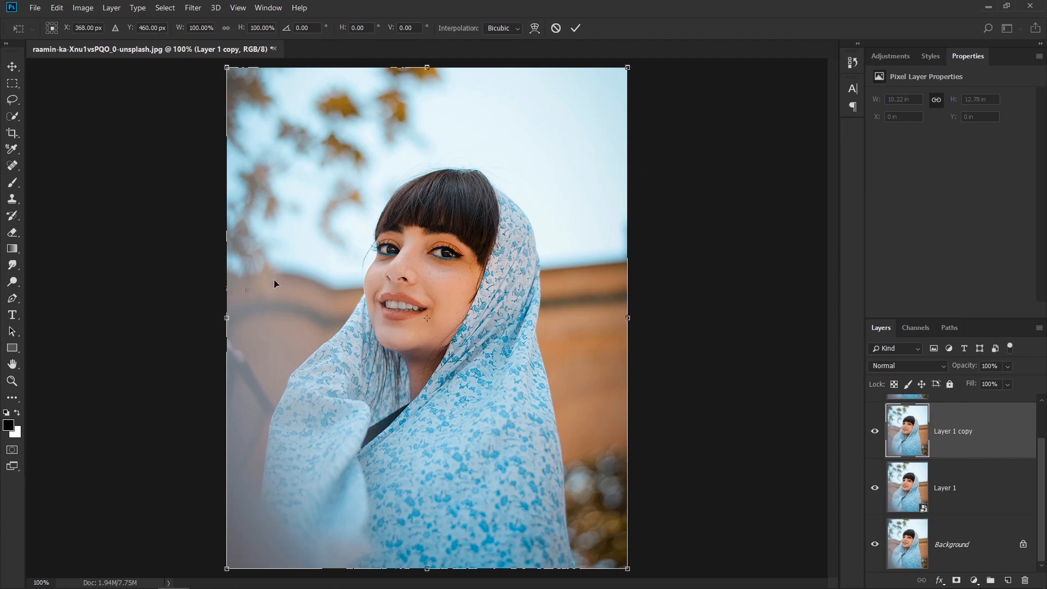
left_click(972, 439)
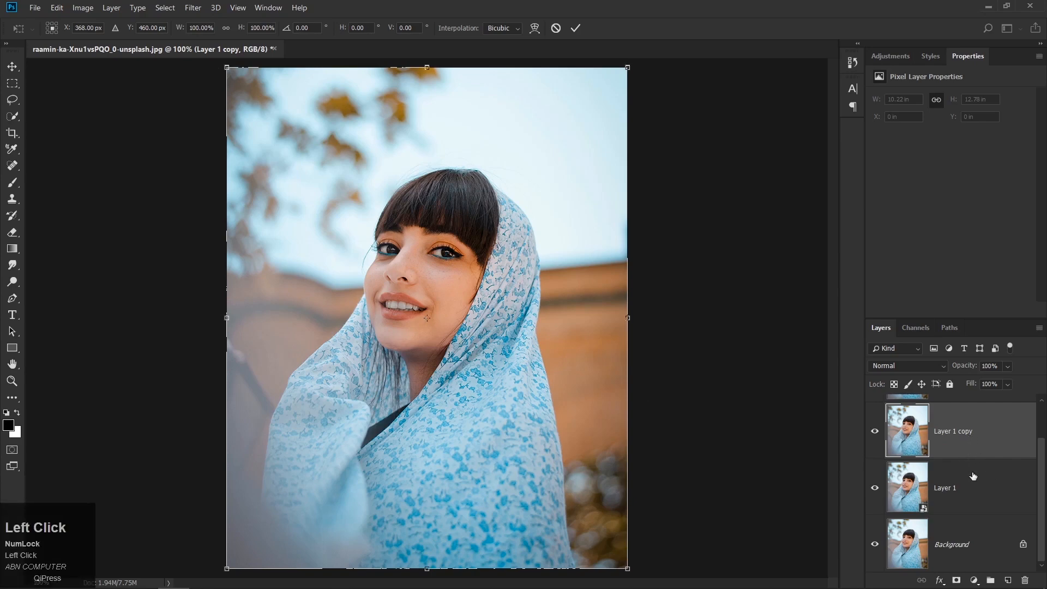
key("Return")
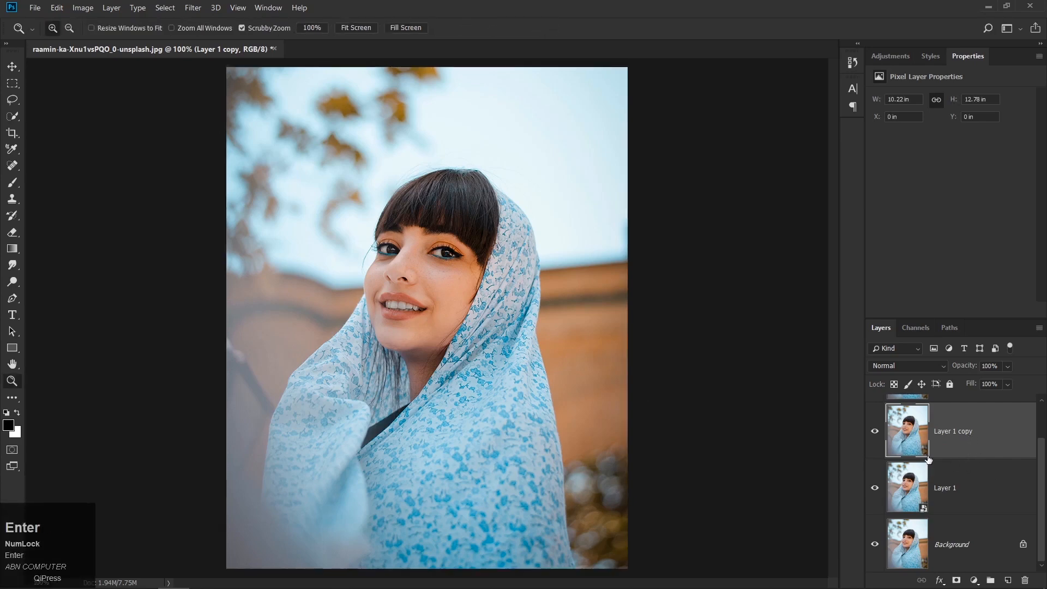
Step: Hide Layer 1 copy and Layer 1 copy 2, and examine the Free Transform bounding box of the Layer 1 Smart Object
left_click(942, 493)
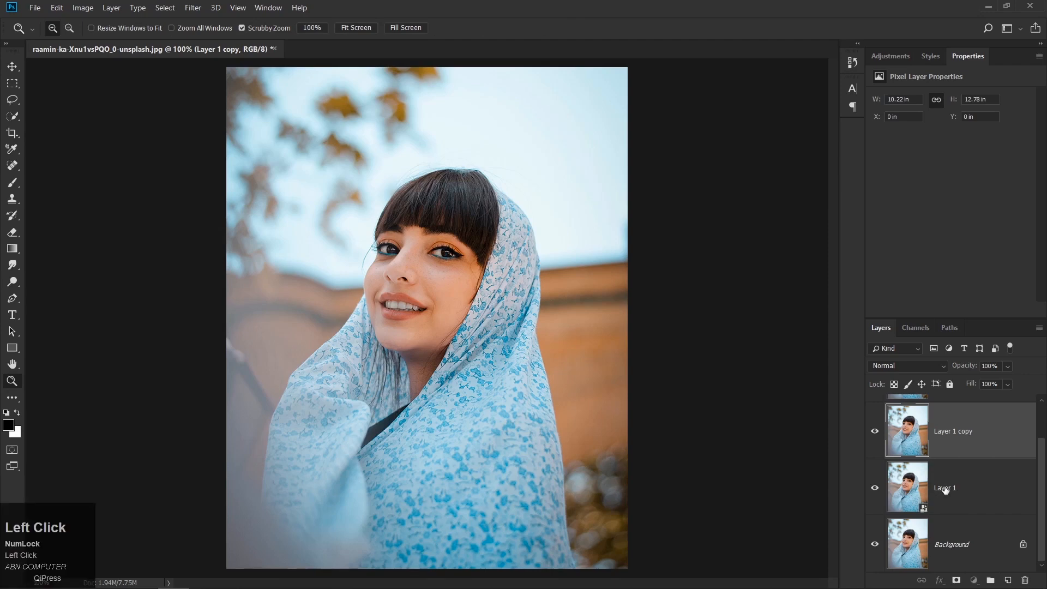
left_click(874, 433)
scroll(890, 439, "up", 2)
left_click(878, 426)
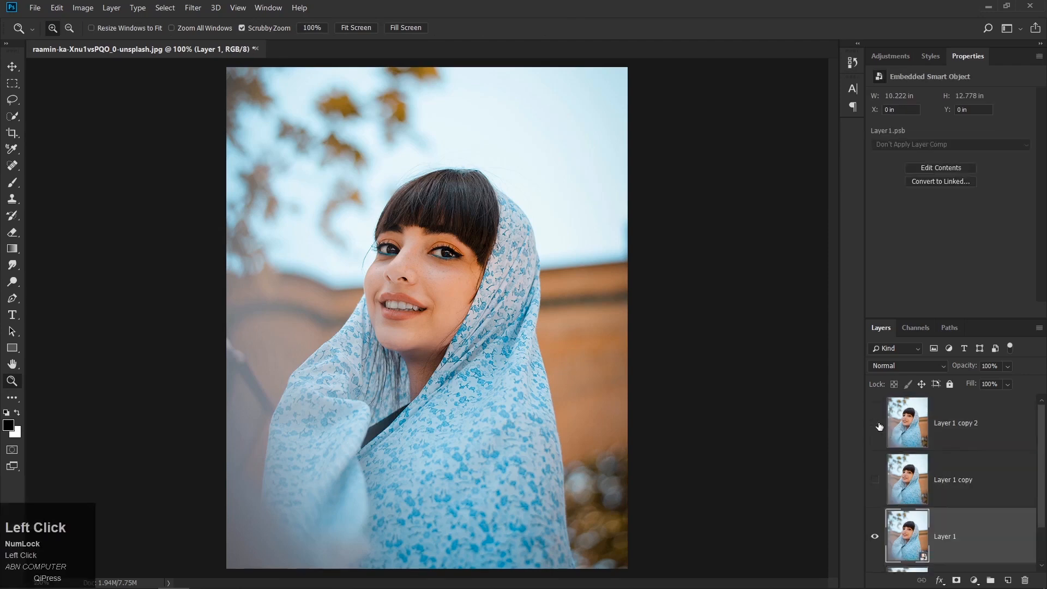
scroll(945, 548, "down", 2)
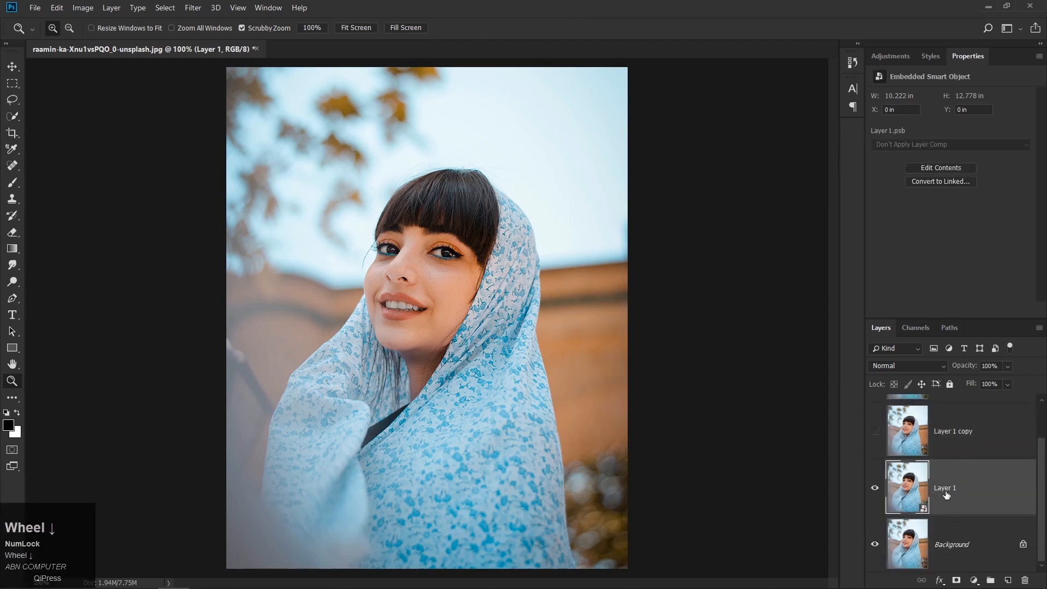
key("ctrl+t")
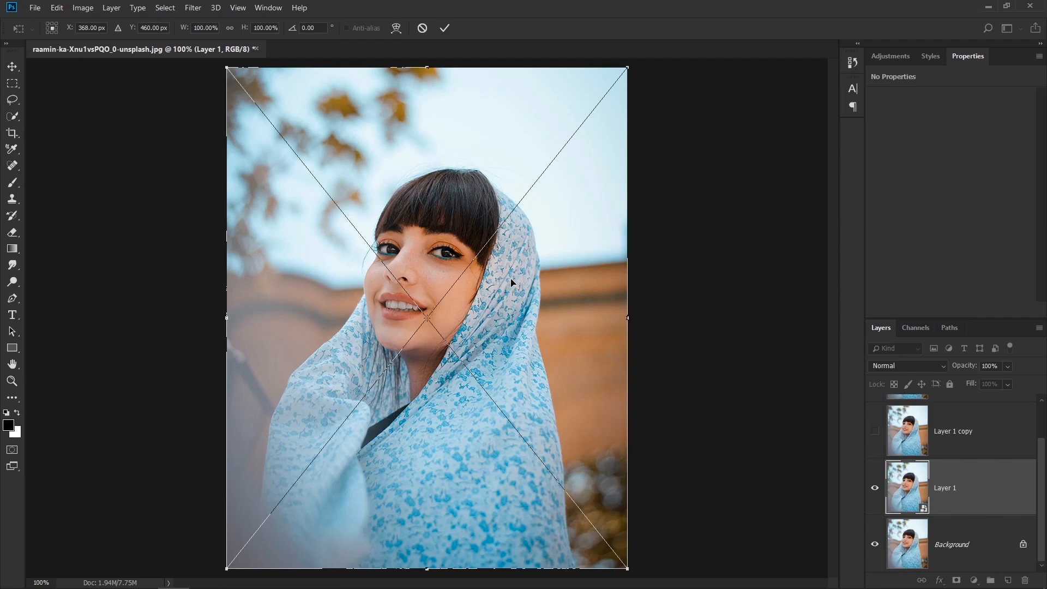
key("Return")
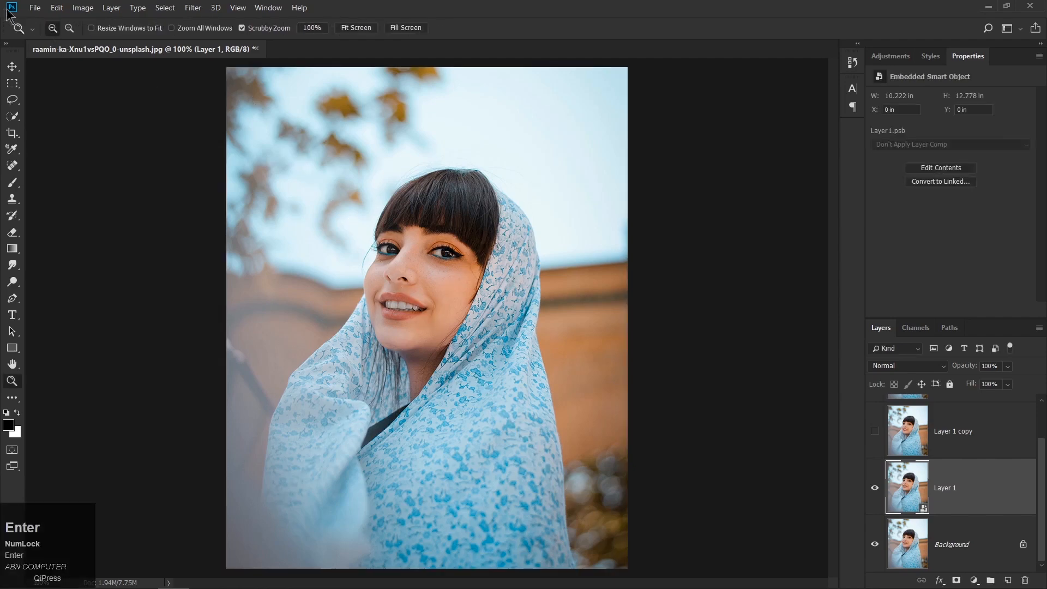
Step: Create a new white 1920 x 1080 pixel document at 72 pixels/inch in RGB Color
left_click(34, 8)
left_click(43, 21)
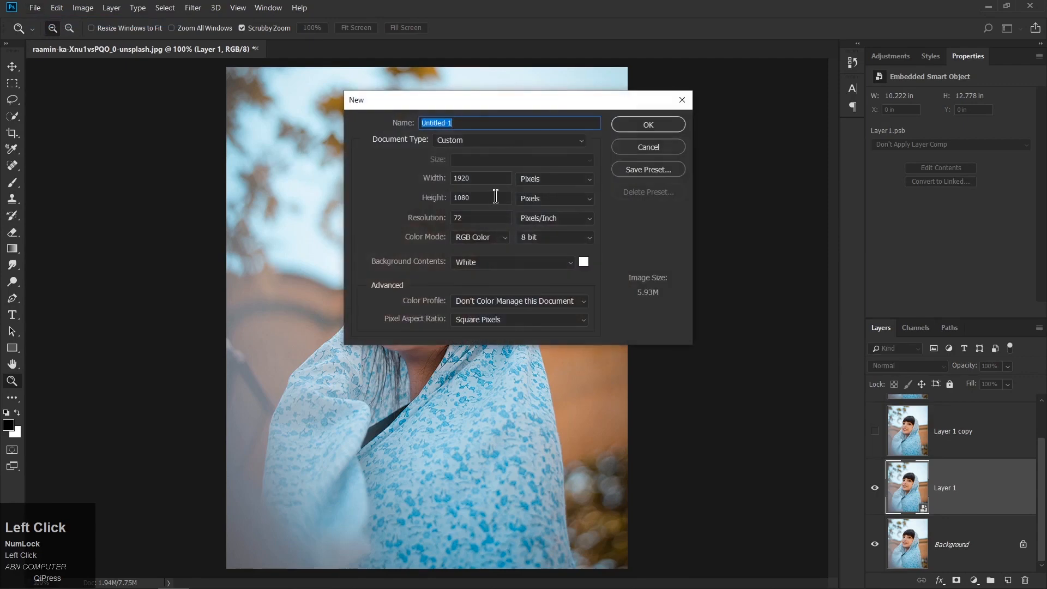
left_click(658, 124)
Step: Show Layer 1 copy 2 in the portrait document and copy it into the left part of the Untitled-1 canvas
left_click(220, 51)
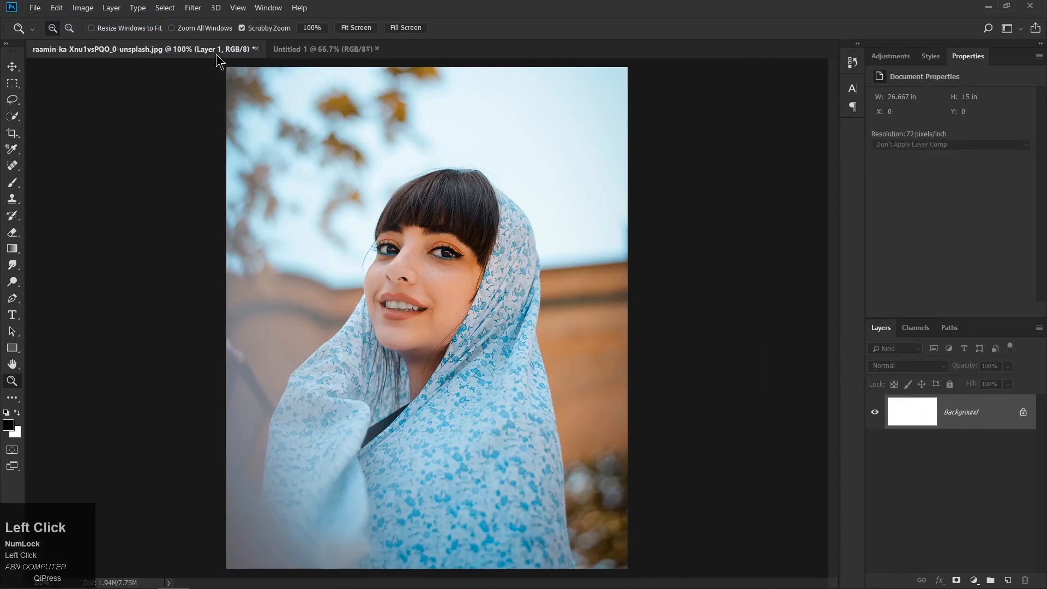
left_click(874, 423)
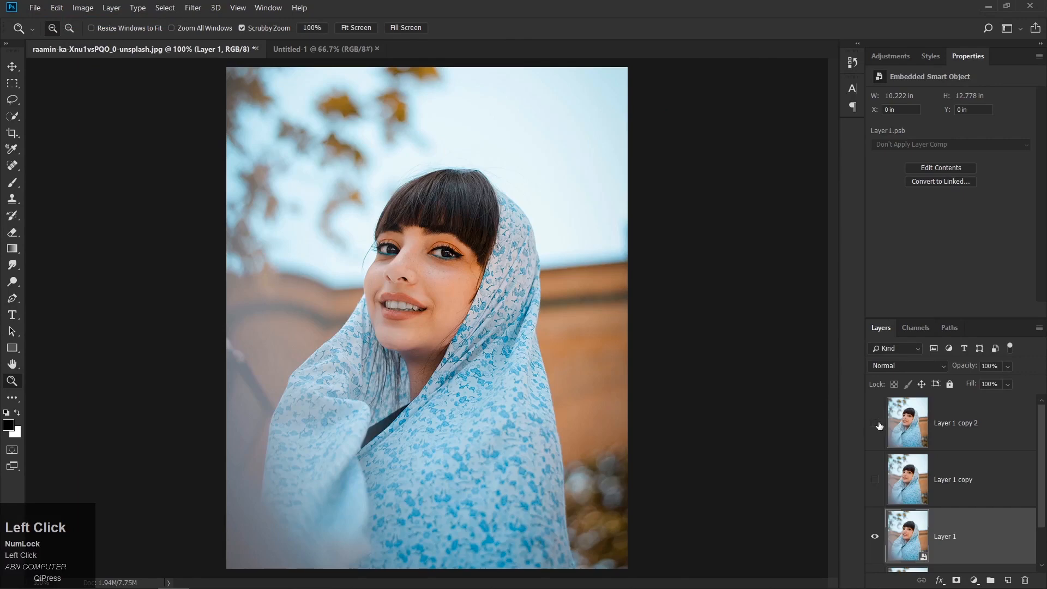
left_click(968, 427)
left_click(12, 66)
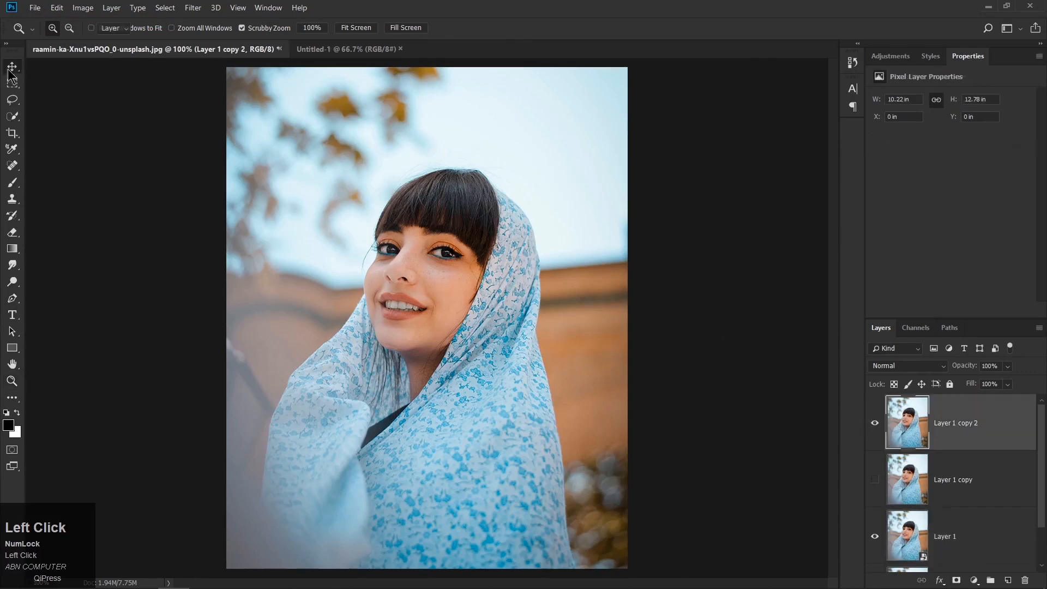
left_click_drag(314, 222, 235, 300)
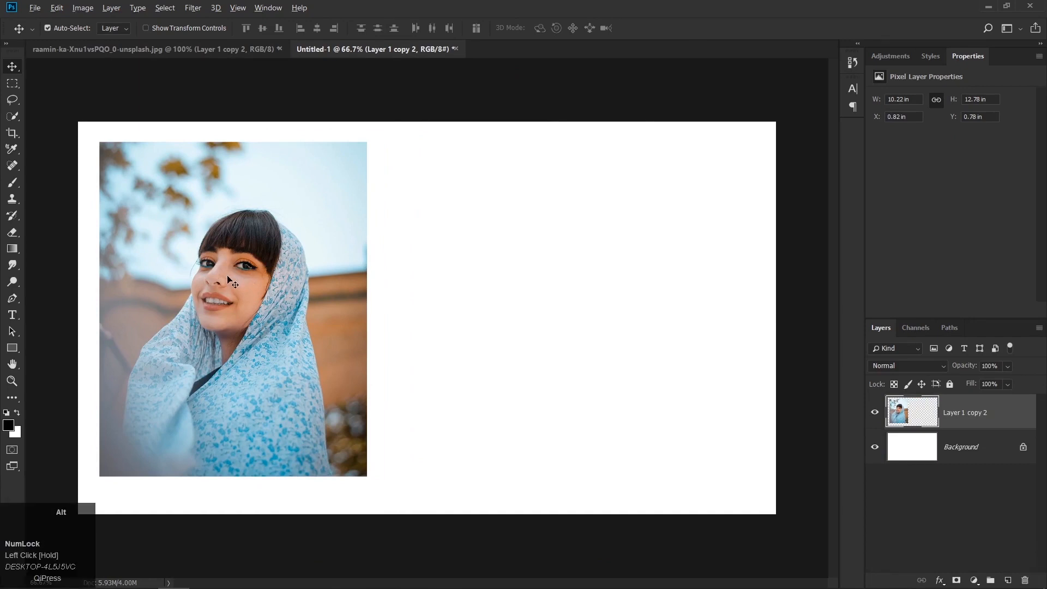
Step: Duplicate the portrait to the right of the original and convert the duplicate layer to a Smart Object
left_click_drag(191, 247, 466, 241)
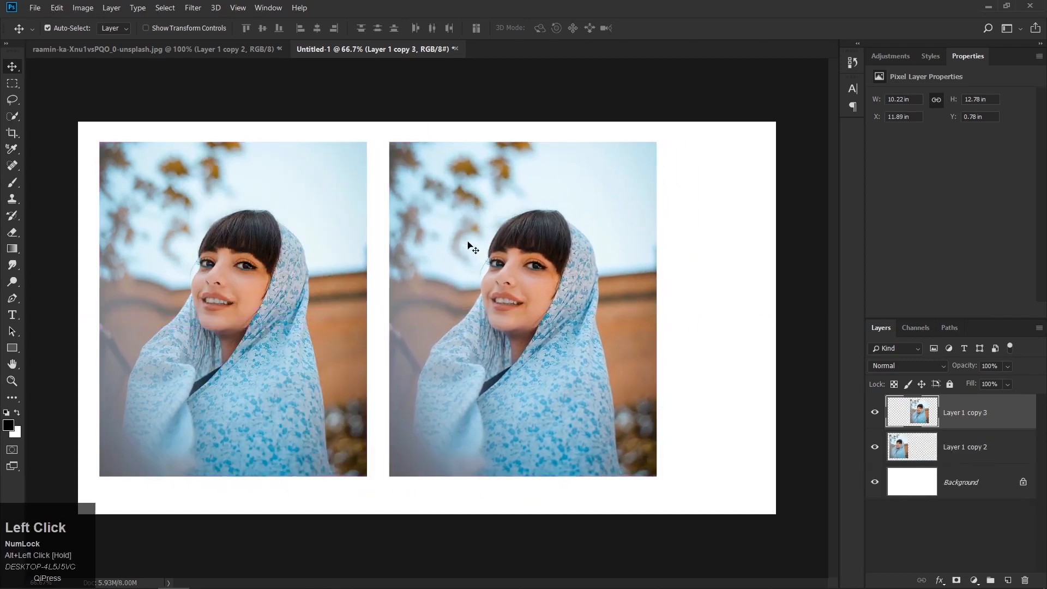
right_click(964, 414)
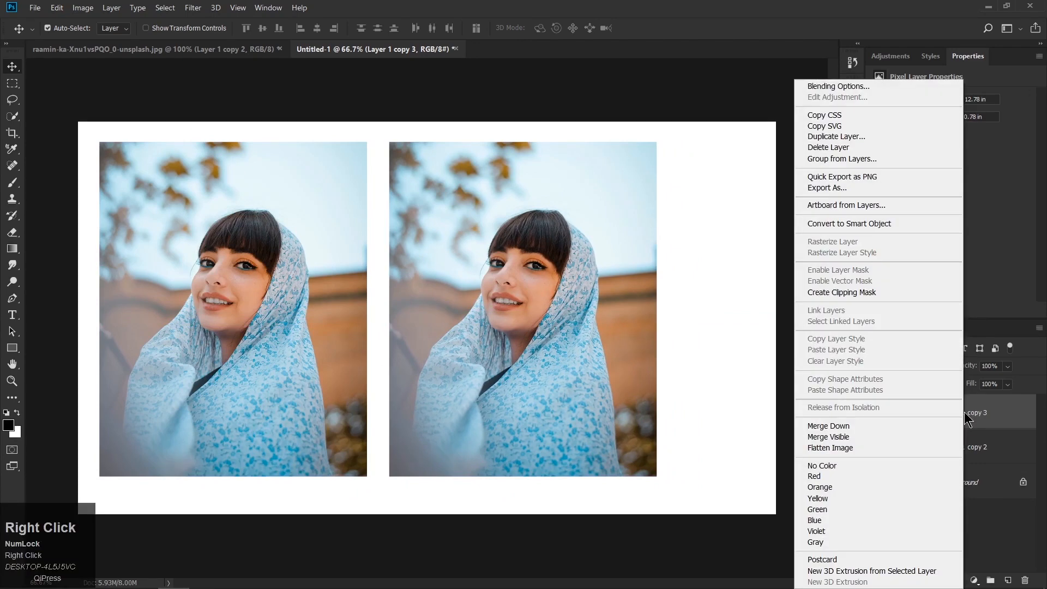
left_click(822, 225)
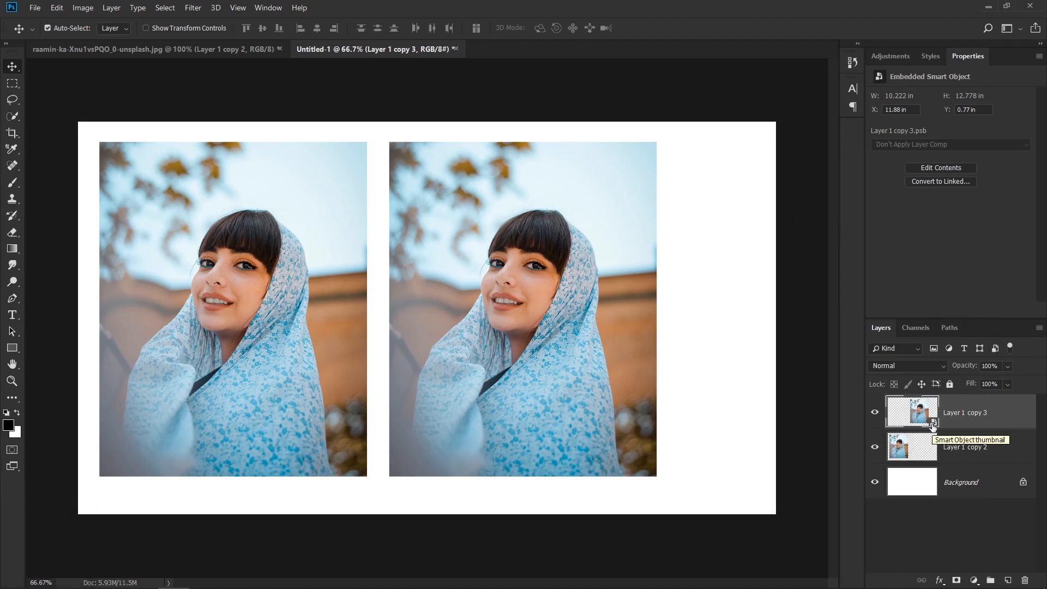
Step: Shift both portraits slightly right, and scale them down together proportionally about their common centre to tiny thumbnails
left_click_drag(562, 309, 587, 310)
left_click_drag(315, 271, 345, 269)
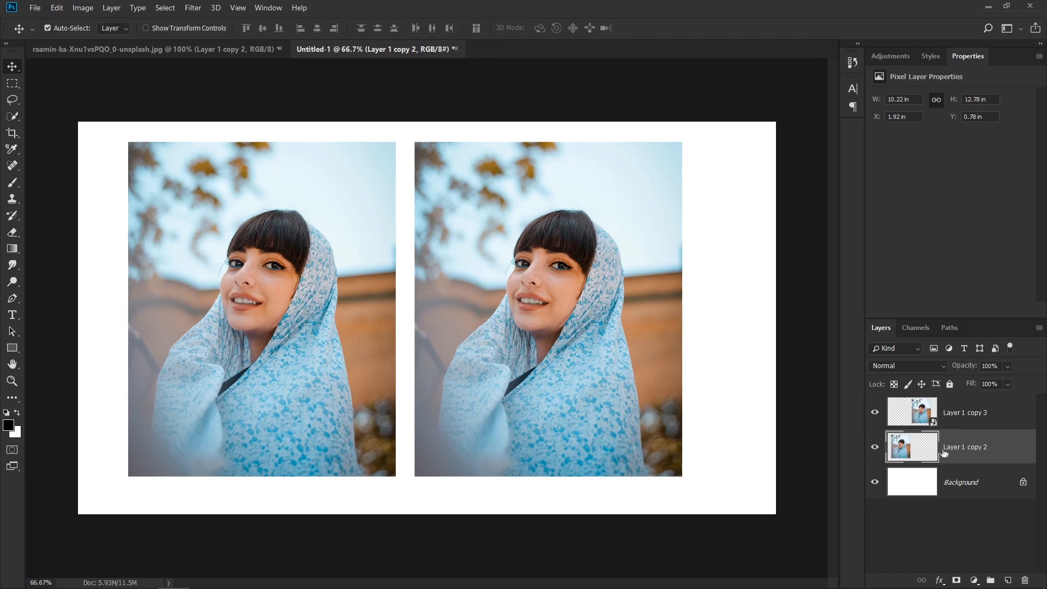
left_click(967, 416, "shift")
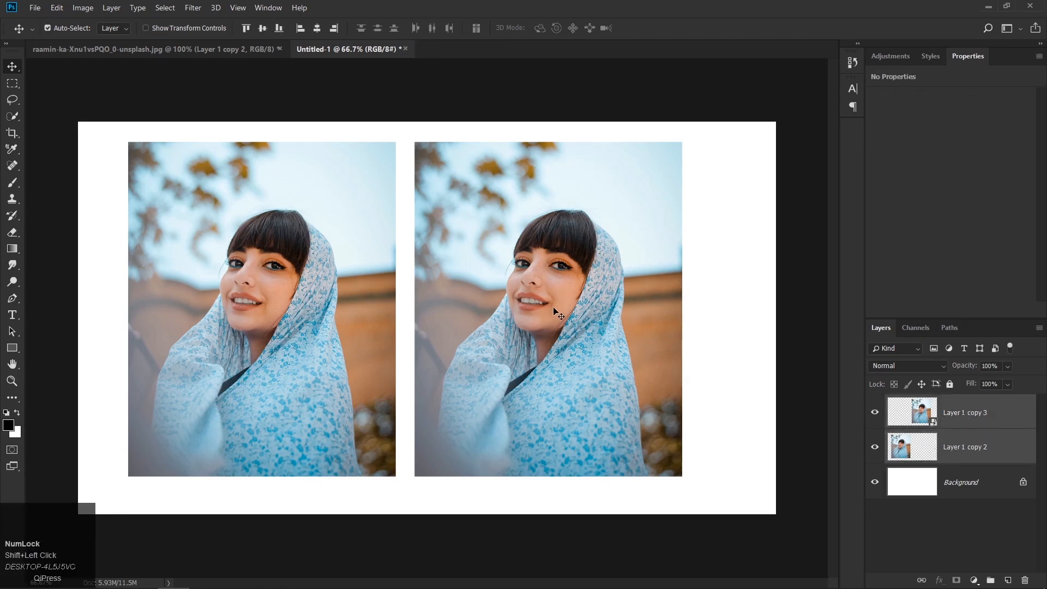
key("ctrl+t")
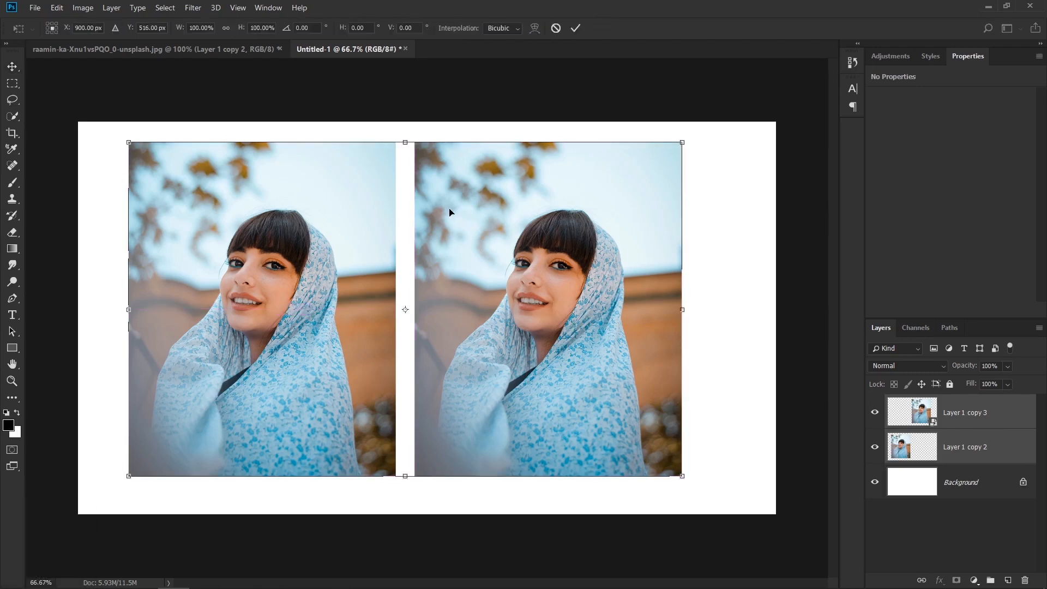
key("shift+alt")
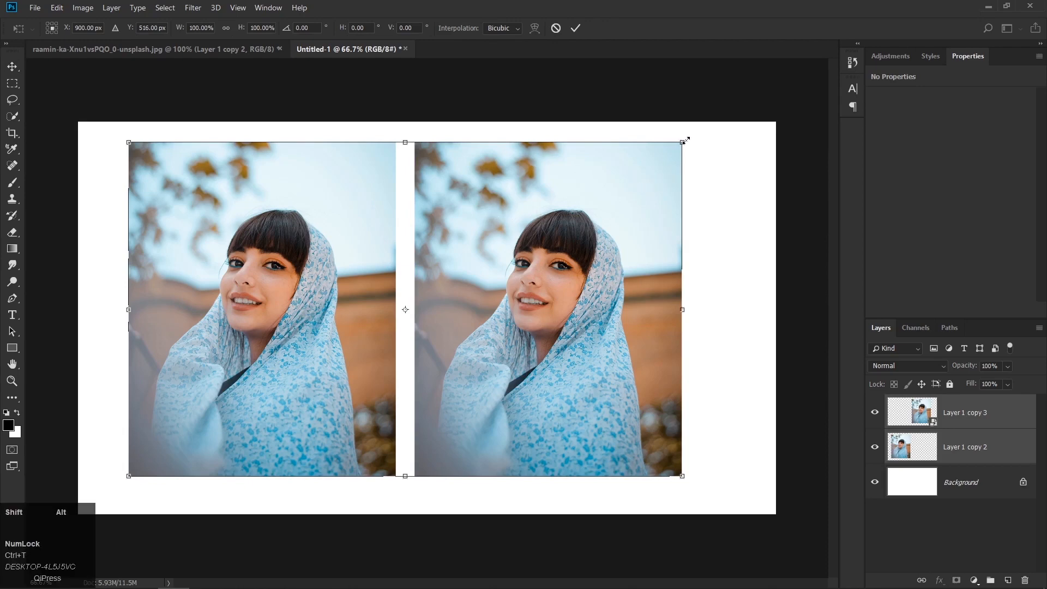
left_click_drag(686, 140, 424, 285)
key("Return")
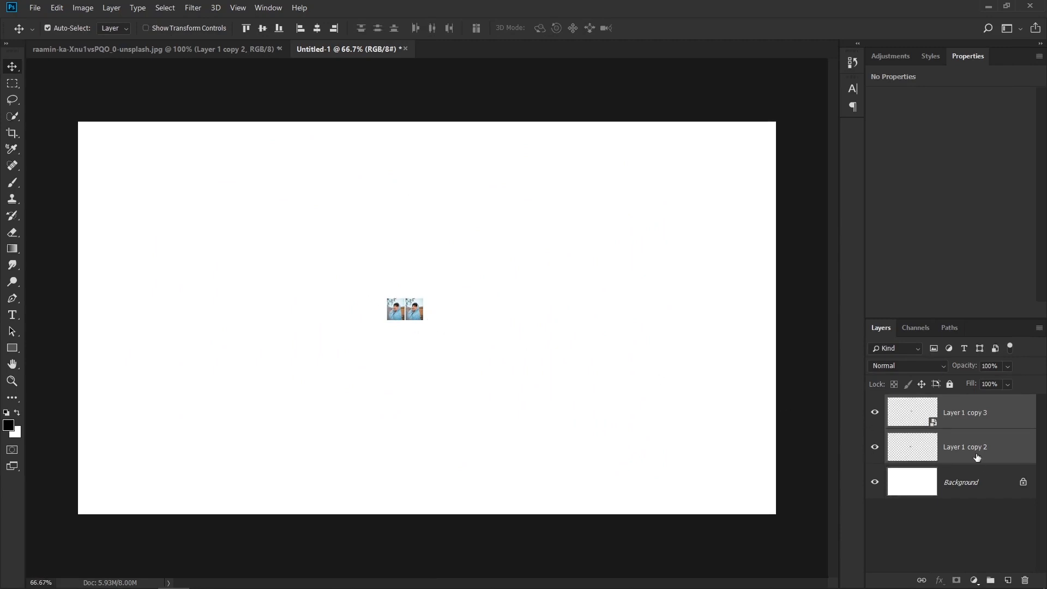
Step: Scale both thumbnail portraits back up together proportionally about their centre to about 1712%, filling the canvas height
key("ctrl")
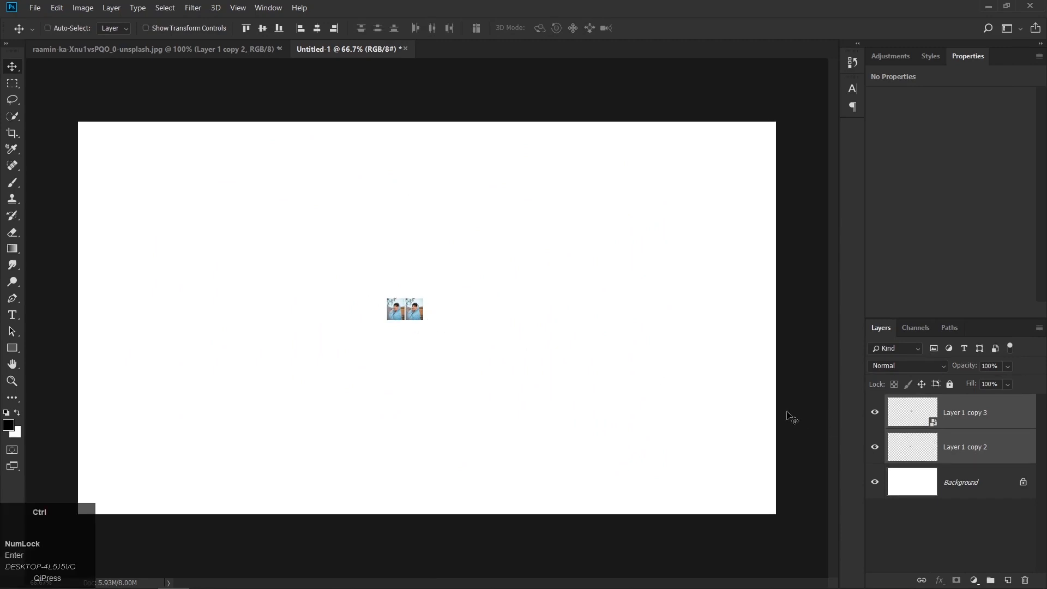
key("ctrl+t")
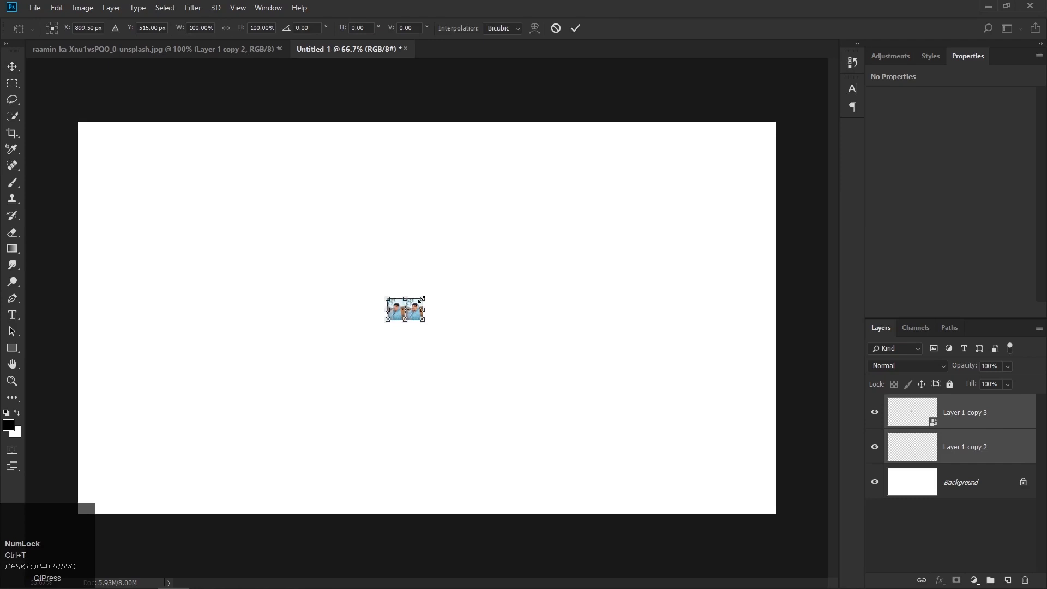
key("shift+alt")
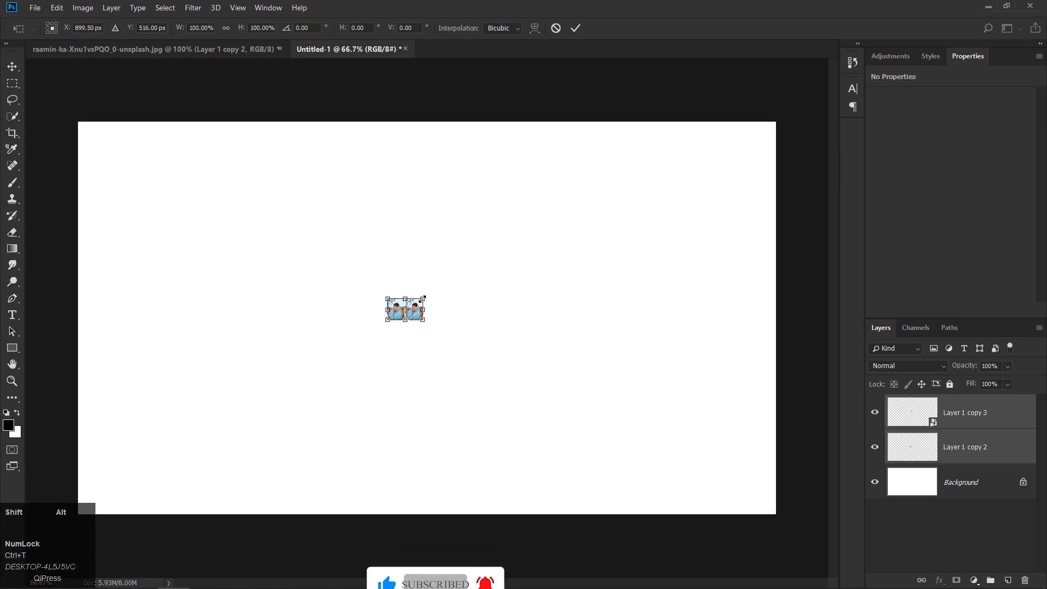
left_click_drag(423, 298, 764, 213)
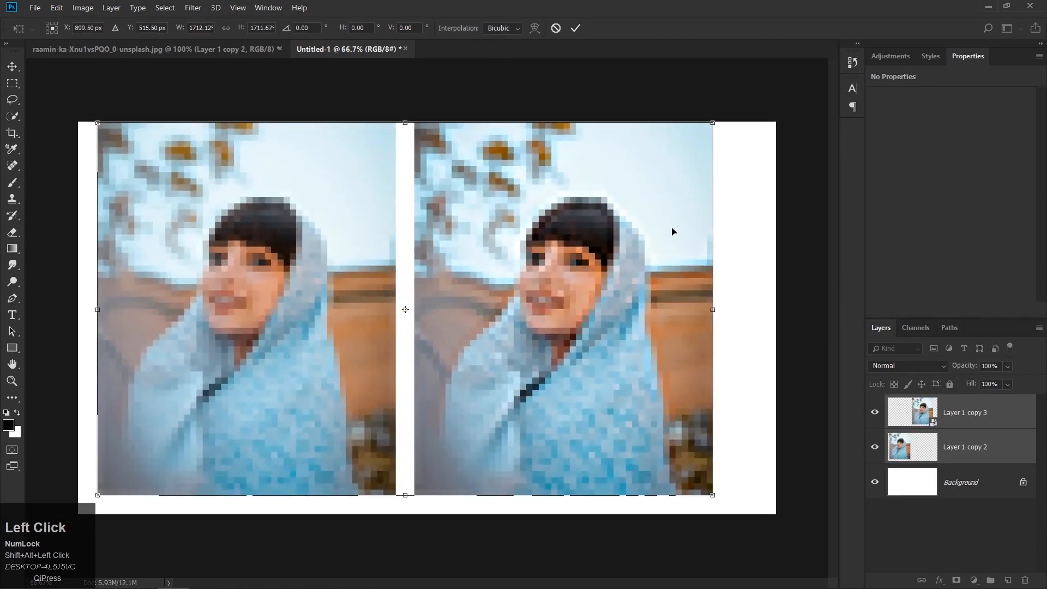
key("Return")
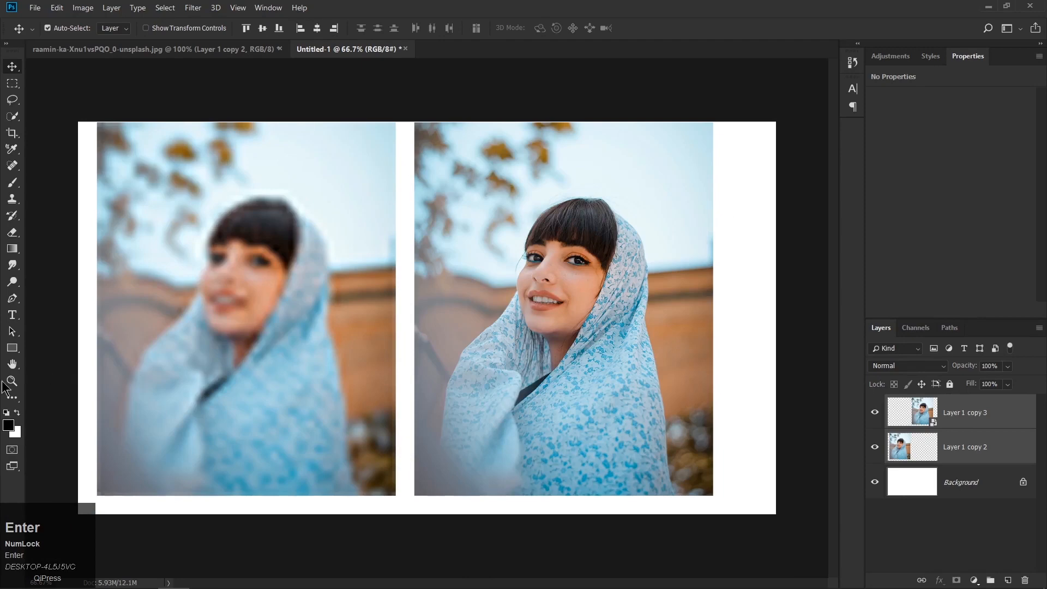
Step: Zoom in on the two enlarged portraits to compare the sharpness of the pixel layer and the Smart Object
left_click(11, 381)
left_click_drag(307, 329, 809, 245)
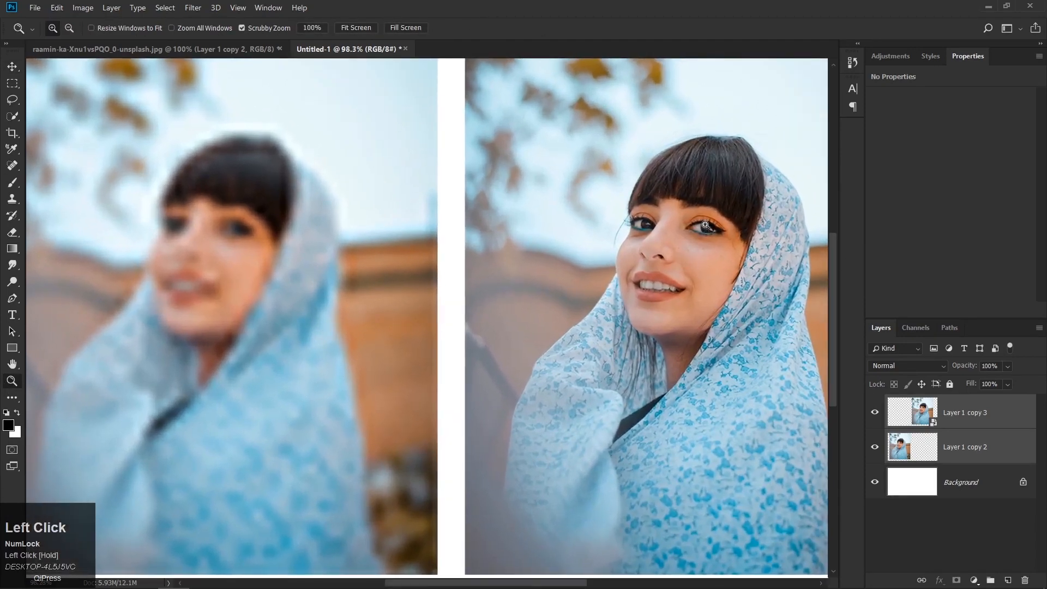
mouse_move(705, 224)
left_mouse_down()
mouse_move(733, 225)
mouse_move(679, 228)
mouse_move(709, 229)
mouse_move(687, 234)
left_mouse_up()
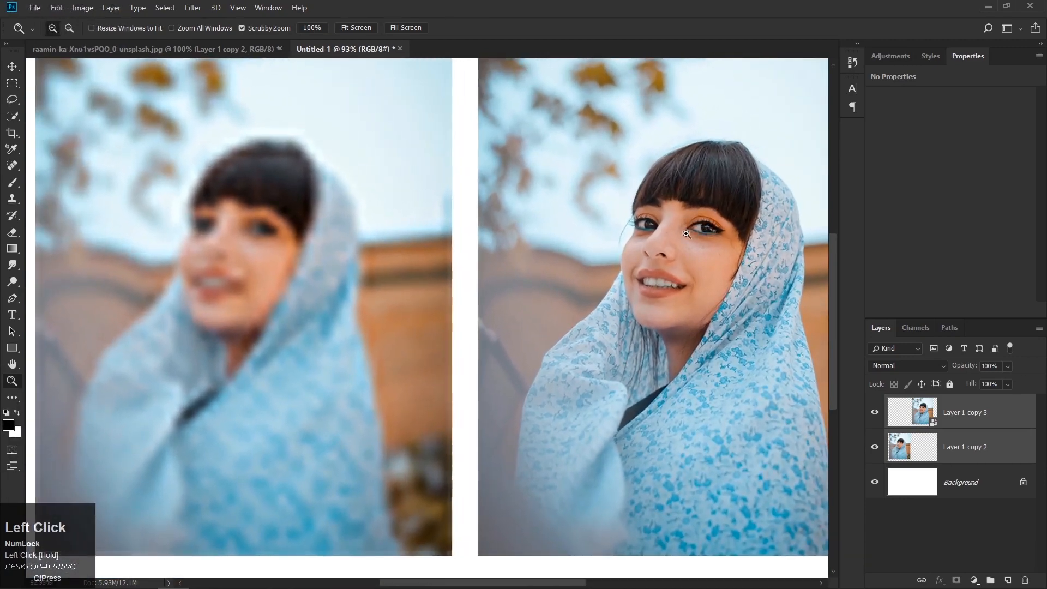
Step: Compare both portraits up close, briefly hiding and reshowing the Smart Object layer "Layer 1 copy 3"
left_click_drag(234, 224, 252, 230)
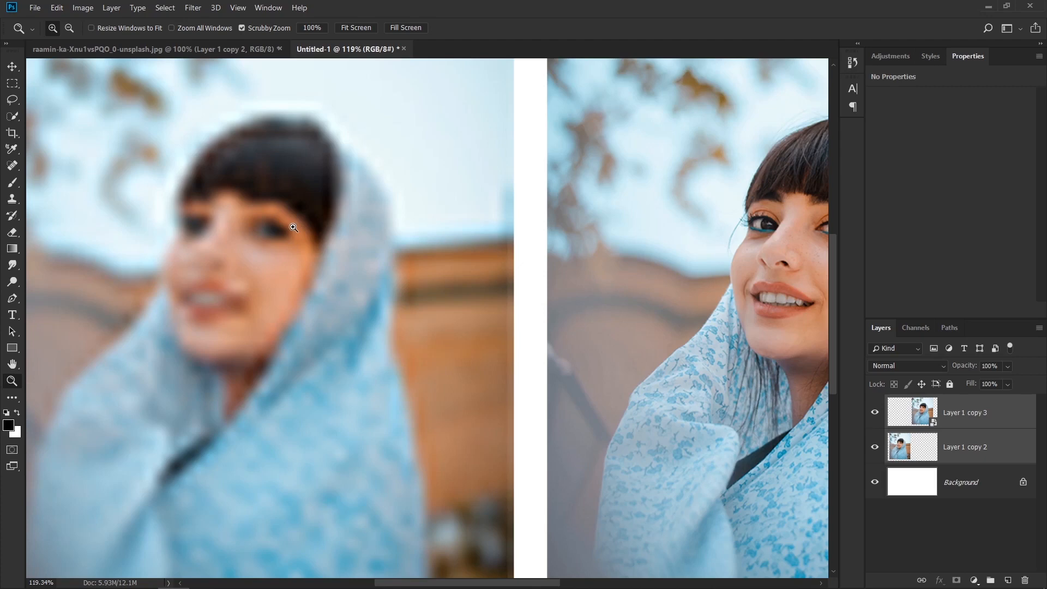
key("space")
left_click_drag(593, 245, 497, 254)
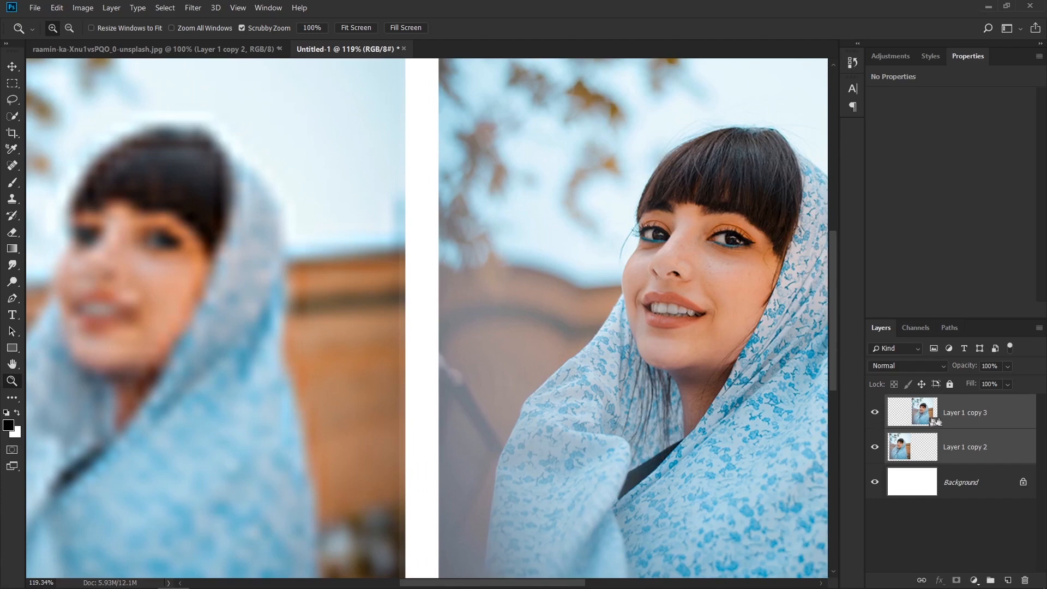
left_click(876, 413)
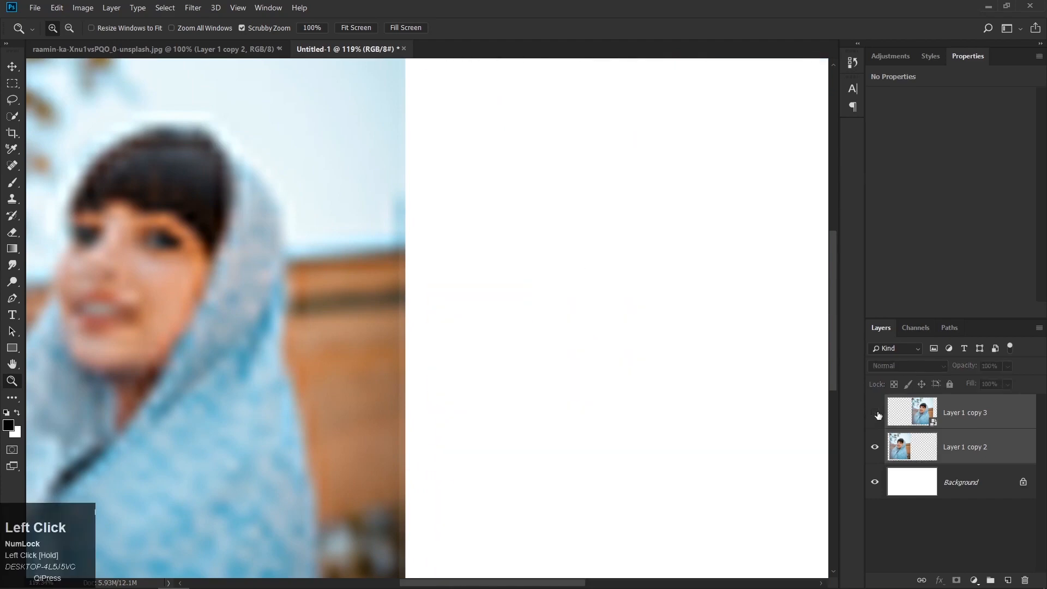
left_click(875, 413)
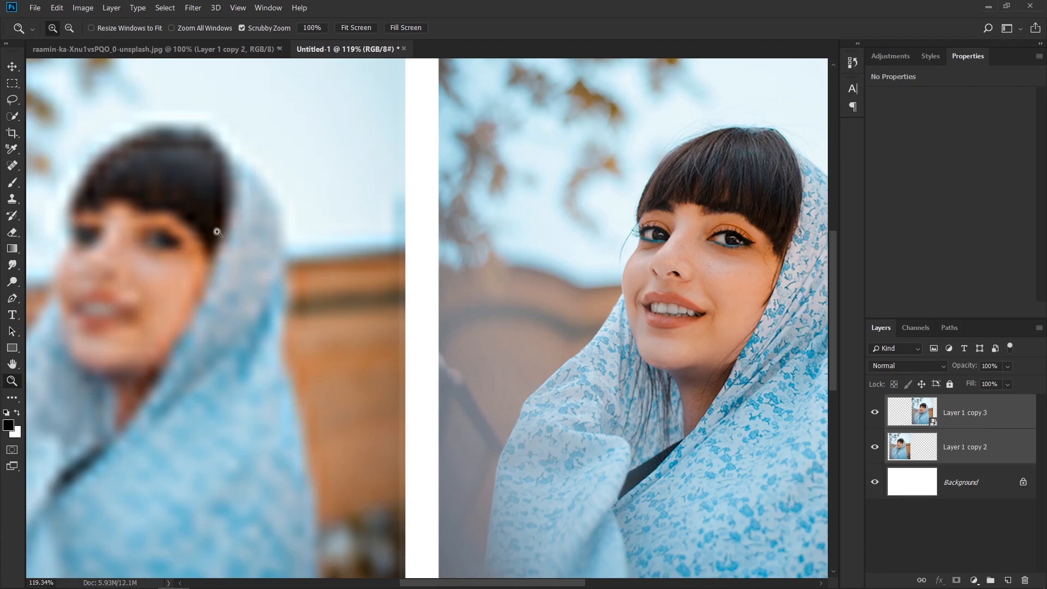
scroll(265, 280, "up", 2)
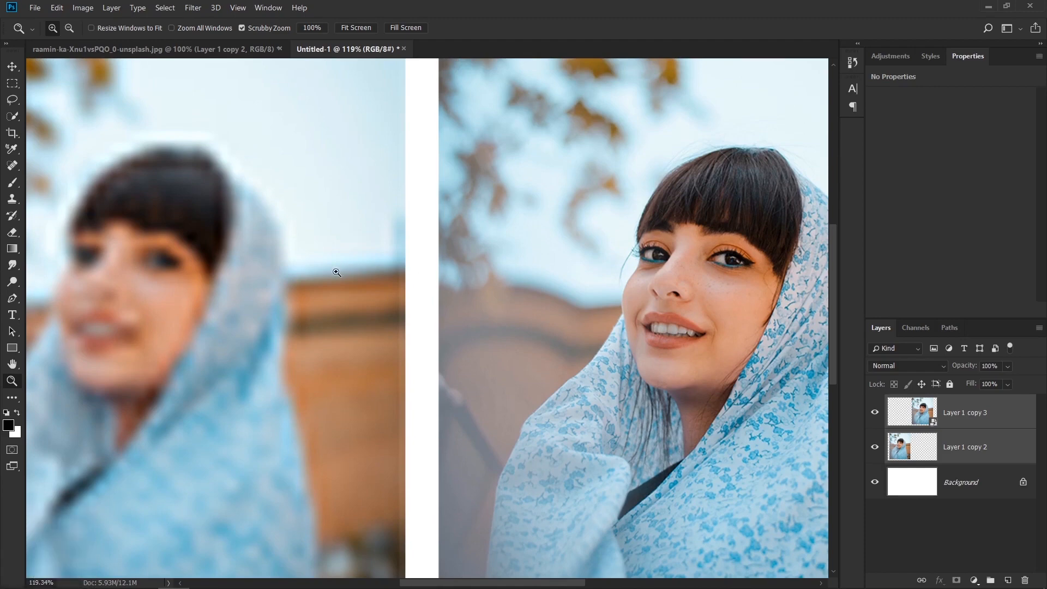
Step: Open the Photoshop file "9 pixles image" from the Smart object class folder and enlarge its tiny colored pixel block
left_click(35, 8)
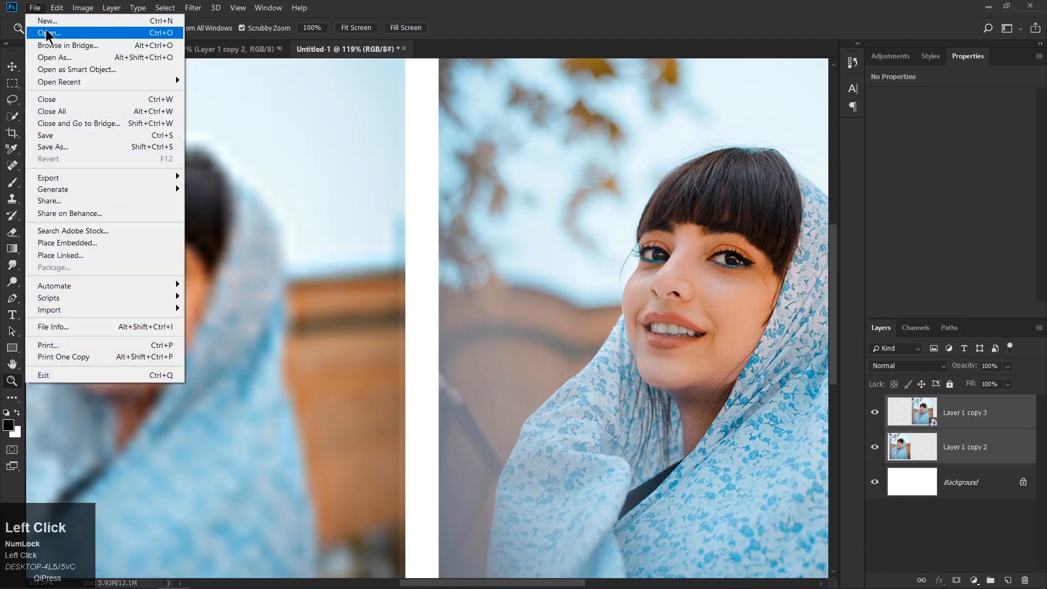
left_click(48, 33)
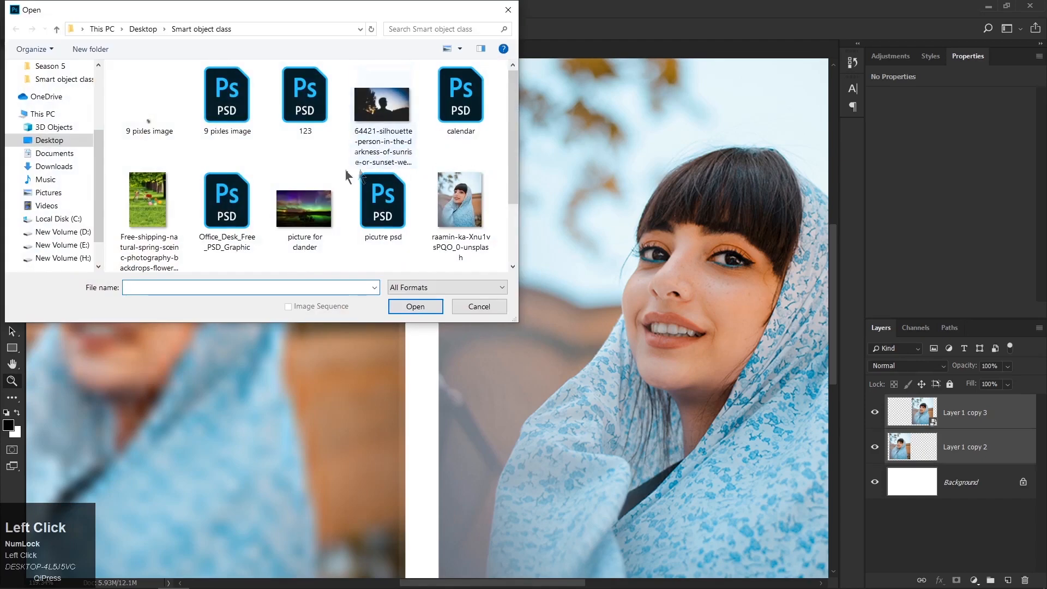
left_click(221, 136)
left_click(415, 306)
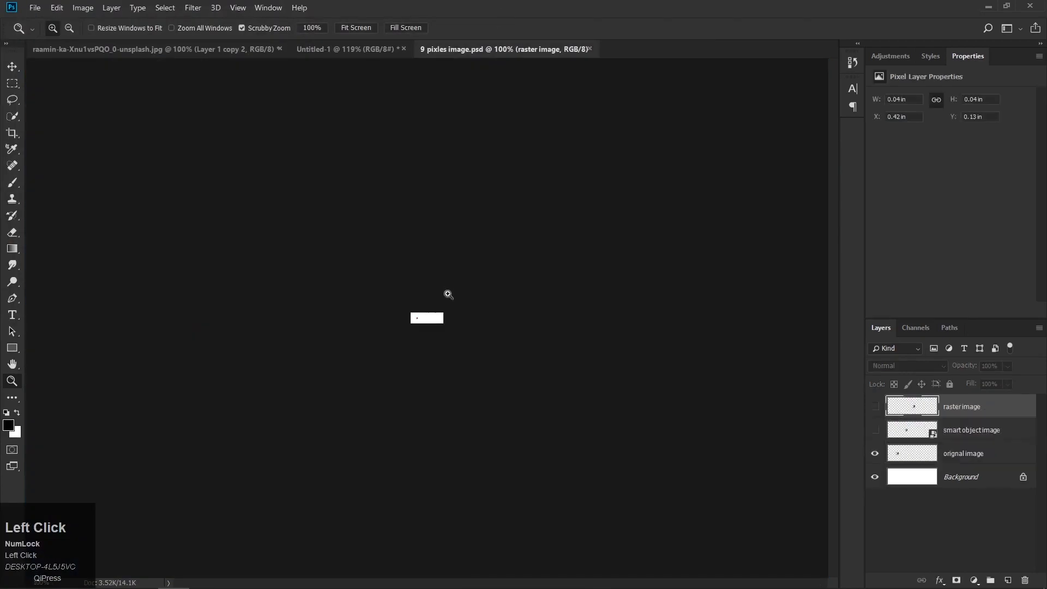
left_click_drag(421, 313, 536, 344)
left_click_drag(435, 313, 445, 314)
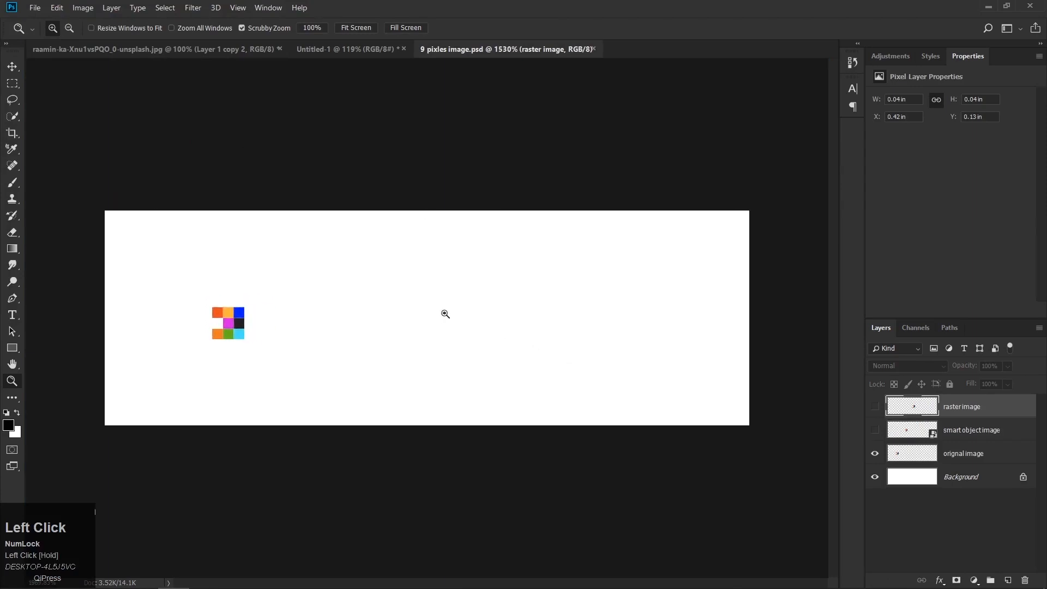
left_click_drag(375, 301, 386, 304)
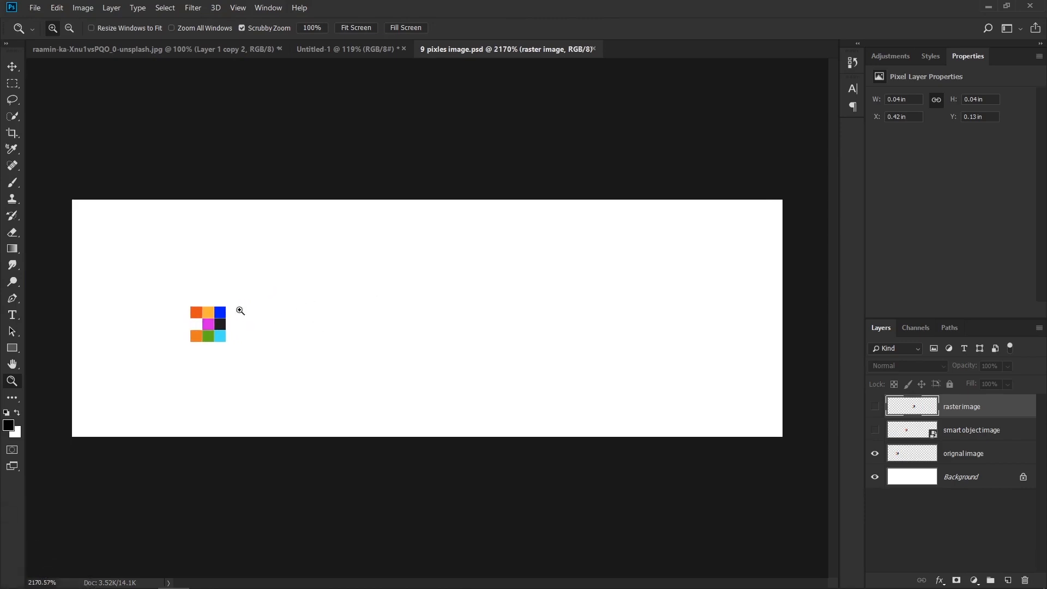
left_click_drag(240, 311, 236, 317)
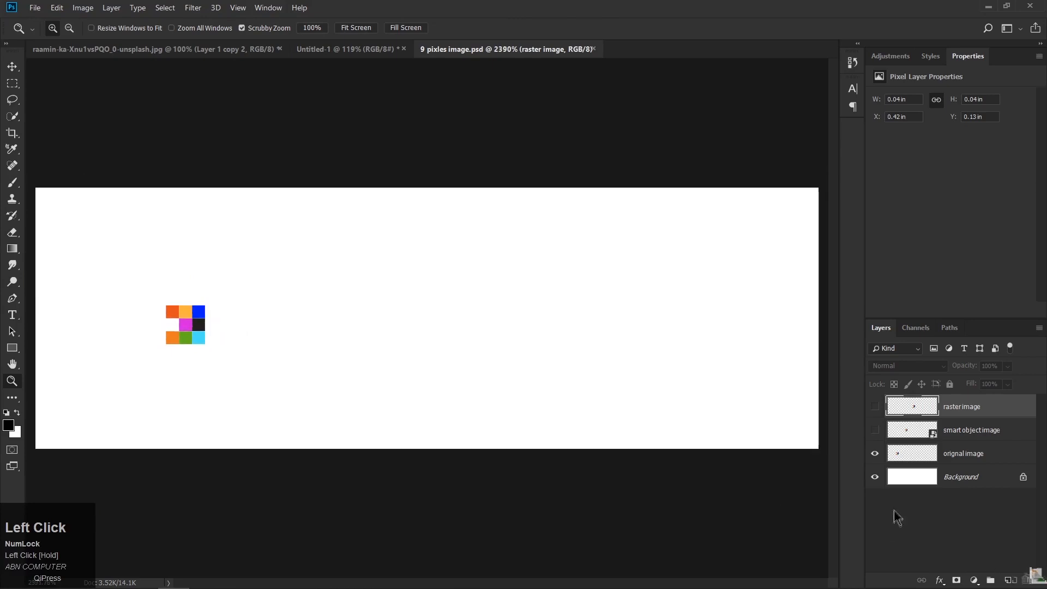
Step: Toggle the "orignal image" layer off and on, and move its pixel block to about X 0.19 in, Y 0.11 in
left_click(875, 453)
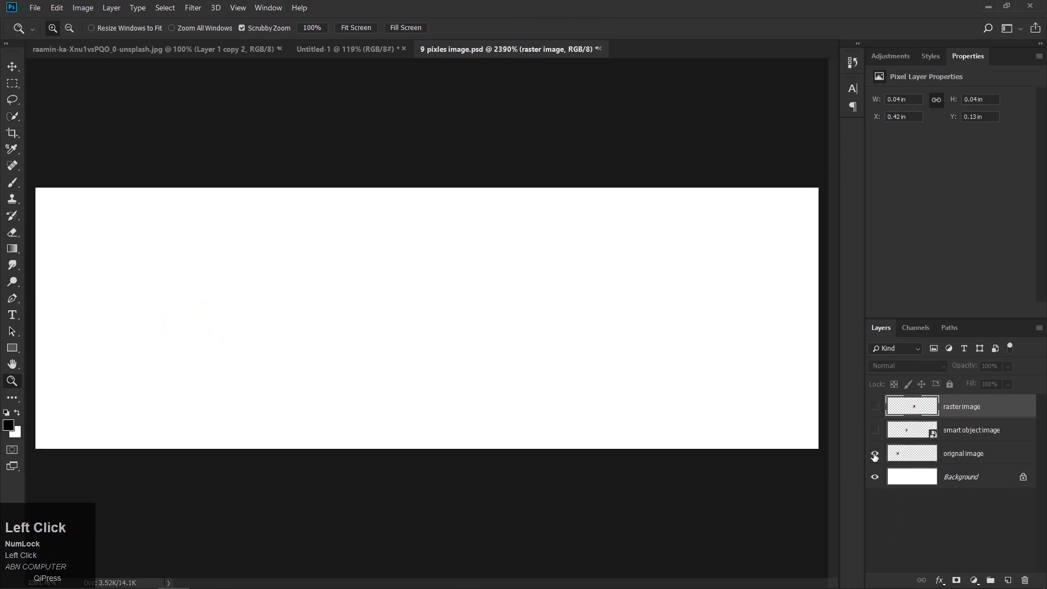
left_click(875, 455)
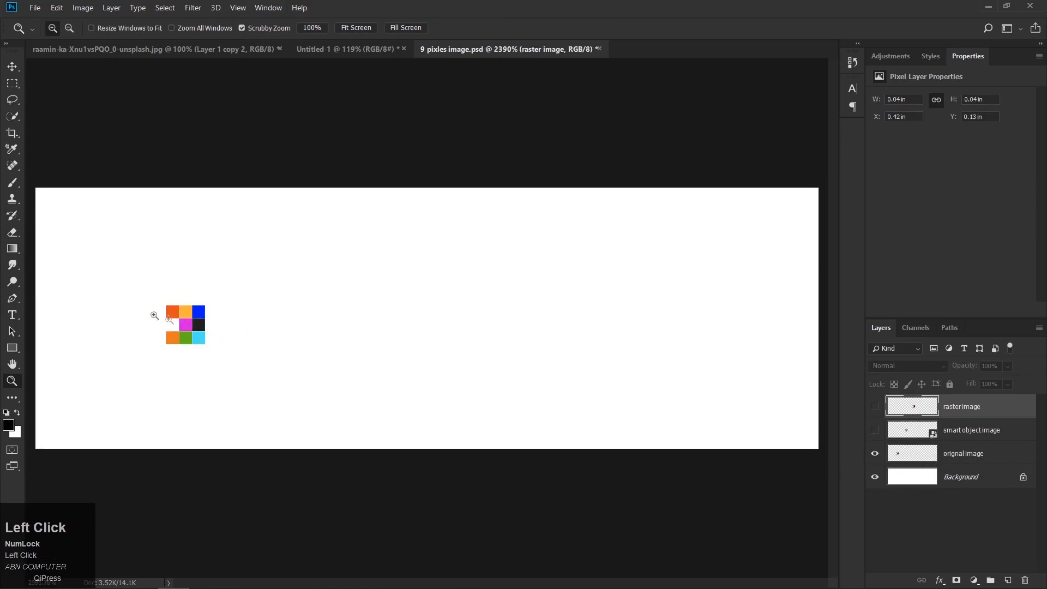
left_click(12, 66)
left_click_drag(205, 312, 258, 298)
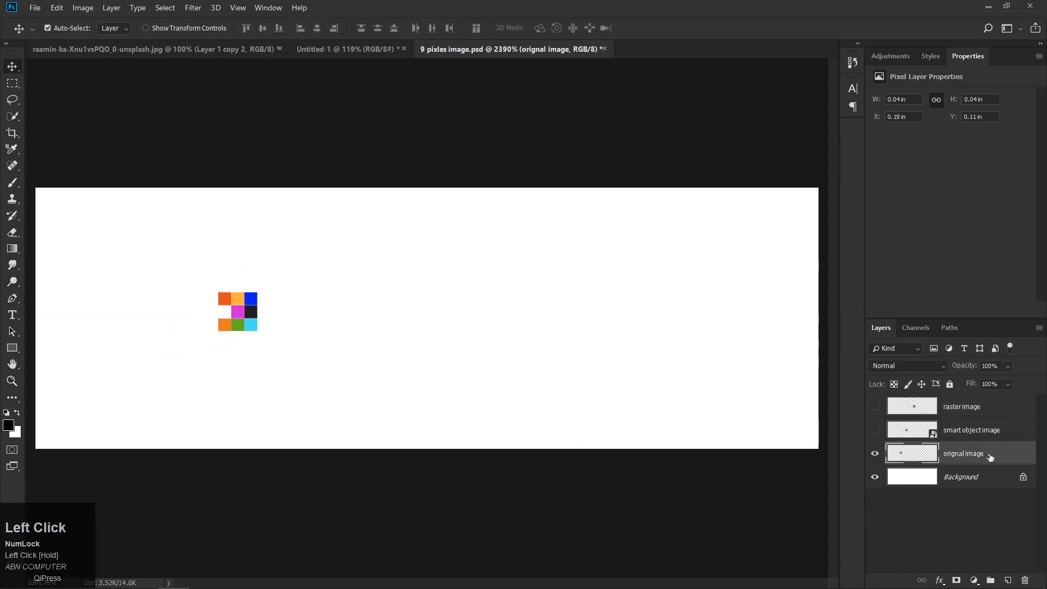
Step: Show the "smart object image" layer and move its pixel block right to about X 0.34 in
left_click(875, 431)
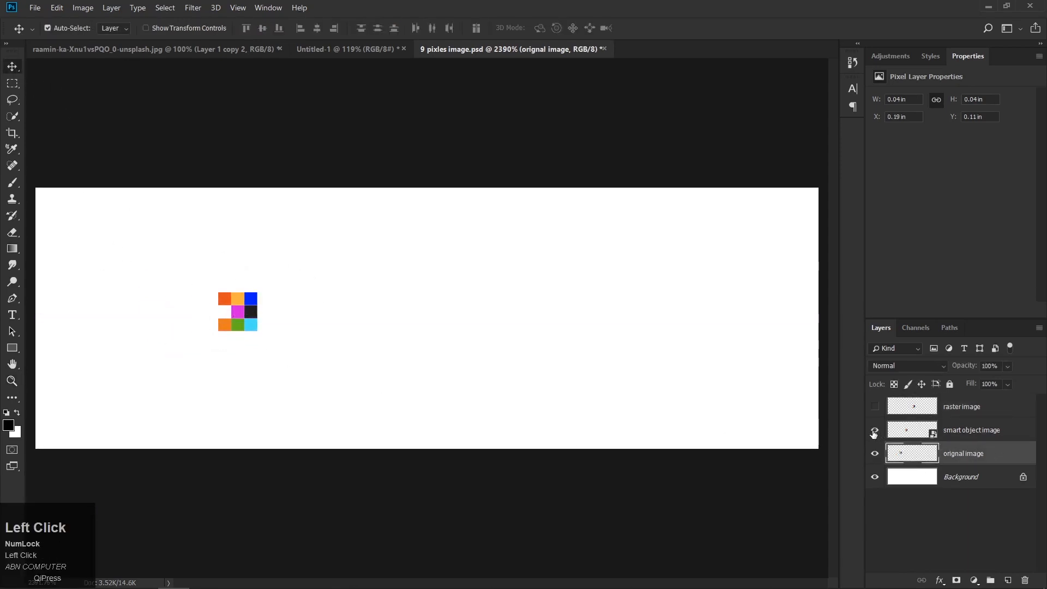
left_click(967, 432)
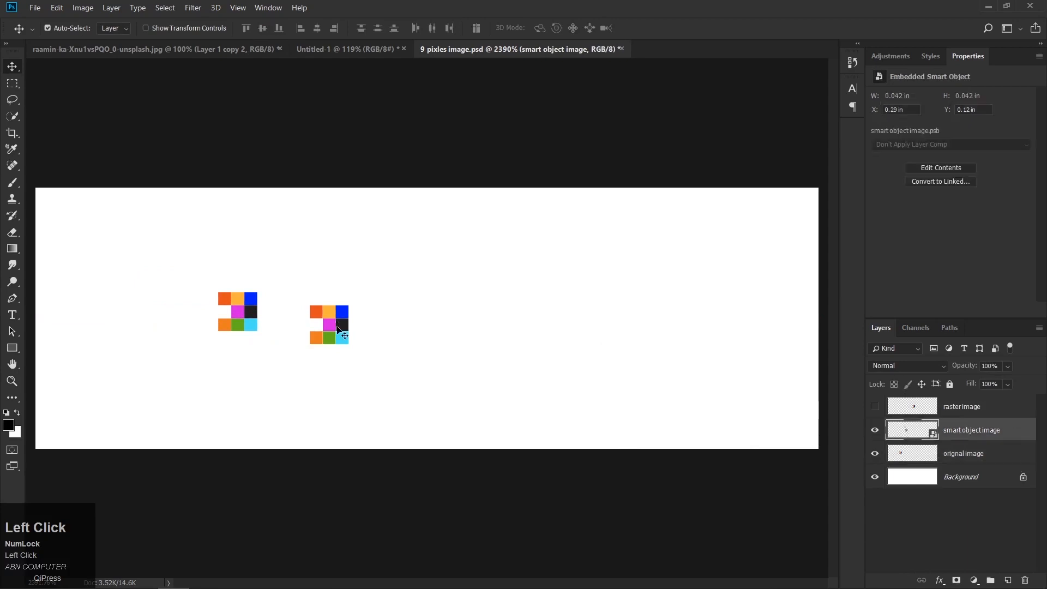
left_click_drag(338, 327, 376, 326)
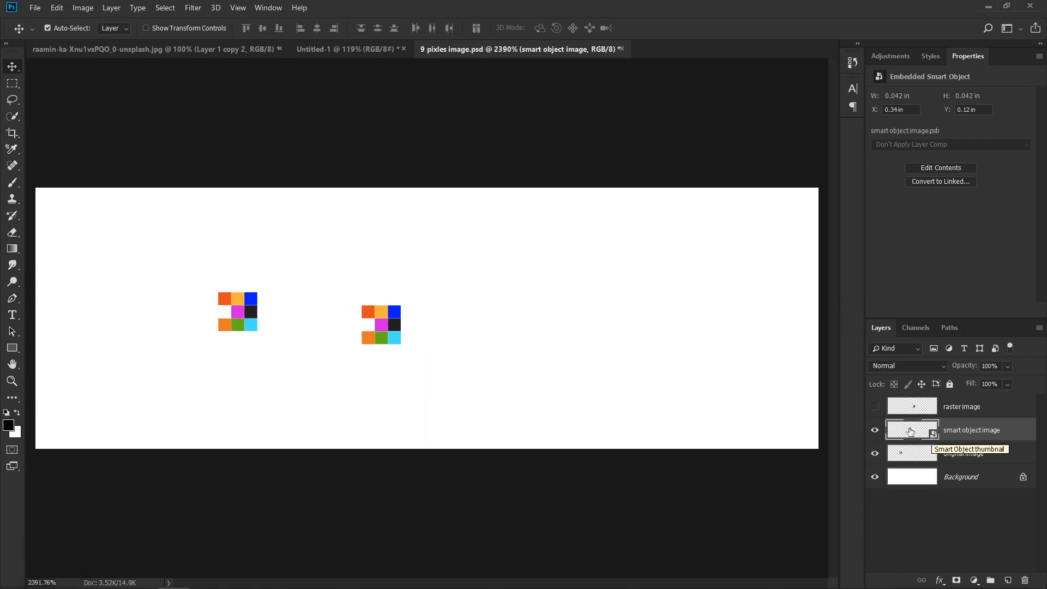
Step: Show the "raster image" layer in place of "orignal image" and set its block beside the Smart Object at about X 0.4 in
left_click(875, 407)
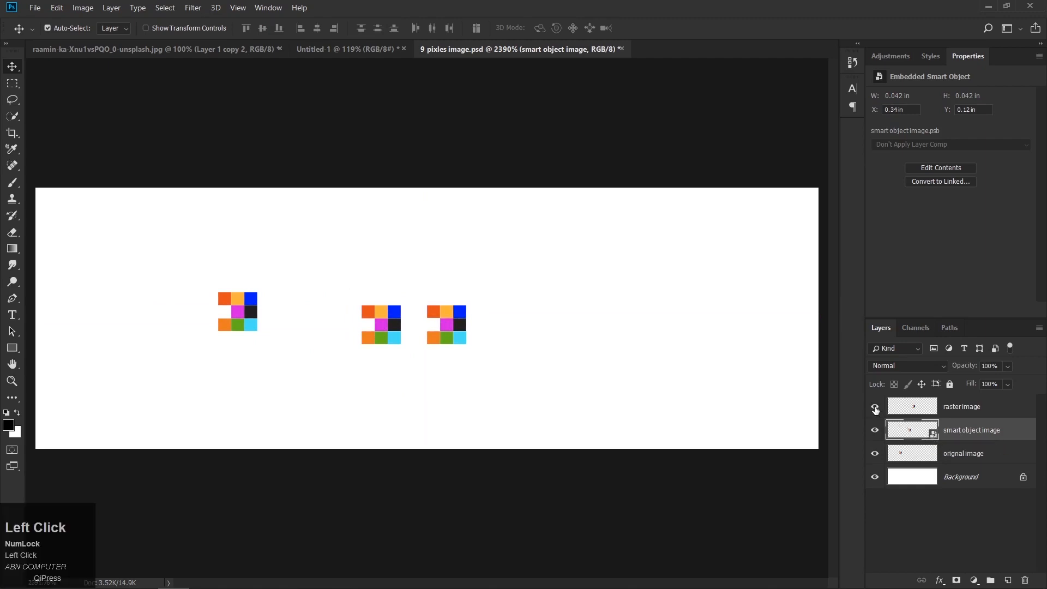
left_click_drag(458, 334, 550, 336)
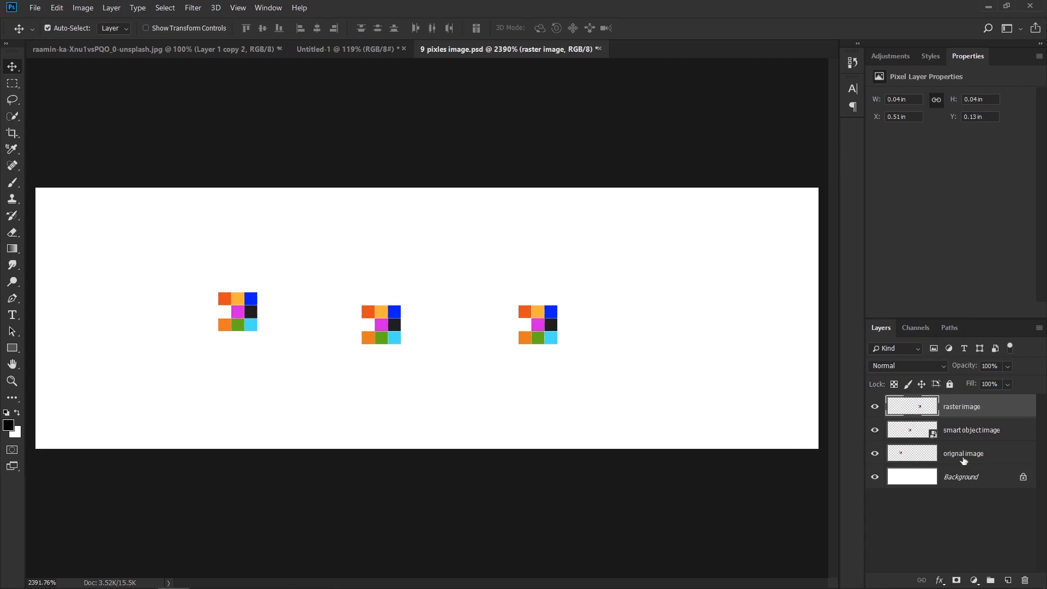
left_click(874, 455)
left_click_drag(550, 337, 438, 329)
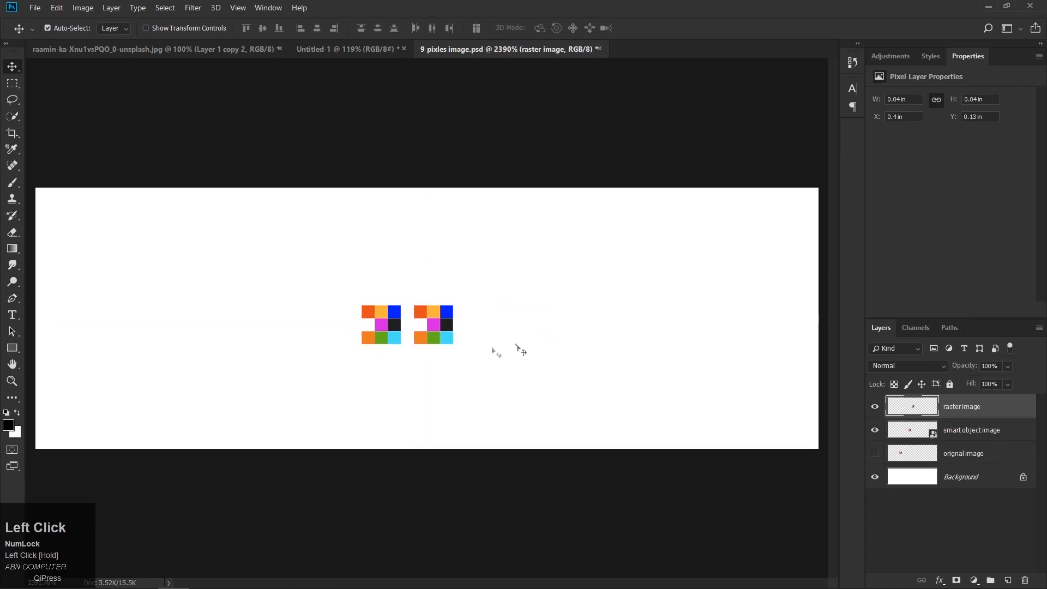
Step: Scale the raster and Smart Object blocks down together to about 71% width and 67% height
left_click(955, 430, "ctrl")
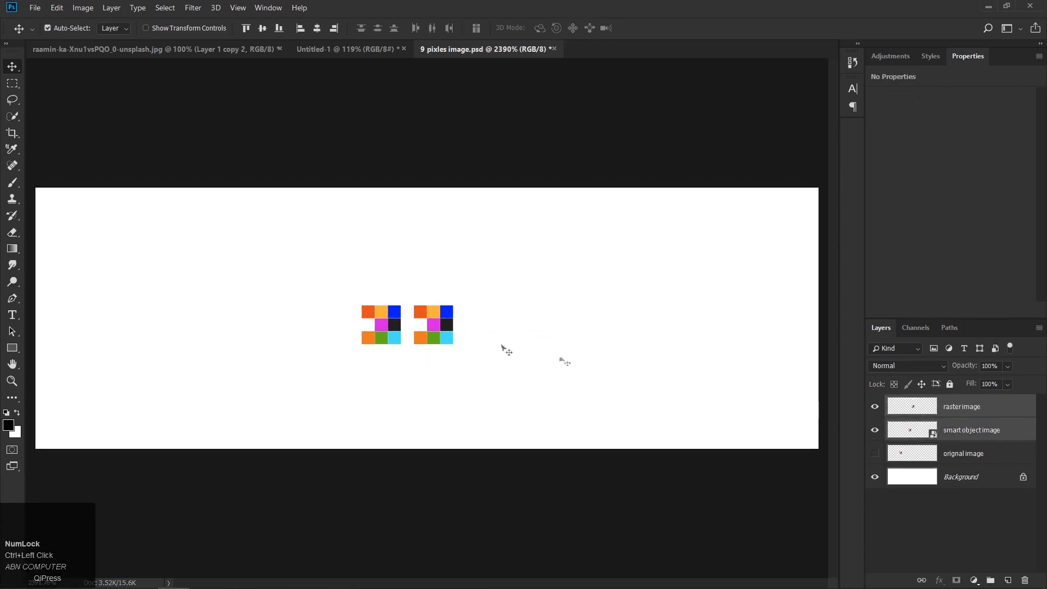
left_click(397, 341, "ctrl")
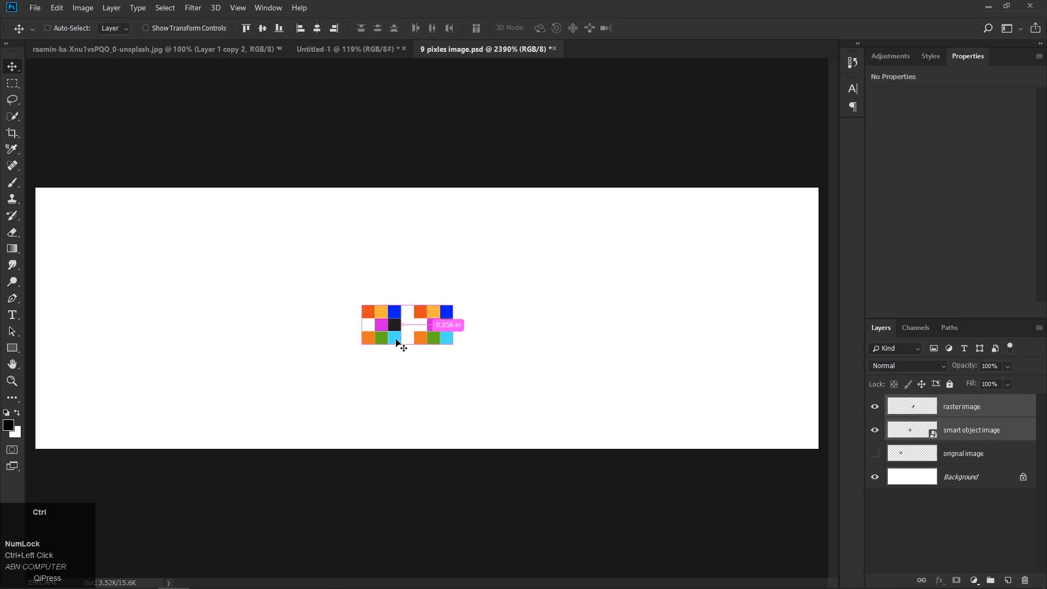
key("ctrl+t")
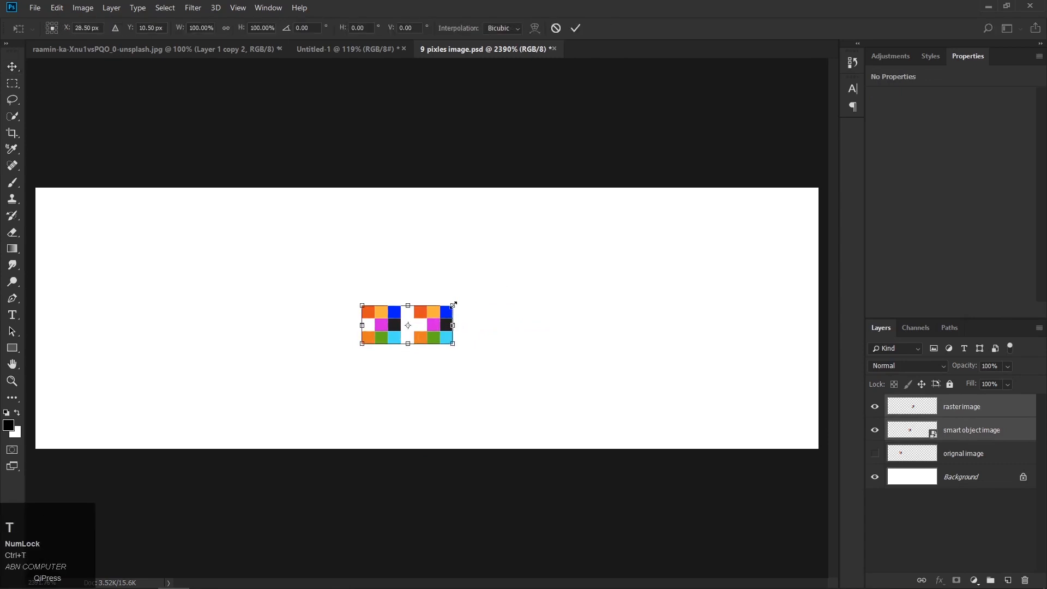
left_click_drag(453, 305, 431, 314)
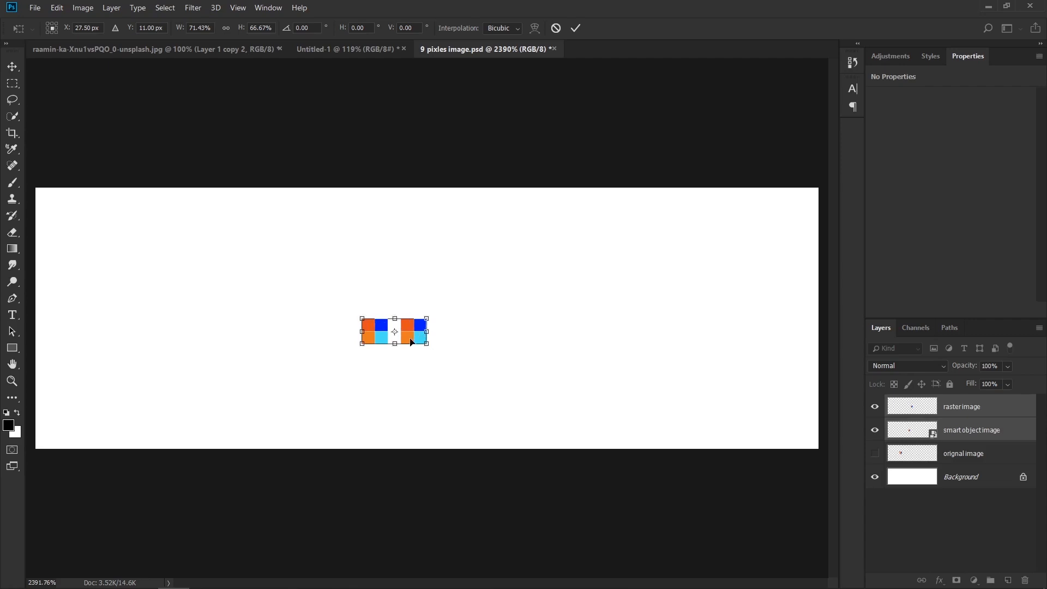
key("Return")
Step: Inspect the two reduced blocks up close, toggling the raster and Smart Object layers off and on to tell them apart
left_click(12, 381)
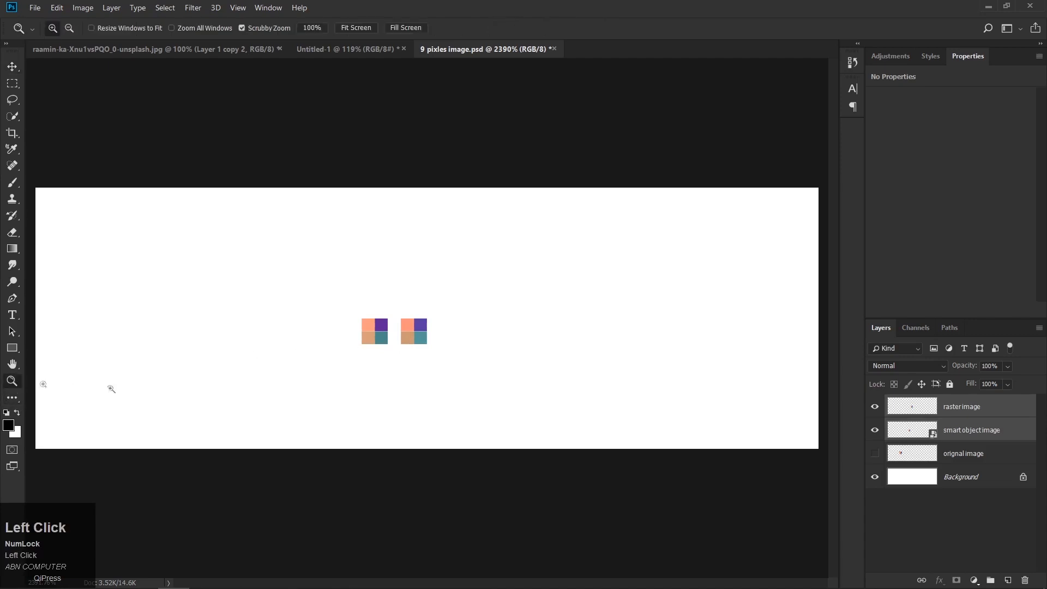
left_click_drag(374, 346, 410, 355)
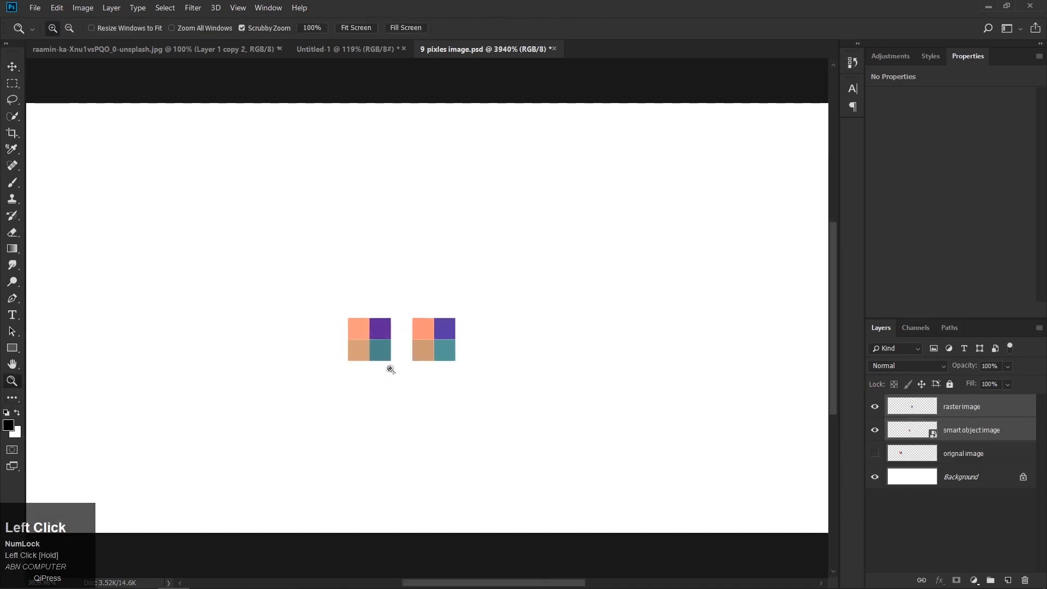
left_click(906, 407)
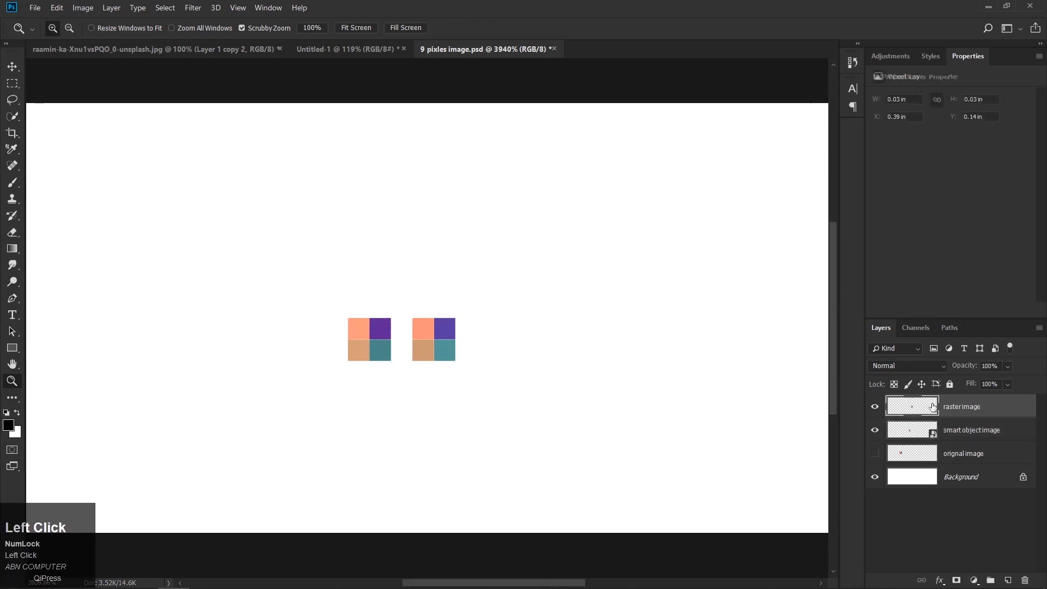
left_click(879, 406)
left_click(879, 406)
left_click(875, 432)
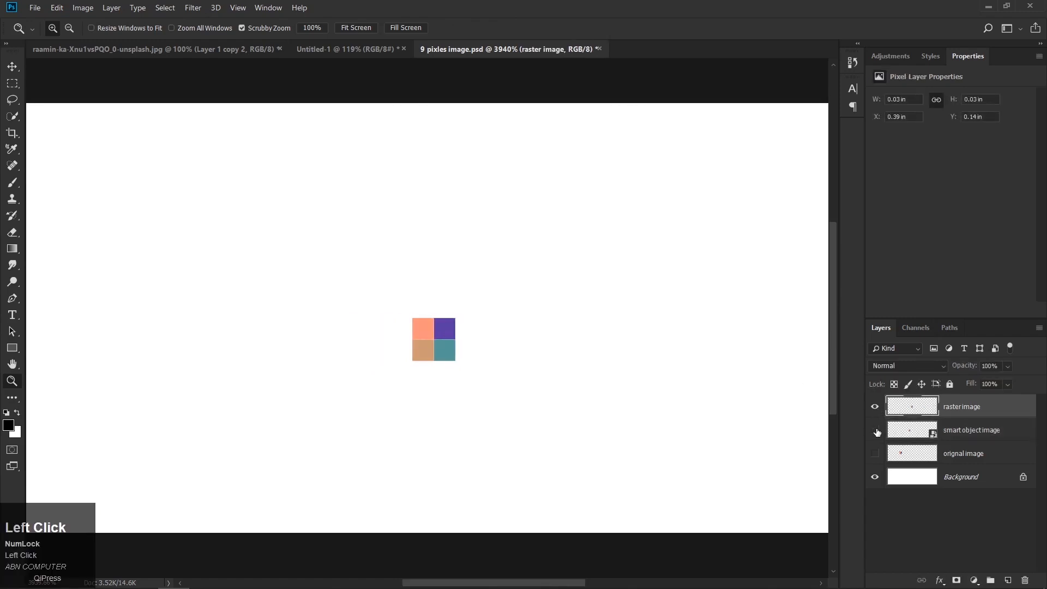
left_click(875, 431)
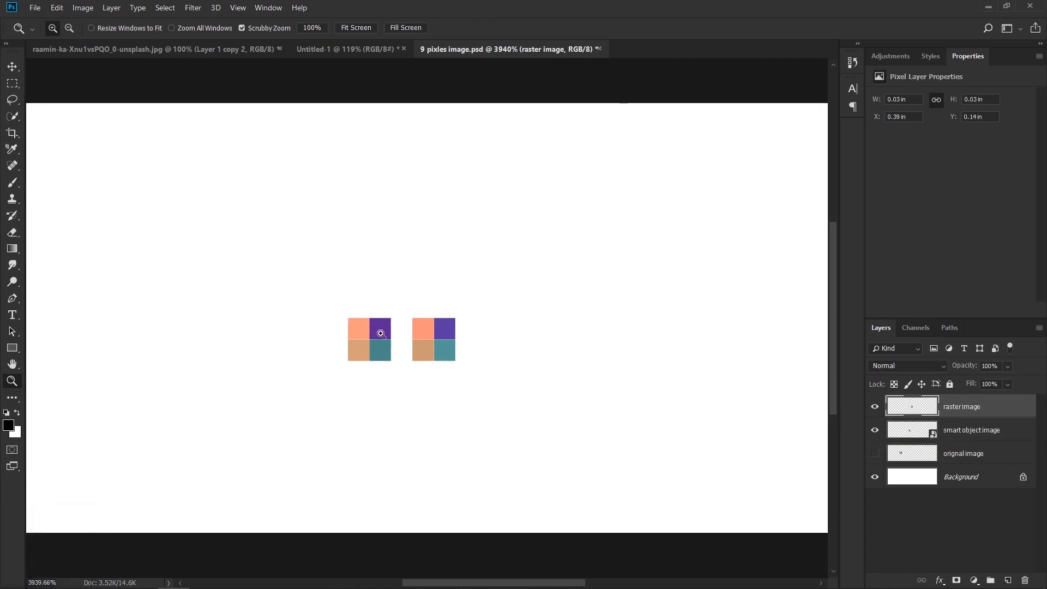
Step: Move the reduced raster block farther right, away from the Smart Object block
left_click(950, 435)
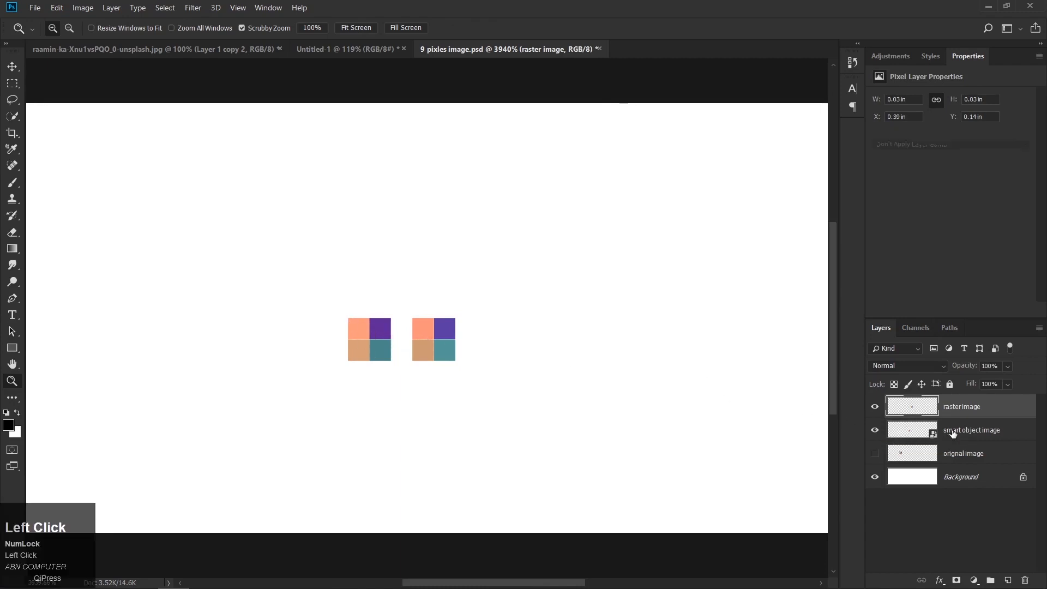
left_click(12, 66)
left_click_drag(436, 330, 565, 330)
Step: Scale the Smart Object block back up to 100% width and height, and show the "orignal image" layer for comparison
left_click(376, 341)
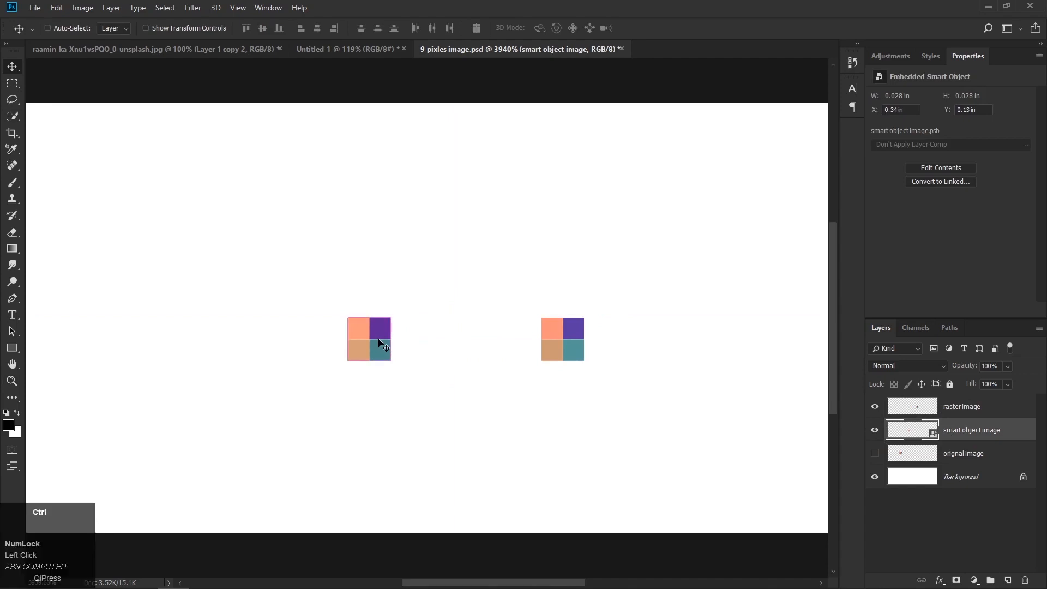
key("ctrl+t")
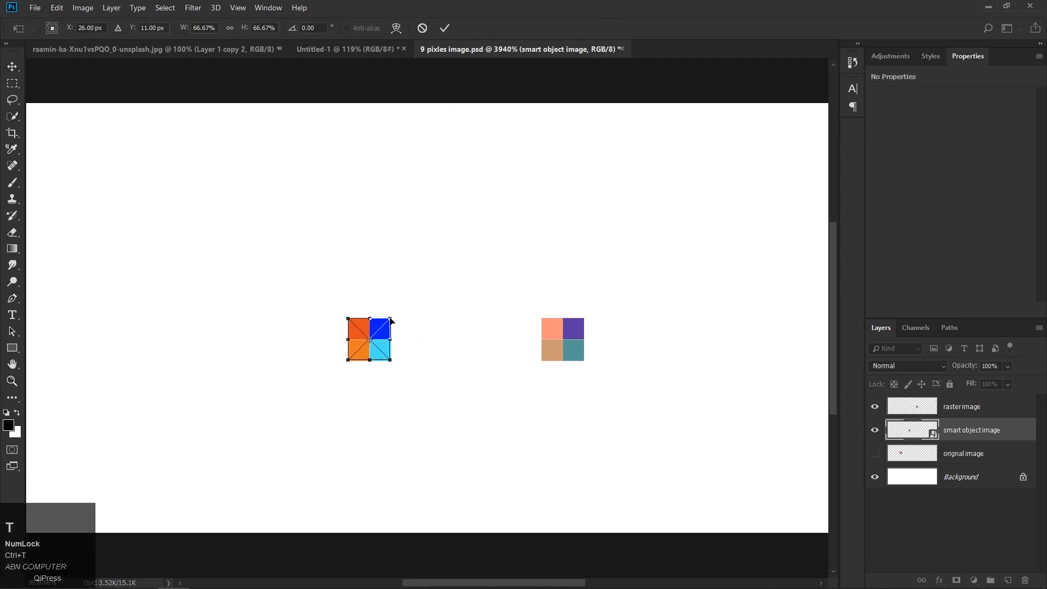
left_click_drag(391, 319, 407, 307)
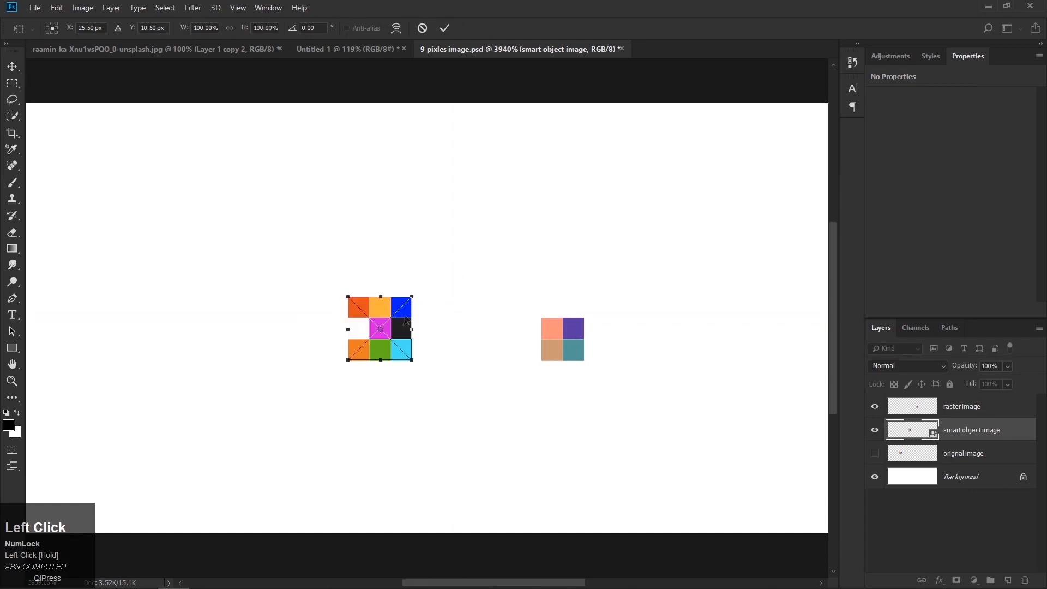
key("Return")
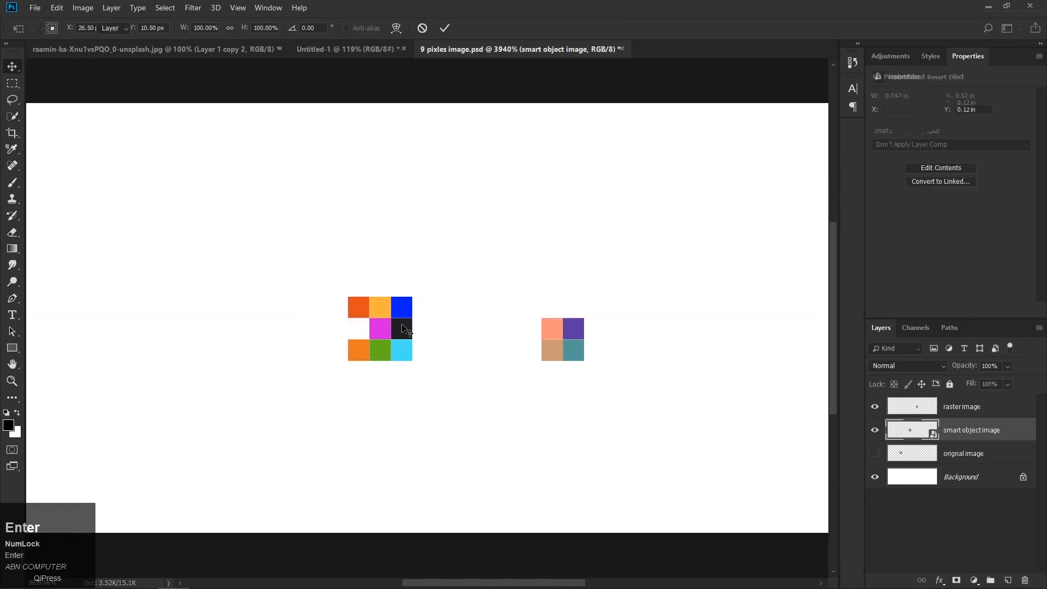
left_click(874, 456)
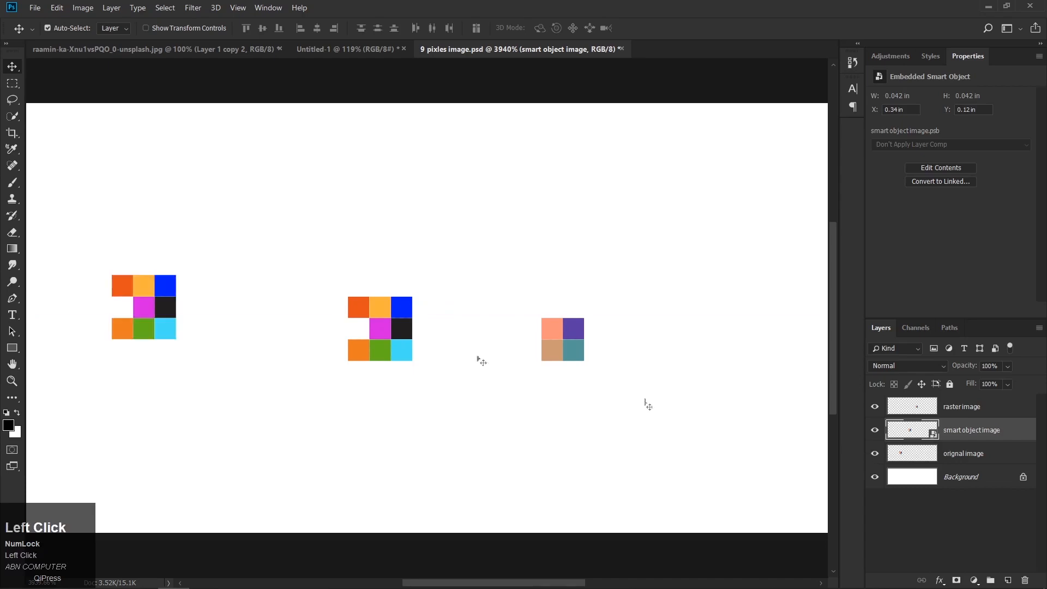
Step: Move the original block up and to the right, and place the Smart Object block close beside it, slightly lower
left_click_drag(141, 300, 205, 257)
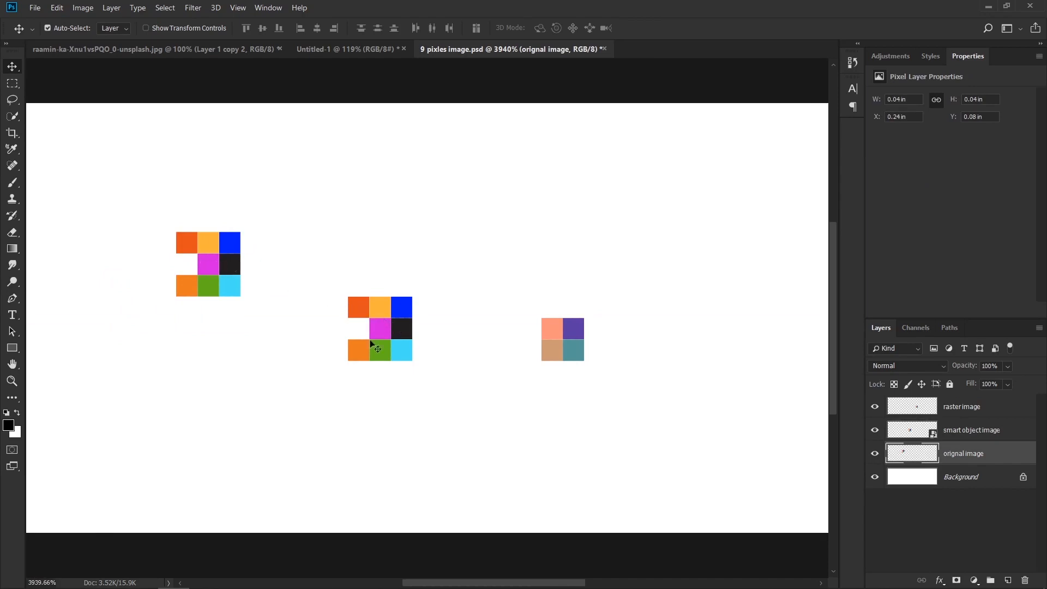
left_click_drag(387, 324, 302, 257)
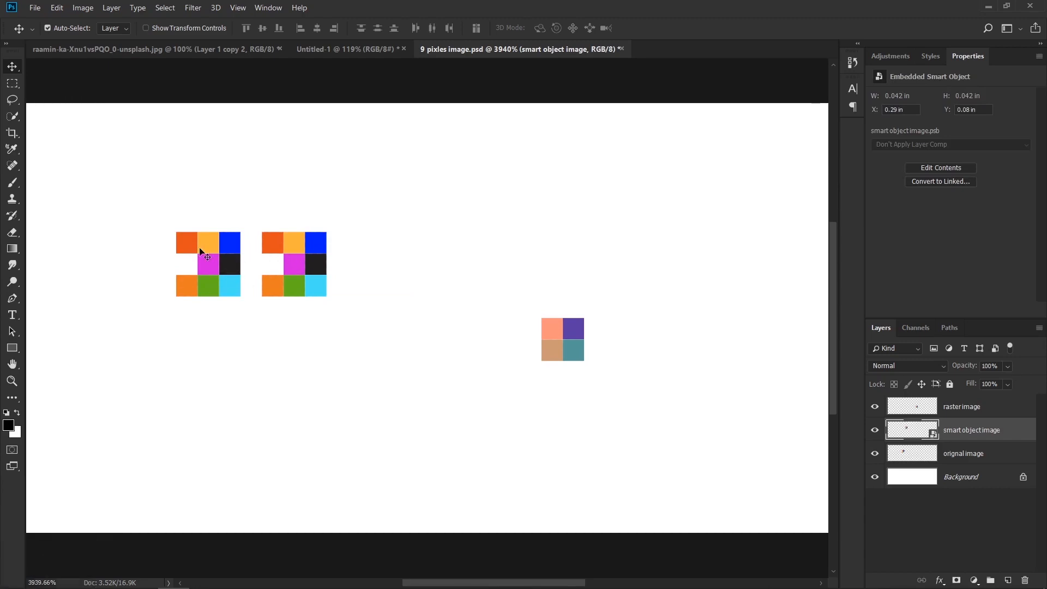
left_click_drag(285, 250, 307, 293)
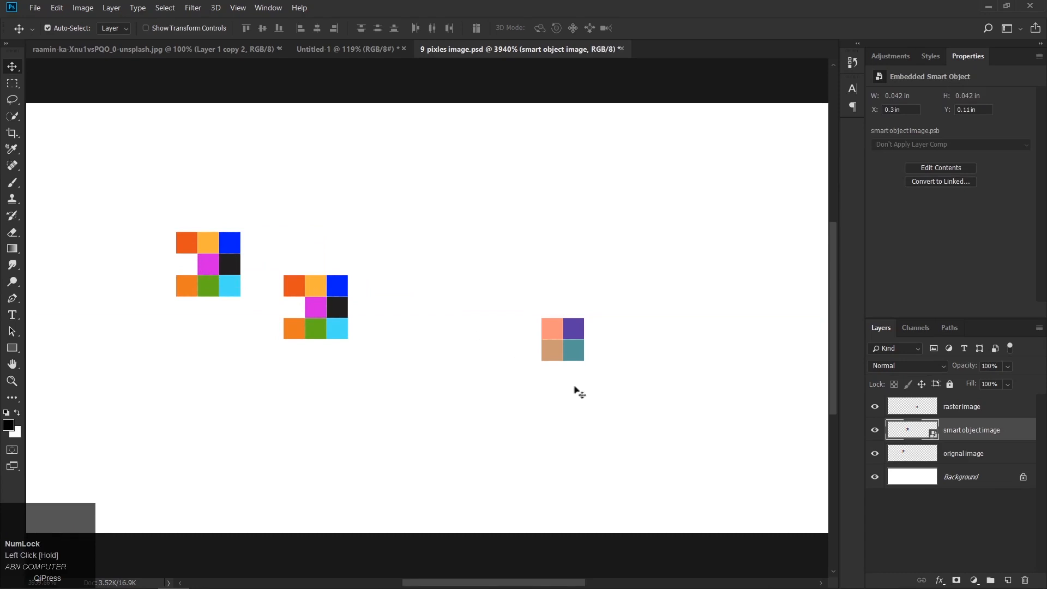
Step: Duplicate the reduced raster block and move the copy to its left, slightly lower on the canvas
left_click_drag(565, 341, 554, 338)
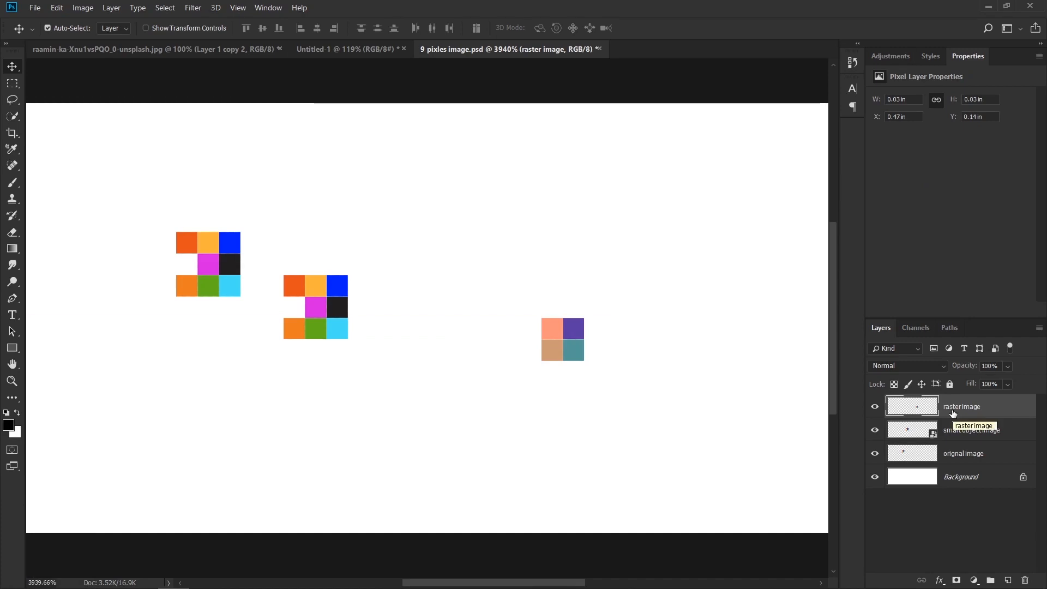
key("ctrl+j")
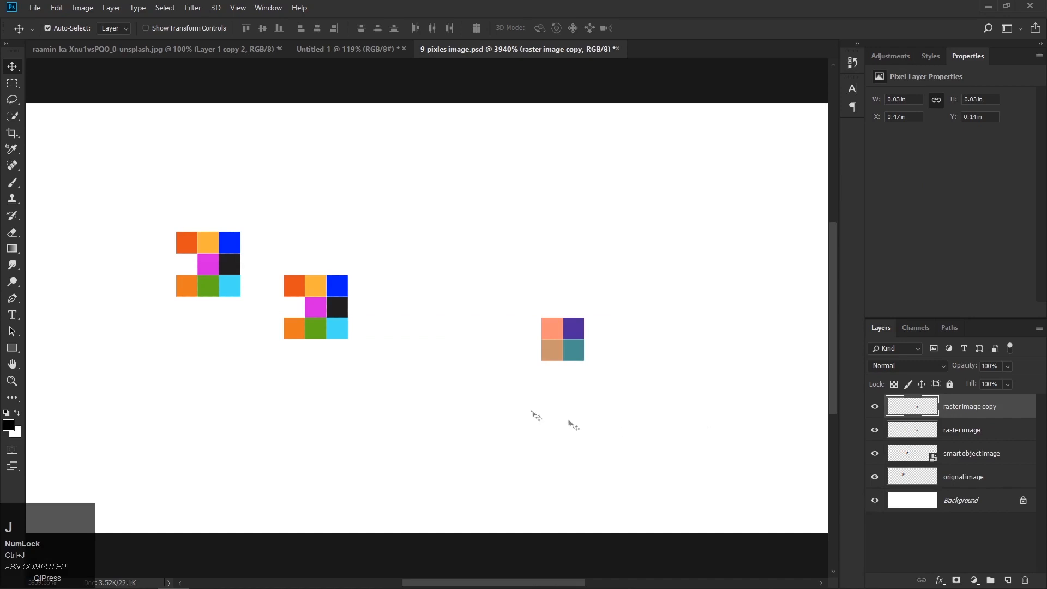
left_click_drag(571, 351, 463, 372)
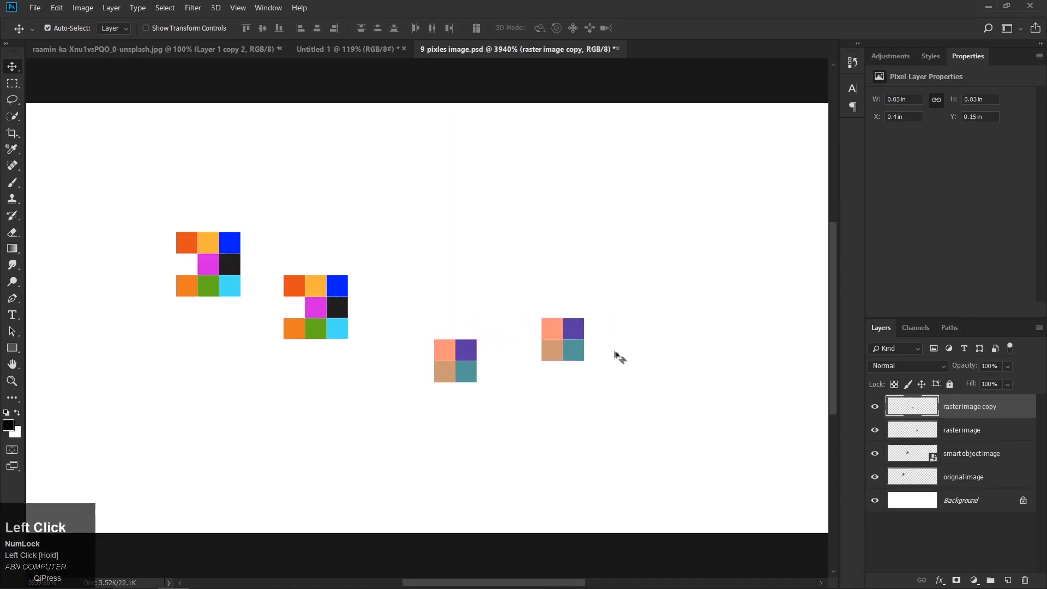
Step: Scale the "raster image" block up to 150% width and height and apply the transform
left_click_drag(561, 346, 562, 345)
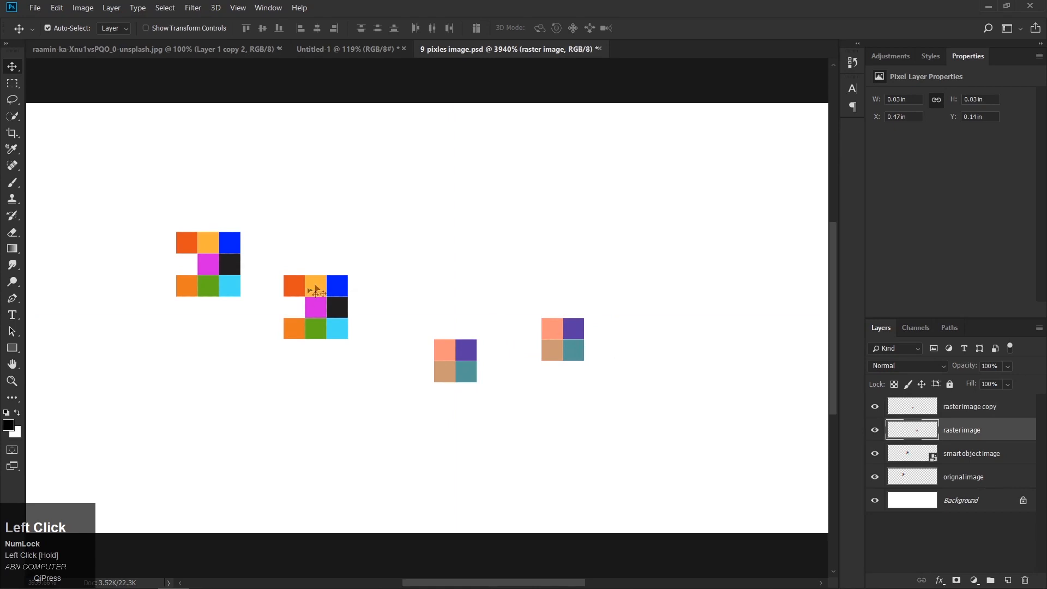
left_click(552, 350, "ctrl")
key("ctrl+t")
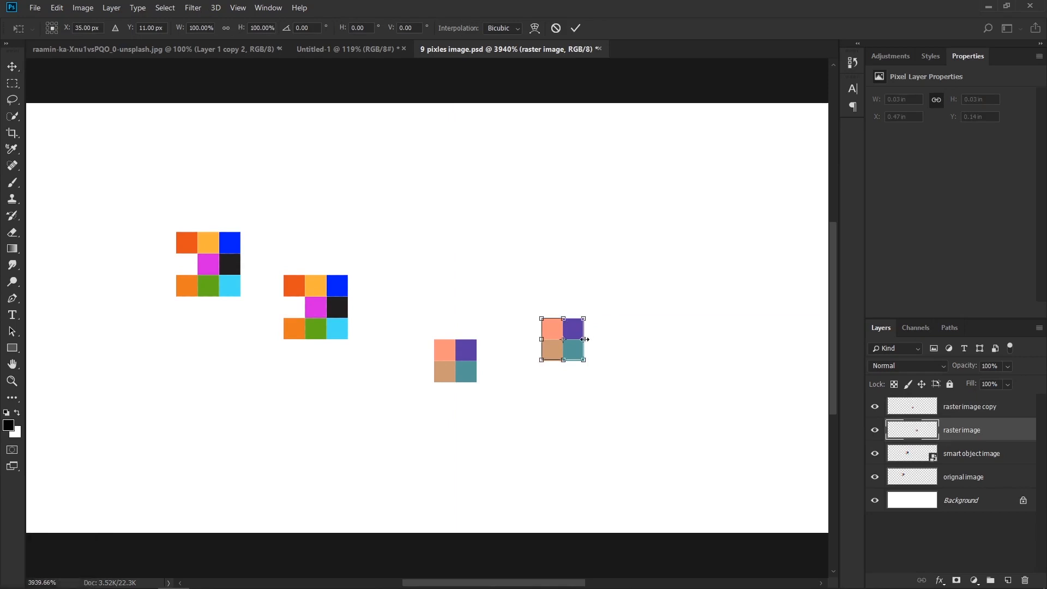
left_click_drag(590, 339, 574, 296)
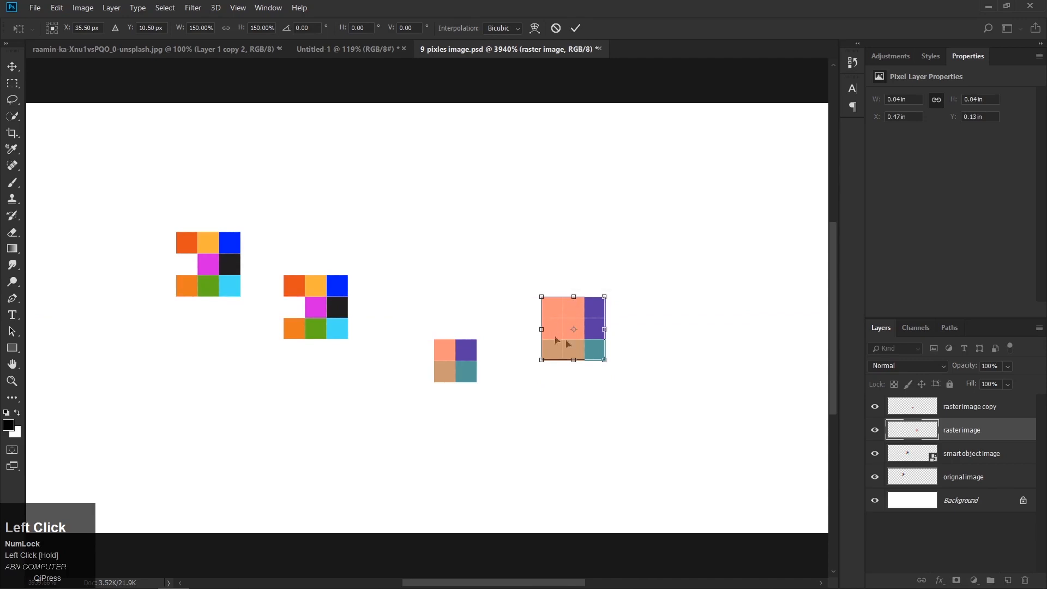
key("Return")
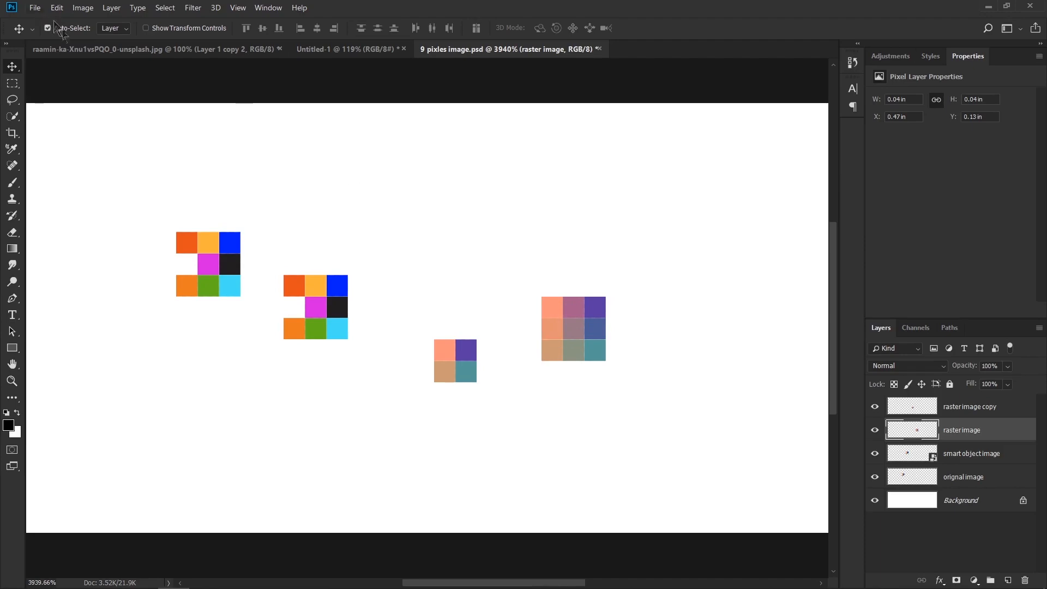
Step: Compare the raster portrait with the Smart Object portrait in the Untitled-1 document, and return to the nine-pixel image
left_click(104, 50)
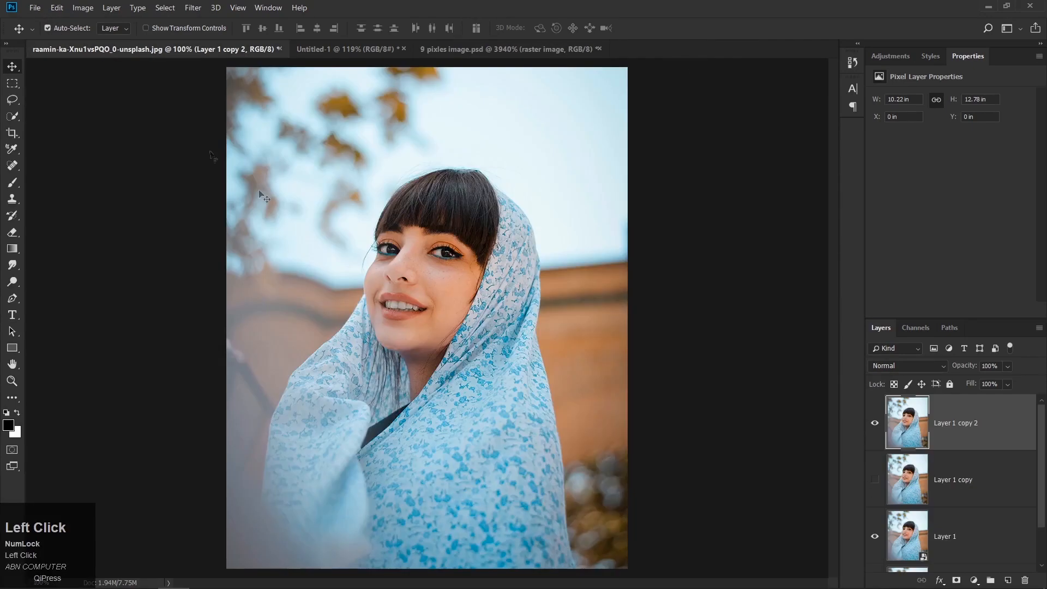
left_click(330, 48)
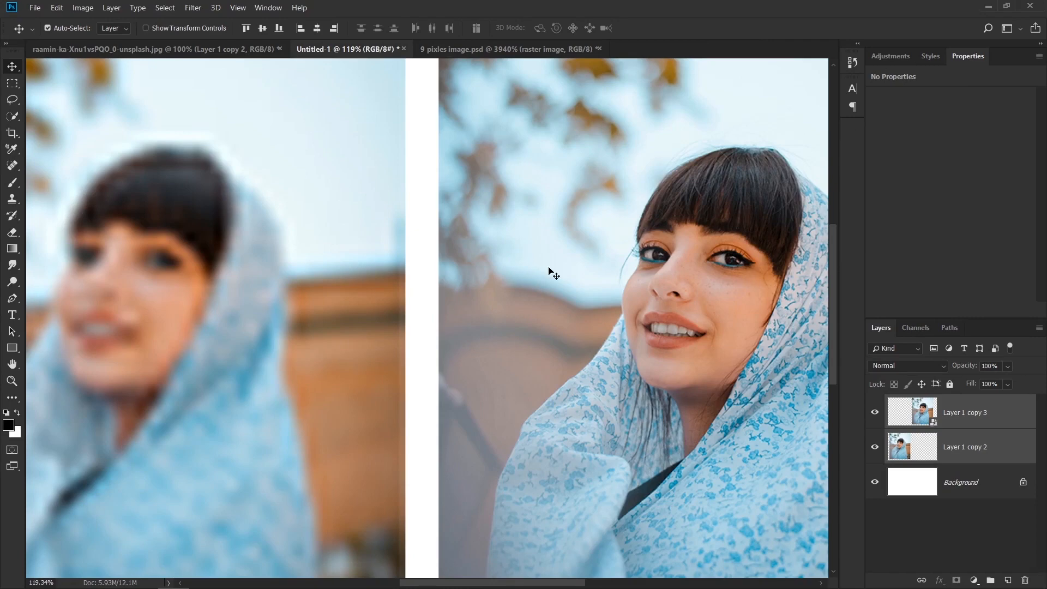
left_click(955, 421)
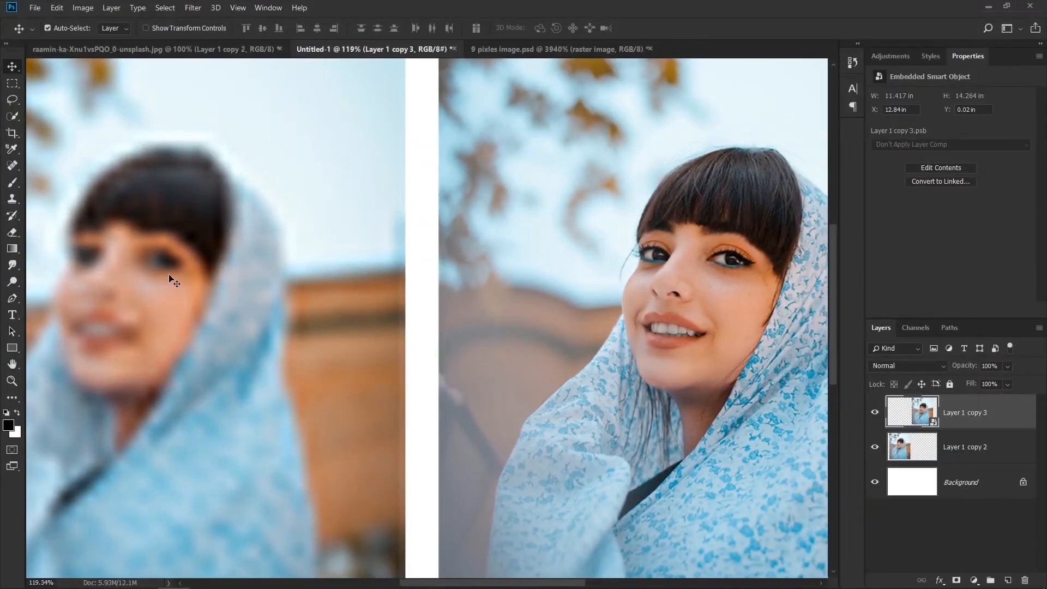
left_click(564, 49)
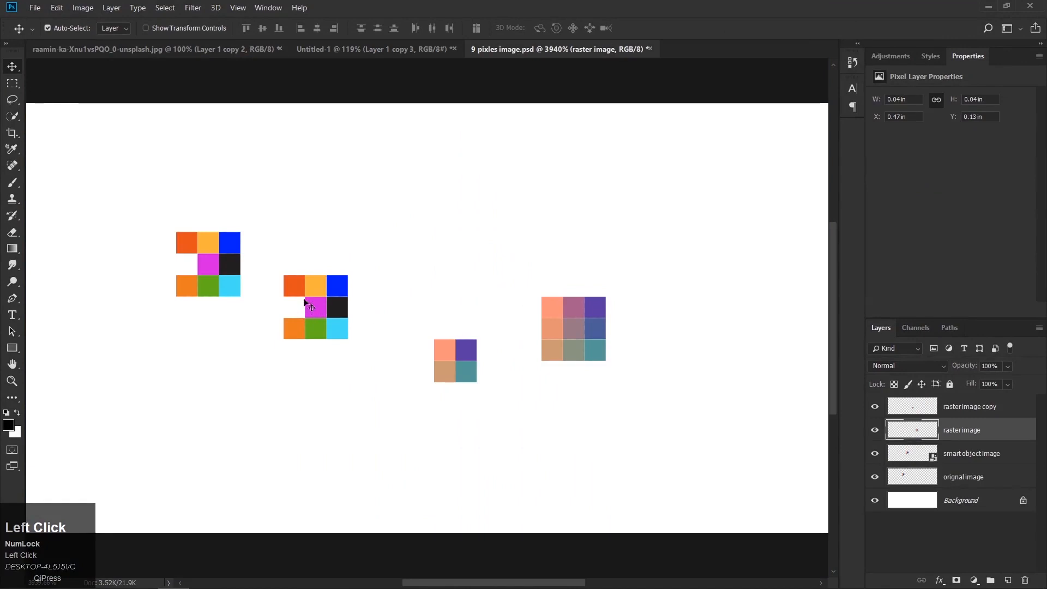
Step: Move the Smart Object block and the enlarged raster block level with each other, above the small raster copy
left_click_drag(300, 301, 297, 276)
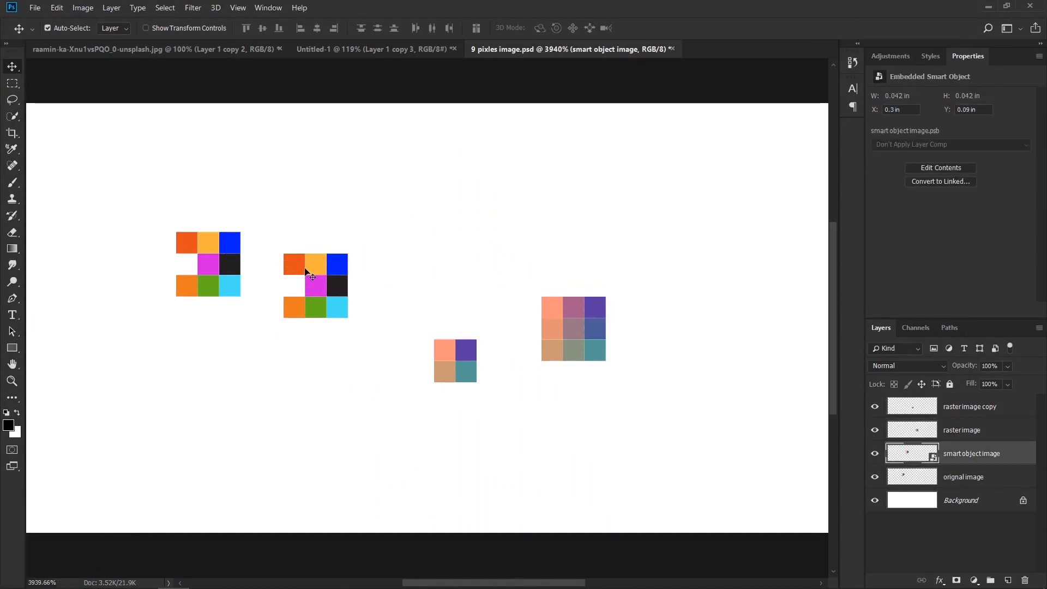
left_click_drag(567, 324, 567, 303)
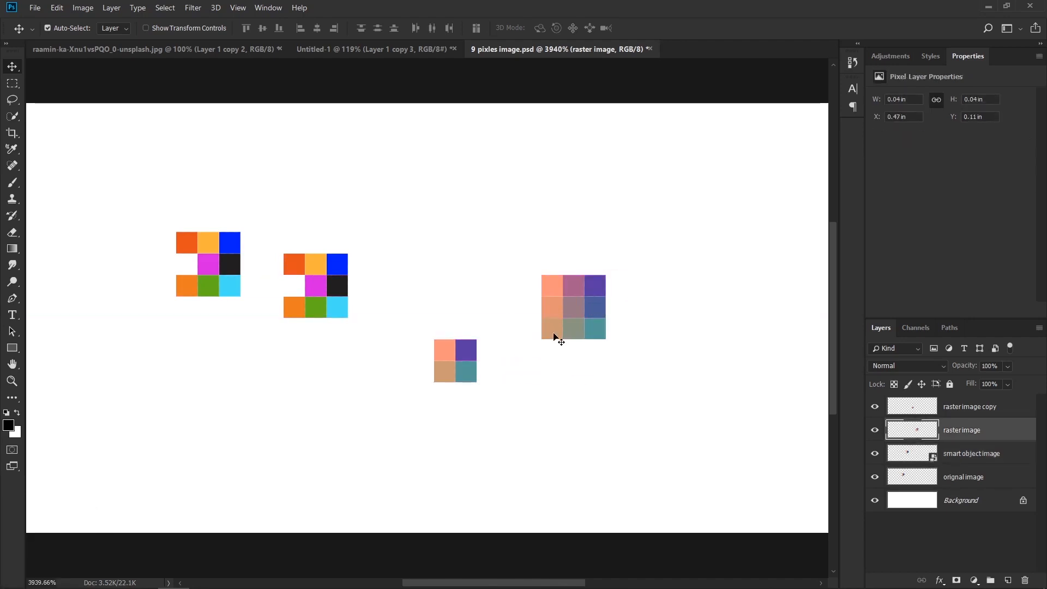
mouse_move(568, 297)
left_mouse_down()
mouse_move(603, 297)
mouse_move(567, 297)
mouse_move(571, 281)
left_mouse_up()
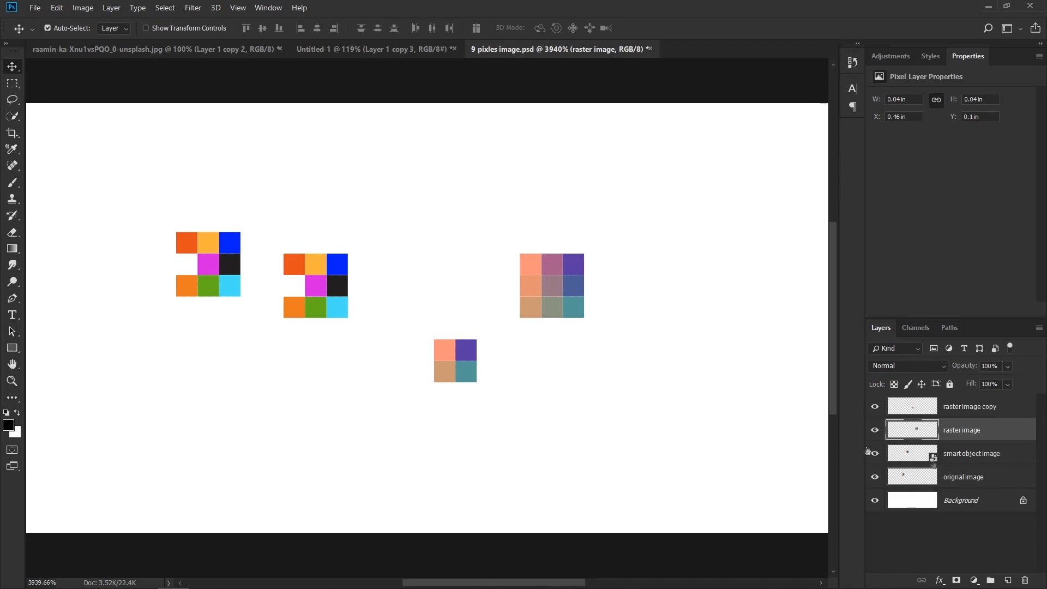
left_click(963, 410)
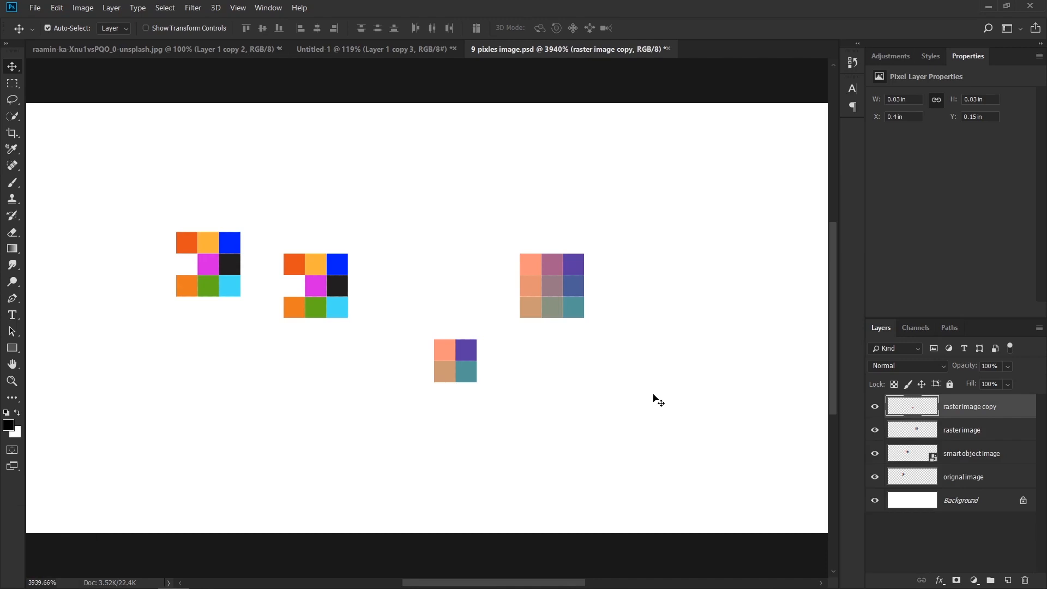
left_click(561, 290)
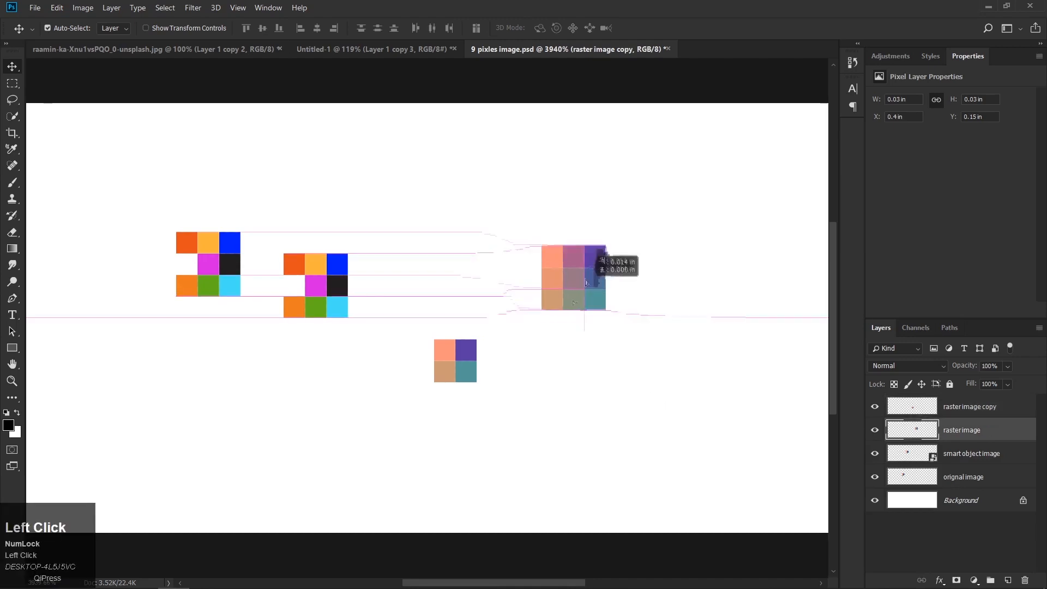
left_click_drag(326, 299, 374, 304)
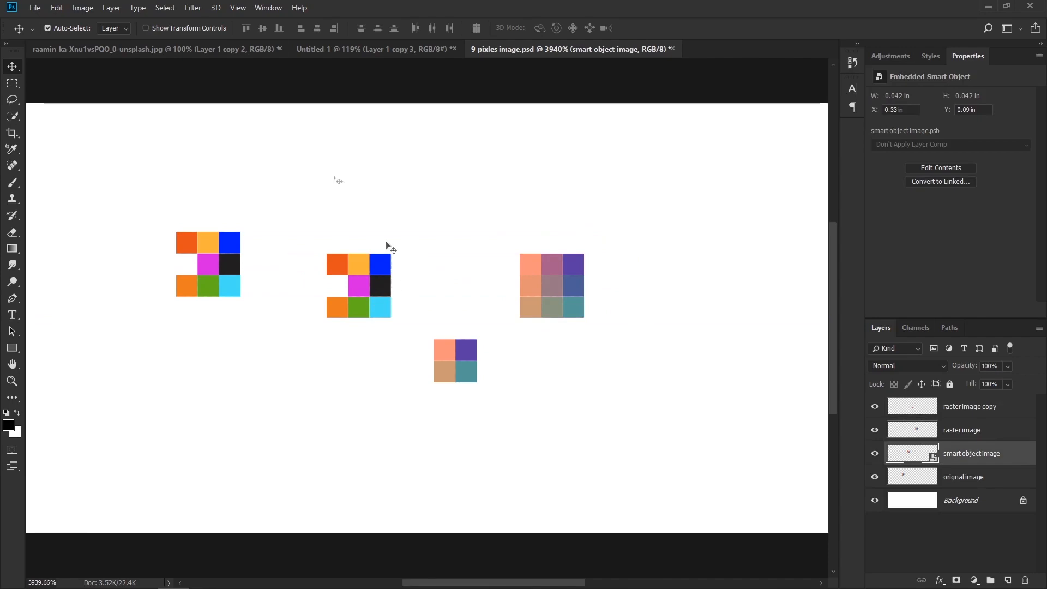
left_click(387, 50)
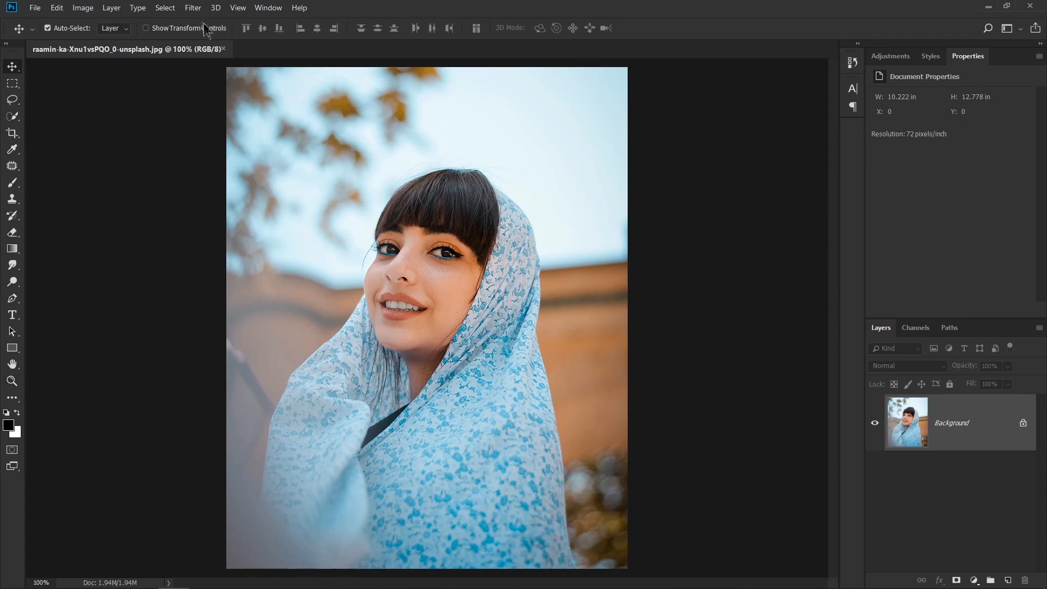
Step: Look through the filters available for the portrait's Background layer, and convert that layer to a Smart Object
left_click(193, 7)
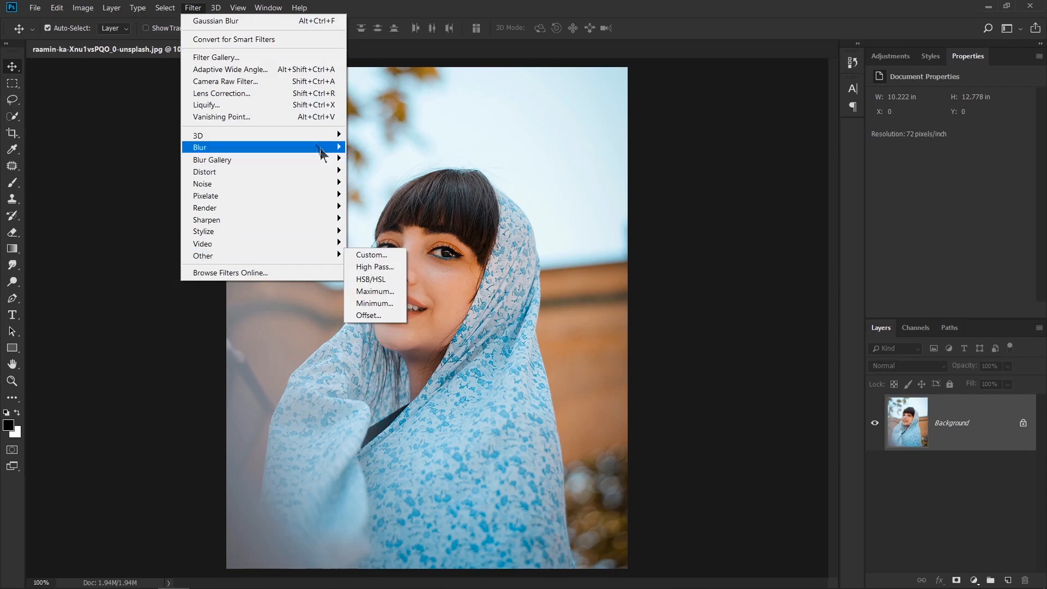
left_click(427, 247)
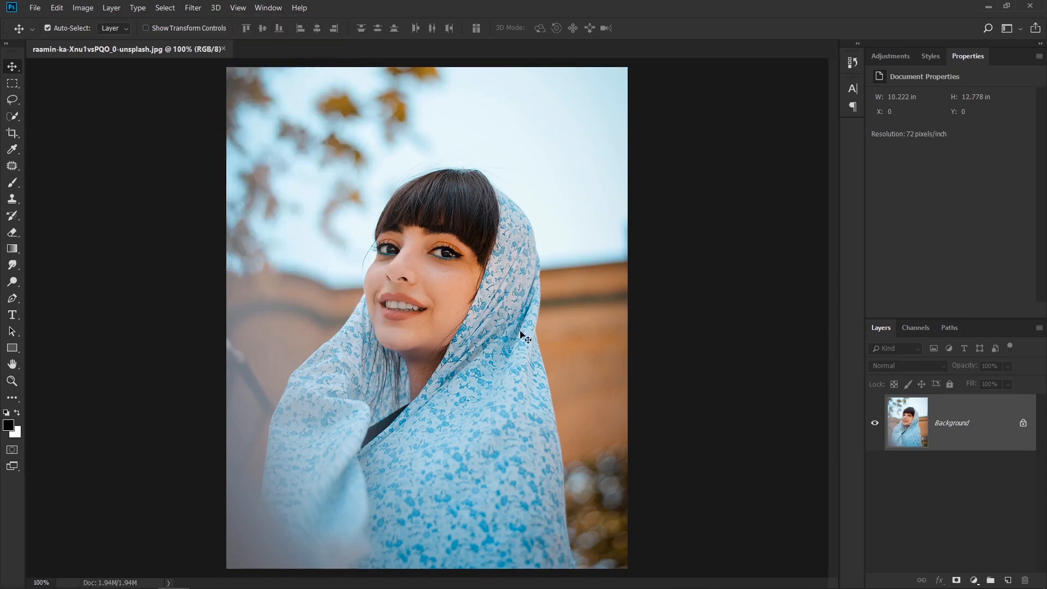
right_click(974, 428)
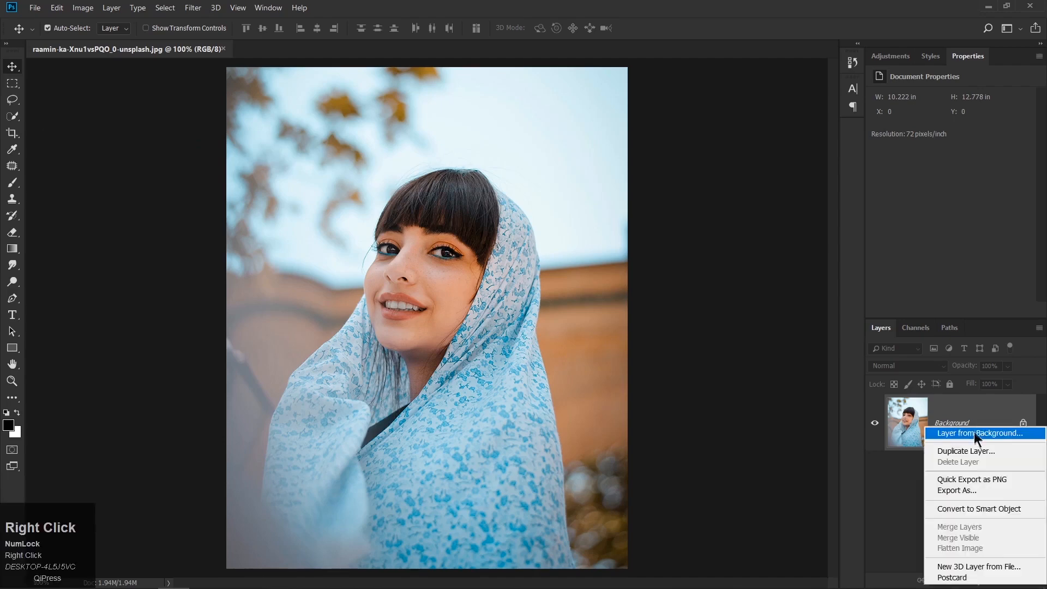
left_click(956, 508)
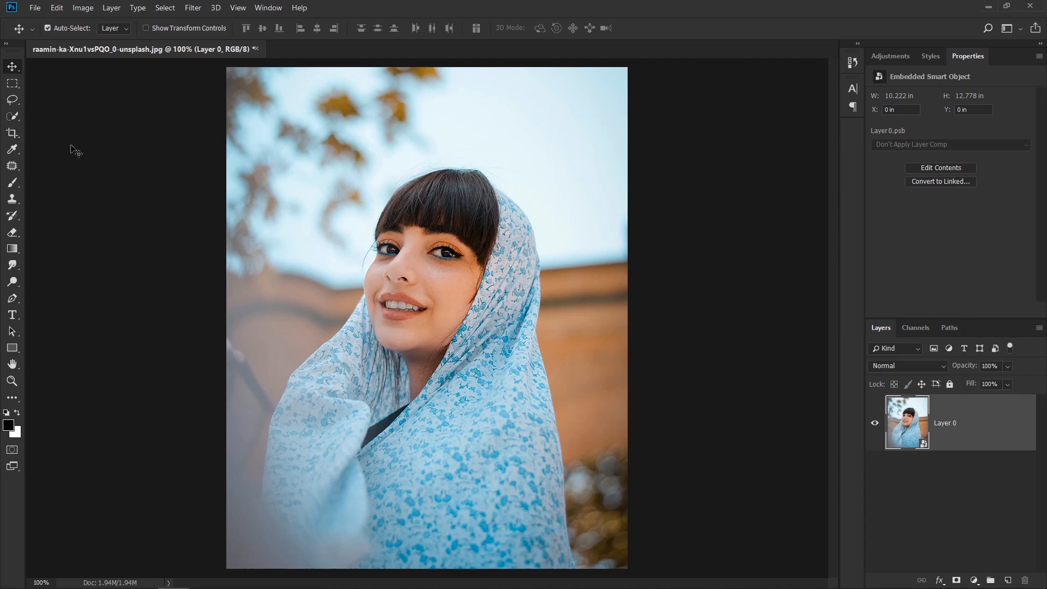
Step: Check which editing commands are available for a rectangular selection around the hair on the Smart Object, and clear the selection
left_click(11, 87)
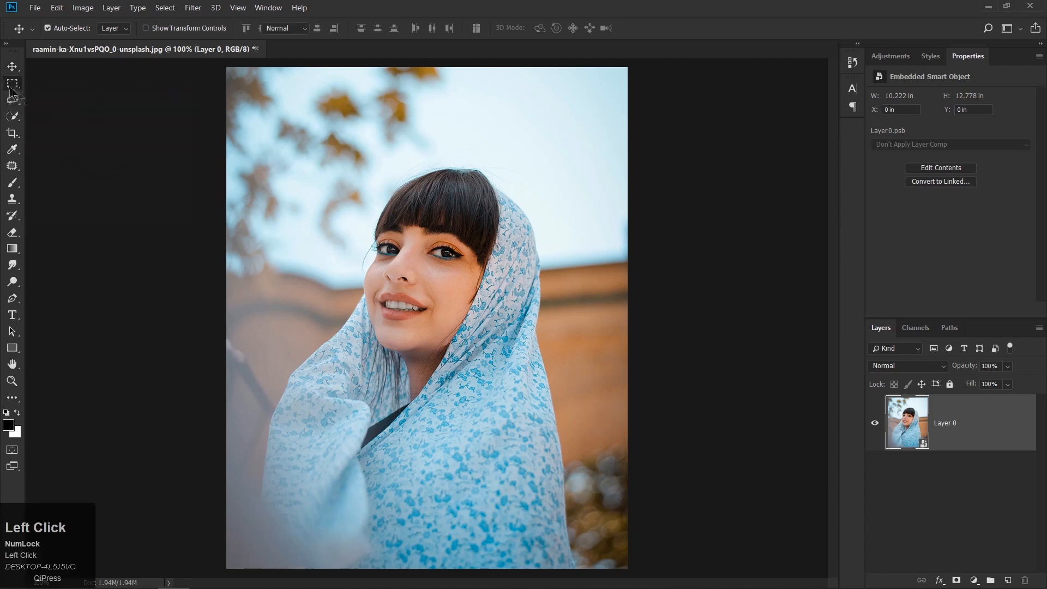
left_click_drag(317, 160, 447, 261)
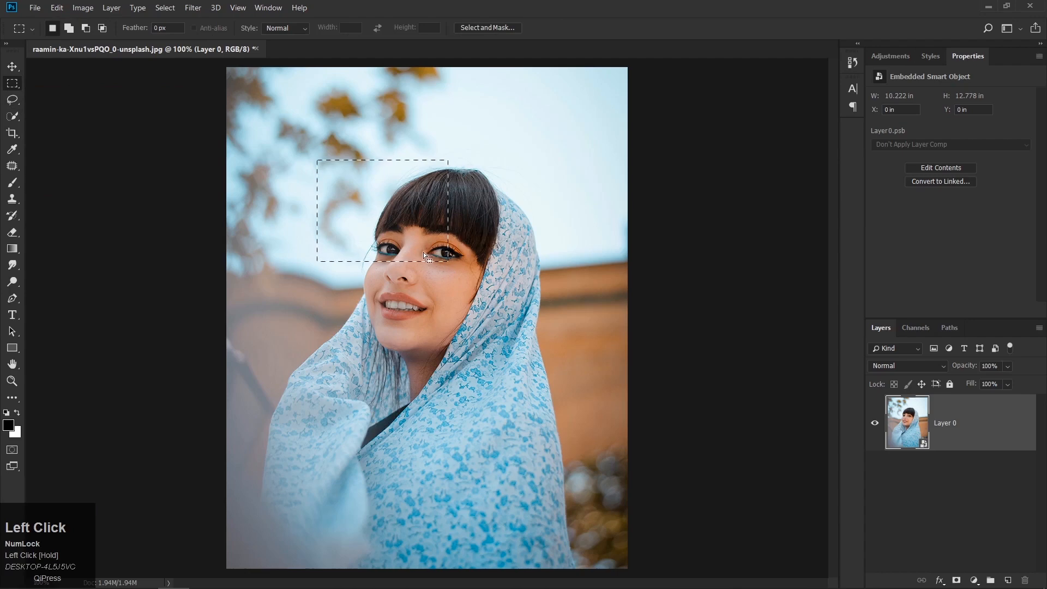
left_click(56, 8)
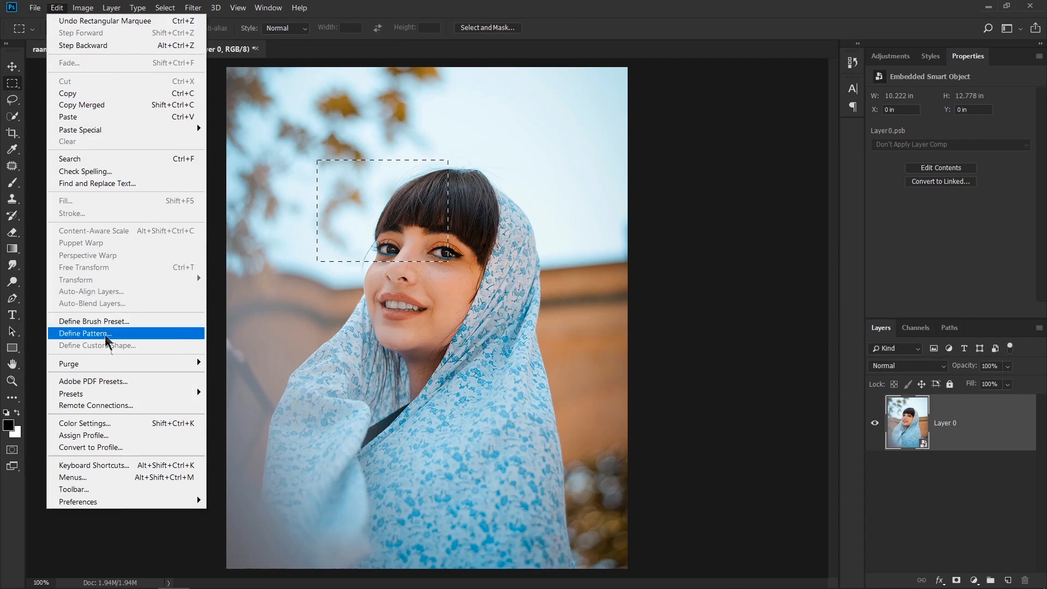
mouse_move(116, 357)
left_click(378, 217)
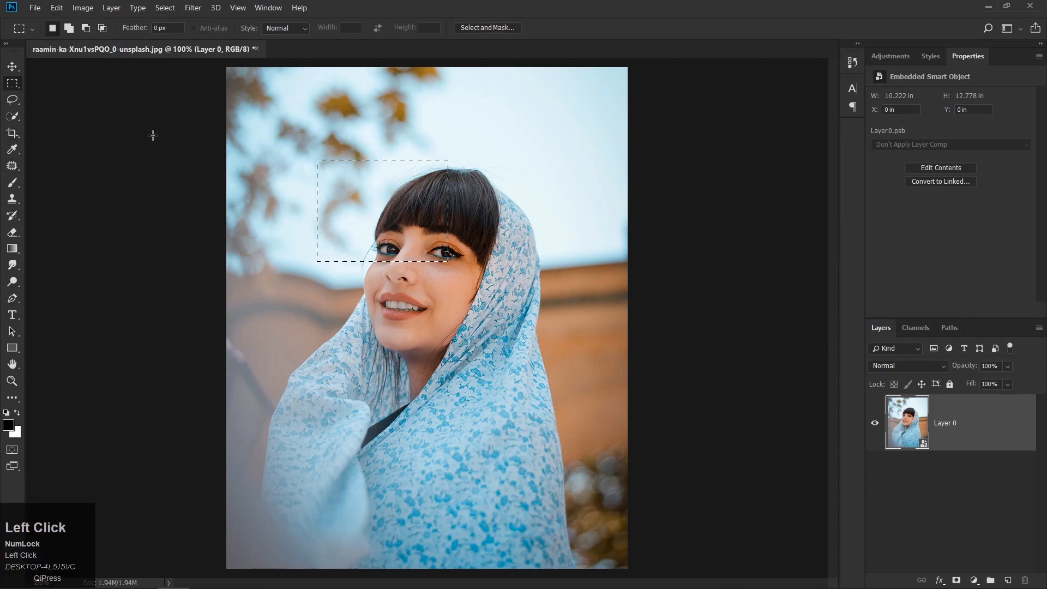
key("ctrl")
key("ctrl+d")
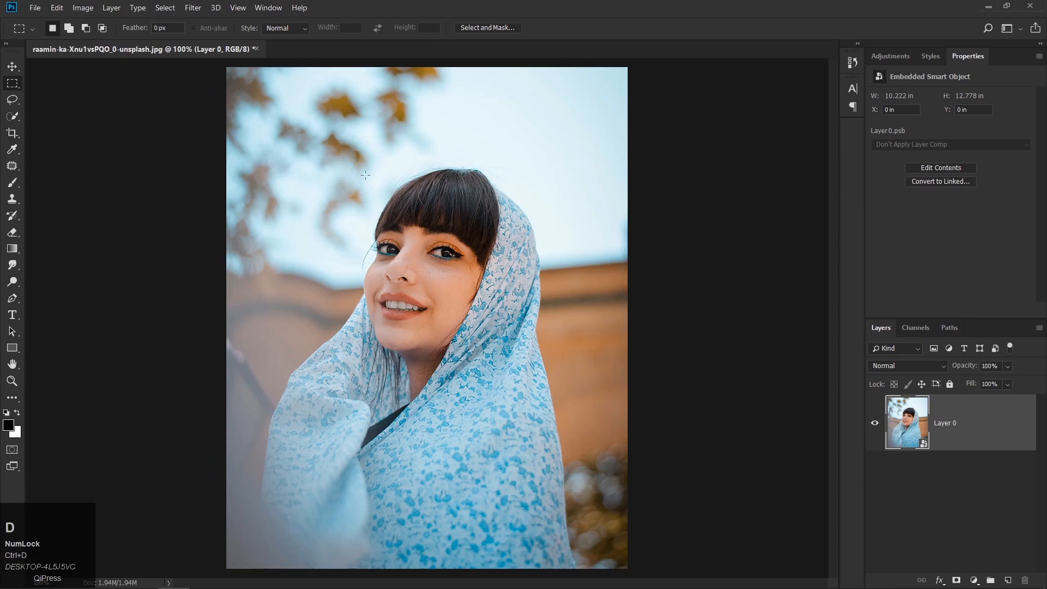
Step: Check whether the Brush, Clone Stamp and Eraser tools can be used on the Smart Object portrait
left_click(13, 184)
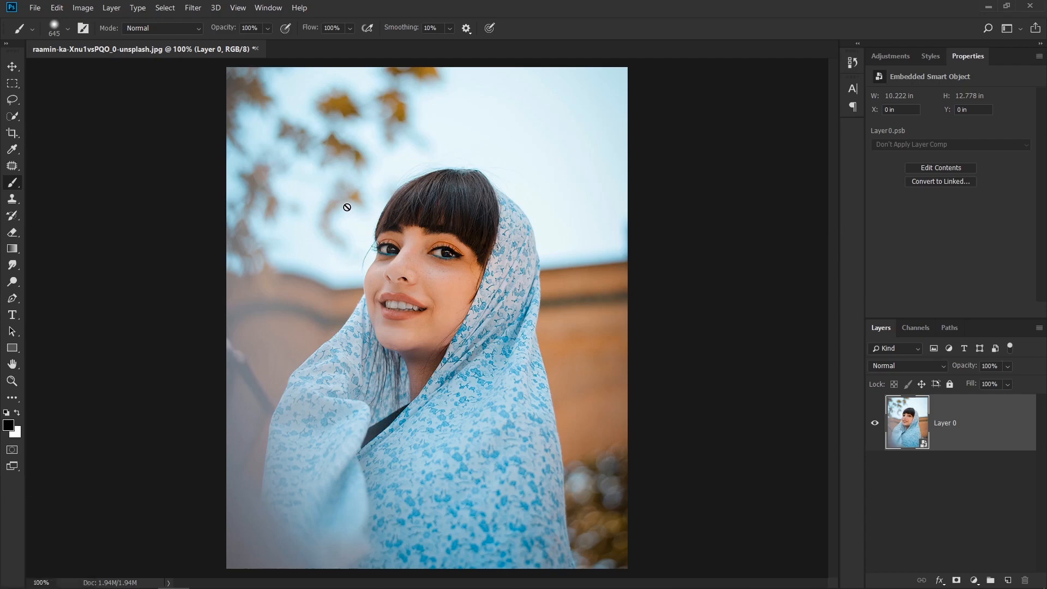
left_click(12, 200)
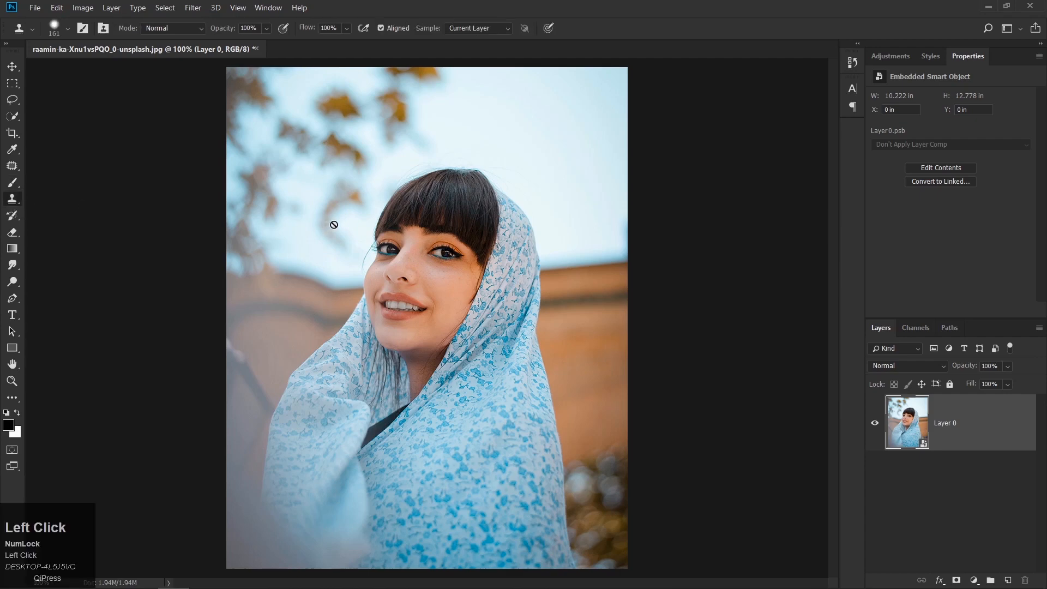
left_click(20, 237)
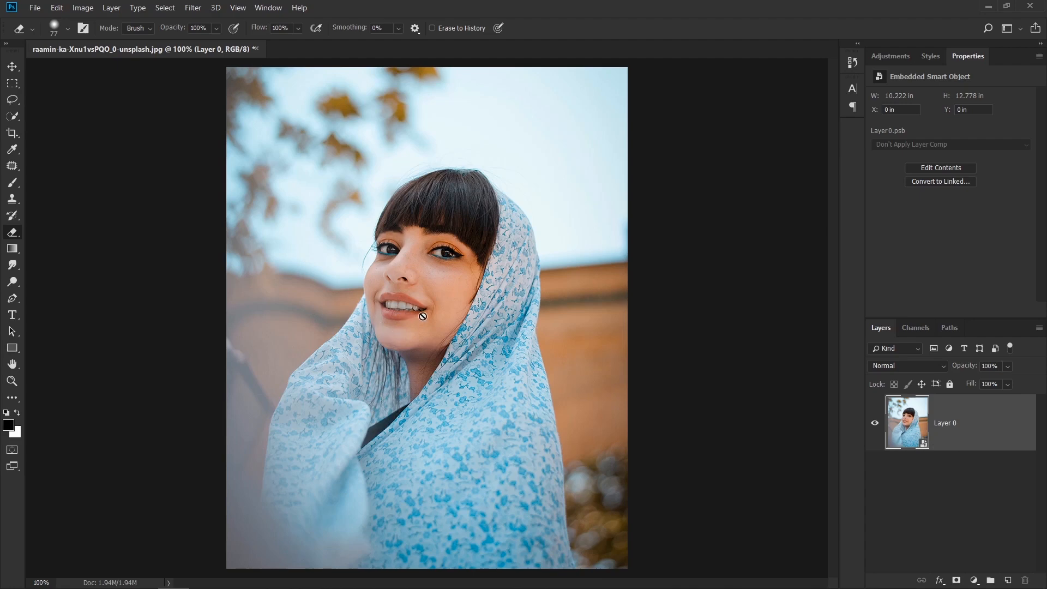
Step: Look through the filters available for the Smart Object layer, including the Blur, Blur Gallery, Noise and Pixelate groups
left_click(190, 9)
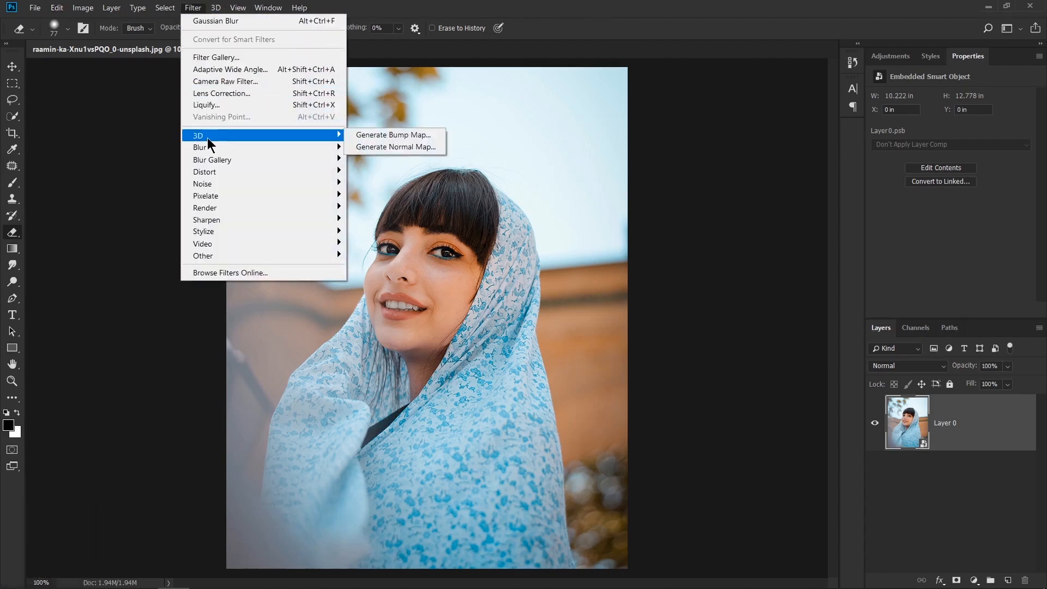
mouse_move(211, 148)
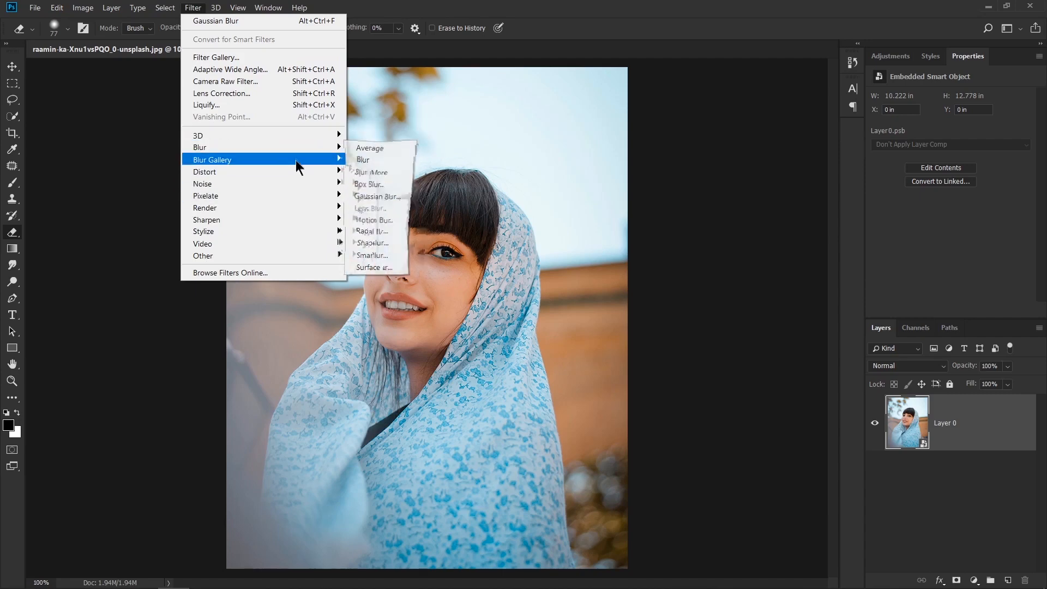
mouse_move(296, 163)
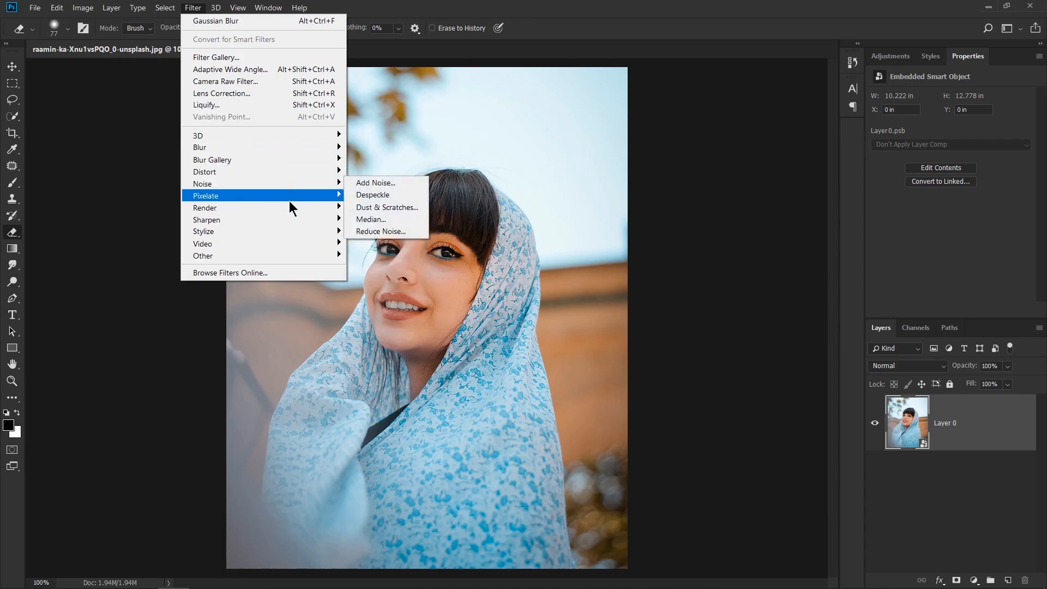
mouse_move(289, 202)
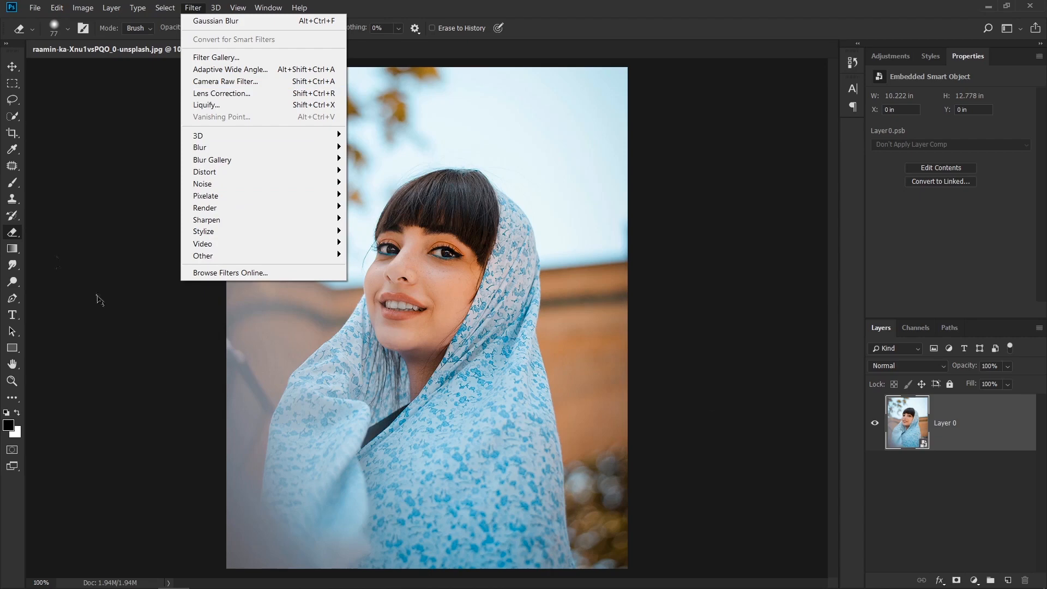
left_click(31, 107)
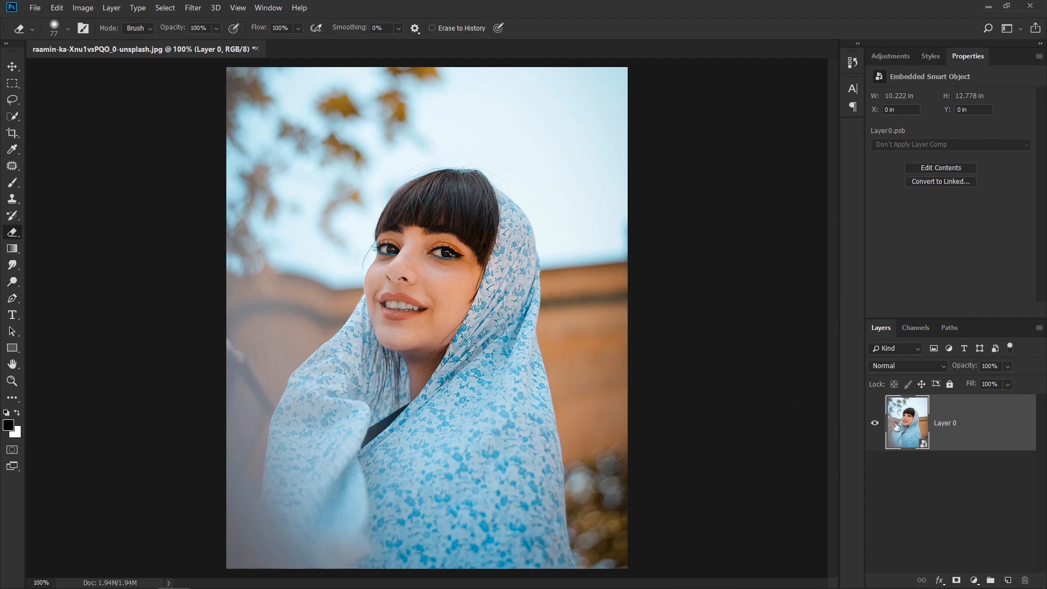
Step: Duplicate the Smart Object Layer 0 and rasterize the copy
left_click_drag(903, 418, 1008, 580)
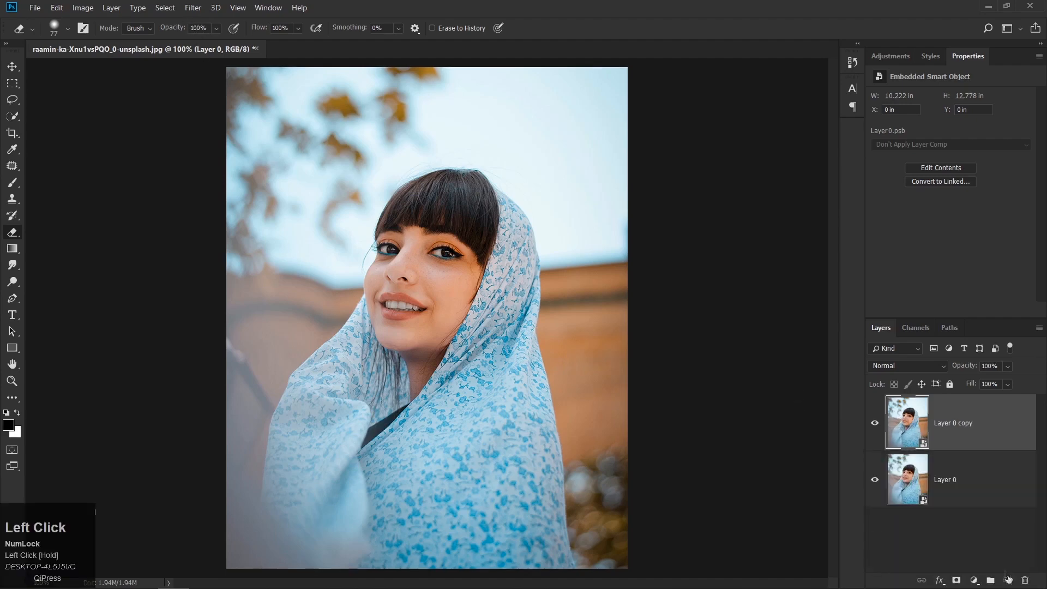
right_click(950, 430)
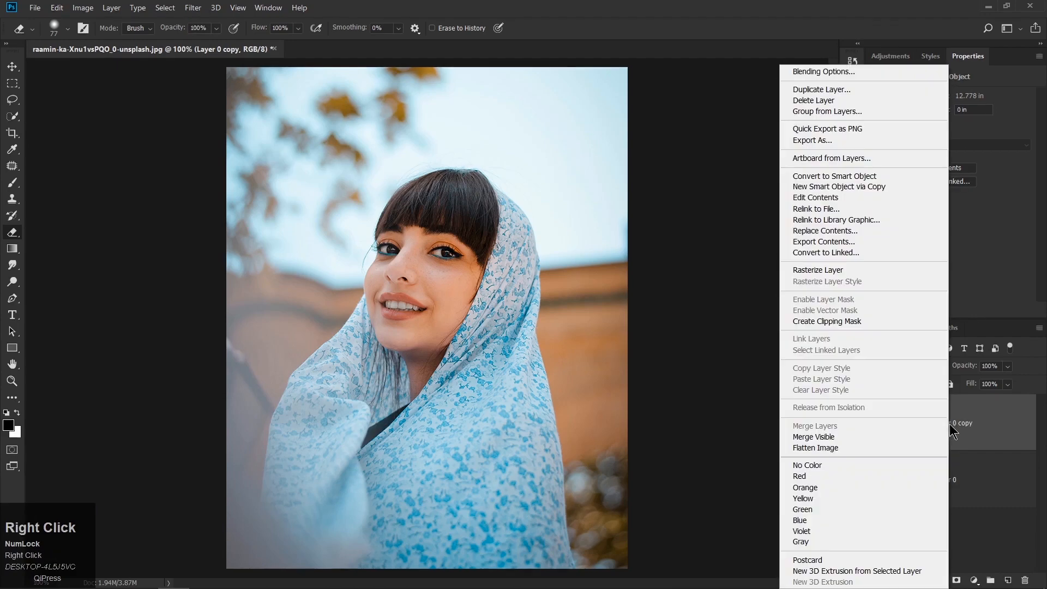
left_click(816, 270)
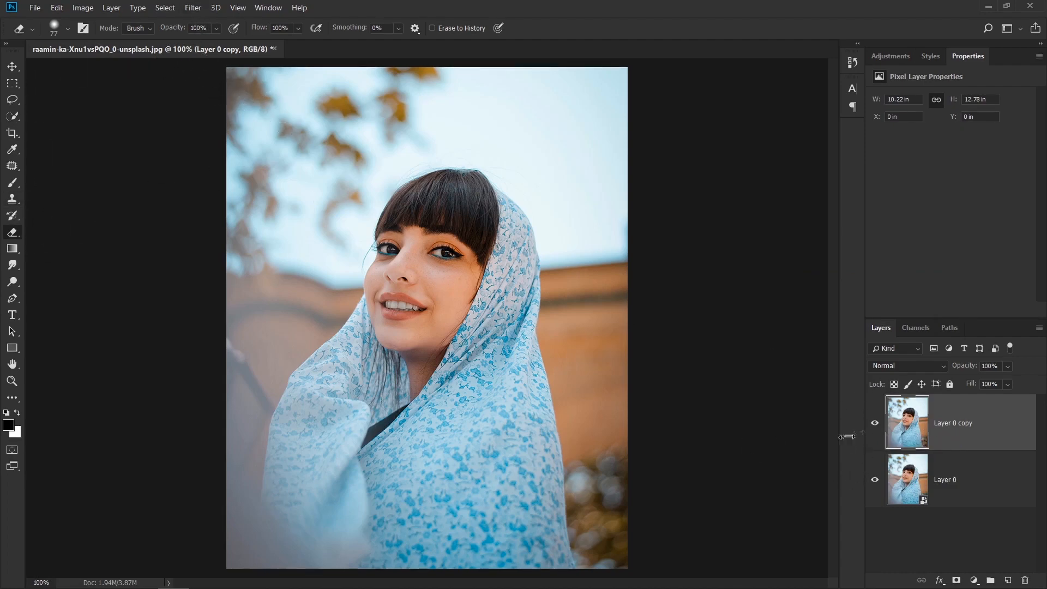
Step: Apply a Gaussian Blur with a radius of 37.4 pixels to the rasterized Layer 0 copy
left_click(191, 11)
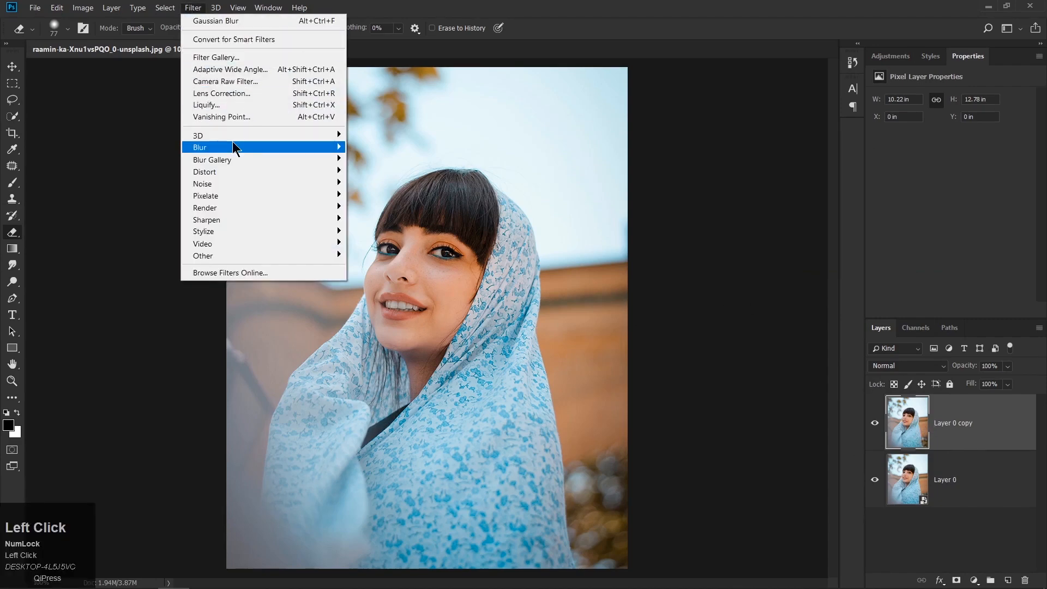
mouse_move(232, 141)
left_click(394, 197)
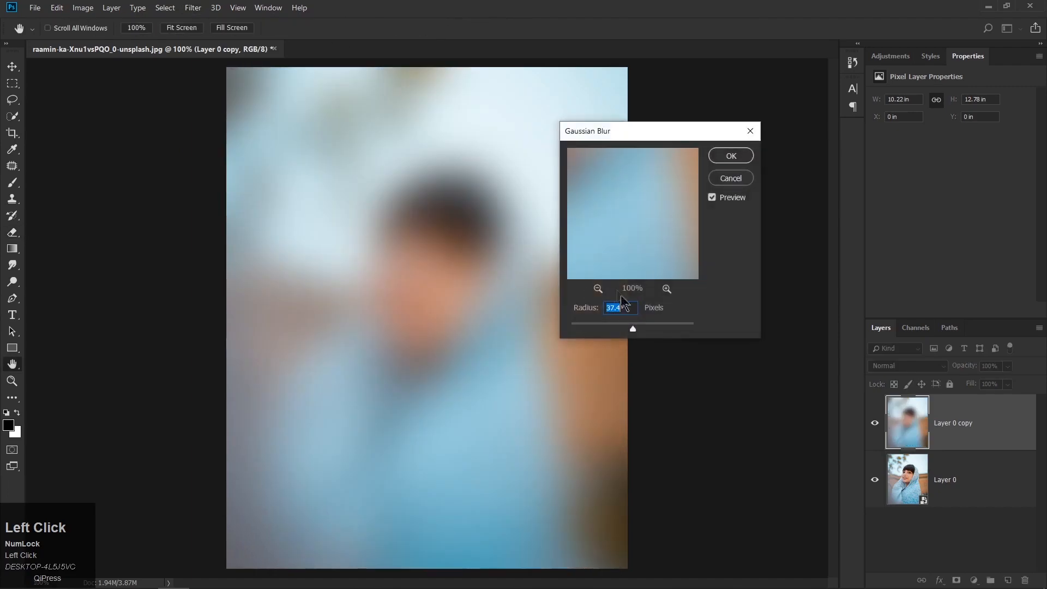
left_click(731, 156)
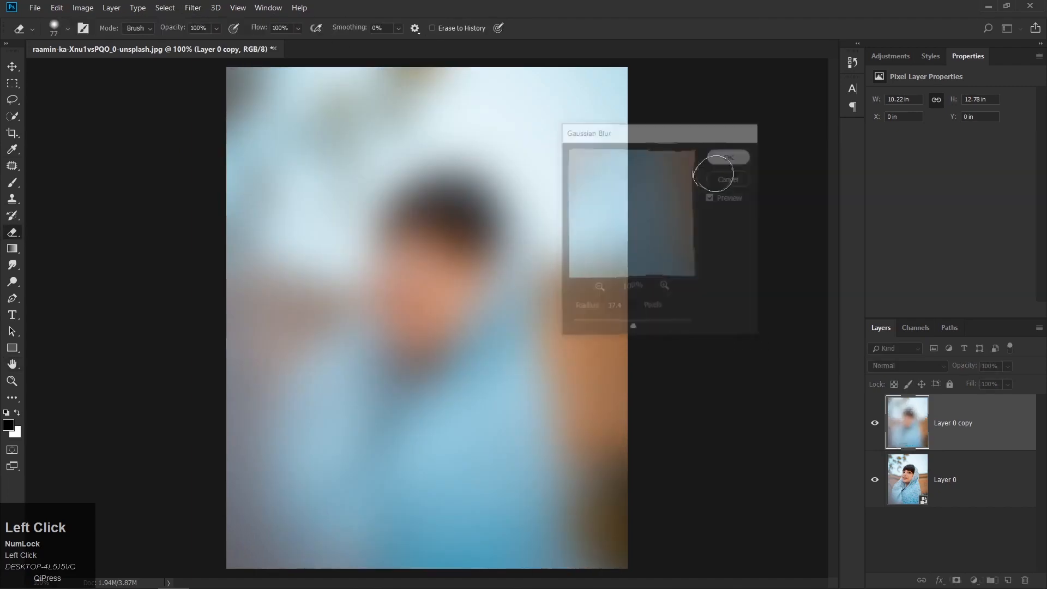
Step: Add the text "GIRLS PICTURES" in 60 pt Myriad Pro over the blurred portrait and move it down across the face
left_click(12, 315)
left_click(319, 260)
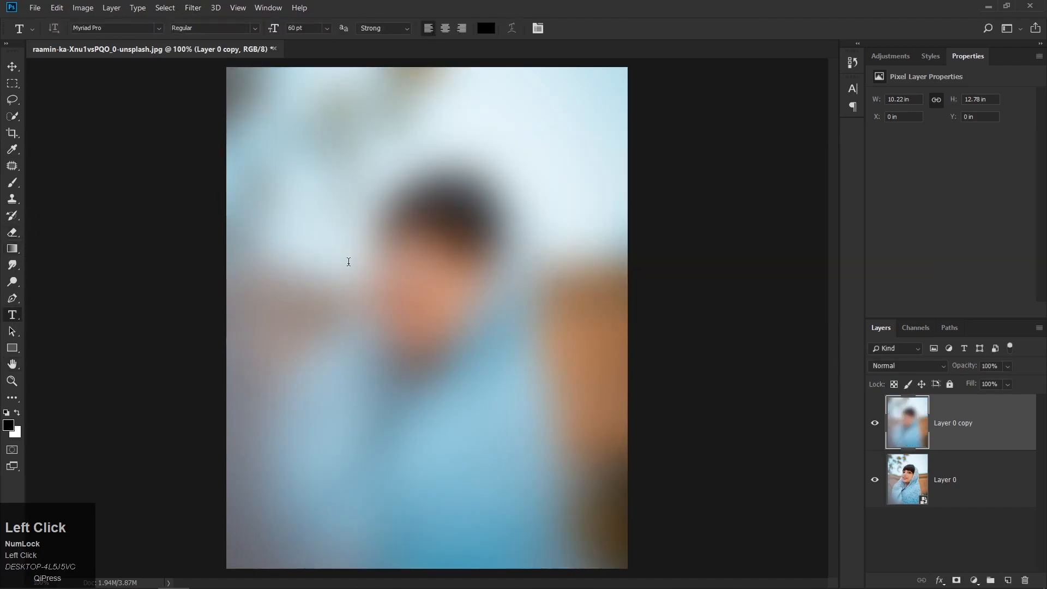
type("GIRLSAL")
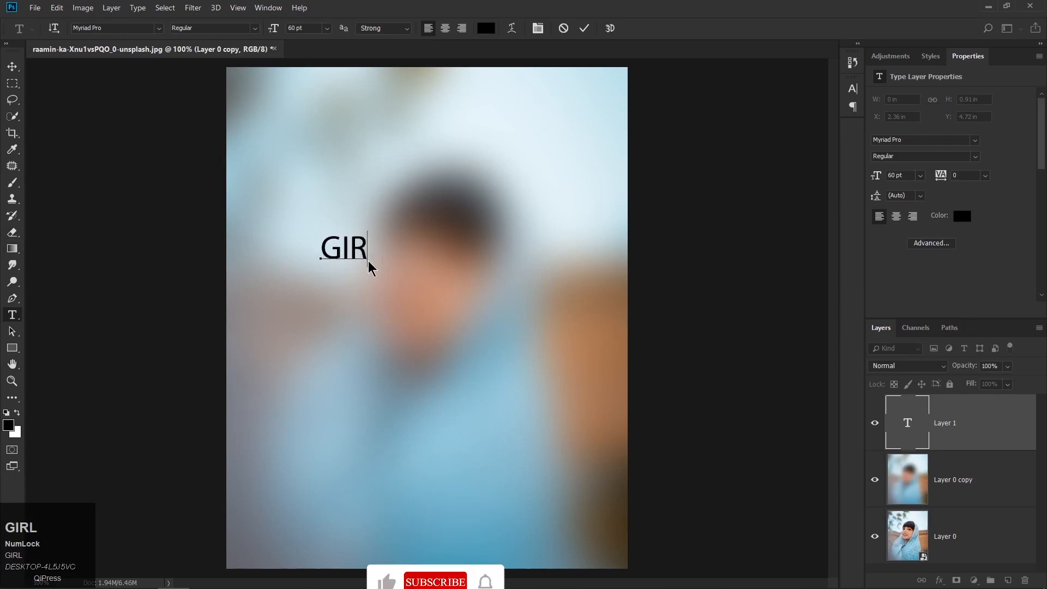
key("BackSpace")
key("BackSpace")
key("BackSpace")
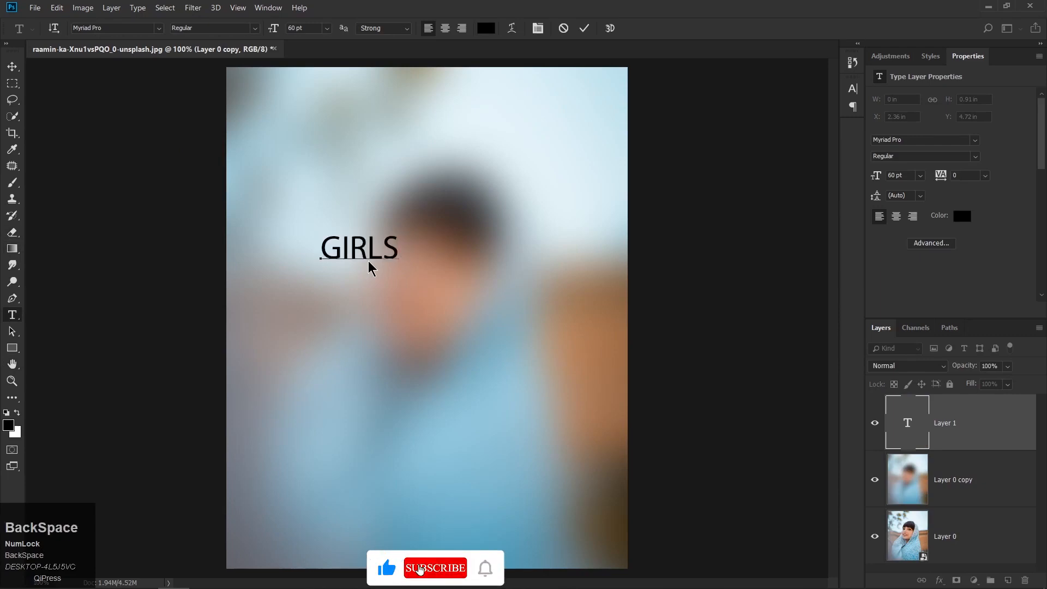
type("PICTURES")
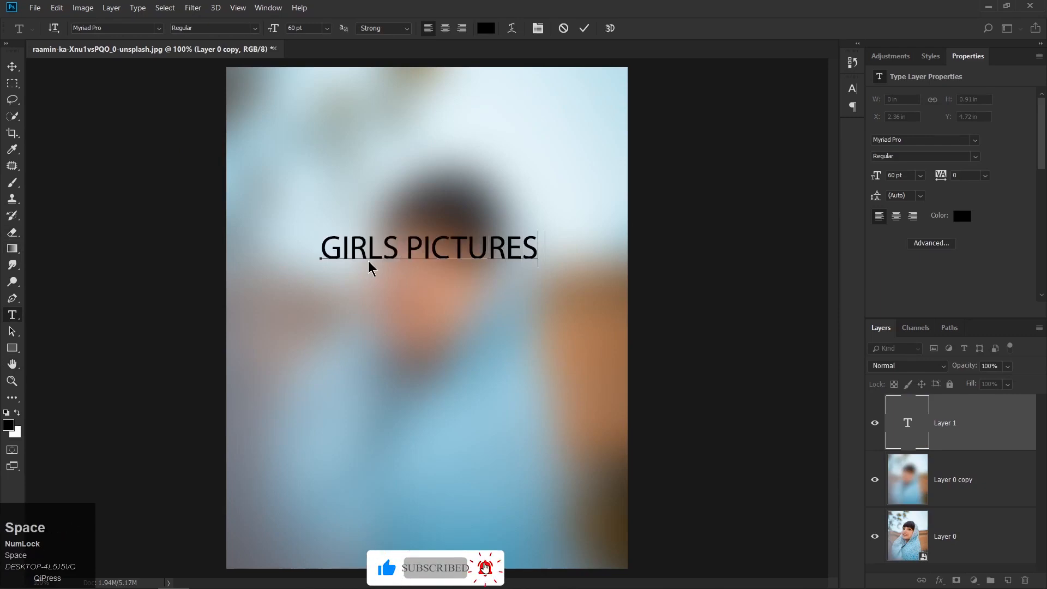
left_click(12, 66)
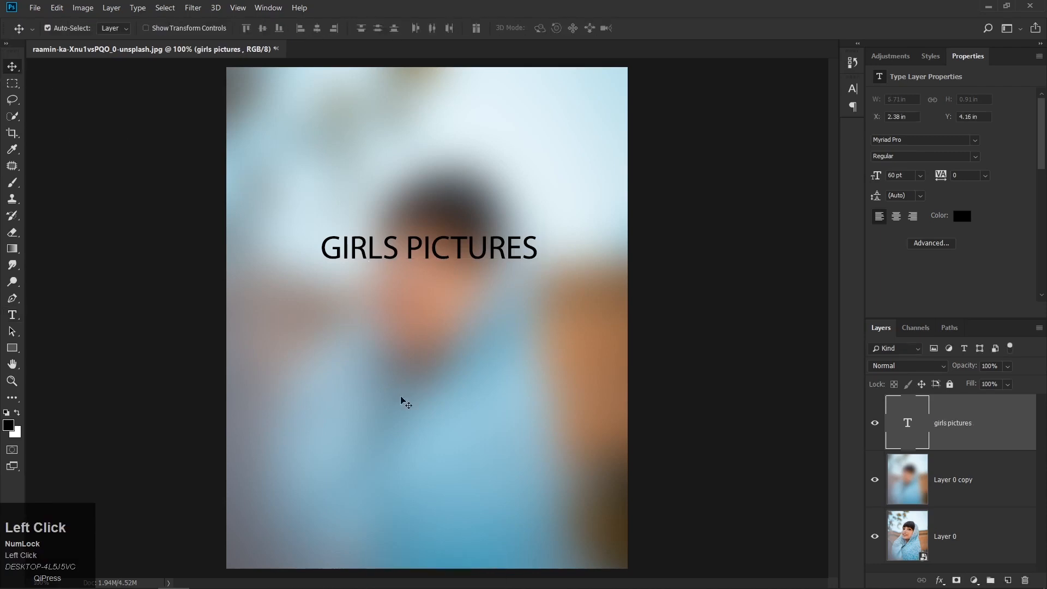
left_click_drag(401, 248, 390, 300)
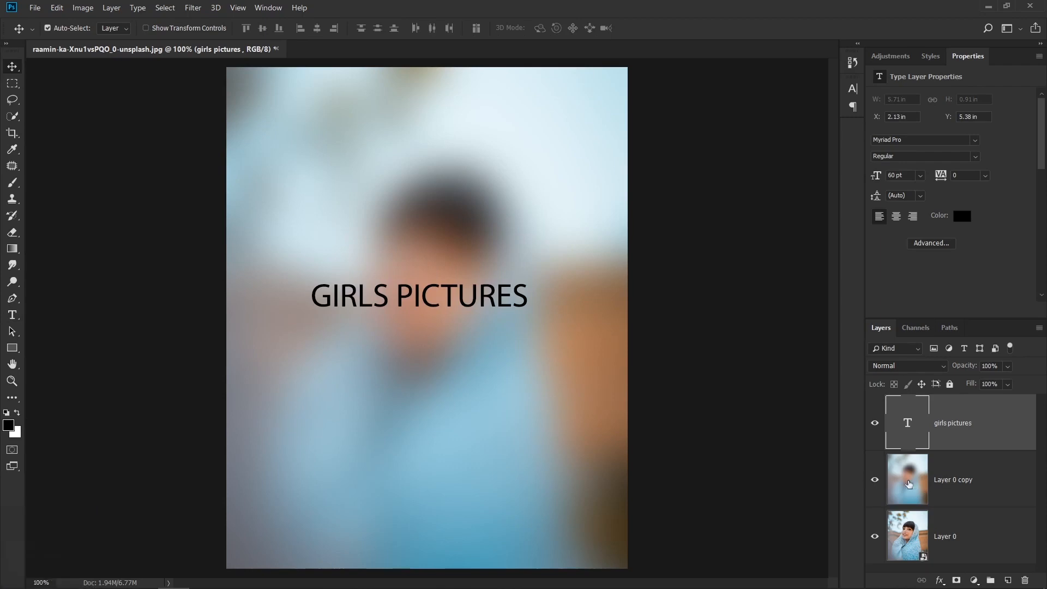
Step: Undo the text and the blur on Layer 0 copy, and delete that rasterized layer
left_click(947, 484)
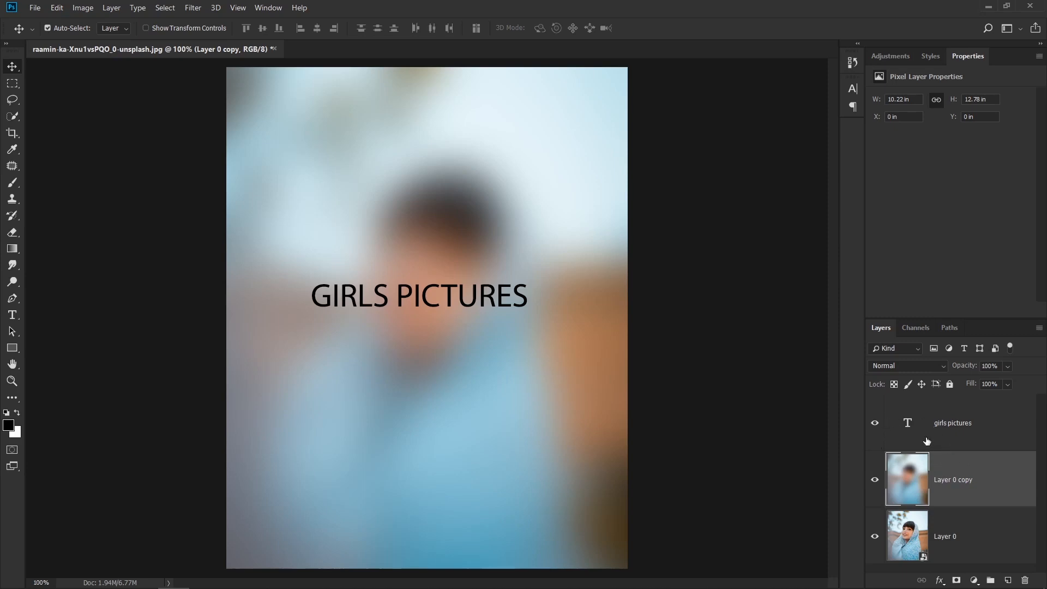
key("ctrl+alt+z")
key("ctrl+alt+z")
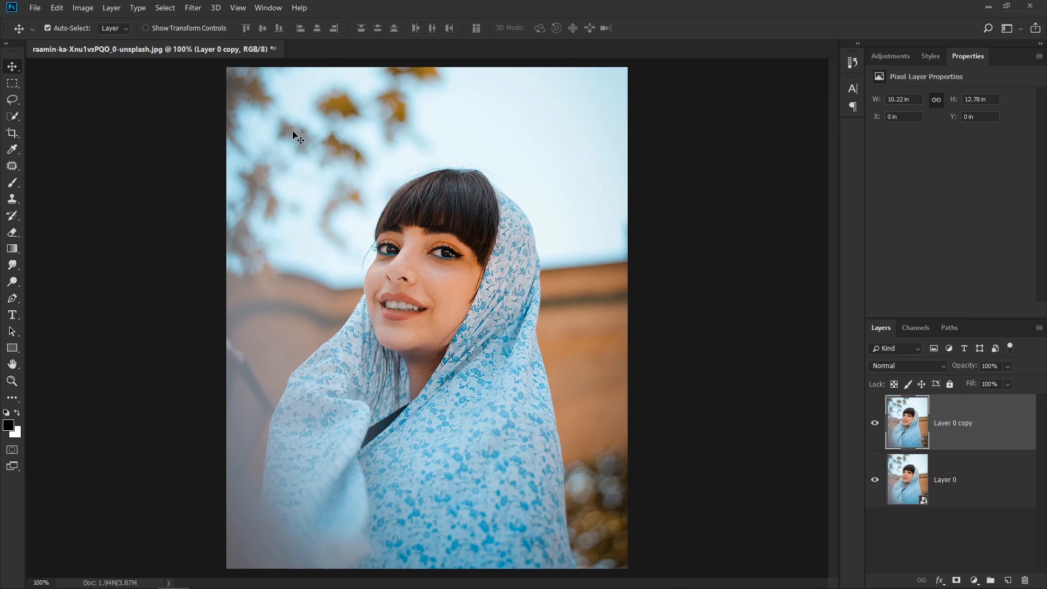
left_click(968, 427)
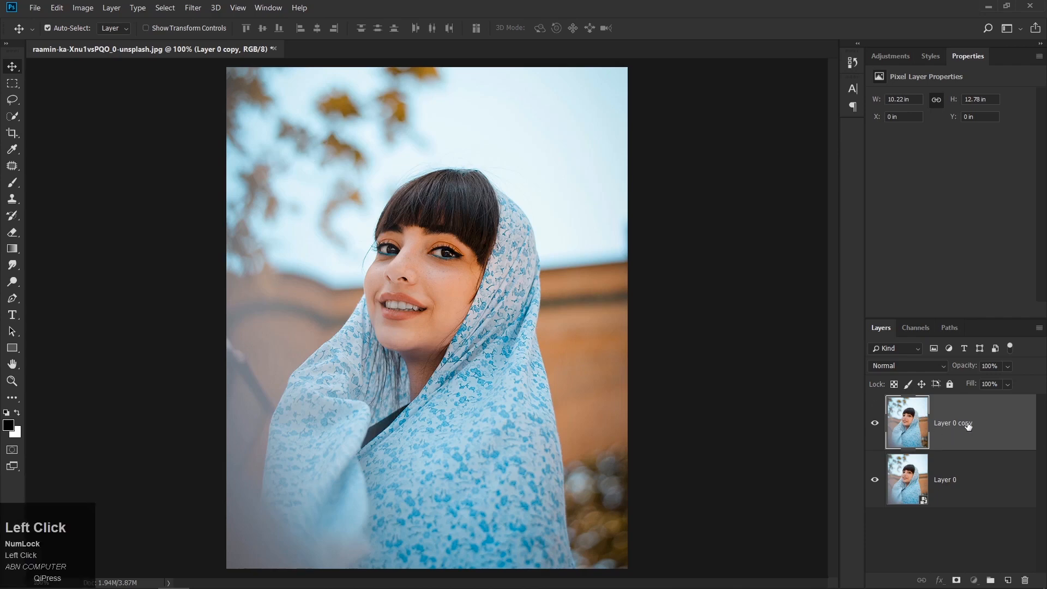
key("Delete")
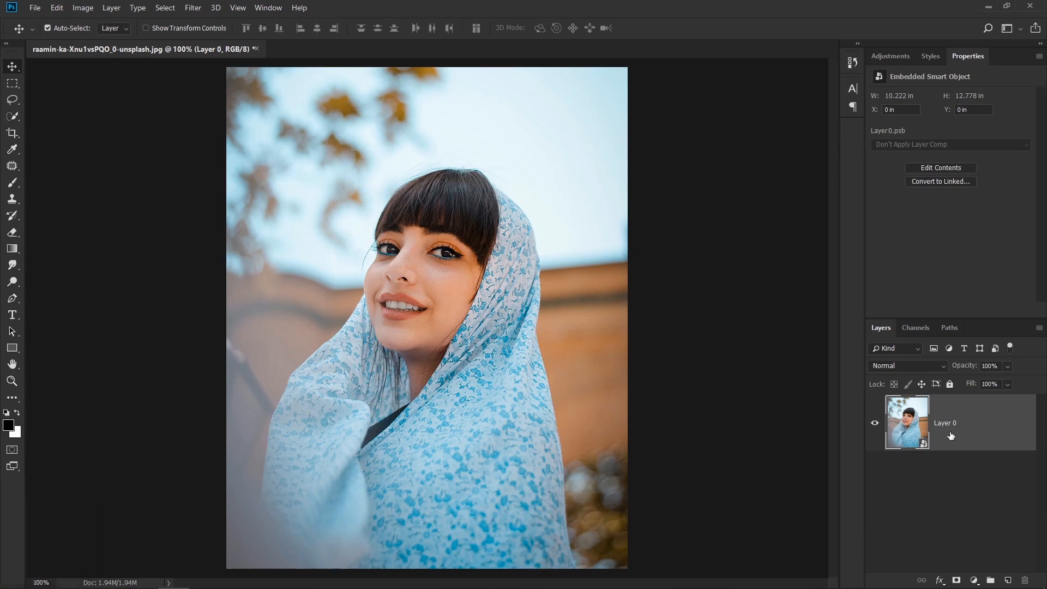
Step: Apply a Gaussian Blur smart filter with a radius of 37.4 pixels to the Smart Object Layer 0
left_click(188, 11)
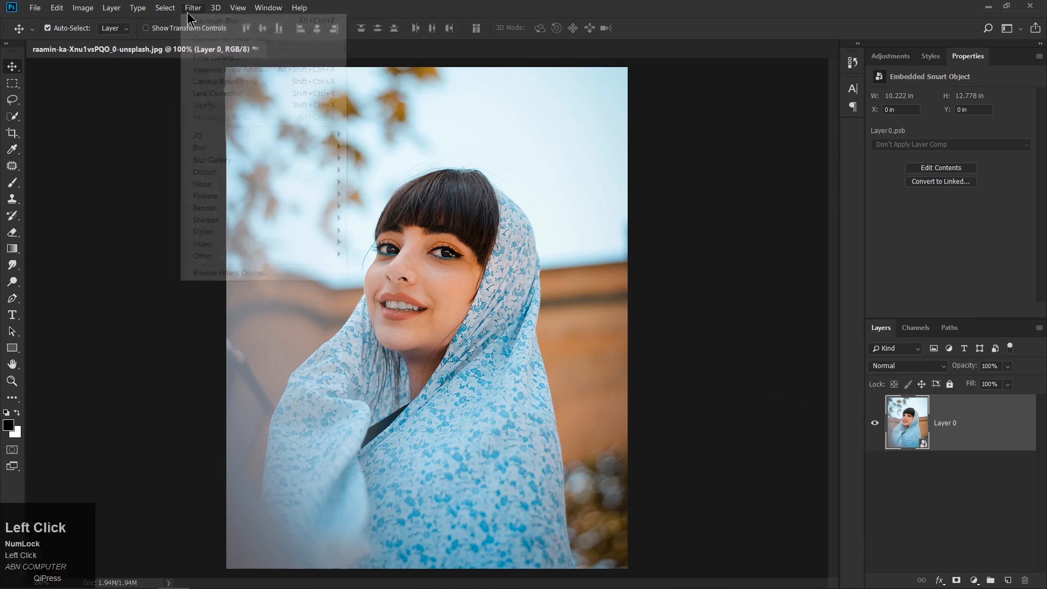
mouse_move(215, 151)
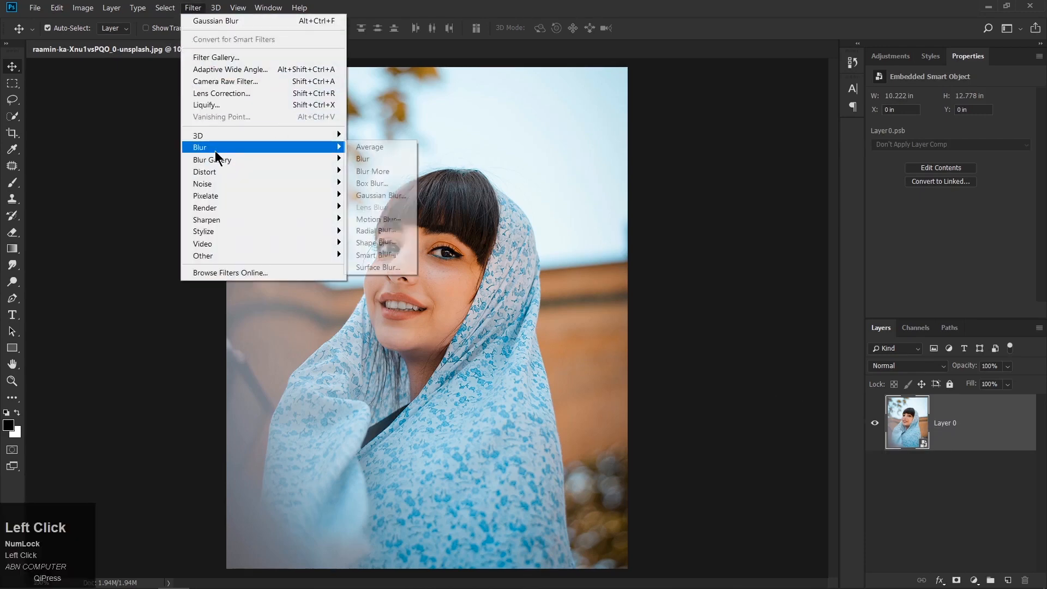
left_click(377, 196)
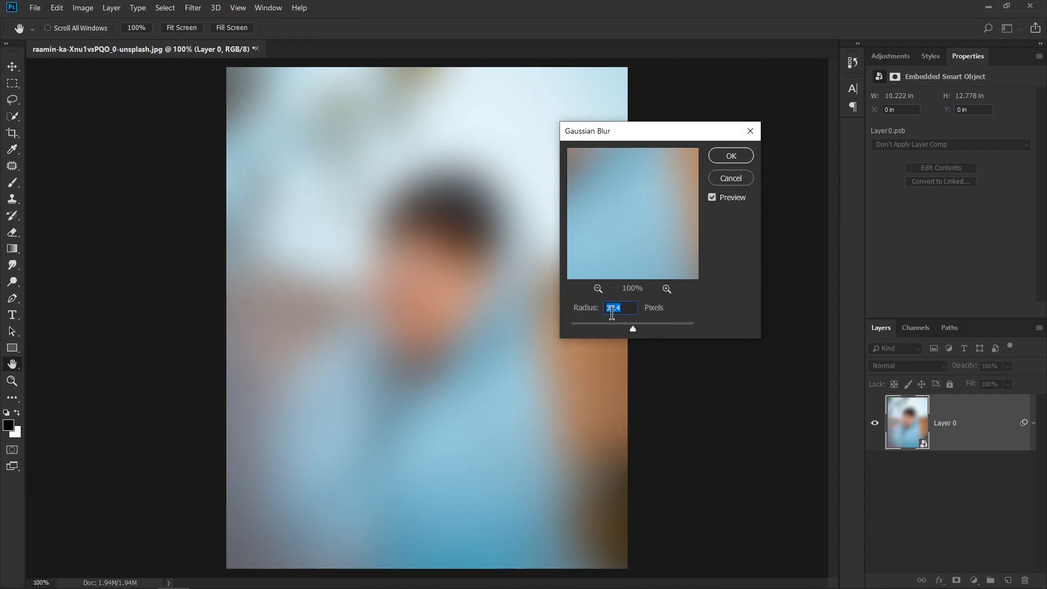
left_click(725, 159)
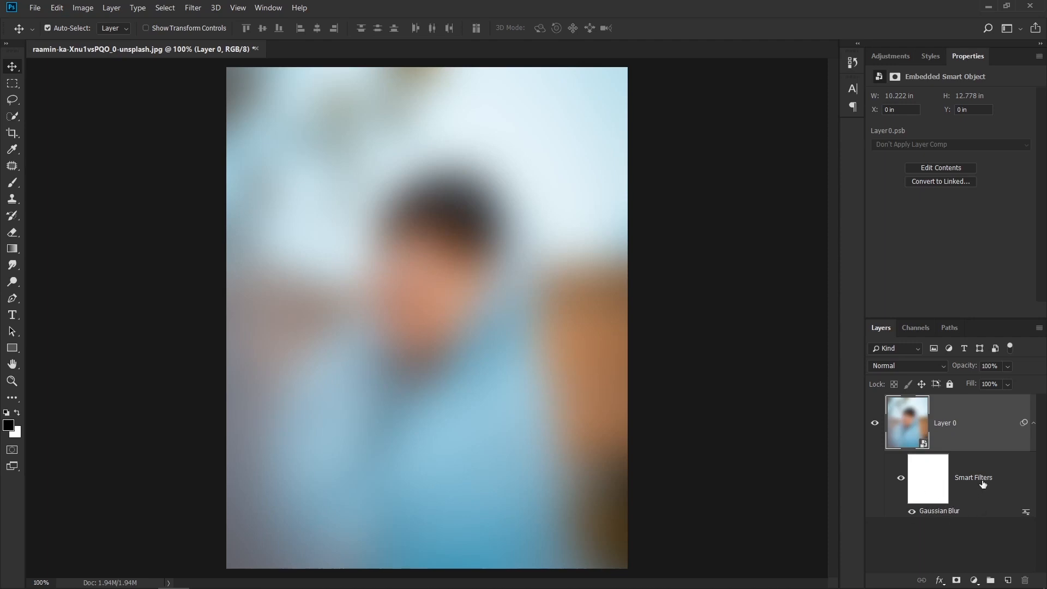
Step: Reopen the Gaussian Blur smart filter's settings, try a radius of 9.4 pixels, and discard the change
double_click(939, 511)
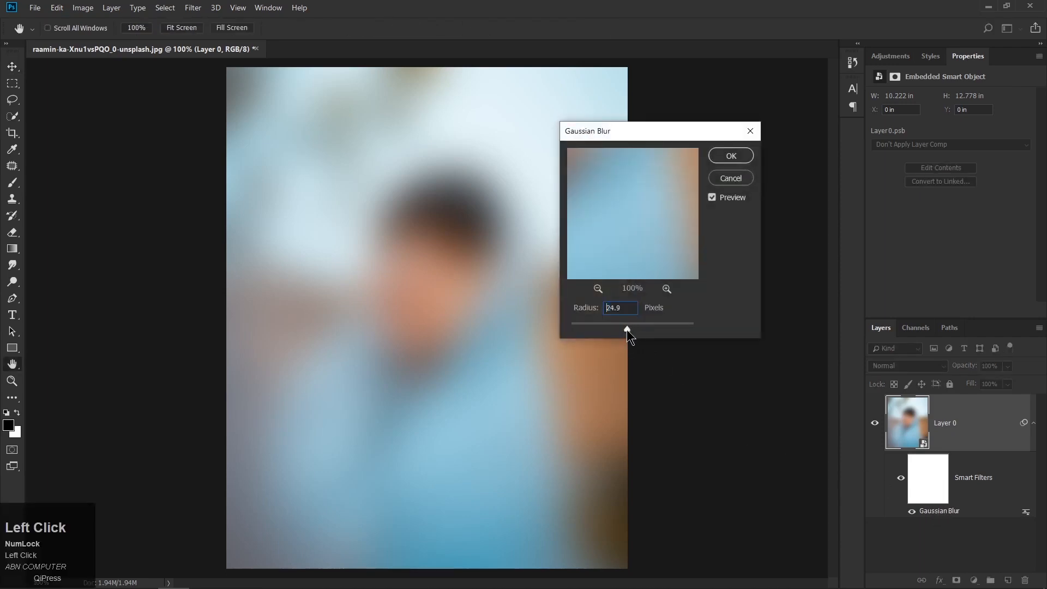
mouse_move(626, 329)
left_mouse_down()
mouse_move(594, 328)
mouse_move(618, 328)
left_mouse_up()
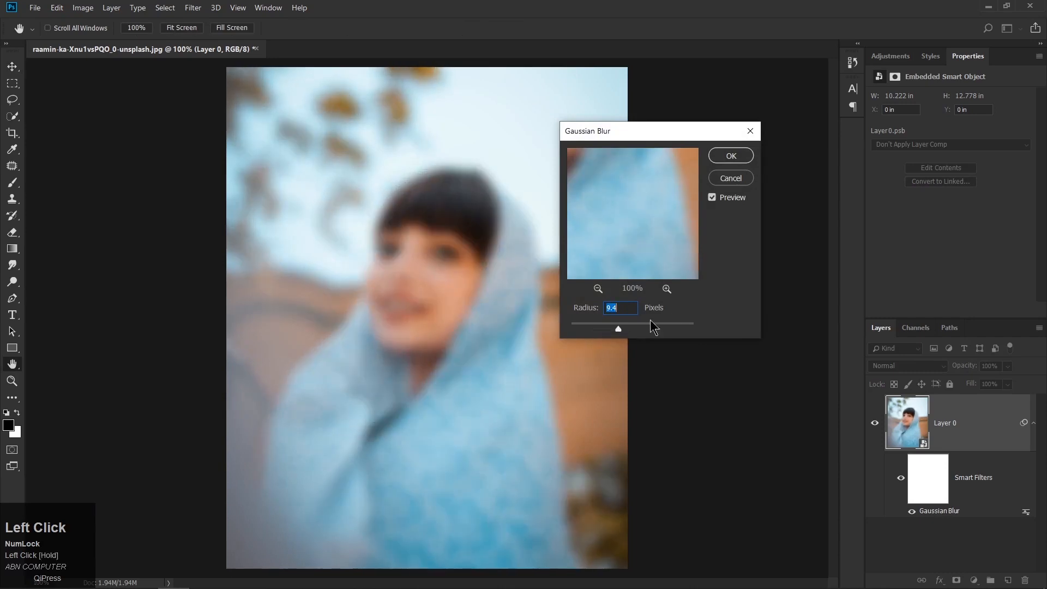
left_click(718, 178)
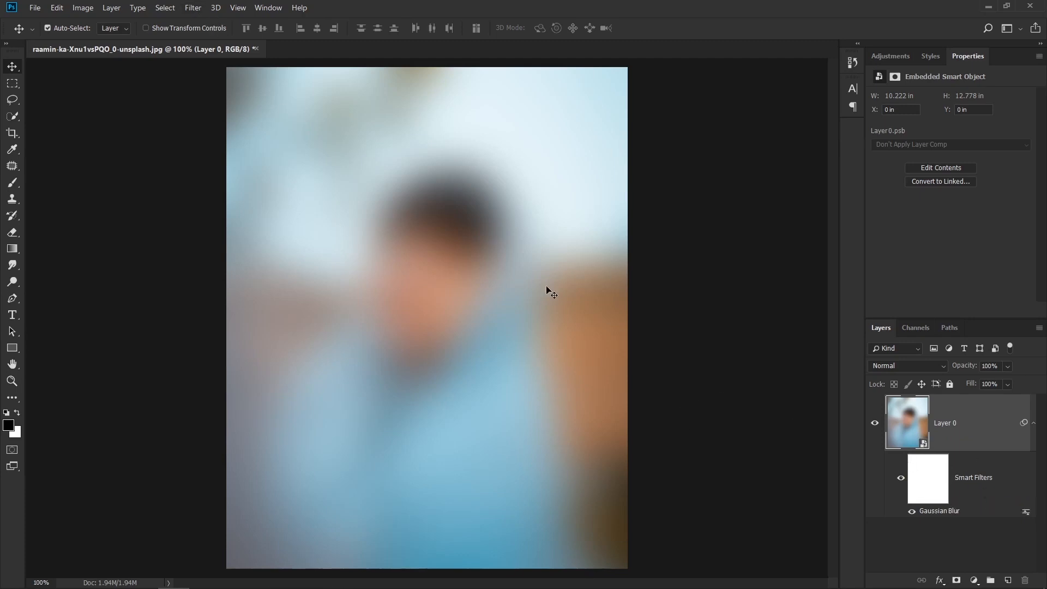
Step: Hide the Gaussian Blur smart filter and apply a Levels adjustment to Layer 0 with input levels 16, 0.95 and 226
left_click(911, 513)
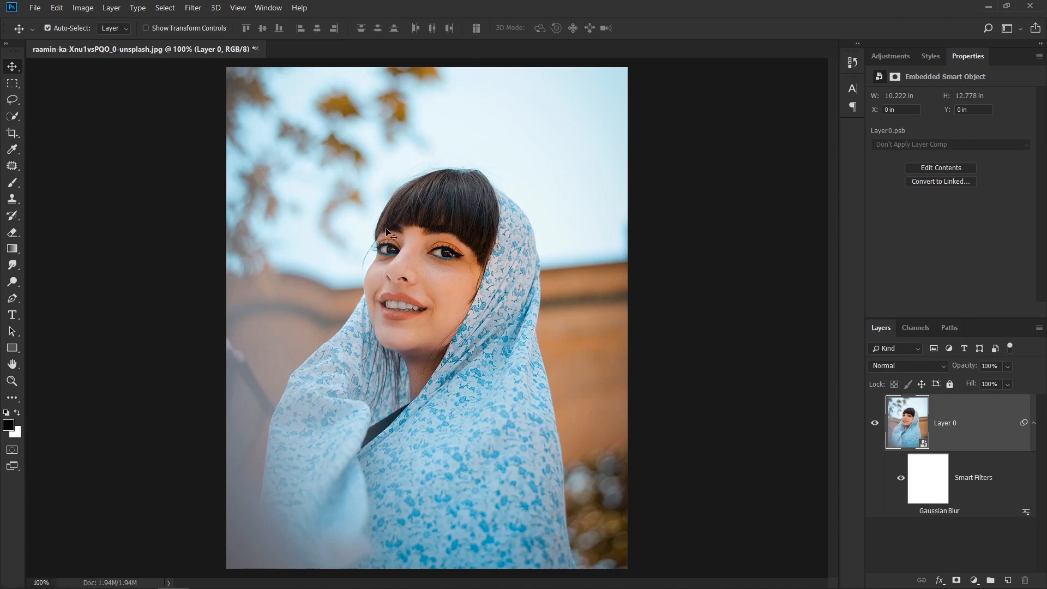
left_click(84, 9)
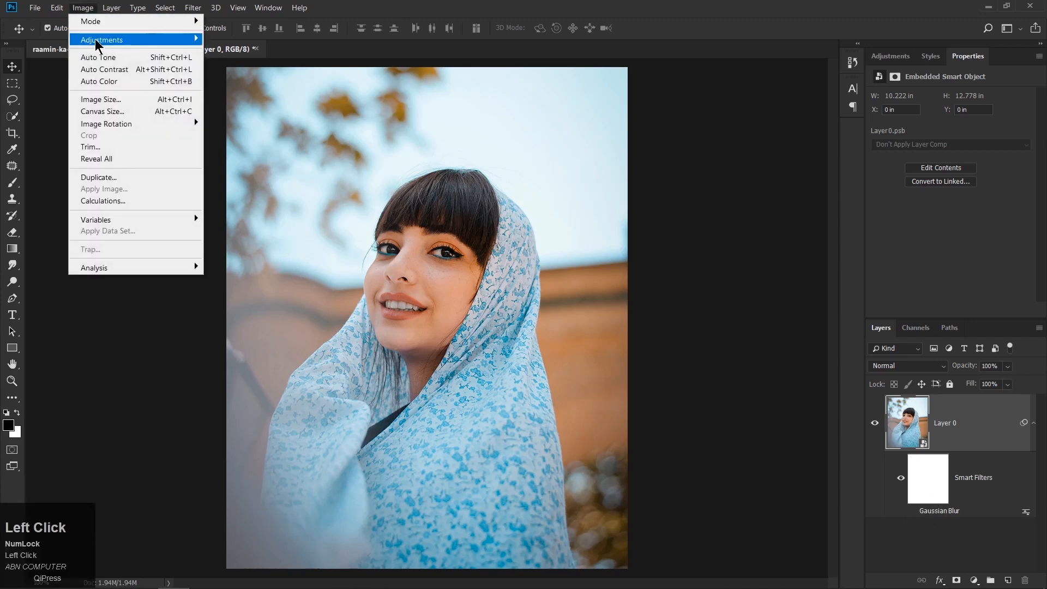
mouse_move(95, 38)
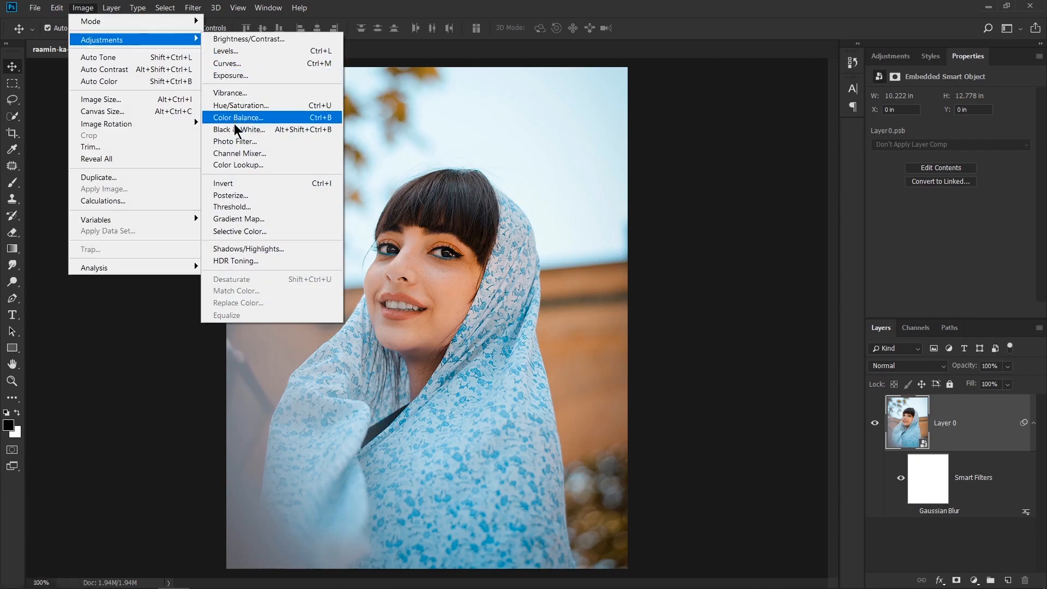
left_click(229, 56)
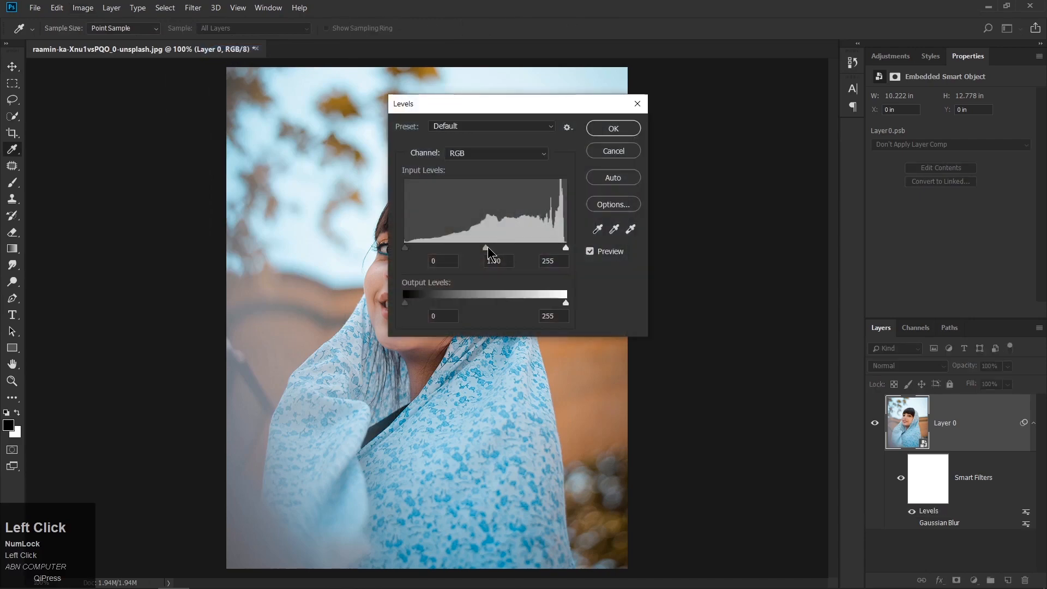
mouse_move(486, 246)
left_mouse_down()
mouse_move(474, 246)
mouse_move(499, 247)
left_mouse_up()
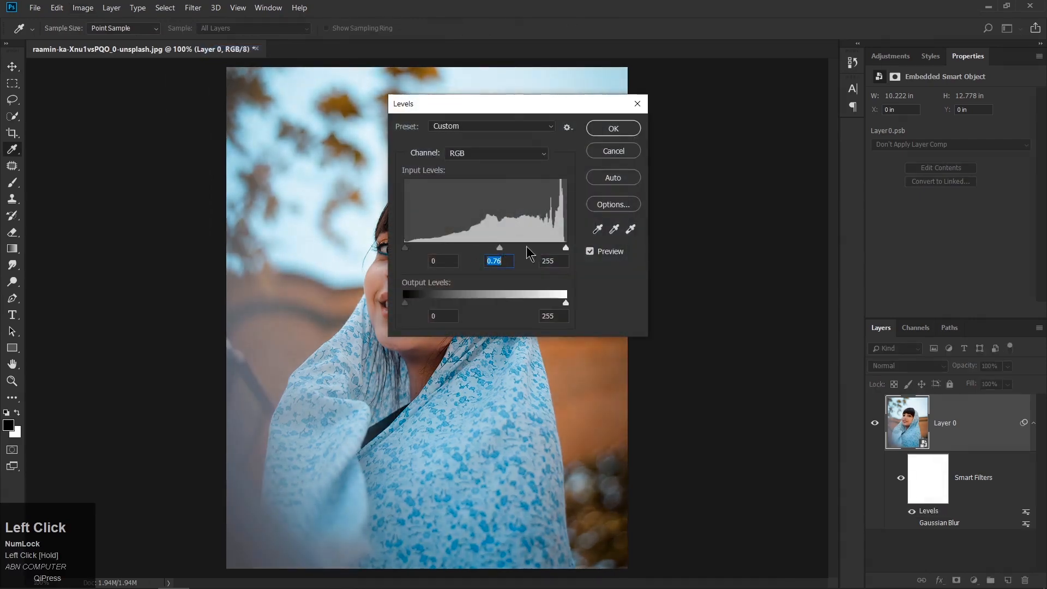
left_click_drag(567, 249, 547, 249)
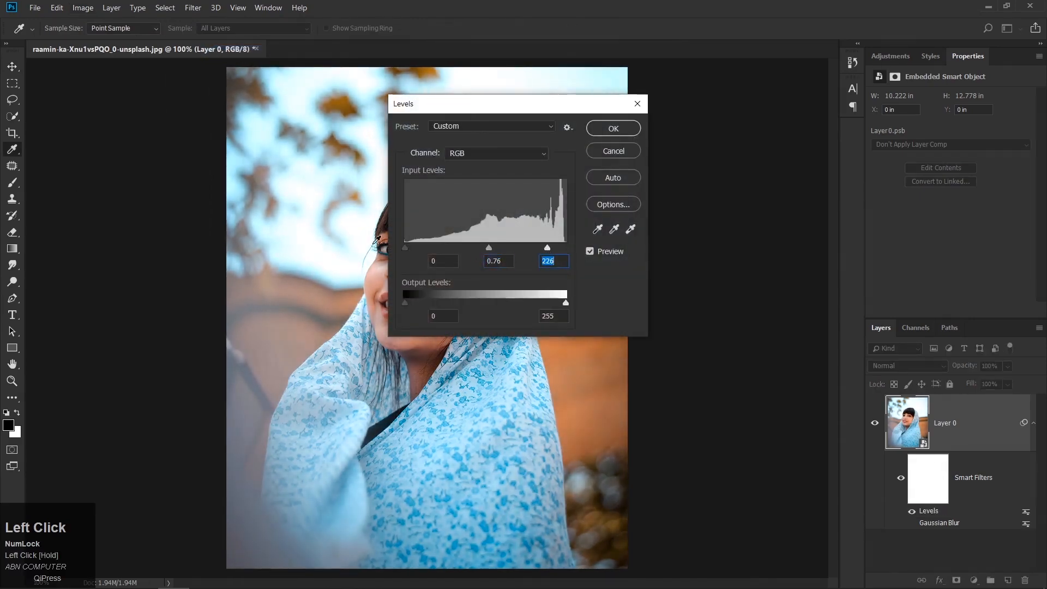
left_click_drag(403, 248, 415, 249)
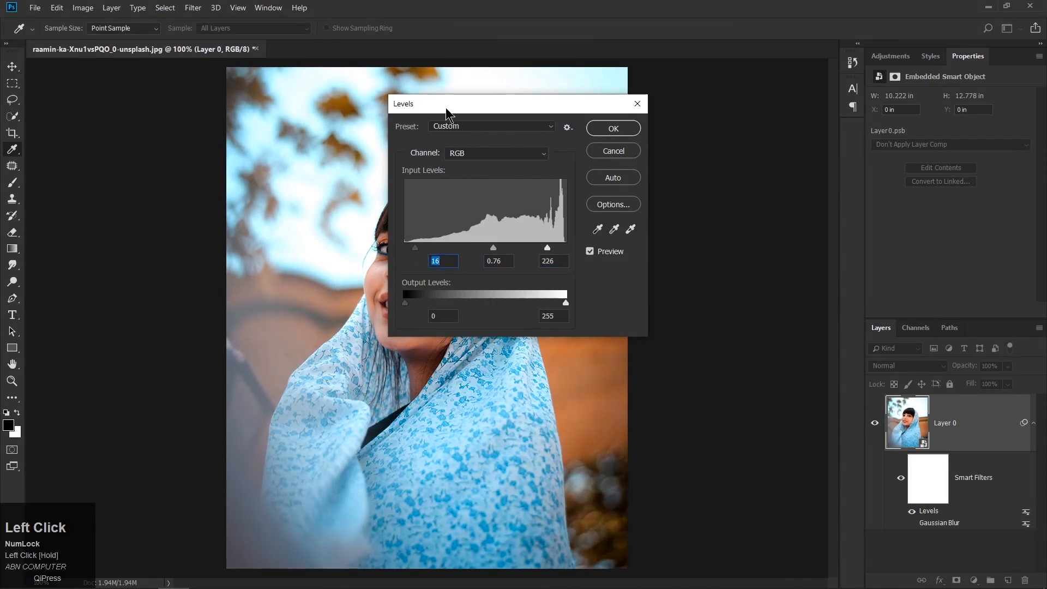
left_click_drag(446, 111, 575, 150)
left_click_drag(622, 287, 613, 286)
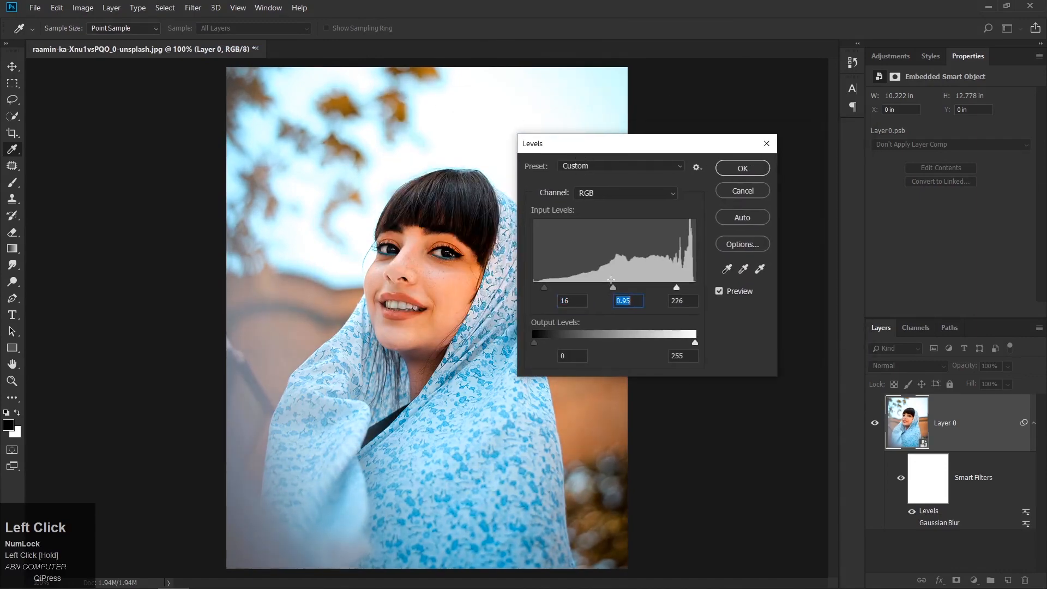
left_click(730, 170)
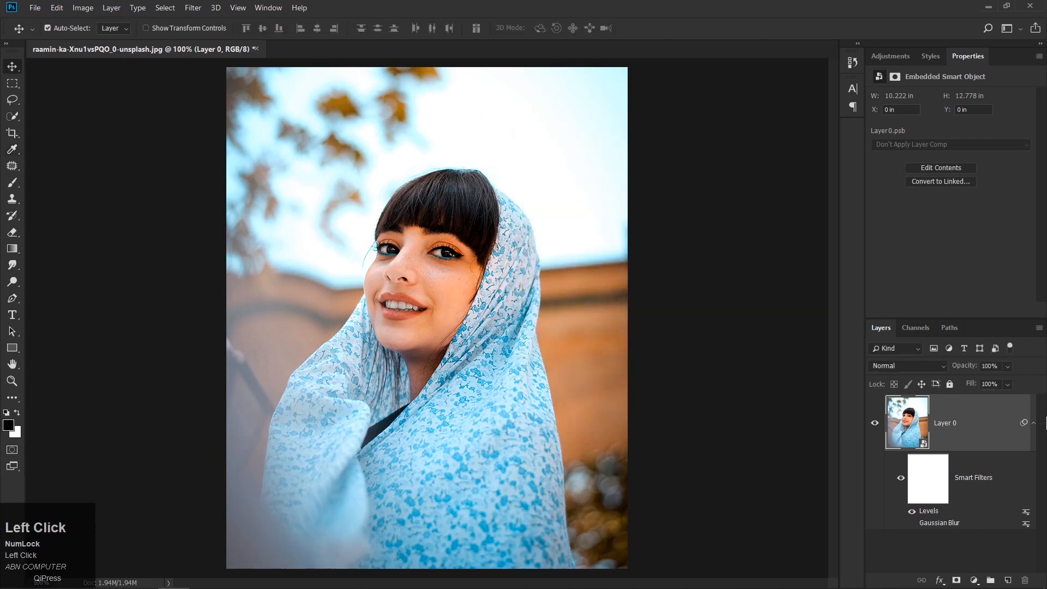
Step: Switch the Levels smart filter off and back on, and make the Gaussian Blur smart filter visible again
scroll(1009, 432, "down", 1)
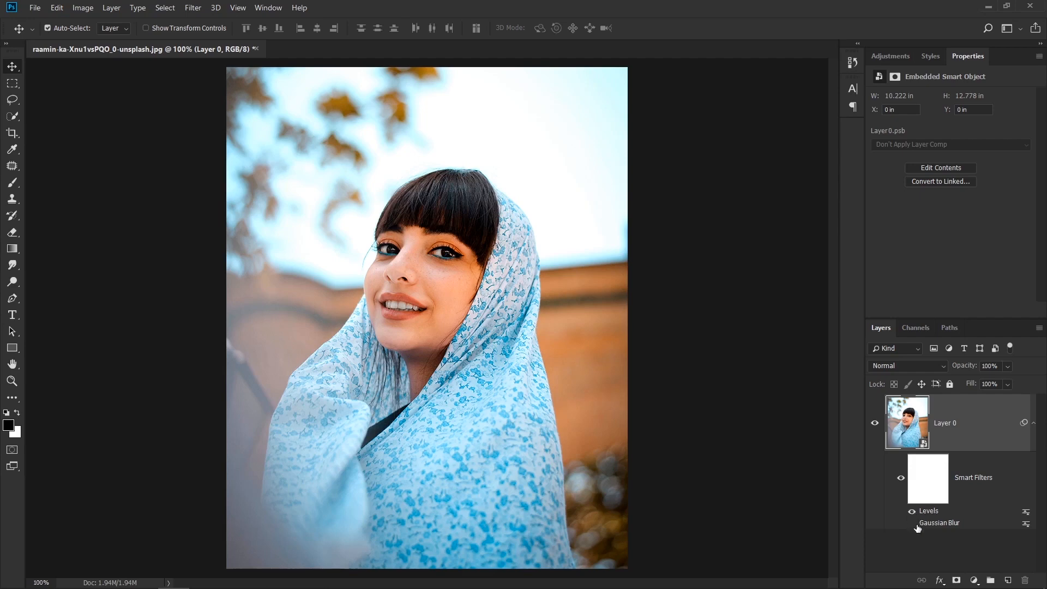
scroll(919, 523, "up", 1)
left_click(912, 512)
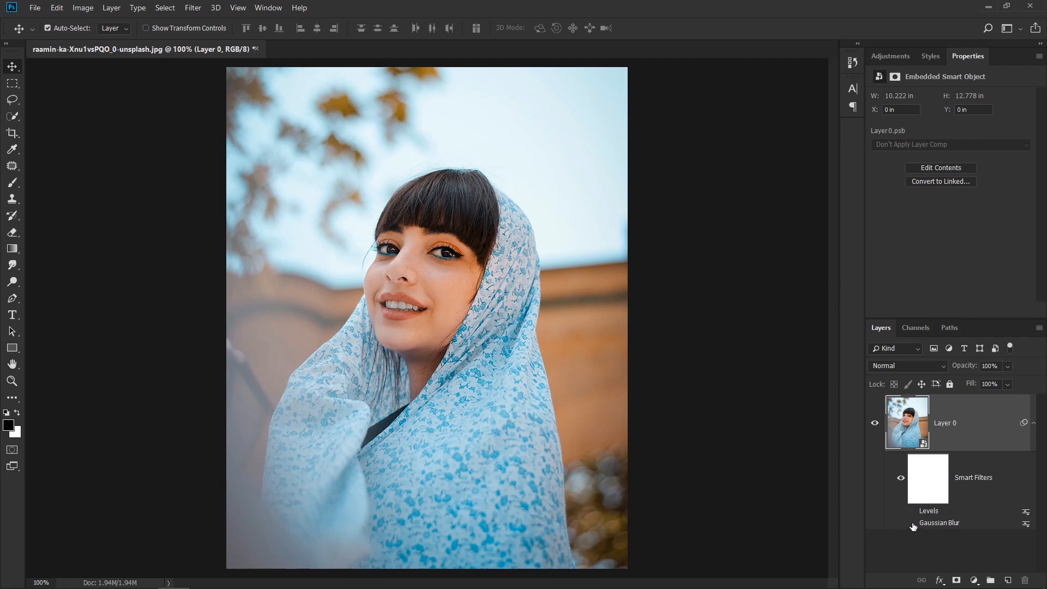
left_click(912, 524)
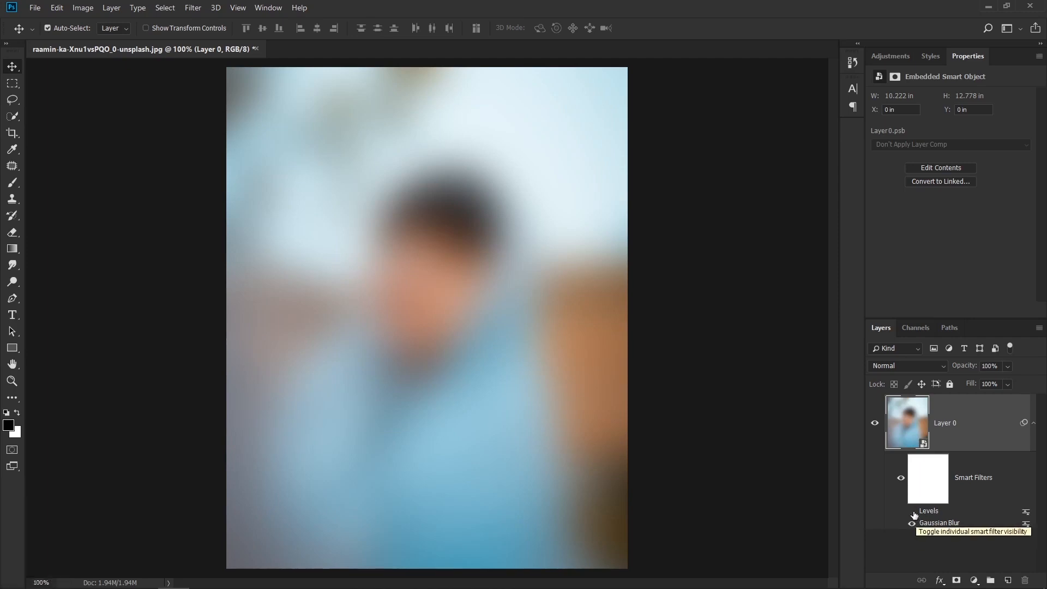
left_click(912, 512)
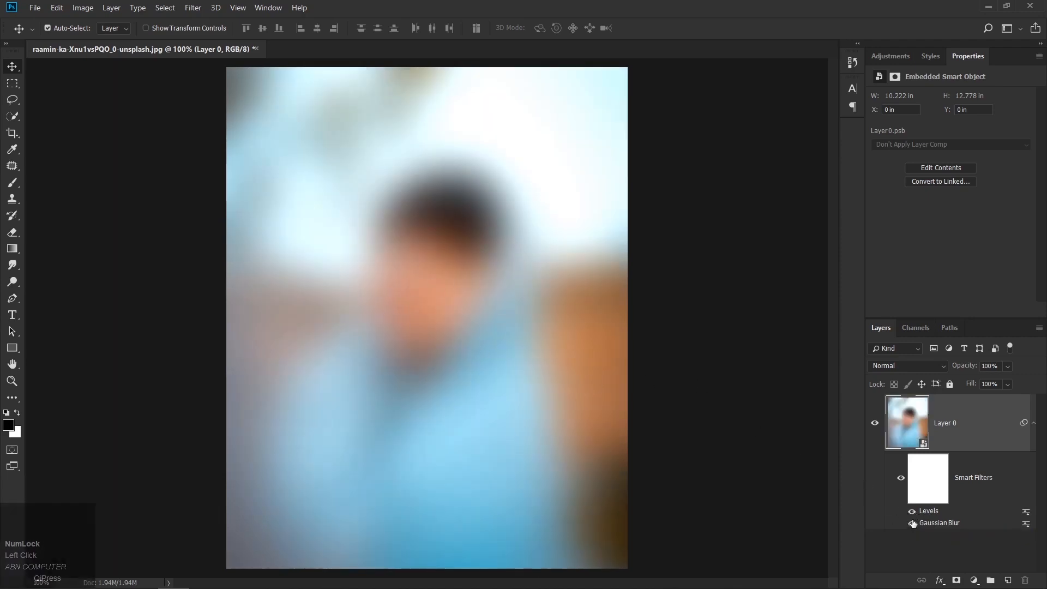
left_click(61, 15)
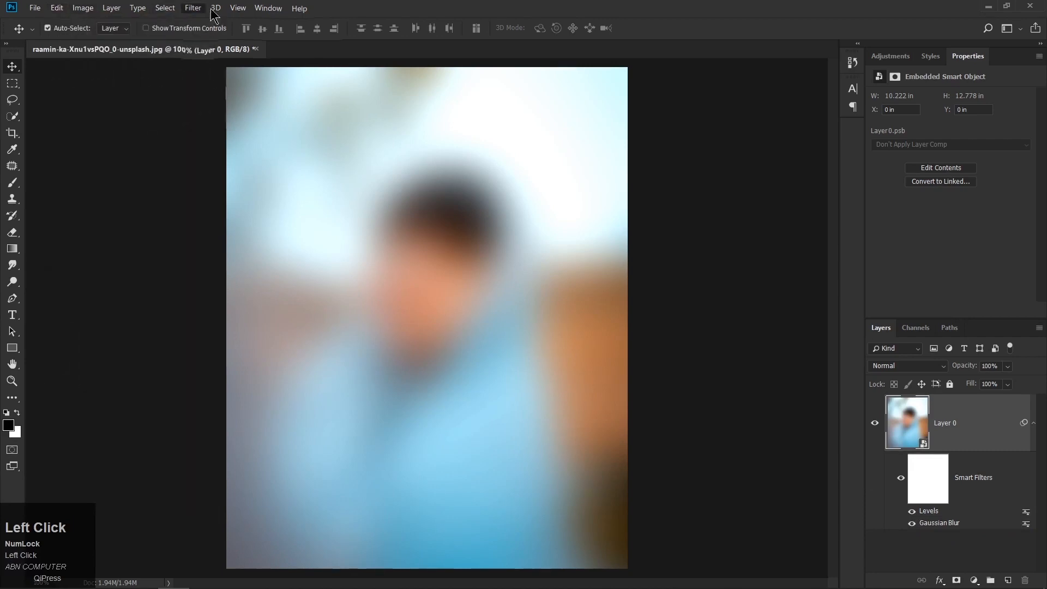
left_click(238, 8)
Step: Examine the tablet's layers in Office_Desk_Free_PSD_Graphic.psd by toggling the visibility of both Effects layers and the iPad layer
left_click(948, 480)
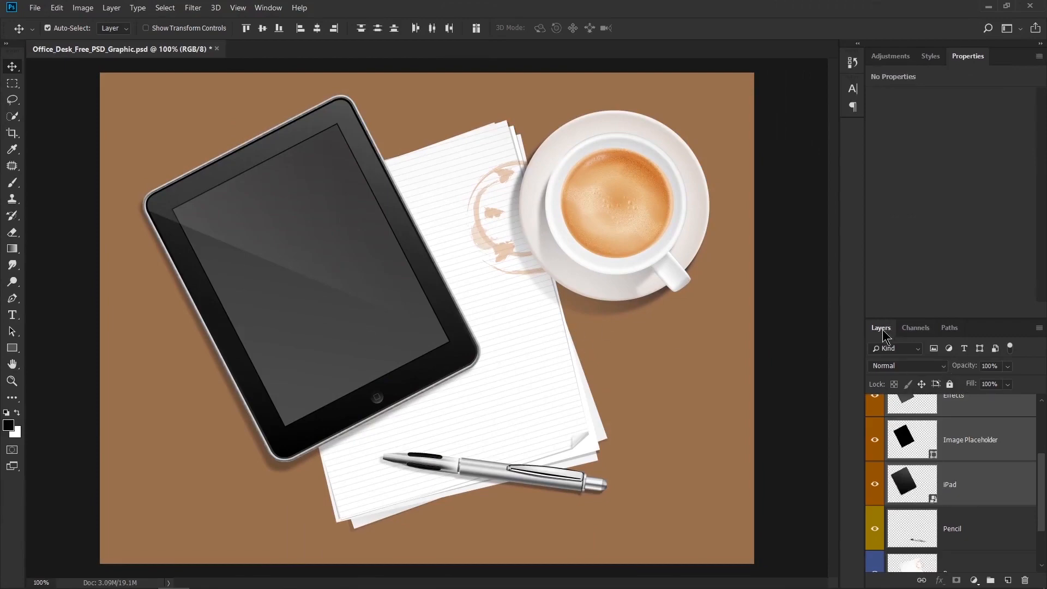
left_click_drag(1045, 479, 1044, 432)
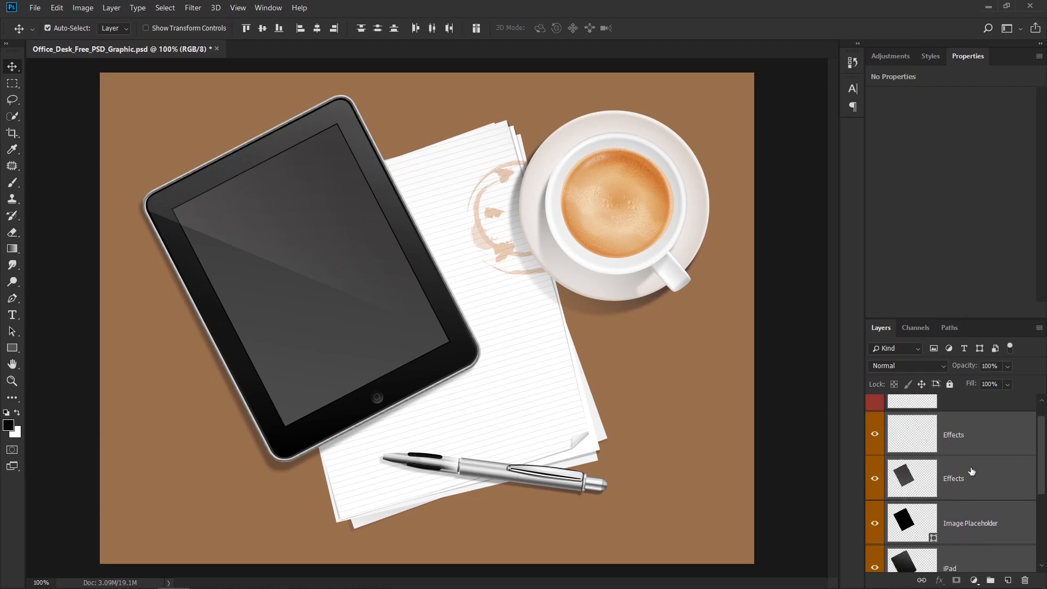
left_click_drag(1043, 444, 1043, 456)
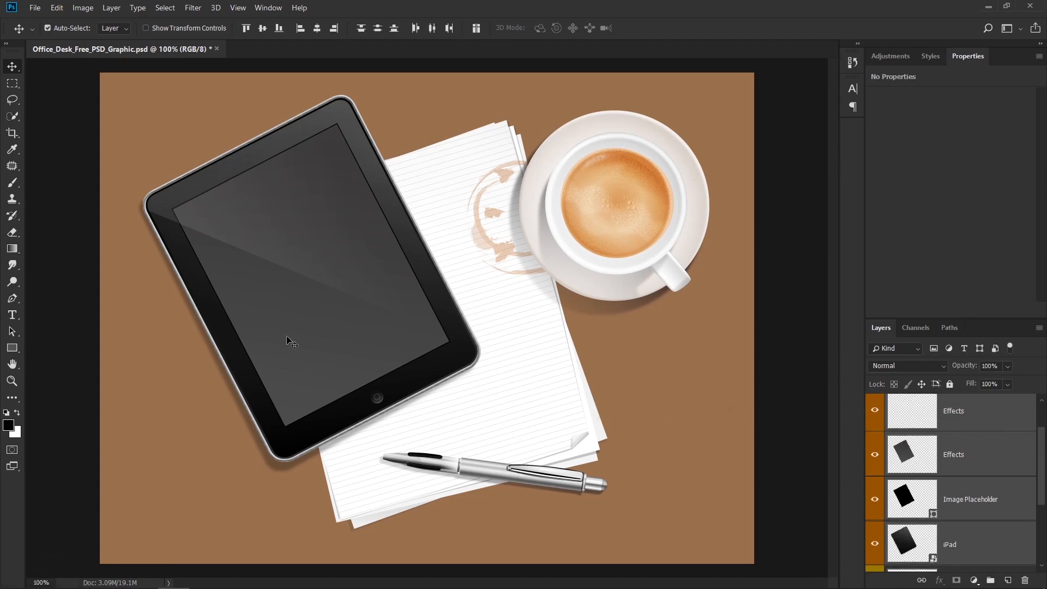
left_click(876, 412)
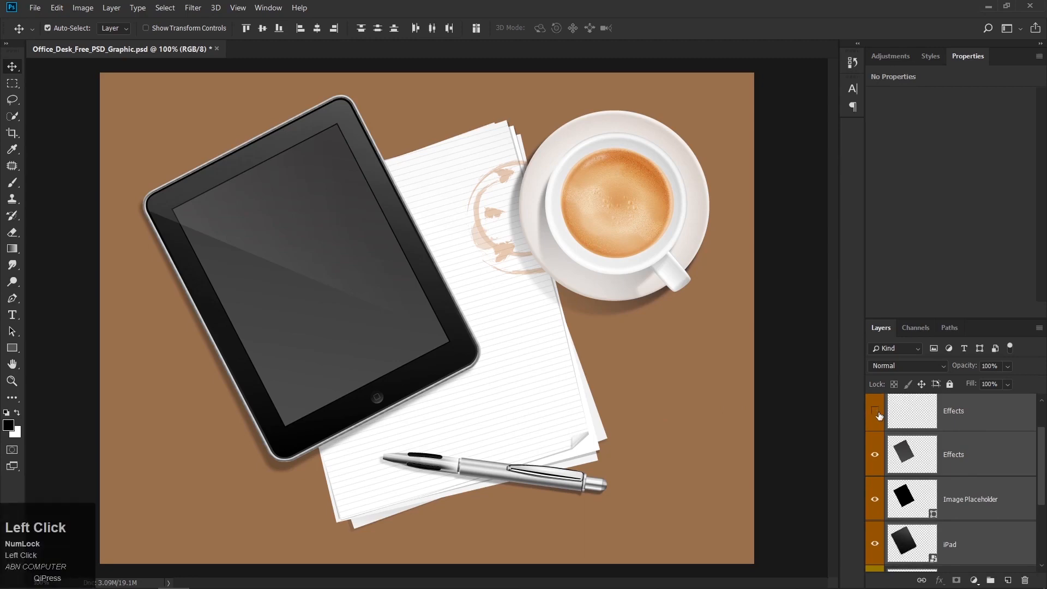
left_click(877, 412)
left_click(874, 456)
left_click(874, 456)
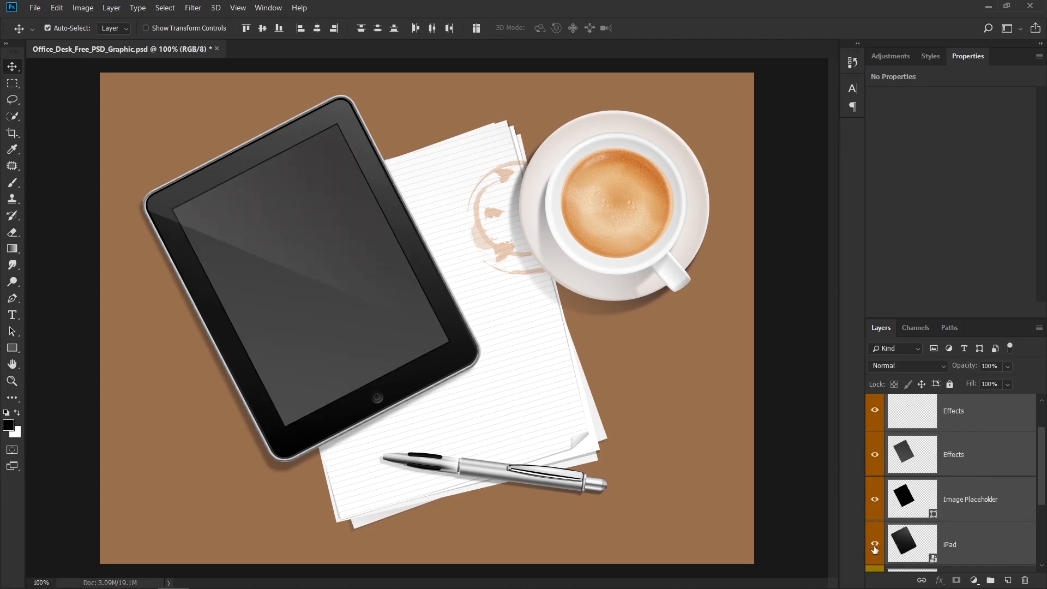
left_click(875, 546)
left_click(875, 545)
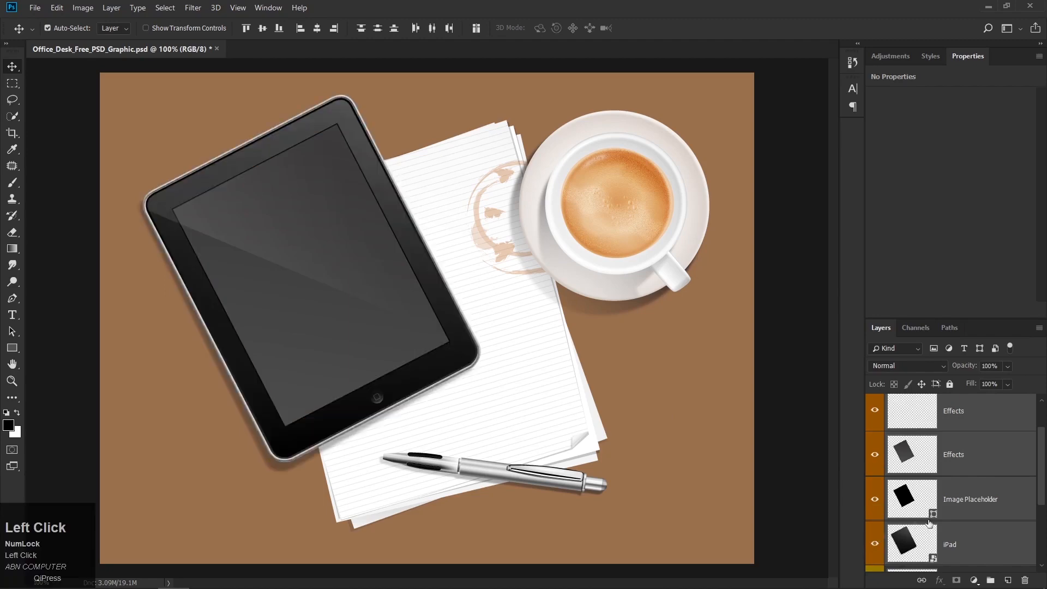
Step: Group the selected Effects, Image Placeholder and iPad layers, check the group's contents, and rename the group "ipad"
left_click_drag(1043, 464, 952, 432)
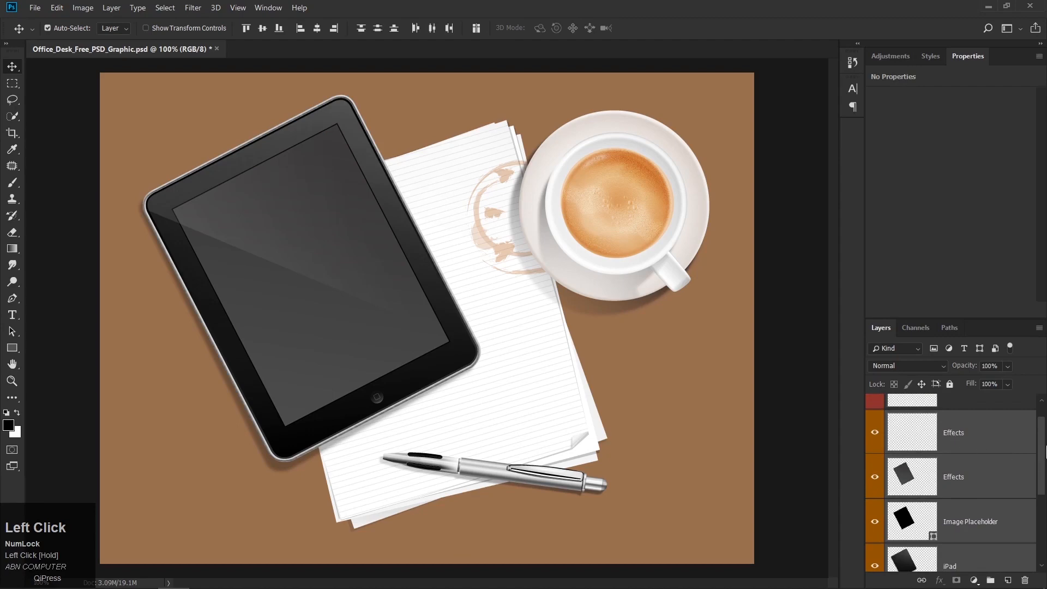
left_click_drag(1043, 445, 1036, 497)
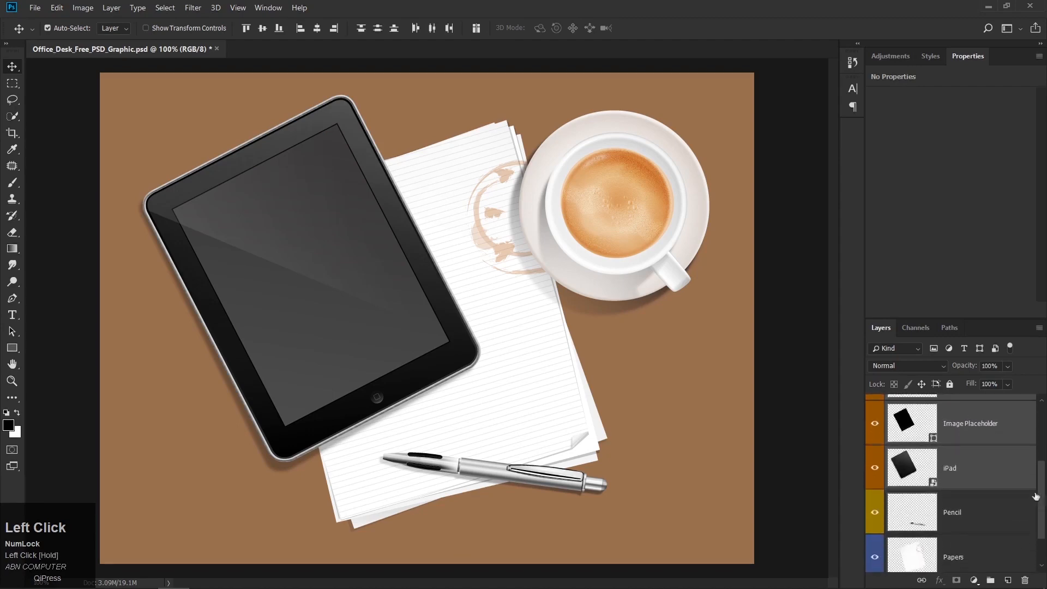
left_click(990, 581)
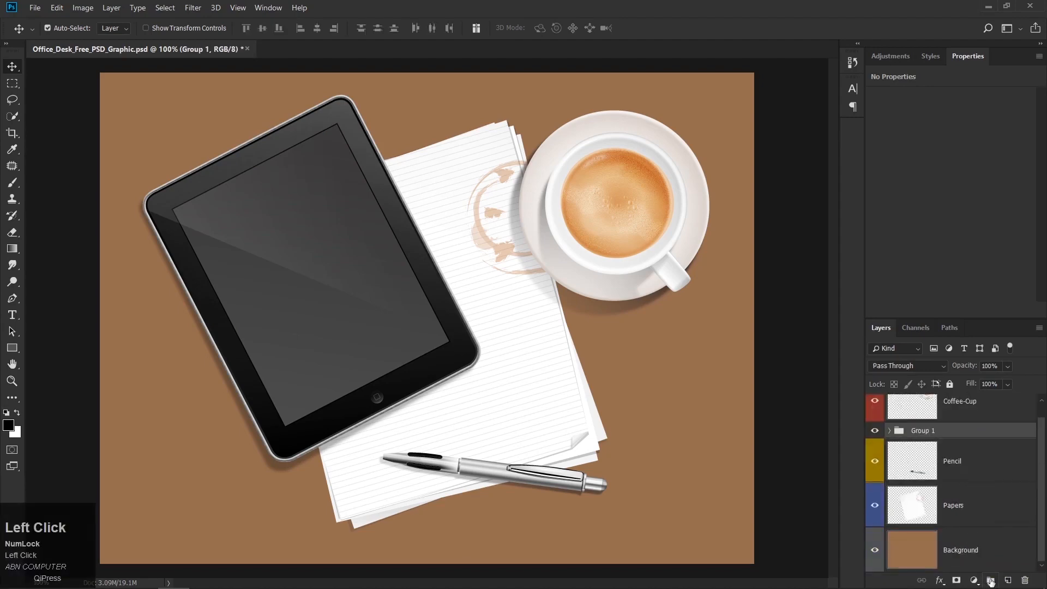
left_click(891, 432)
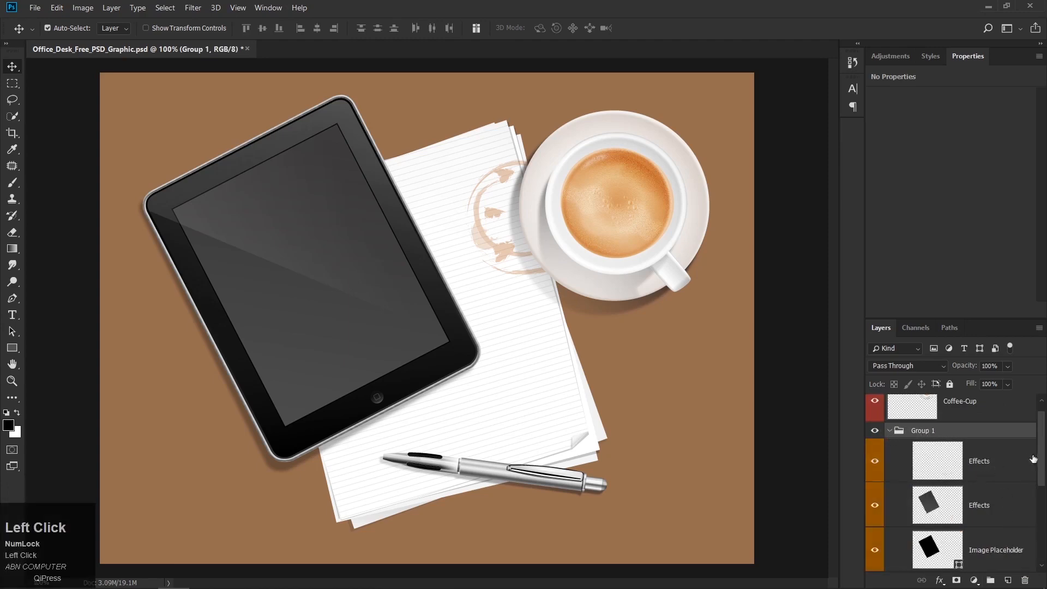
mouse_move(1041, 453)
left_mouse_down()
mouse_move(1042, 505)
mouse_move(1042, 449)
left_mouse_up()
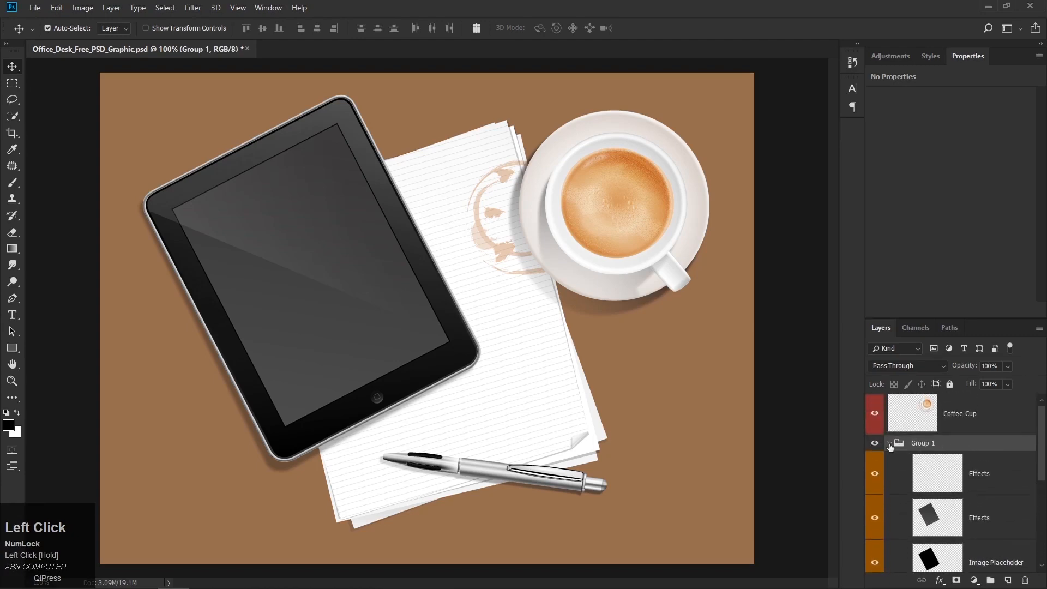
left_click(890, 443)
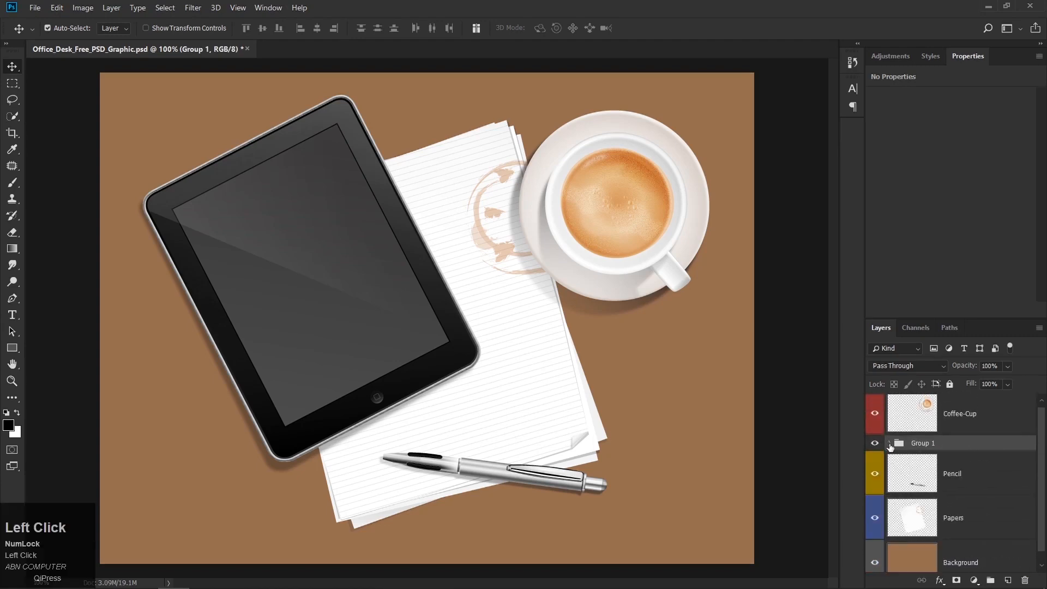
double_click(928, 445)
type("IP")
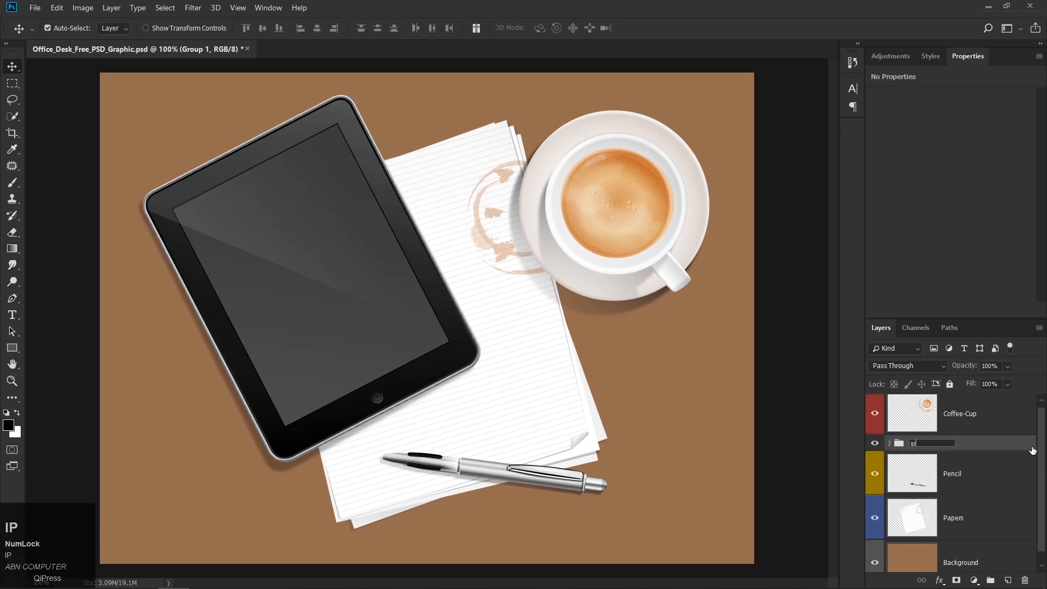
type("ad")
left_click(979, 451)
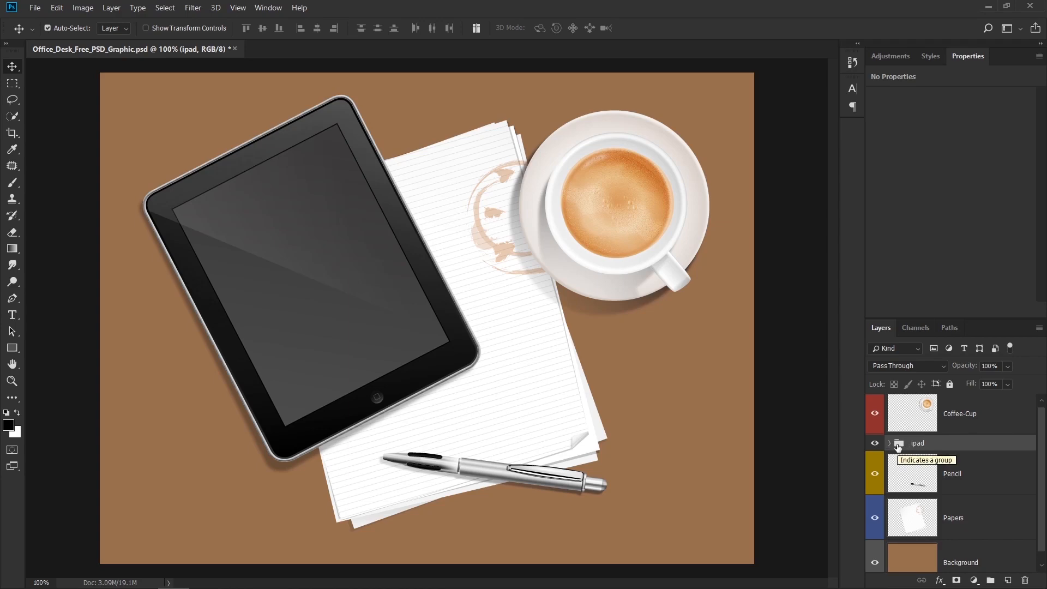
Step: Ungroup the ipad group
key("ctrl+shift")
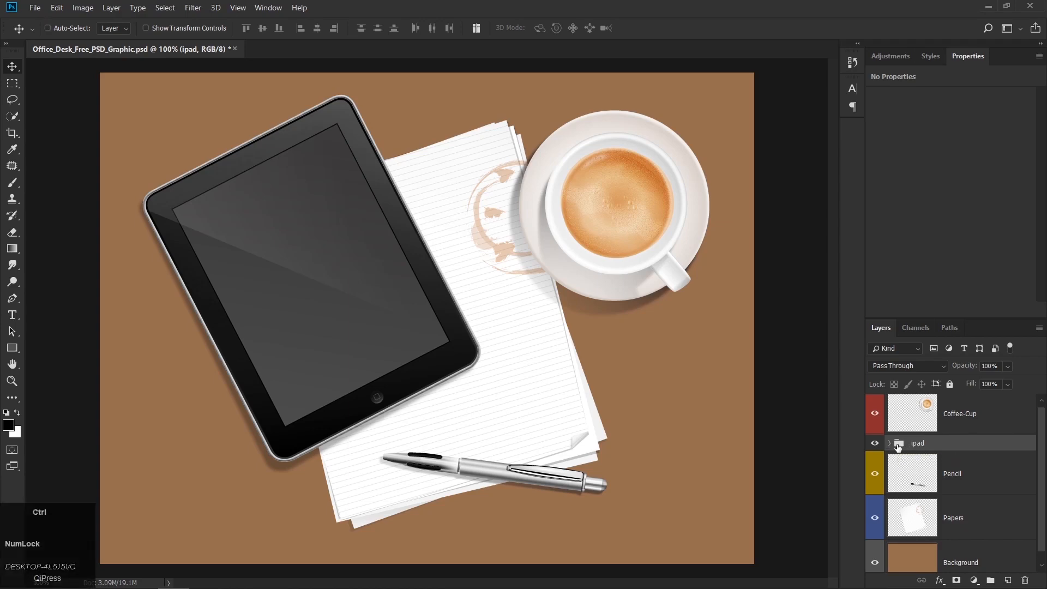
key("ctrl+shift+g")
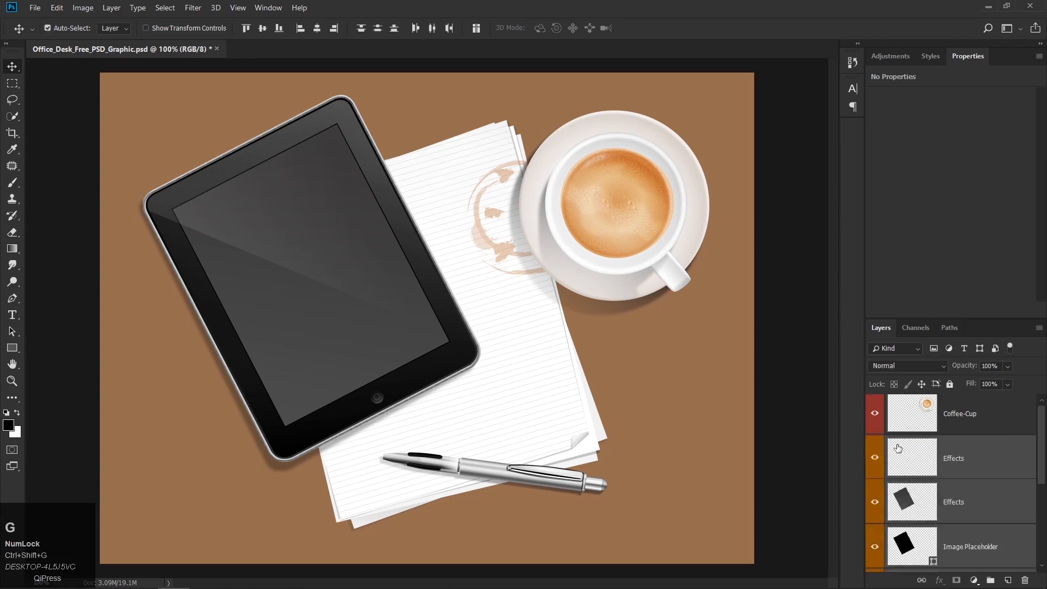
Step: Convert the selected Effects, Image Placeholder and iPad layers into one Smart Object and check it by toggling its visibility
left_click(1042, 482)
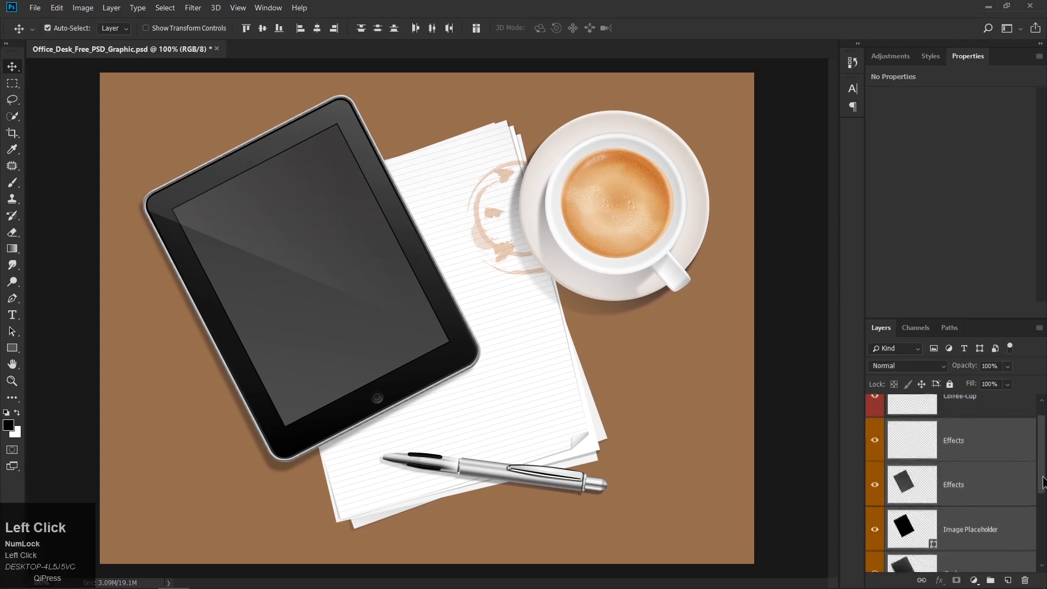
left_click_drag(1043, 482, 1042, 461)
scroll(1034, 479, "down", 1)
scroll(1036, 463, "down", 2)
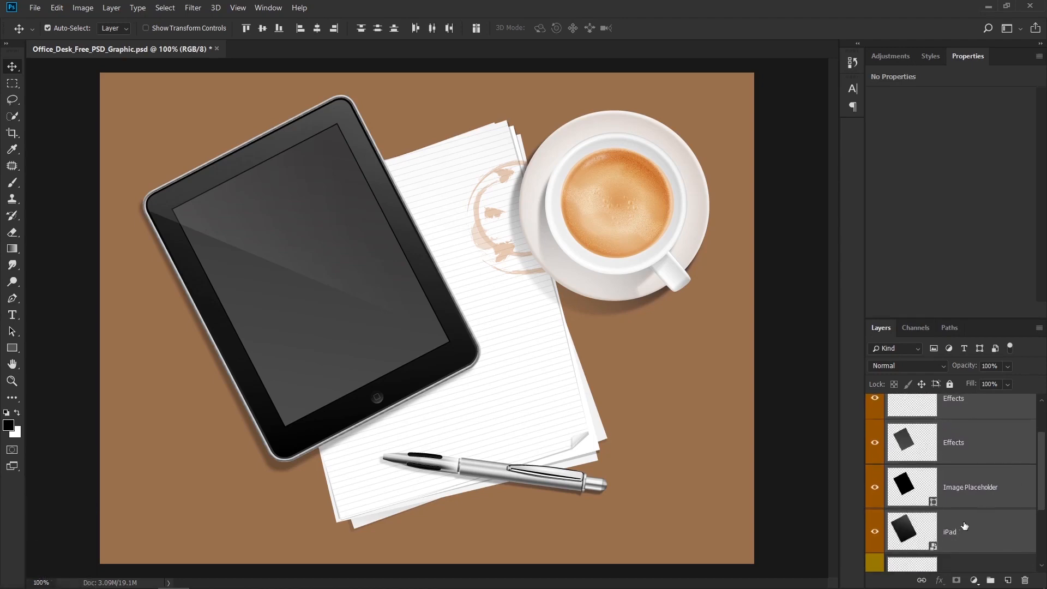
right_click(962, 498)
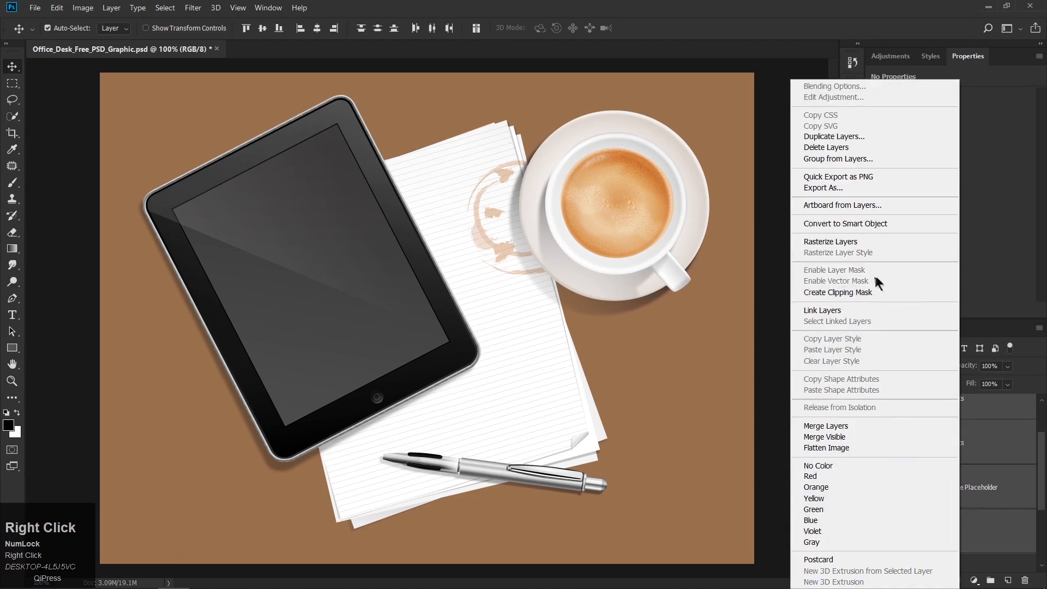
left_click(841, 228)
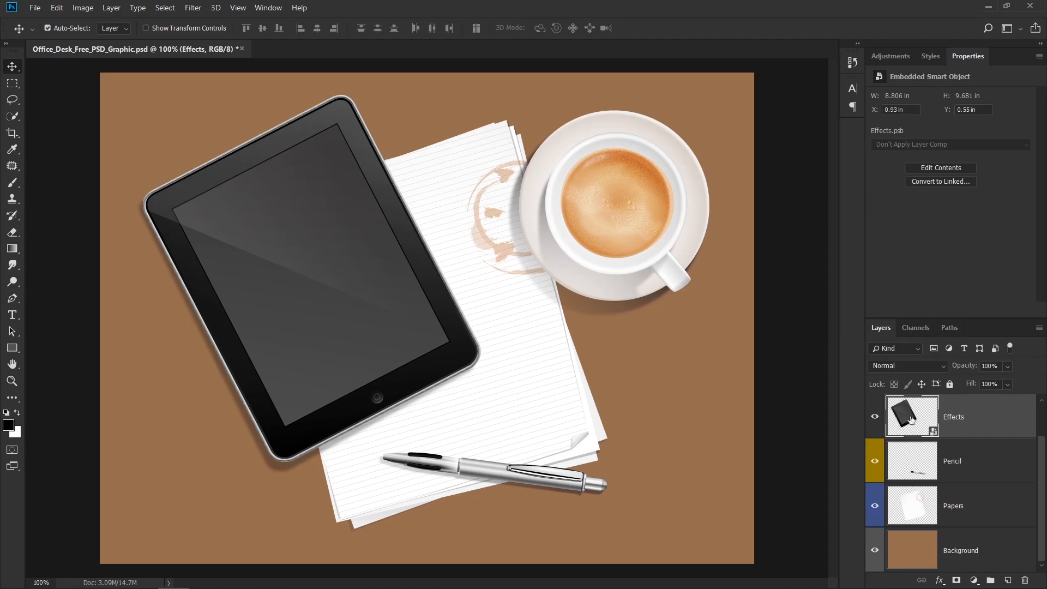
left_click(875, 417)
left_click(876, 418)
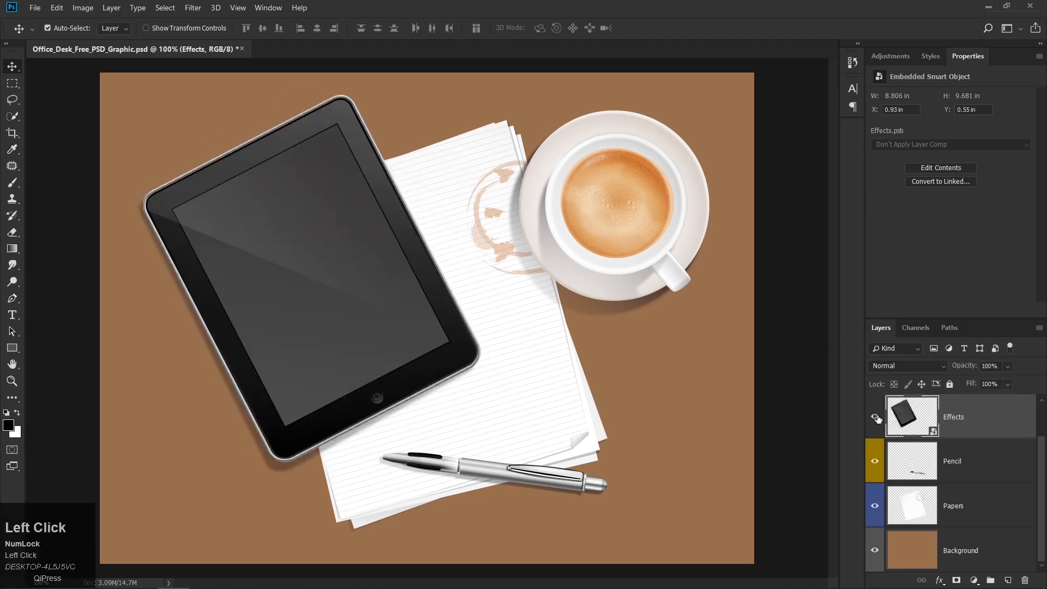
Step: Check the tablet Smart Object by toggling its visibility, and rename its layer "ipad"
left_click(875, 418)
left_click(875, 418)
type("Ipad")
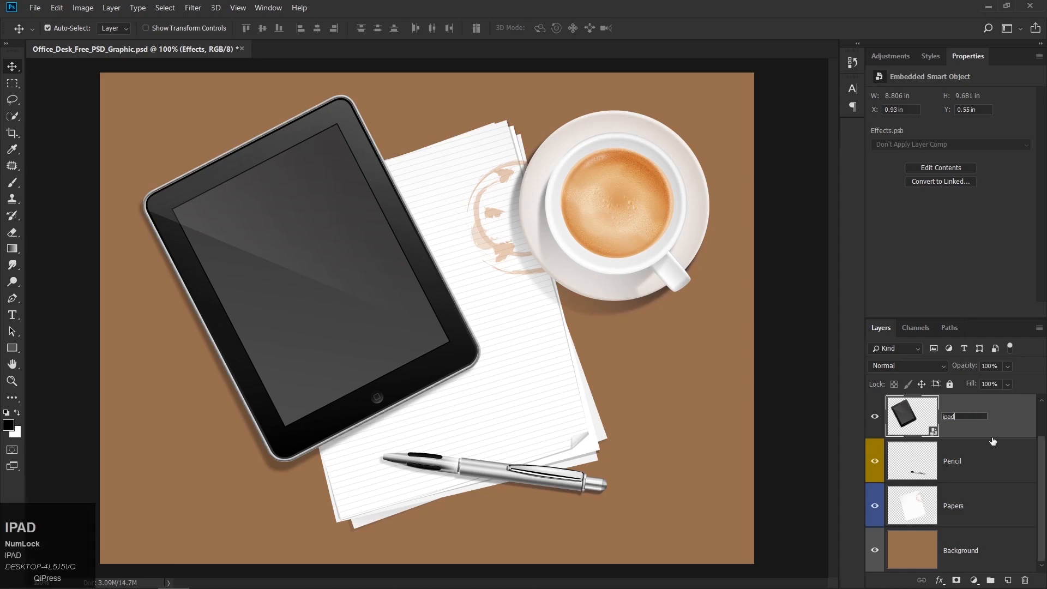
left_click(992, 441)
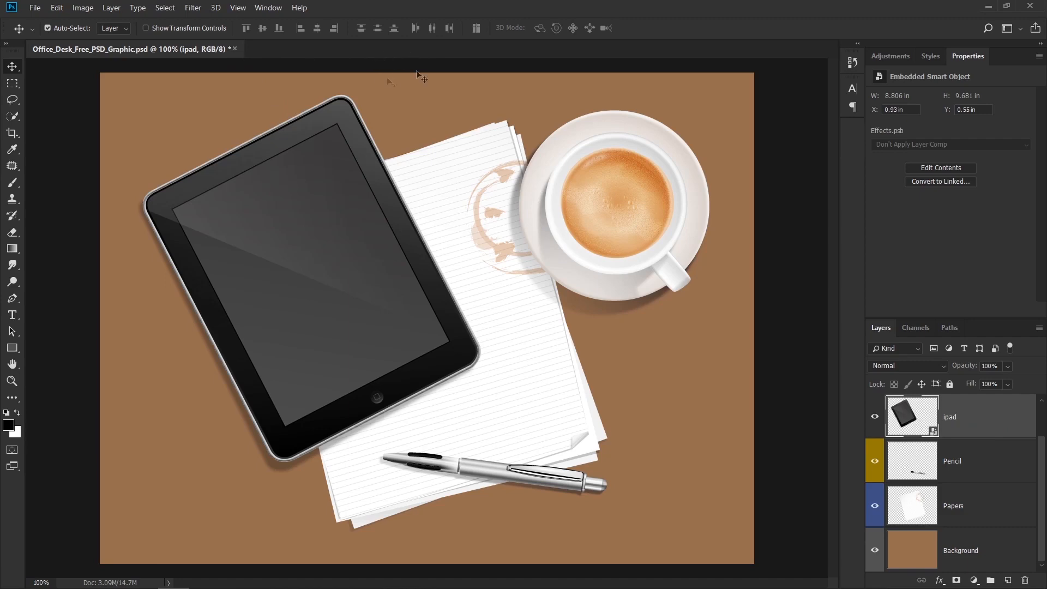
Step: Open the contents of the ipad Smart Object and look through the layers kept inside Effects.psb, comparing with the main document
double_click(913, 424)
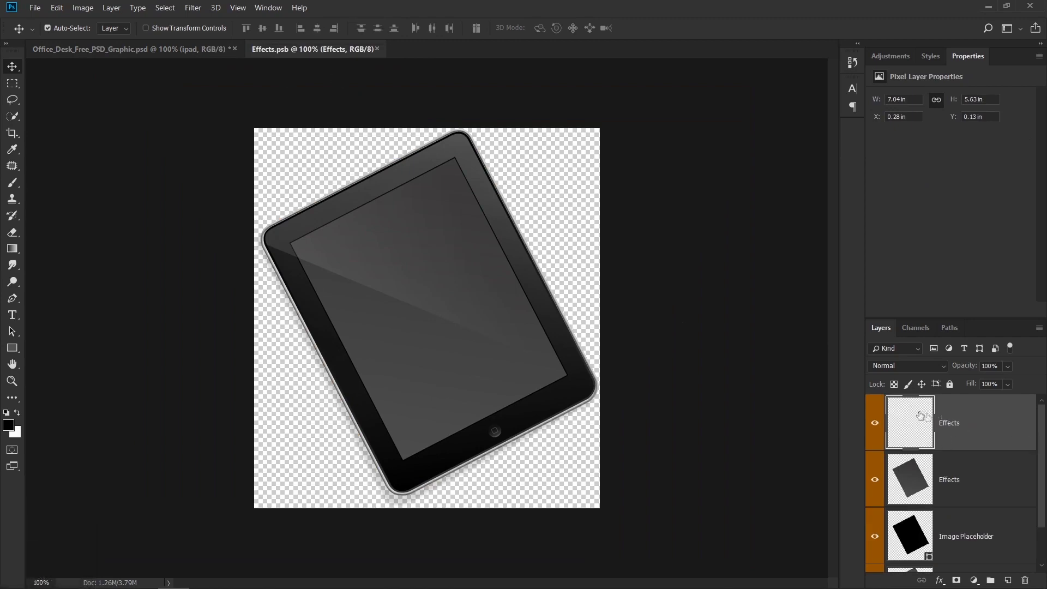
left_click(206, 50)
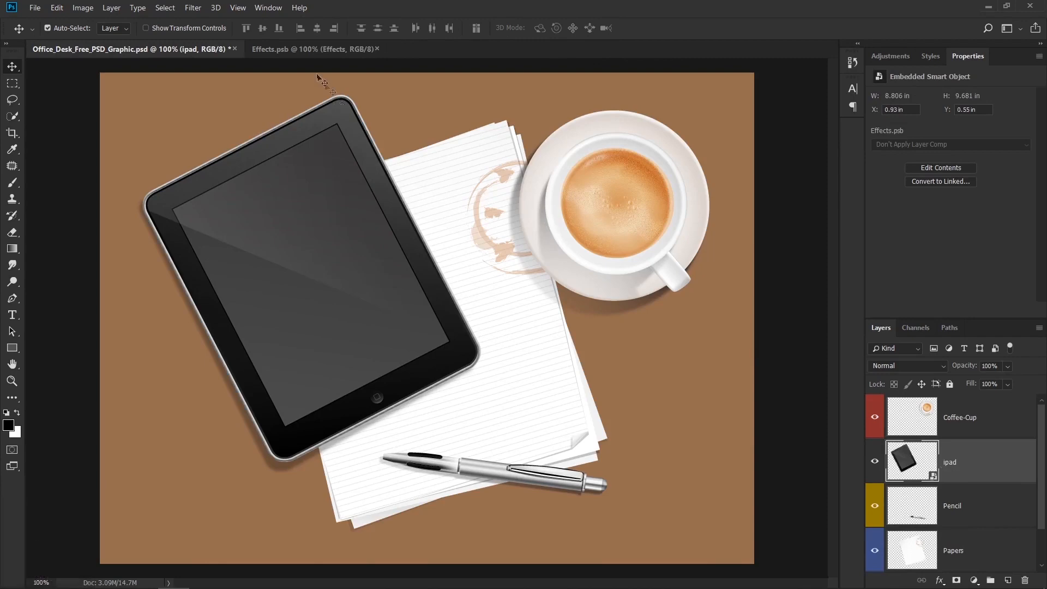
left_click(269, 51)
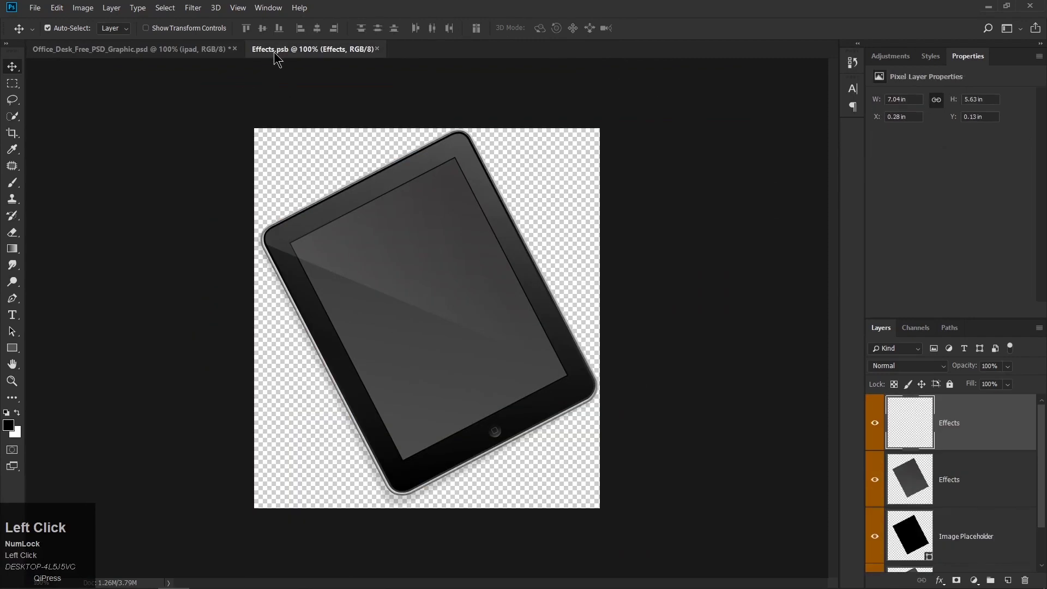
left_click_drag(1040, 436, 1042, 493)
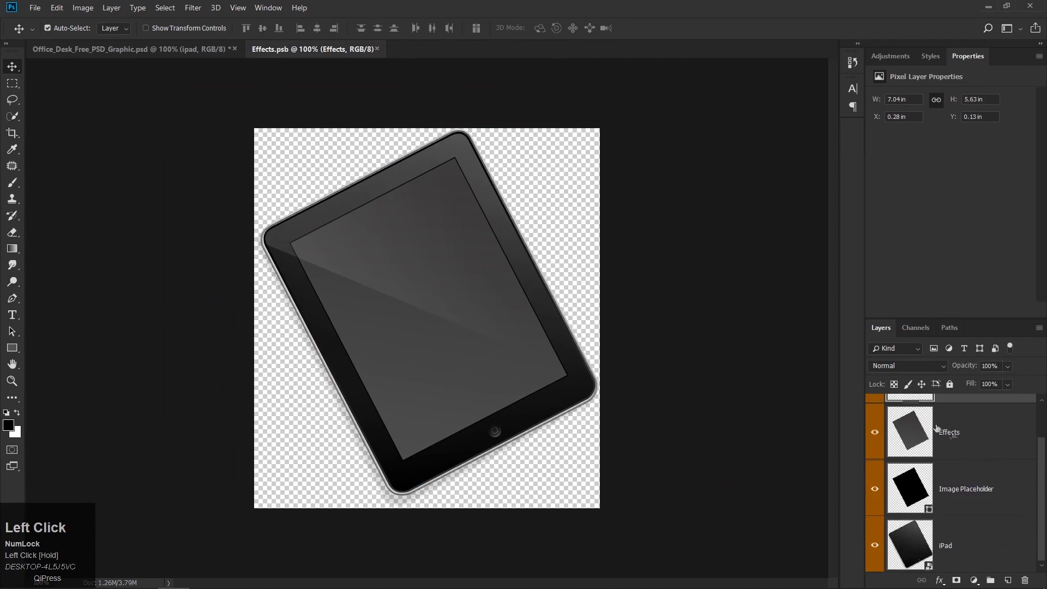
left_click_drag(1042, 492, 1040, 452)
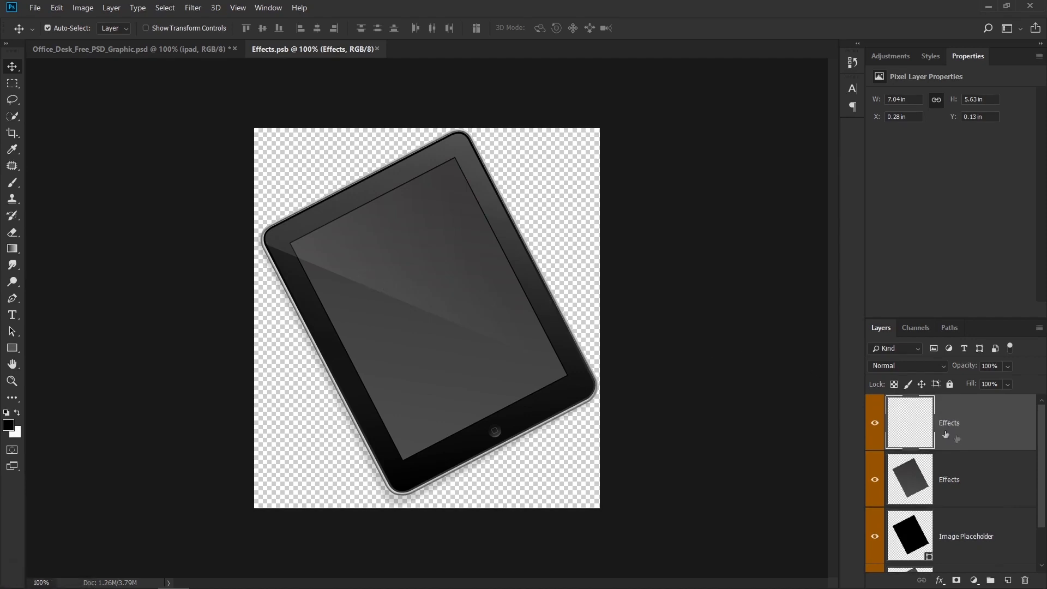
Step: Move the topmost Effects reflection layer up and to the right over the tablet, to X 0.96 in and Y -0.43 in
left_click(371, 269)
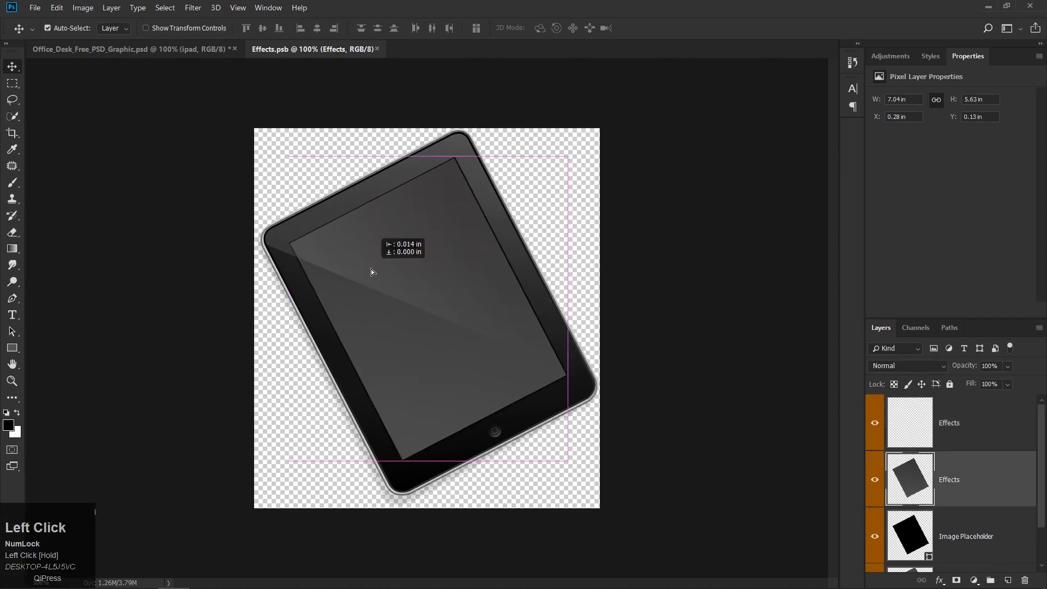
left_click(941, 436)
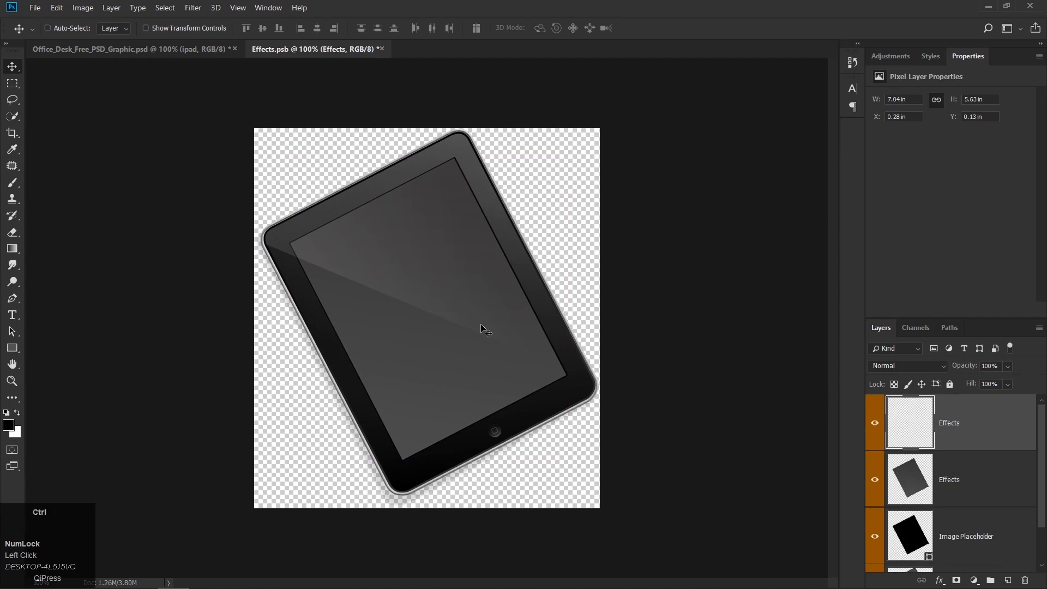
key("ctrl+t")
left_click_drag(420, 268, 450, 251)
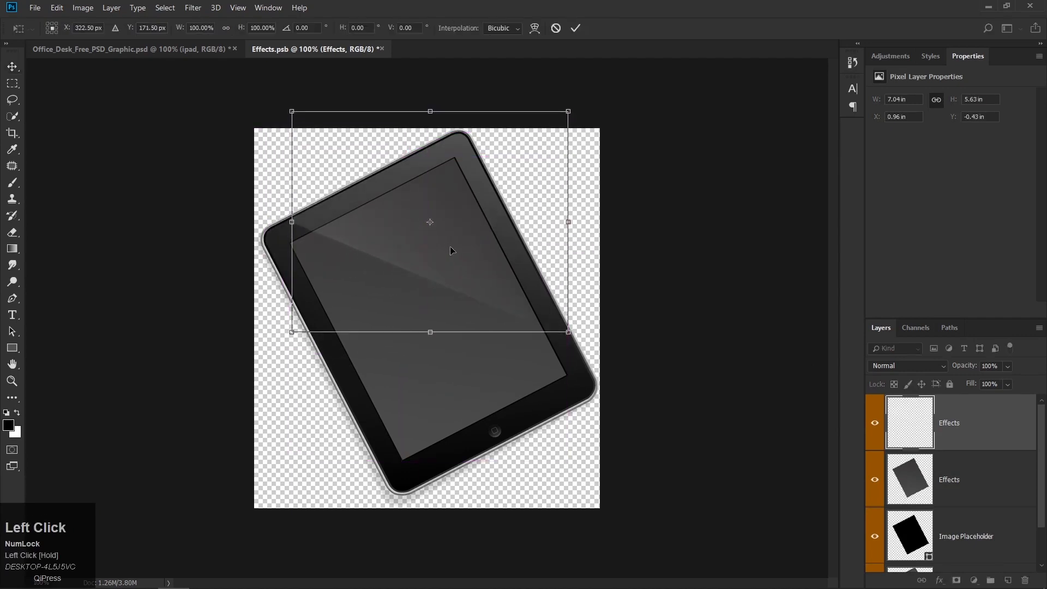
key("Return")
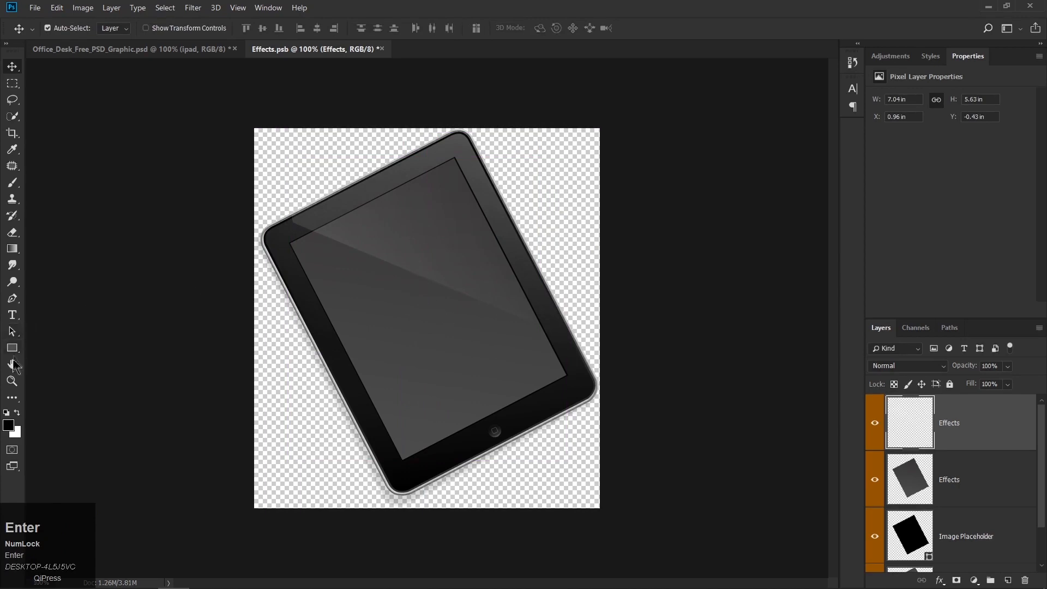
Step: Add the text "IPAD" in 60 pt Myriad Pro Regular on the tablet screen and color it white
left_click(12, 315)
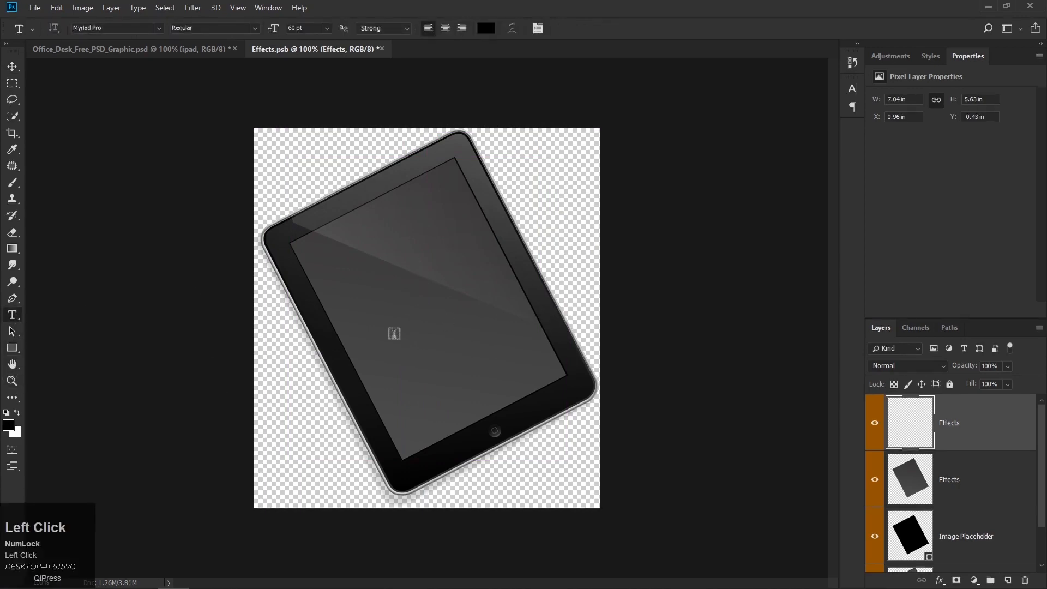
left_click(366, 315)
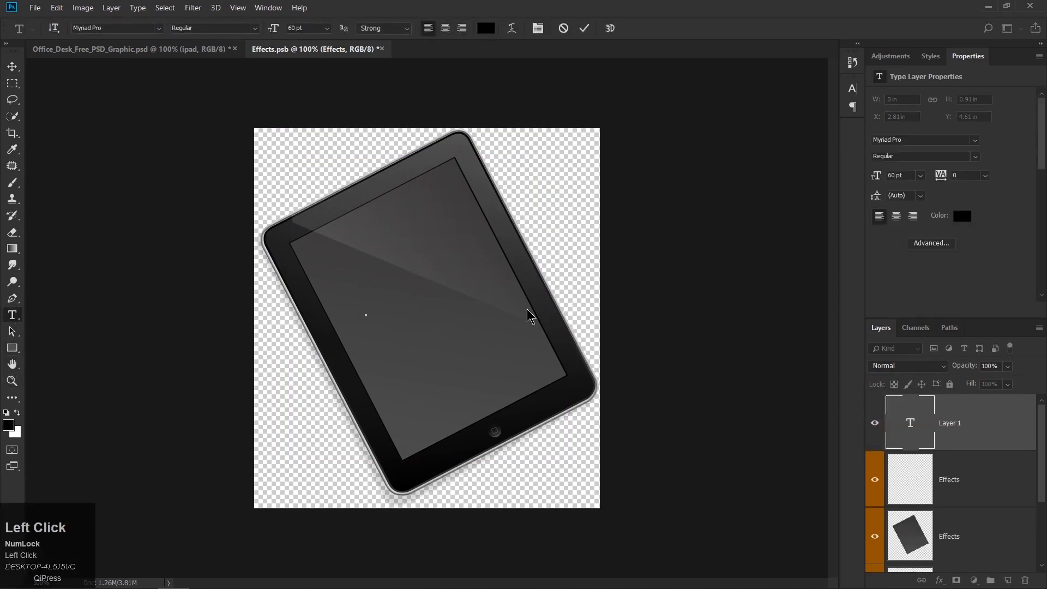
type("I")
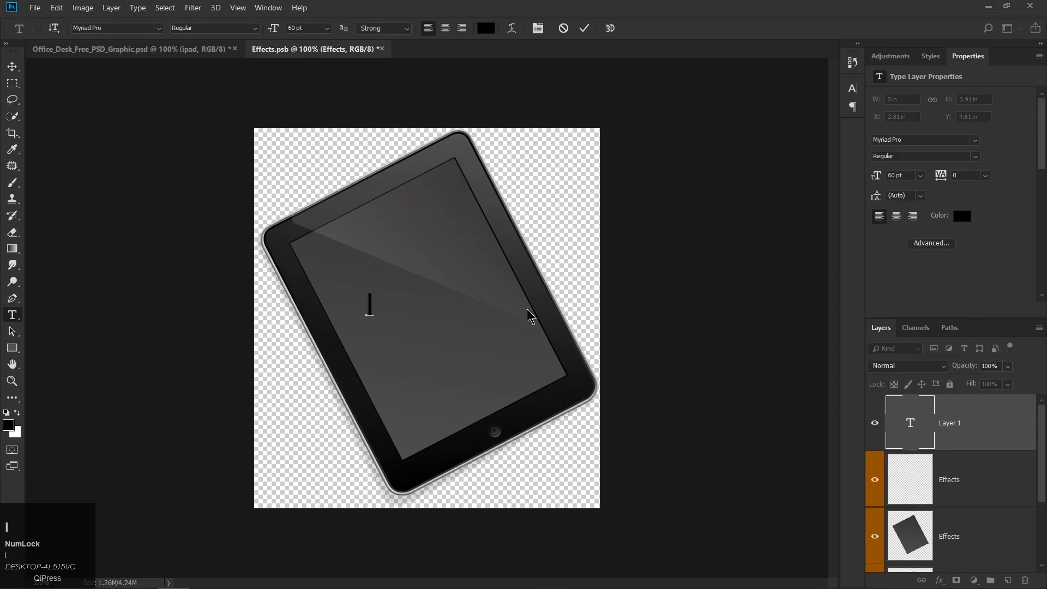
type("PAD")
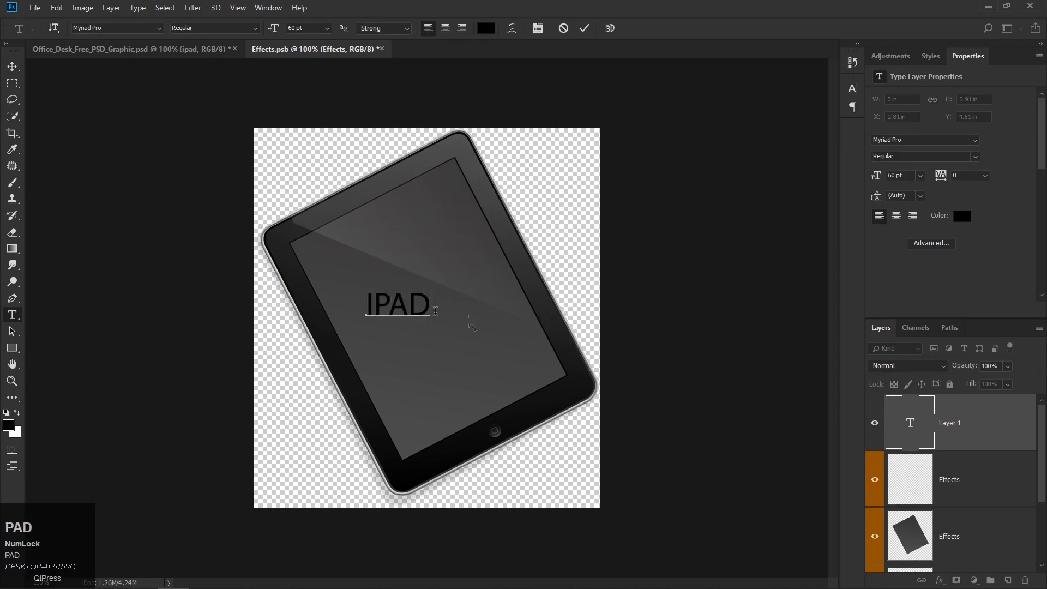
left_click_drag(425, 303, 334, 295)
left_click(485, 29)
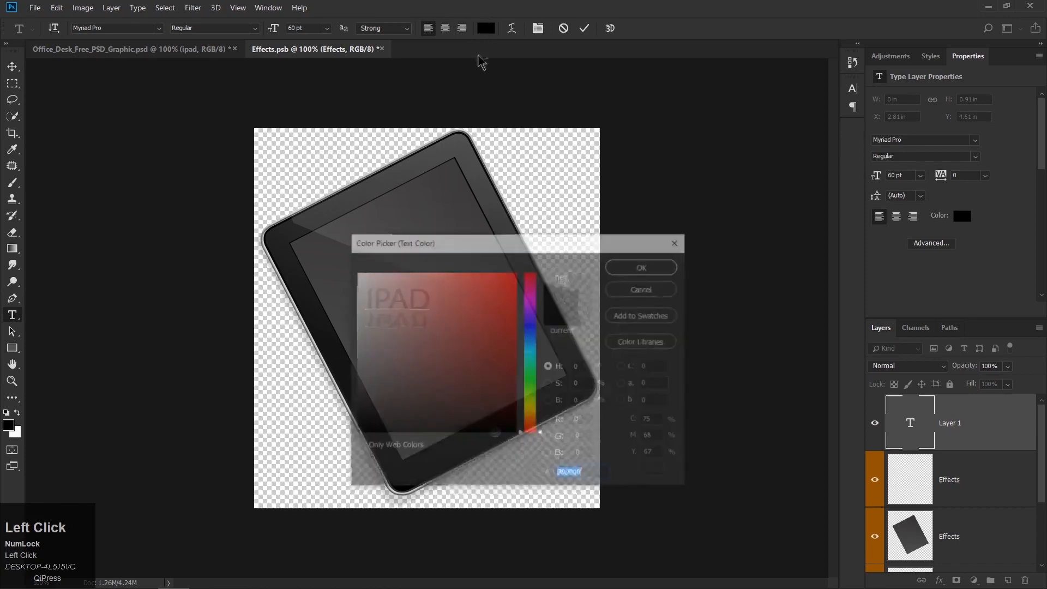
left_click(365, 273)
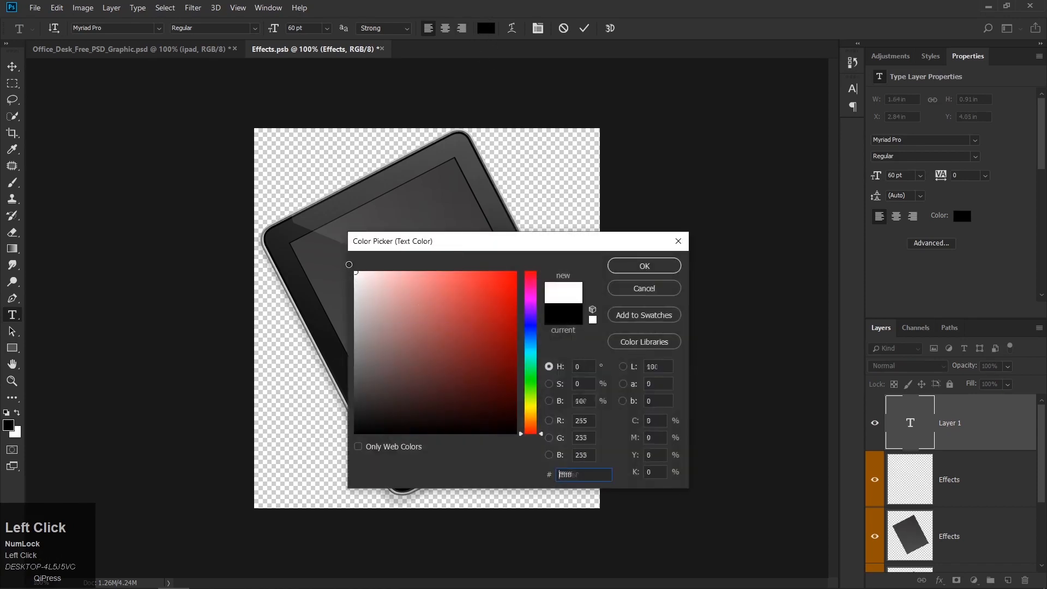
left_click(644, 265)
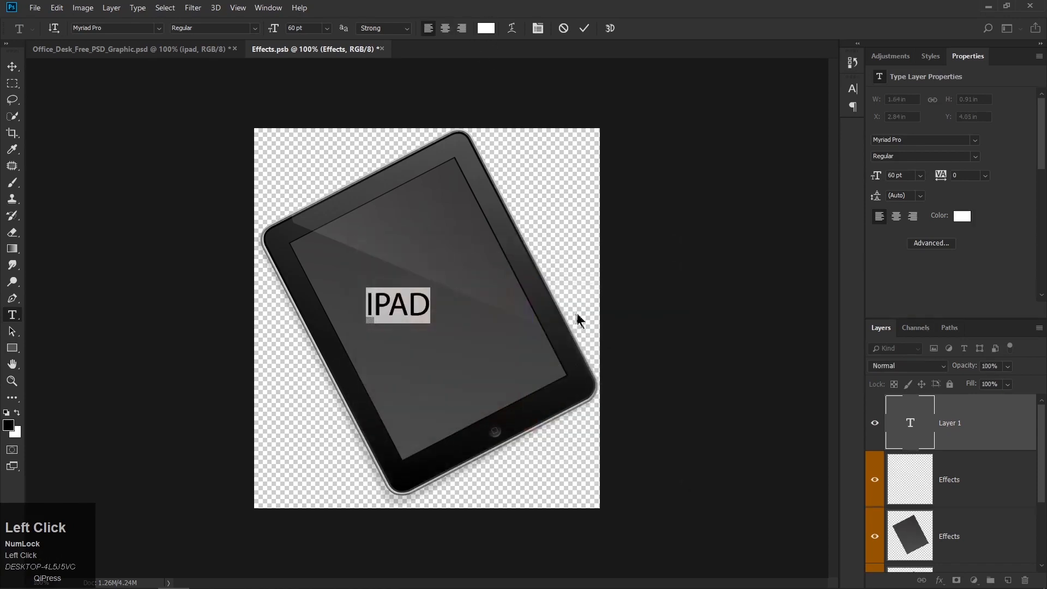
Step: Enlarge the IPAD text to 99.5 pt and rotate it about -17.5° with Free Transform
left_click(12, 66)
left_click(361, 303)
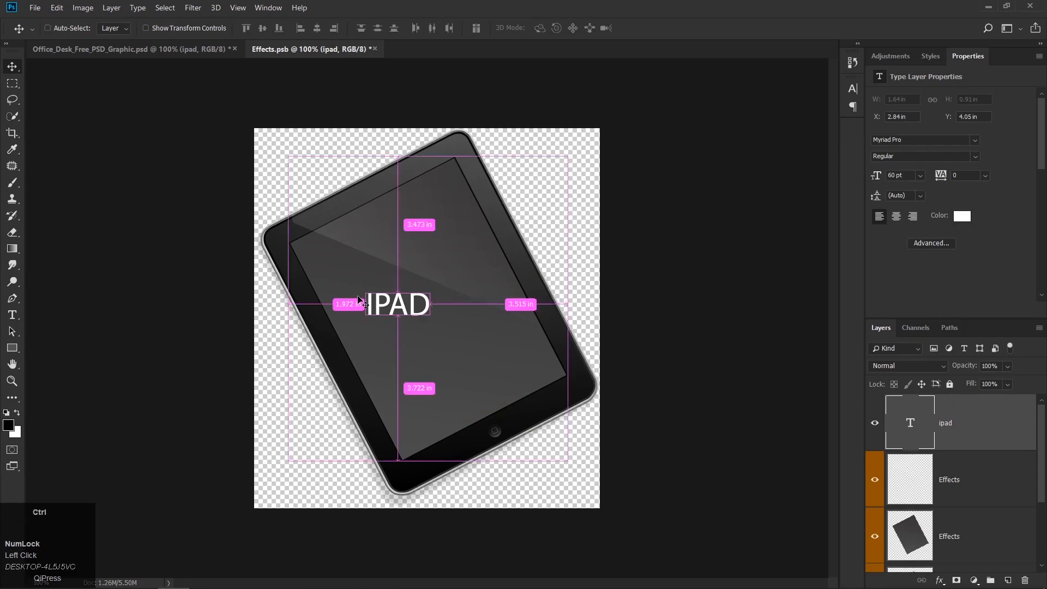
key("ctrl+t")
left_click_drag(450, 302, 459, 252)
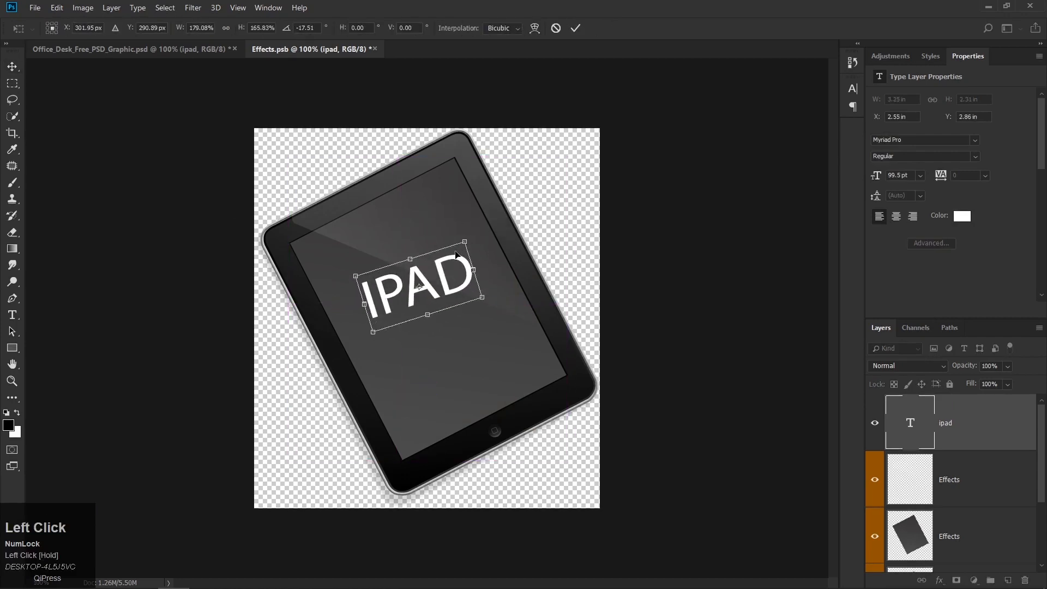
key("Return")
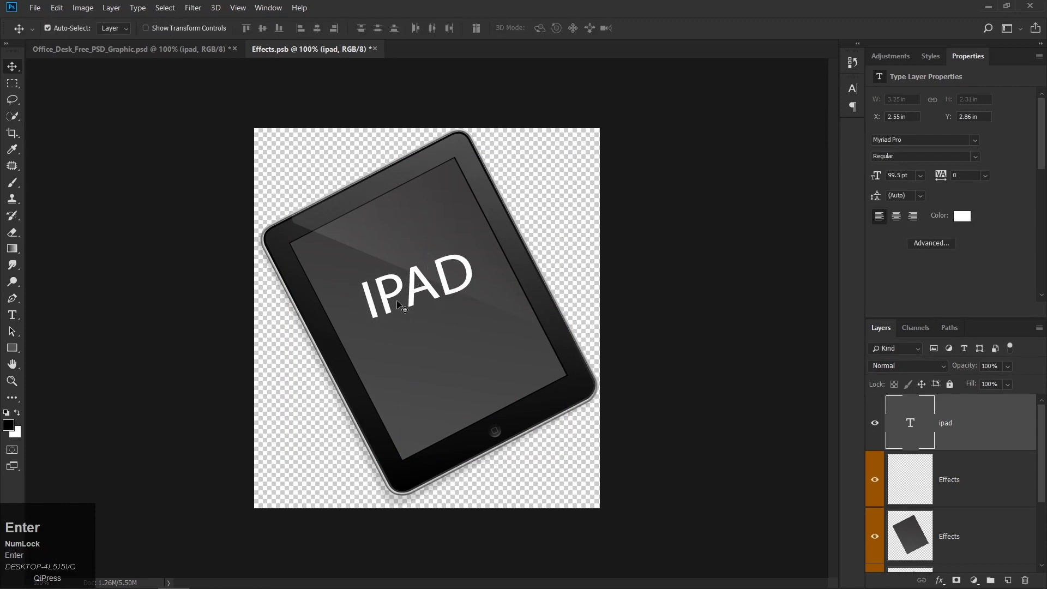
Step: Rotate the IPAD text by about another -12.3° to follow the tablet's tilt
key("ctrl+z")
key("ctrl+t")
left_click_drag(497, 278, 496, 264)
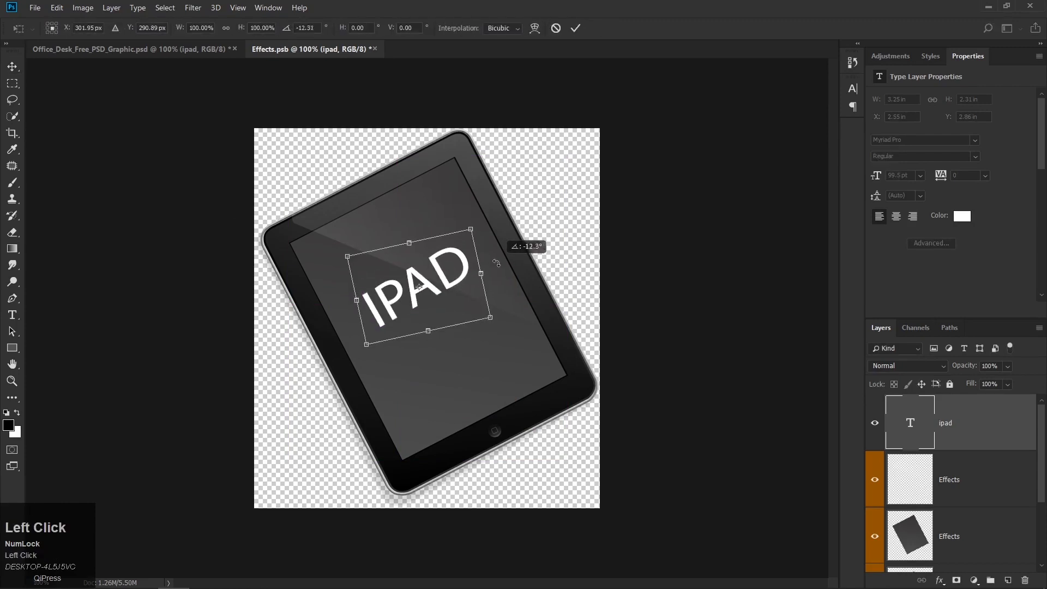
key("Return")
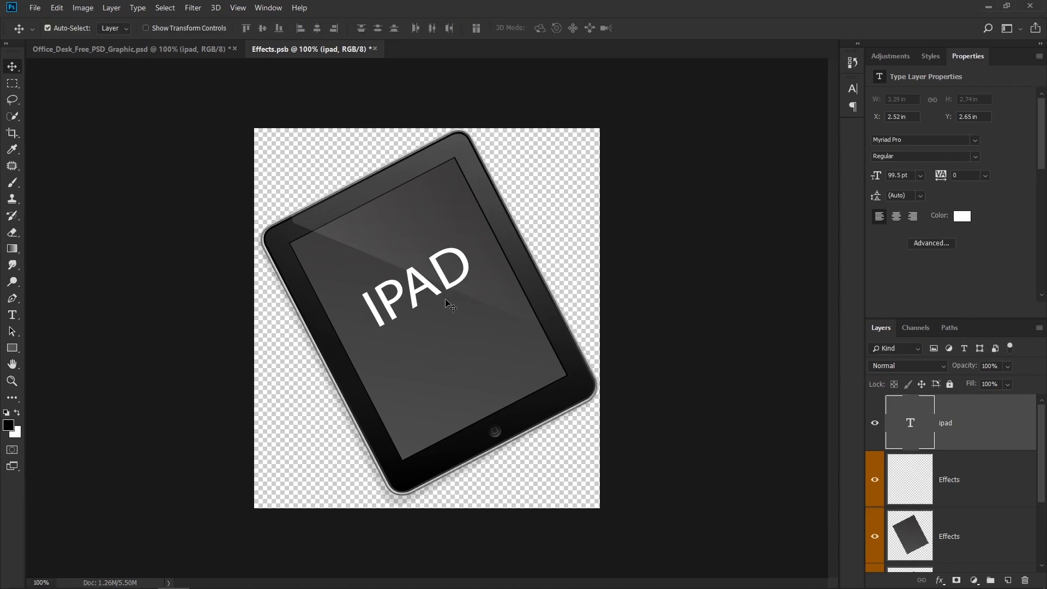
Step: Compare the tablet in Office_Desk_Free_PSD_Graphic.psd with the unsaved Effects.psb contents and locate the Save command
left_click(155, 55)
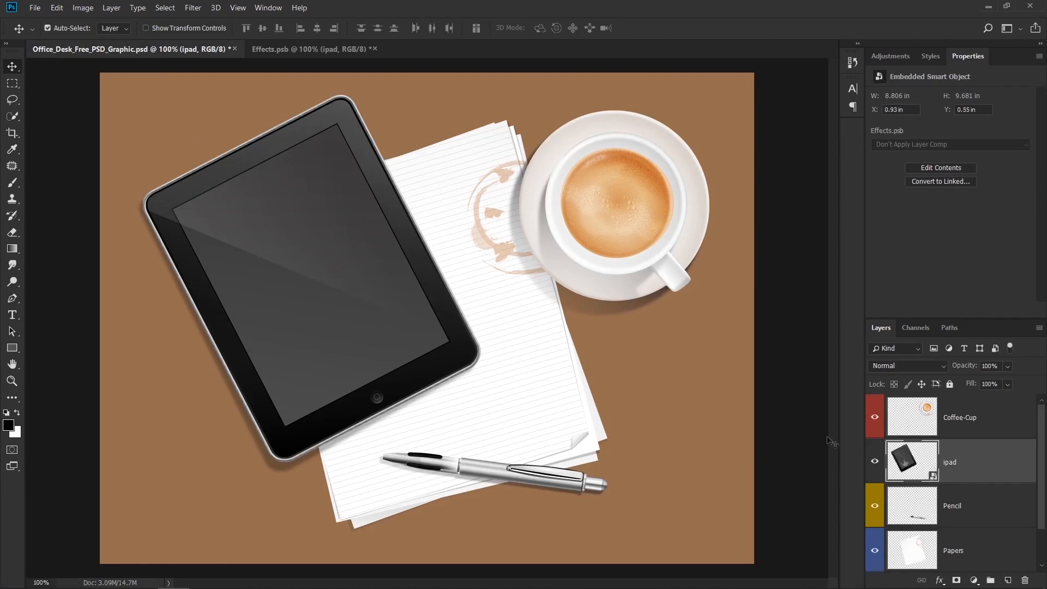
left_click(328, 50)
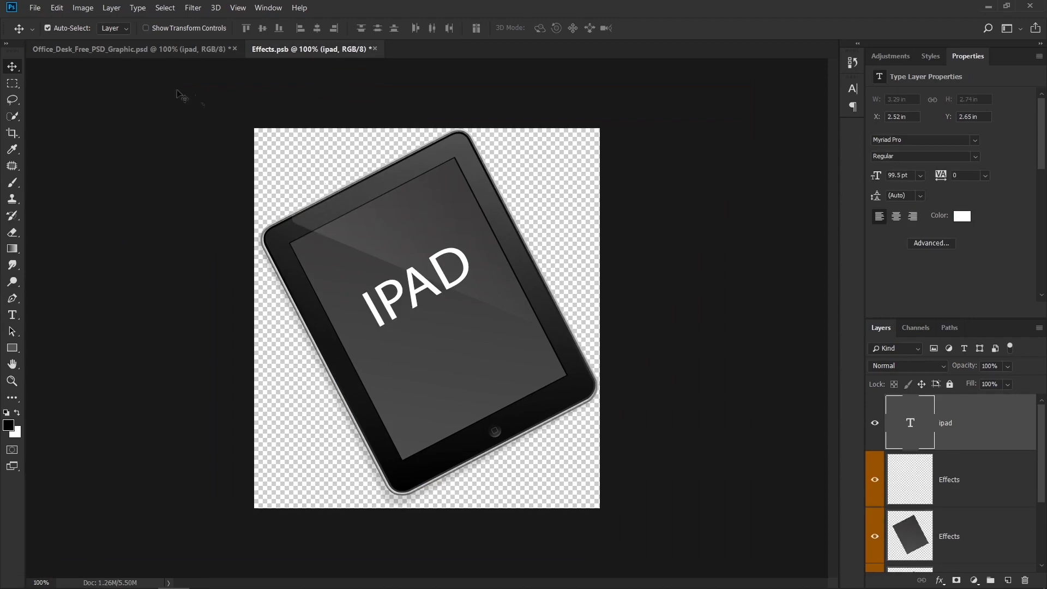
left_click(34, 8)
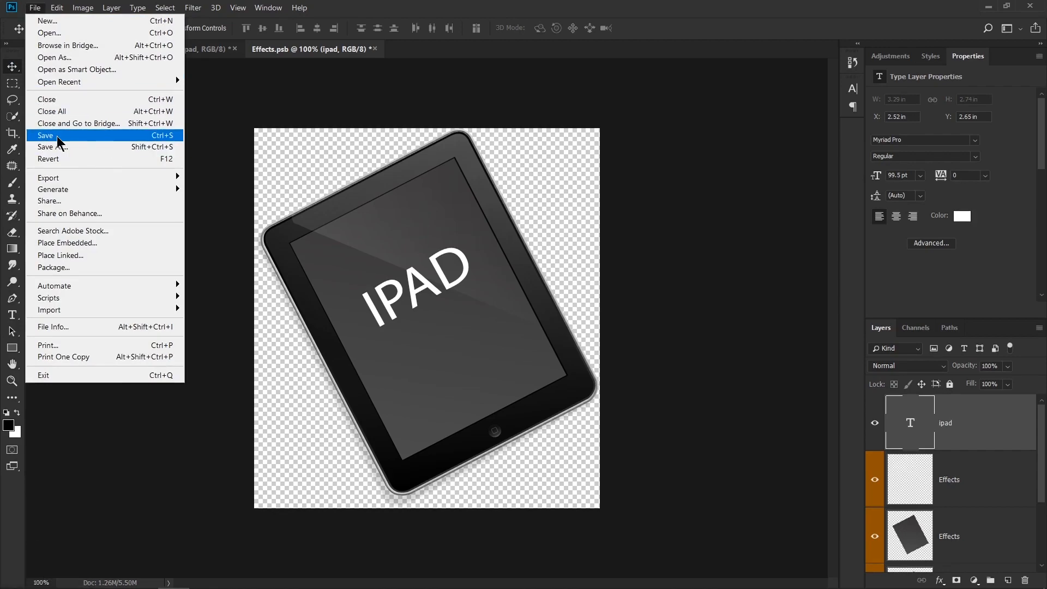
left_click(206, 95)
left_click(193, 53)
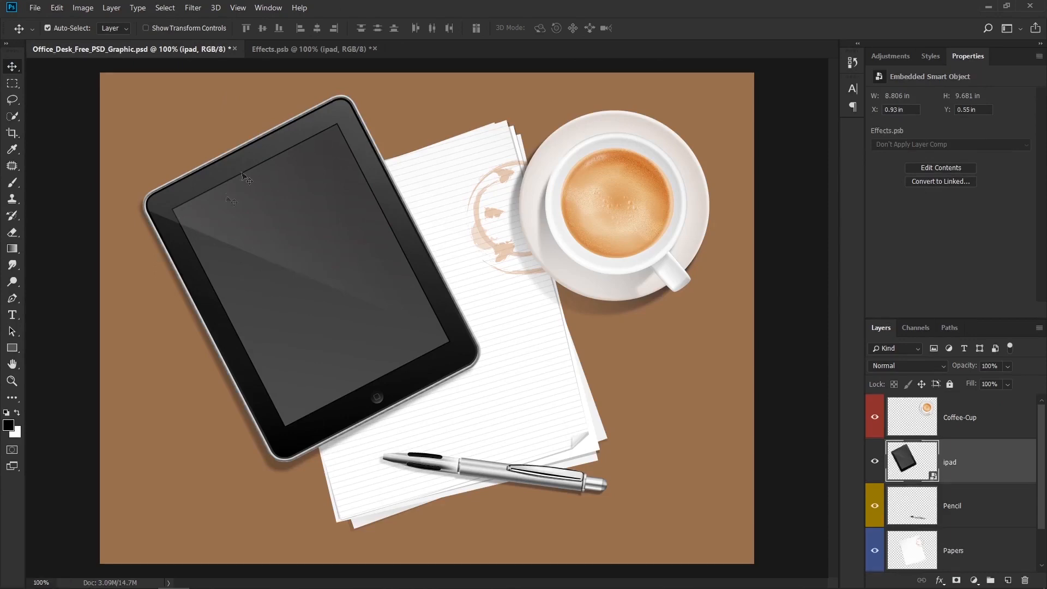
left_click(260, 225)
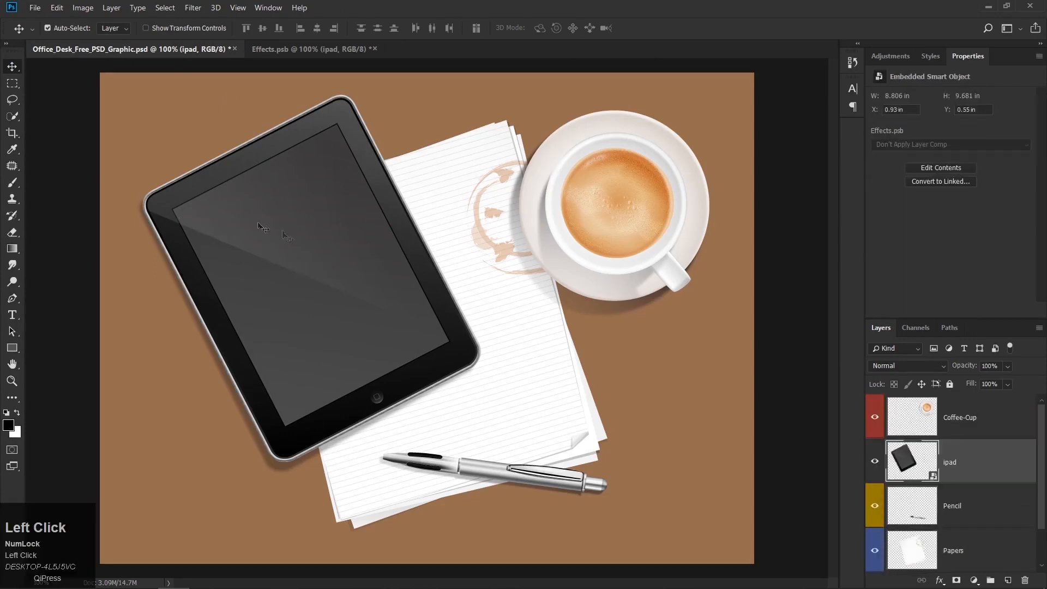
Step: Save Effects.psb to update the ipad Smart Object, and return to Office_Desk_Free_PSD_Graphic.psd
left_click(278, 52)
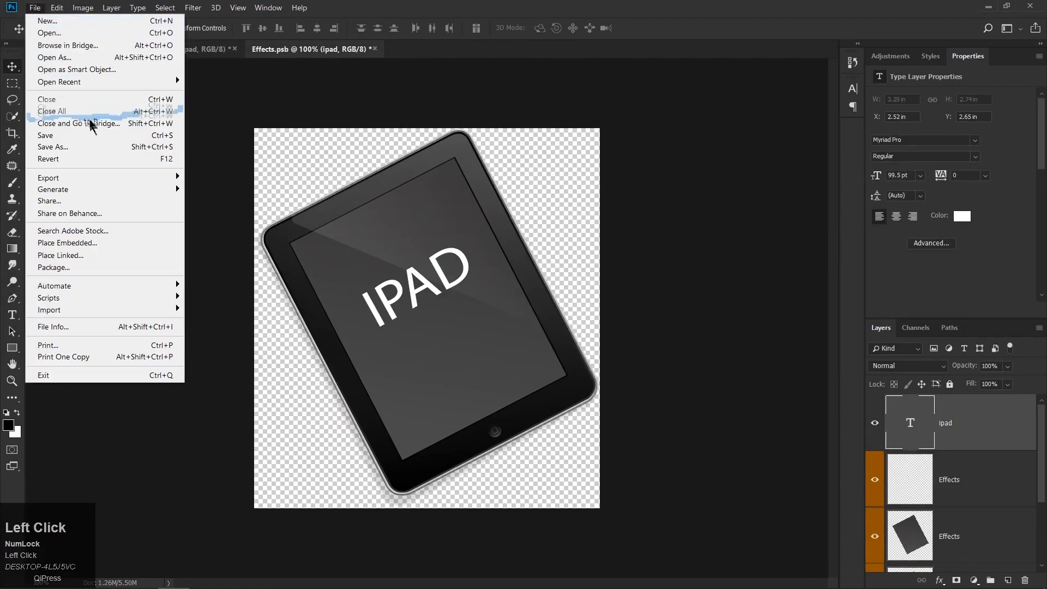
left_click(95, 137)
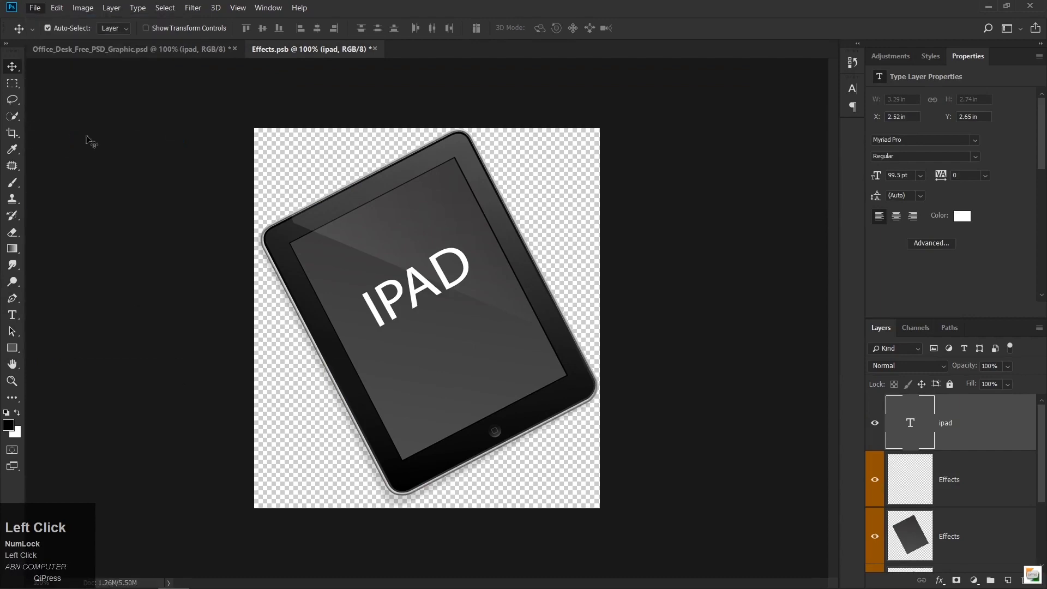
left_click(176, 50)
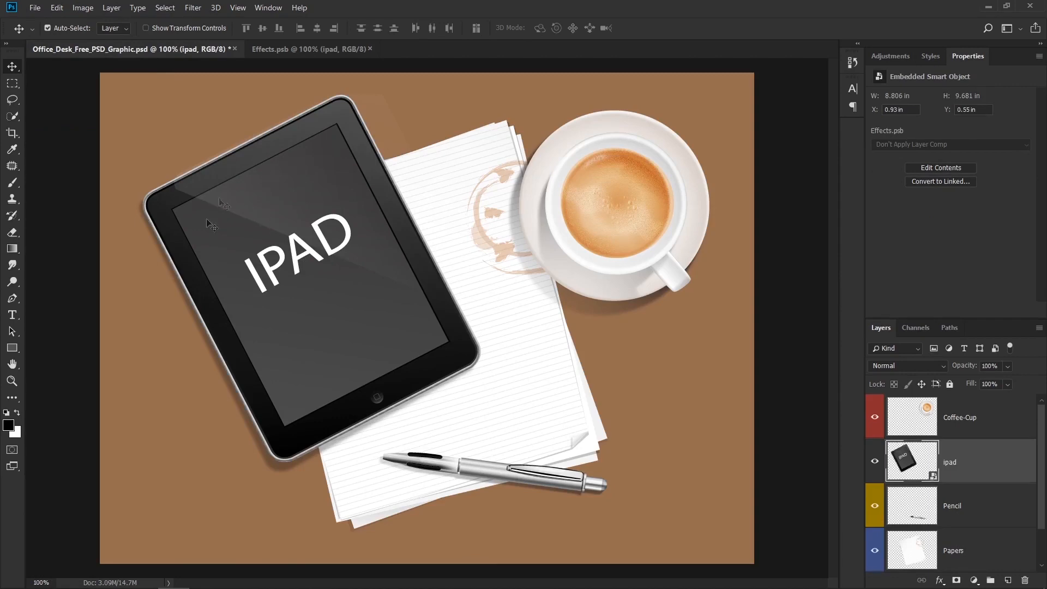
Step: Review the saved Effects.psb contents against the ipad Smart Object in the main document, and check the file's Save command
left_click(326, 50)
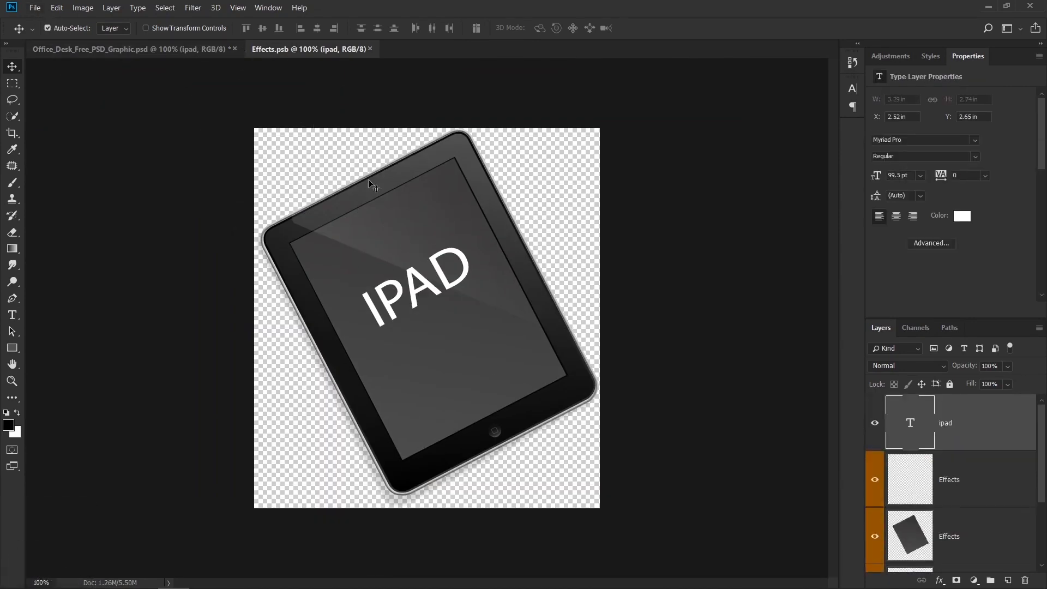
left_click(210, 53)
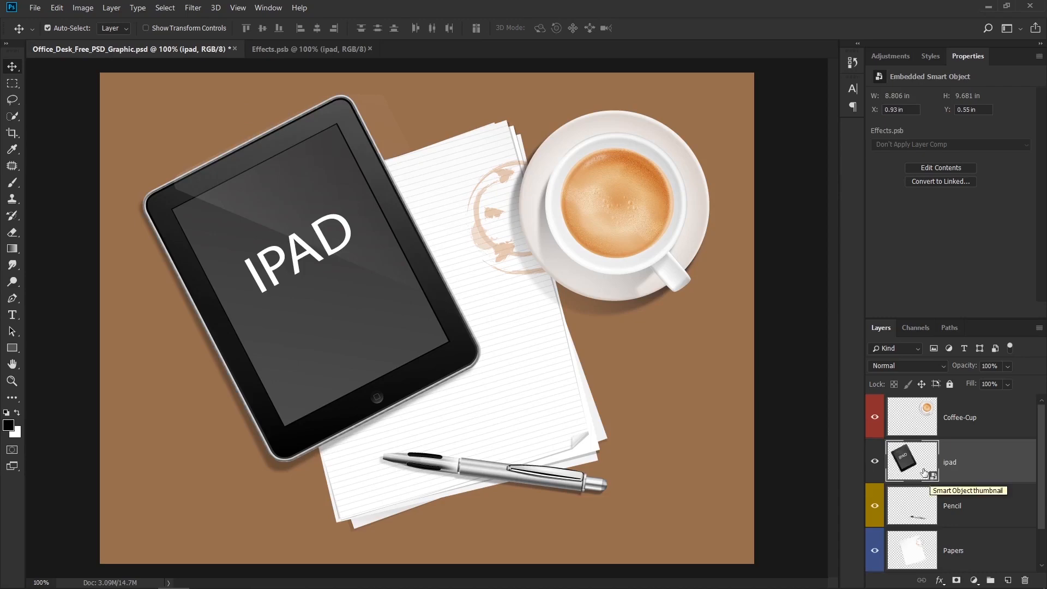
left_click(309, 49)
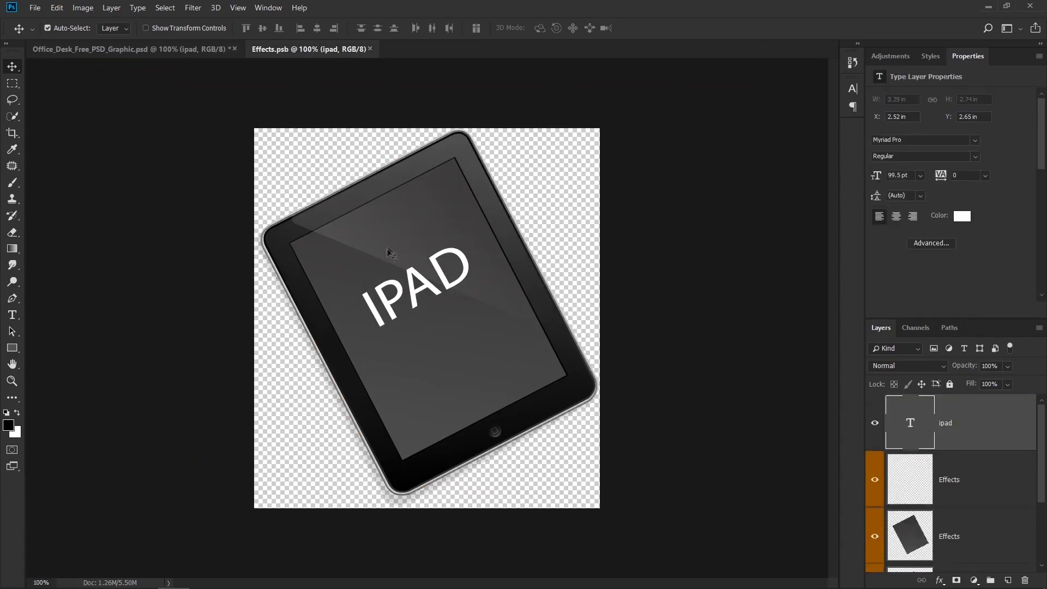
left_click(34, 8)
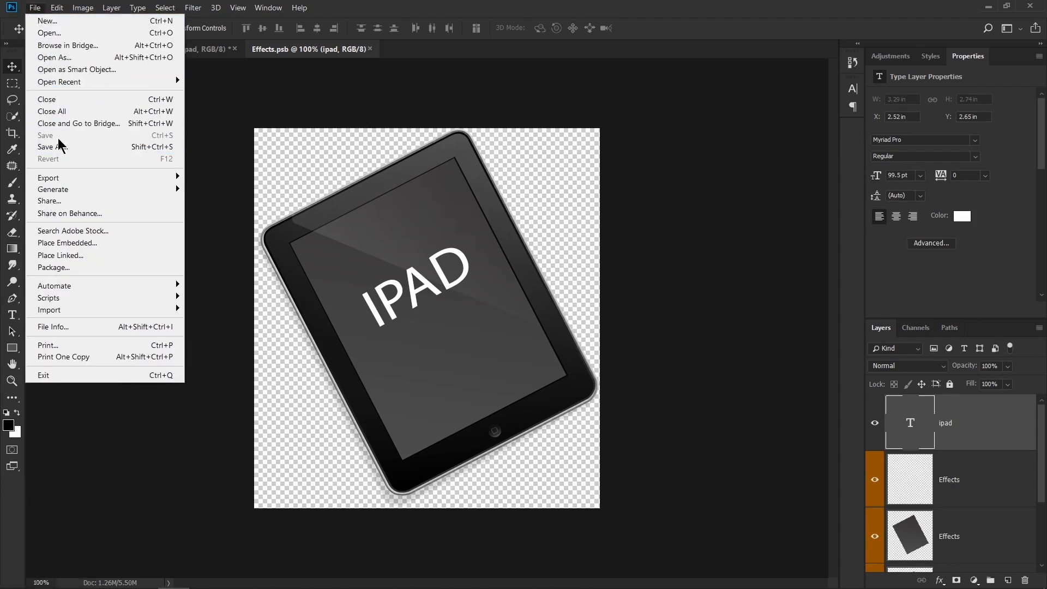
Step: Compare the saved Effects.psb contents with the tablet in Office_Desk_Free_PSD_Graphic.psd, check the Save command, and close Effects.psb
mouse_move(270, 6)
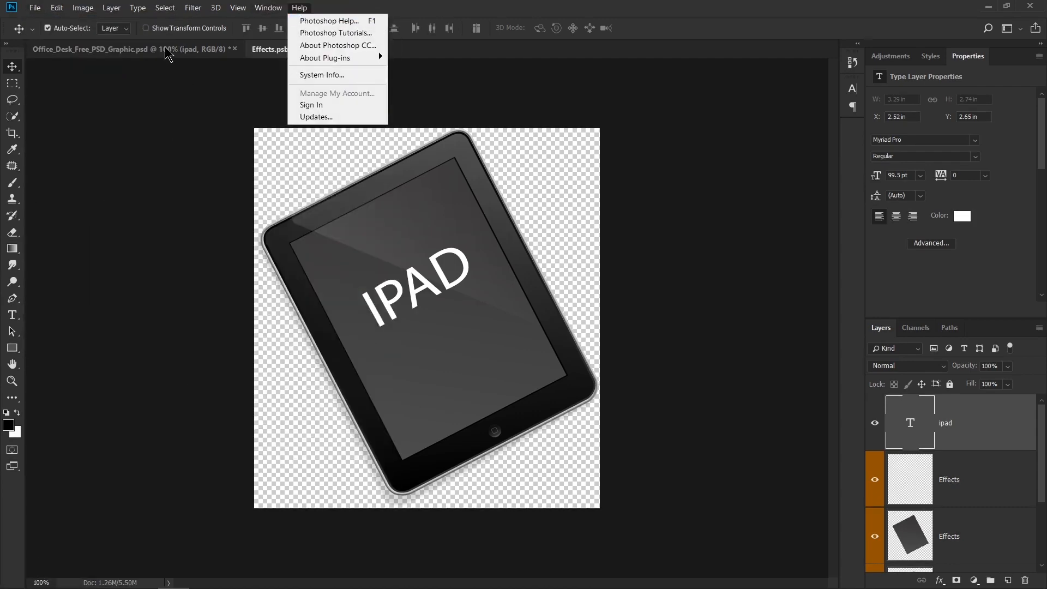
left_click(166, 50)
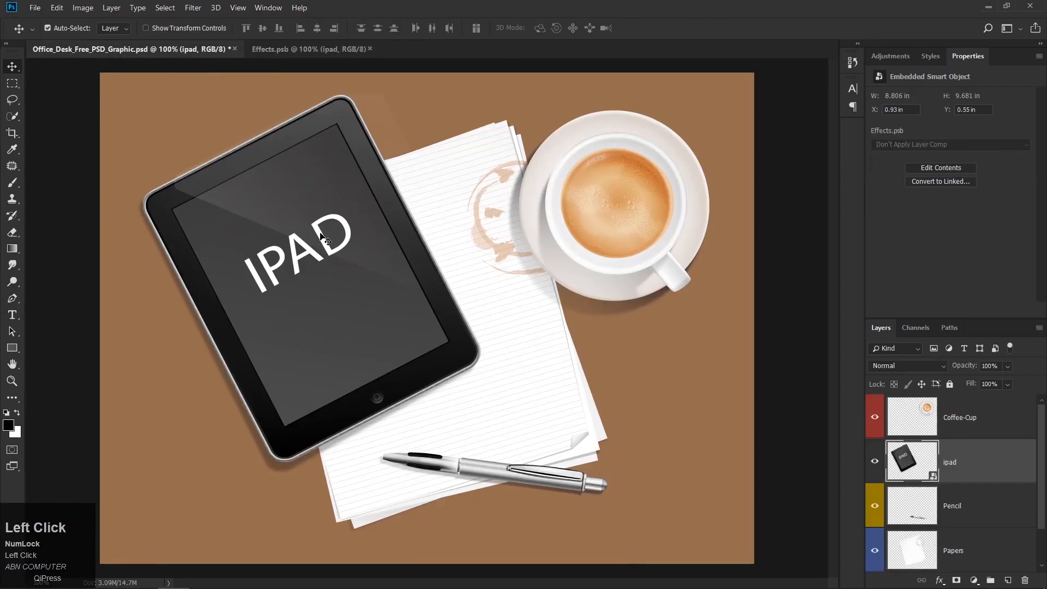
left_click(309, 52)
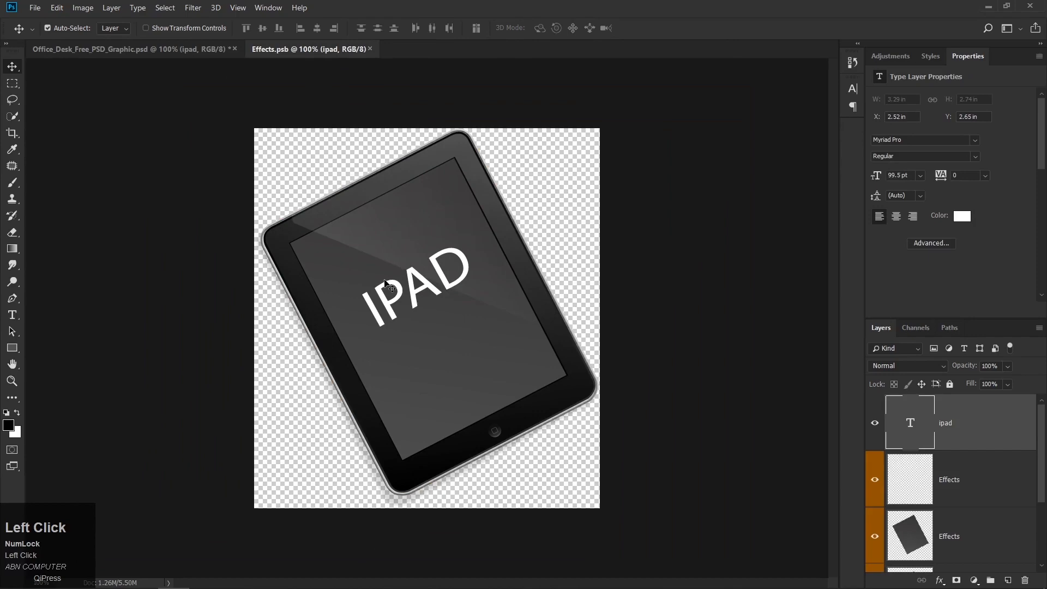
left_click(36, 8)
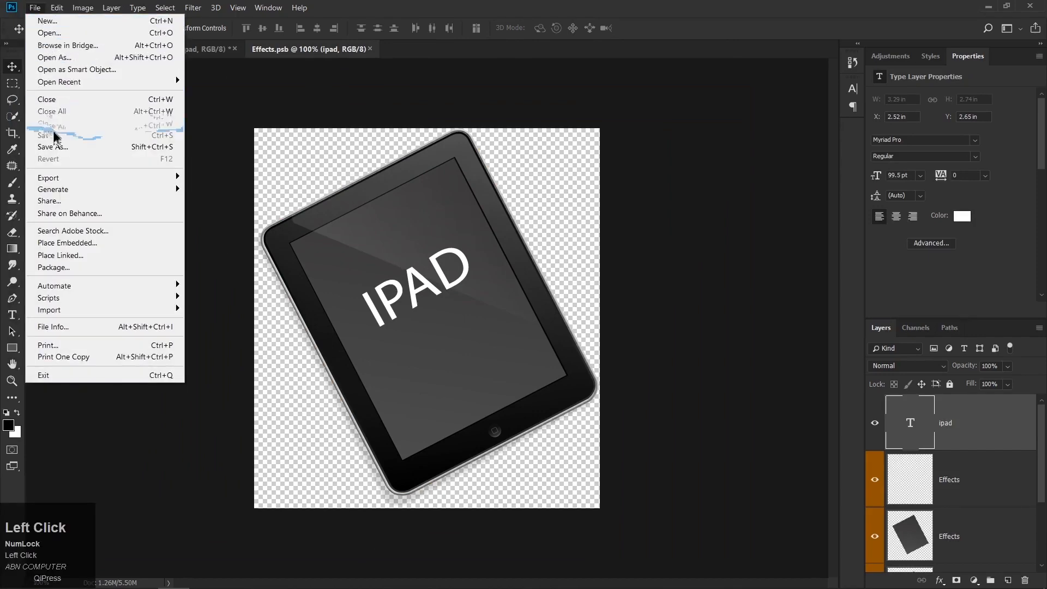
left_click(211, 53)
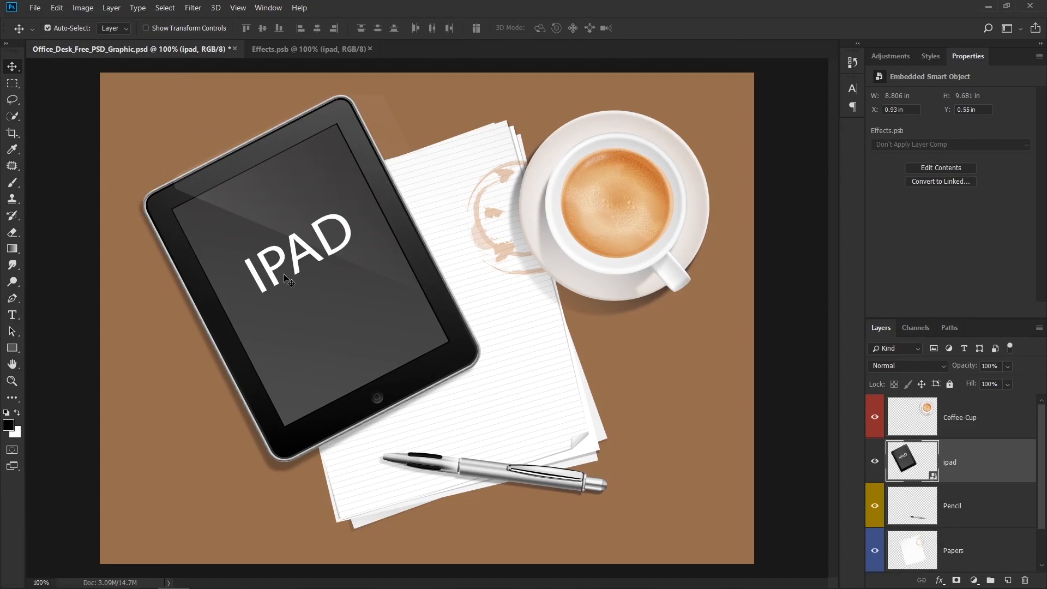
left_click(365, 50)
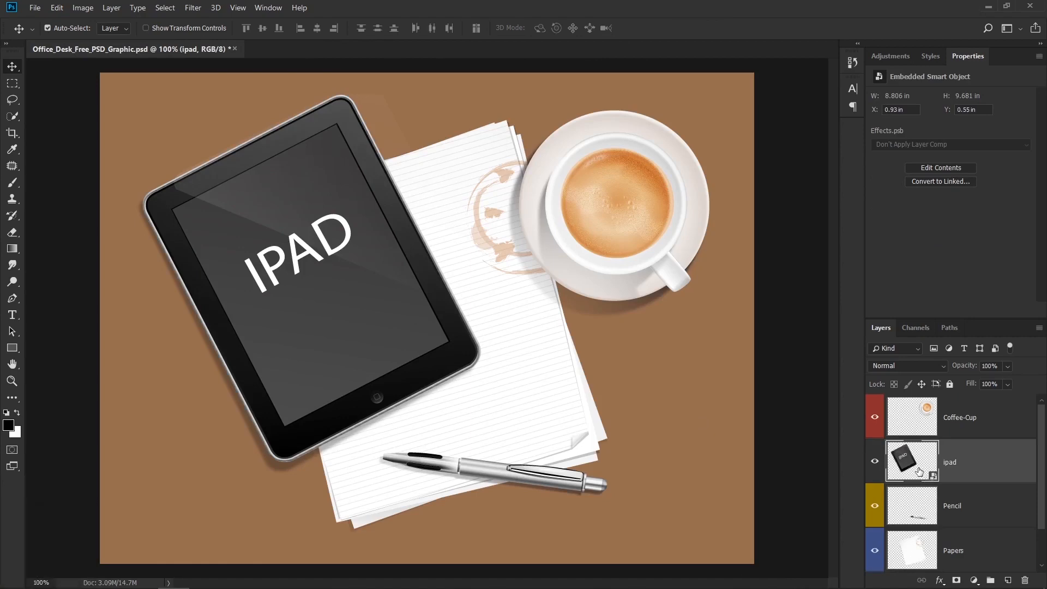
Step: Reopen the contents of the ipad Smart Object and delete the IPAD text layer
double_click(920, 472)
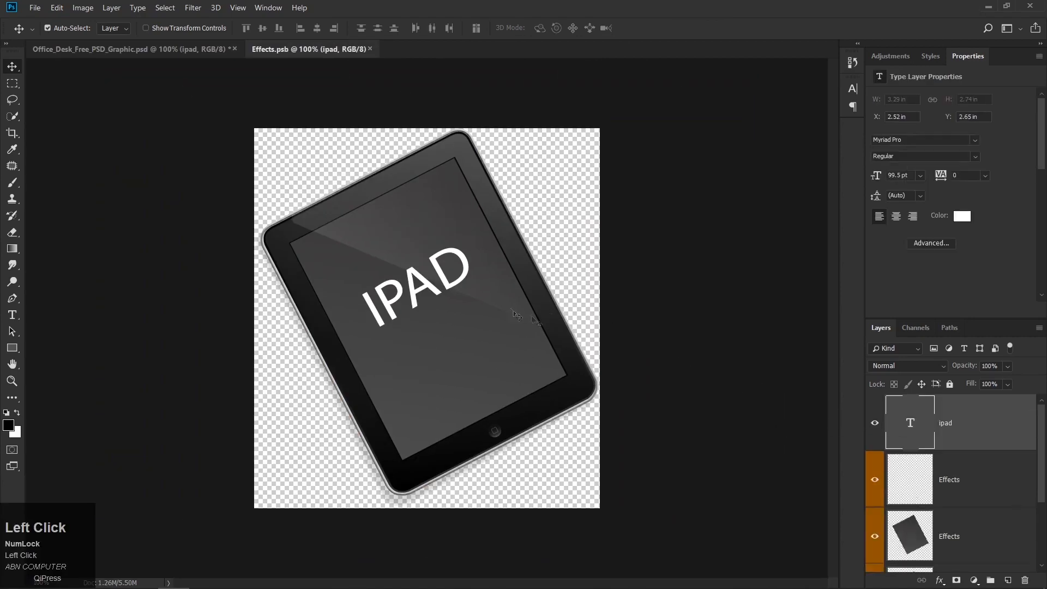
left_click(430, 290)
key("Delete")
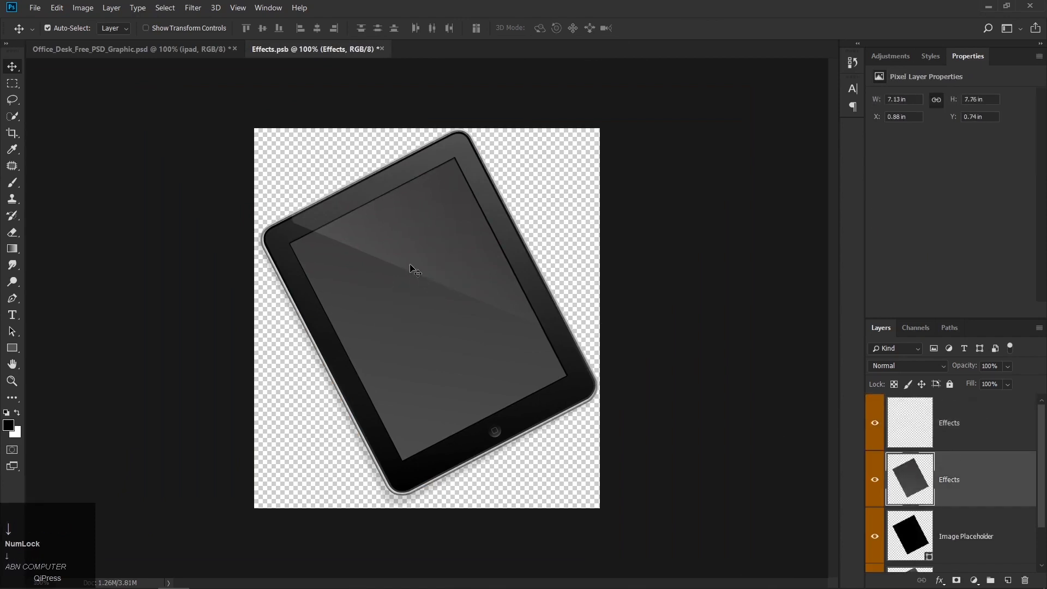
left_click_drag(411, 269, 404, 264)
key("ctrl+z")
Step: Move the uppermost Effects layer in Effects.psb about 31 px left and 1 px down with Free Transform
left_click(914, 429)
key("ctrl+t")
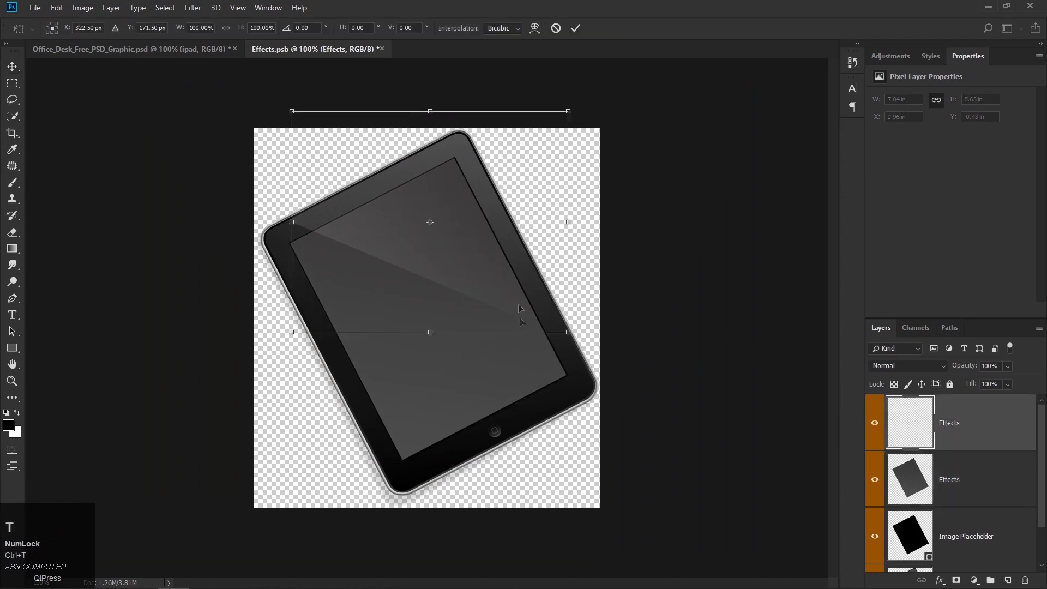
left_click_drag(482, 246, 466, 249)
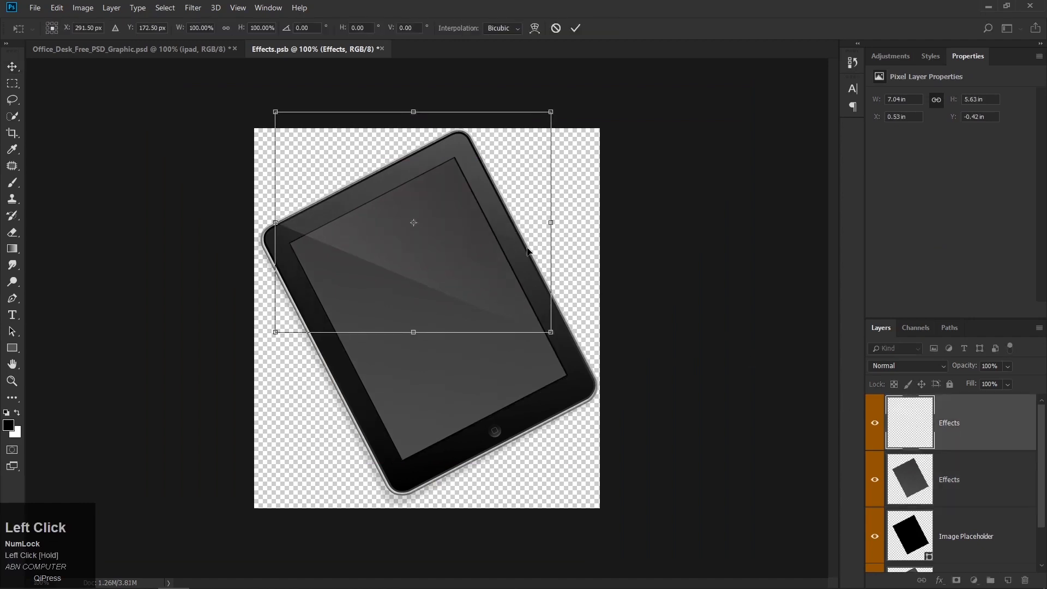
key("Return")
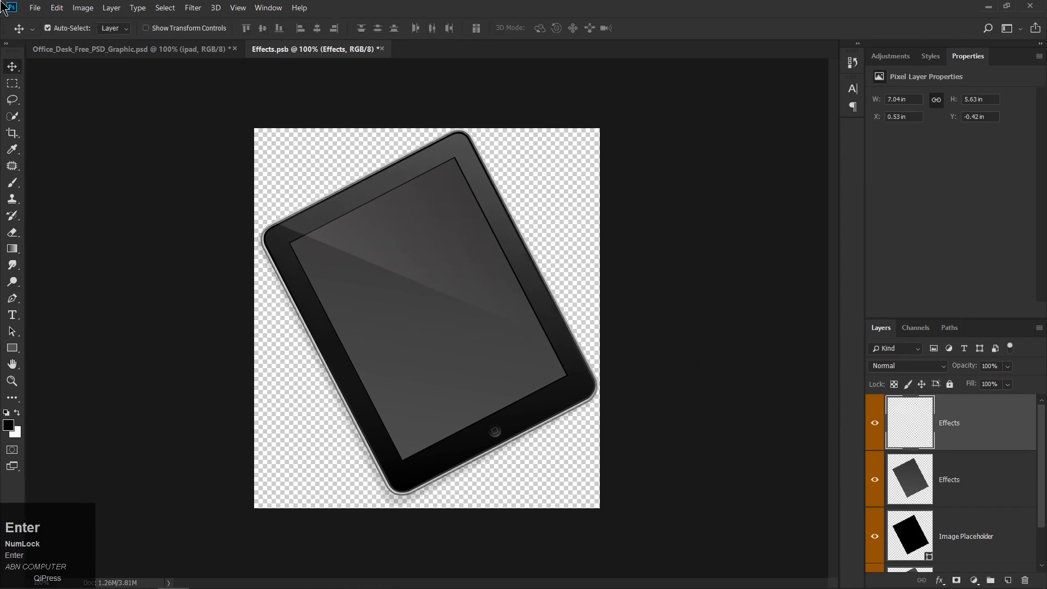
Step: Save Effects.psb to update the ipad Smart Object, and compare its contents with the tablet in Office_Desk_Free_PSD_Graphic.psd
left_click(34, 8)
left_click(46, 135)
left_click(139, 49)
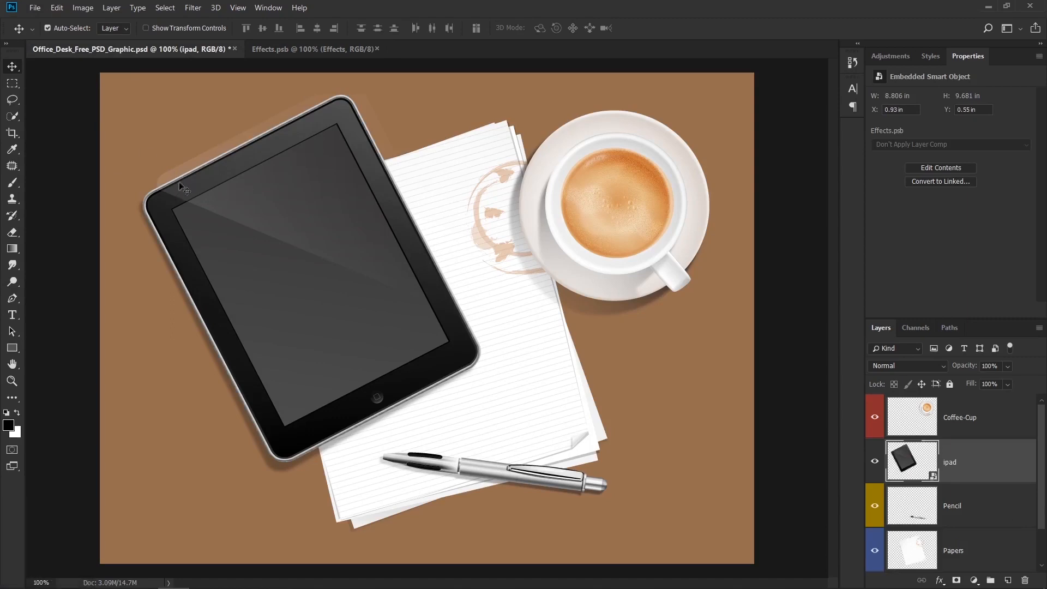
left_click(354, 49)
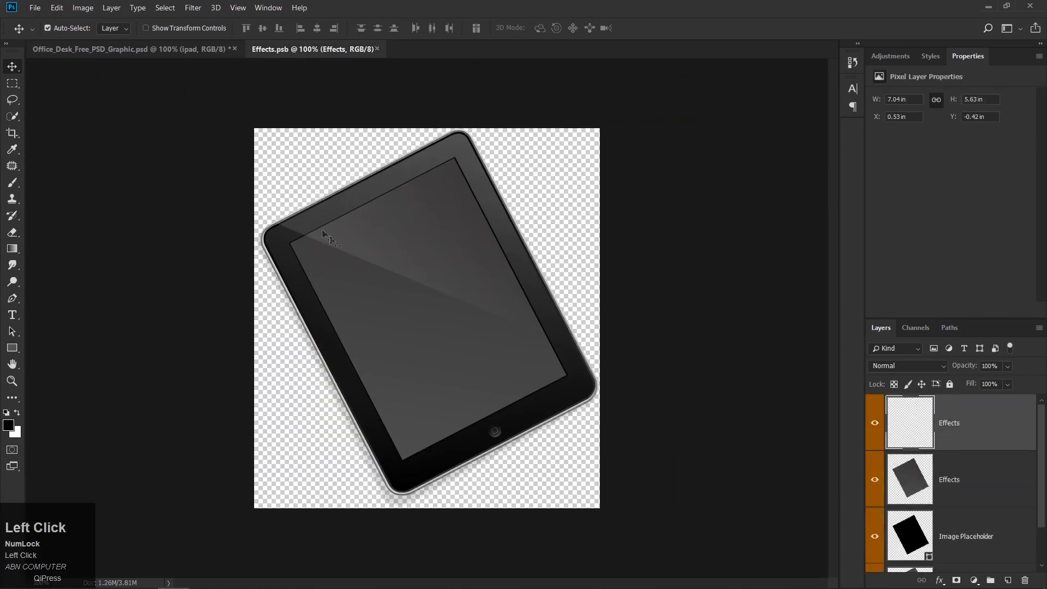
left_click(160, 52)
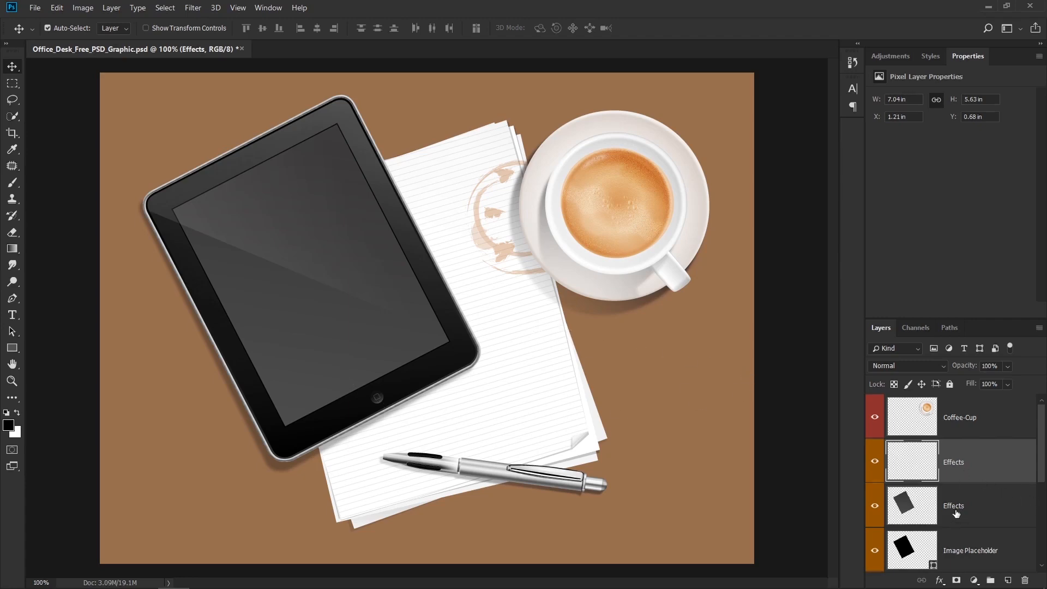
Step: Convert the tablet's layers, from the upper Effects layer through Image Placeholder to iPad, into one Smart Object
left_click_drag(1041, 468, 1042, 516)
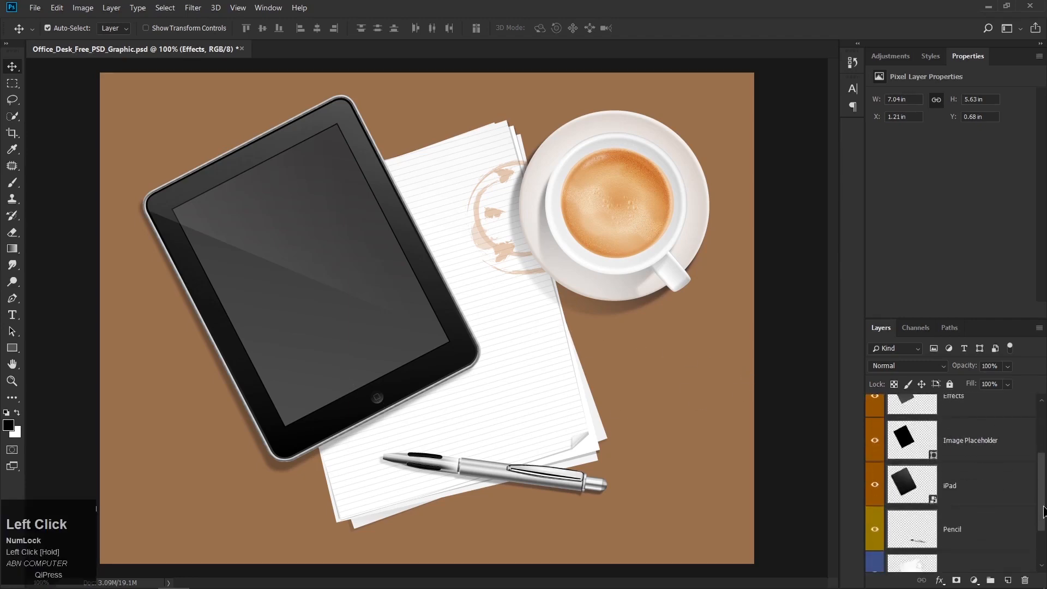
left_click(967, 488, "shift")
right_click(967, 488)
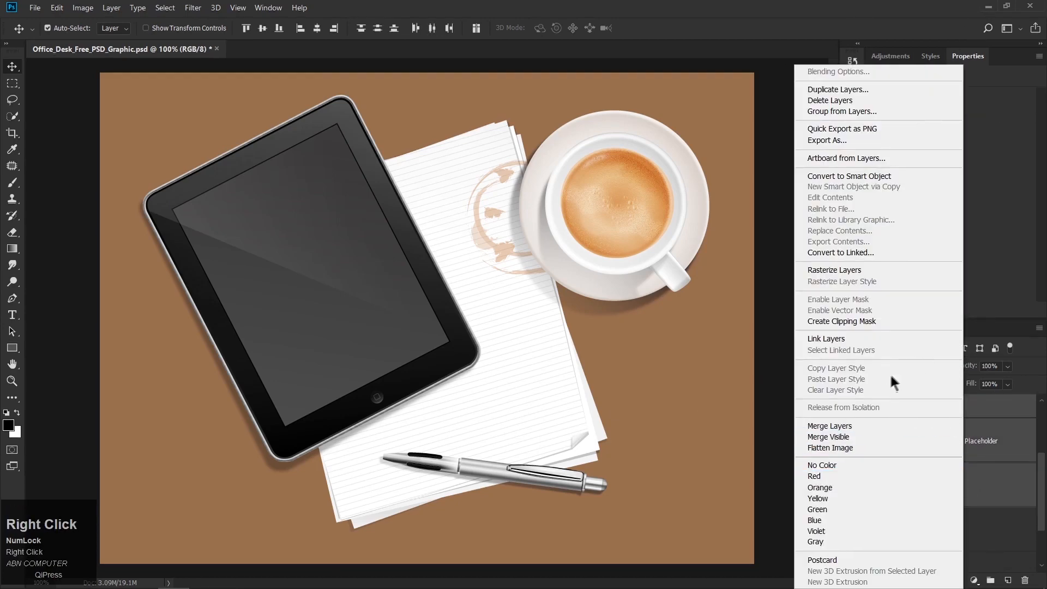
left_click(850, 176)
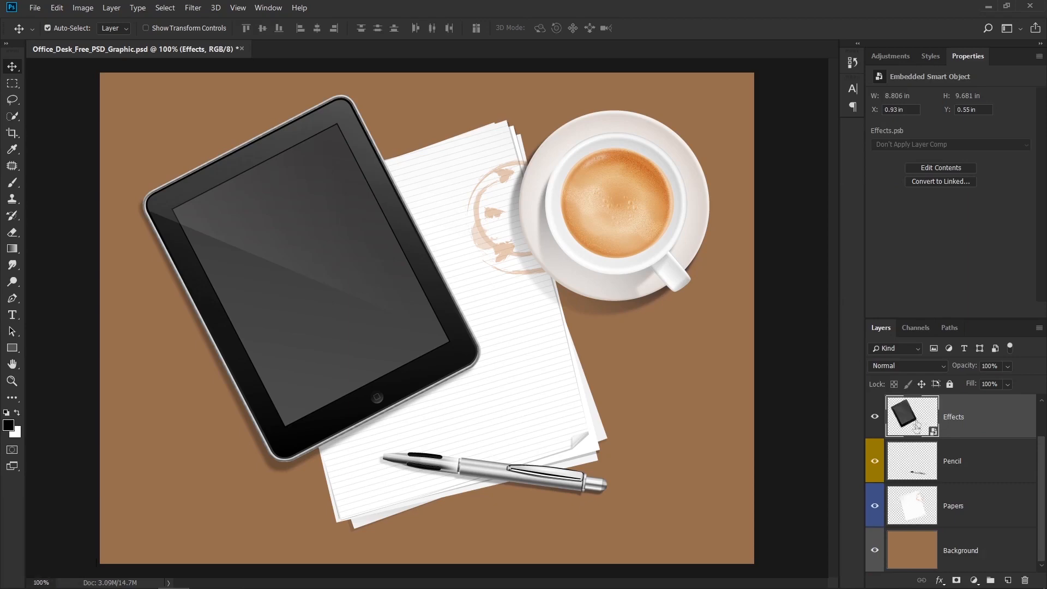
Step: View the contents of the new Effects Smart Object, close them, and undo the conversion of the tablet layers
double_click(920, 418)
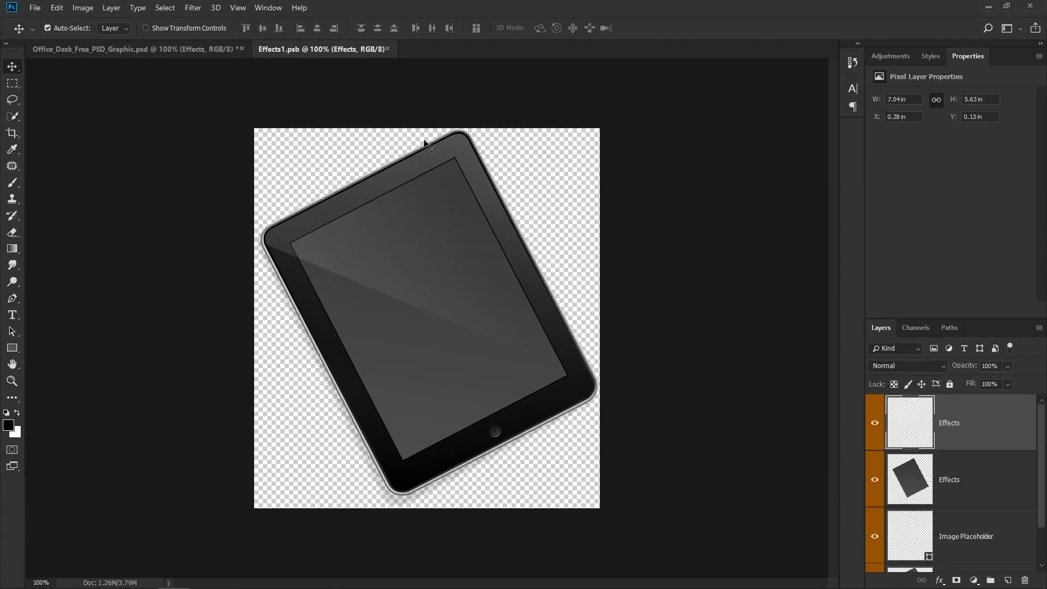
left_click(388, 50)
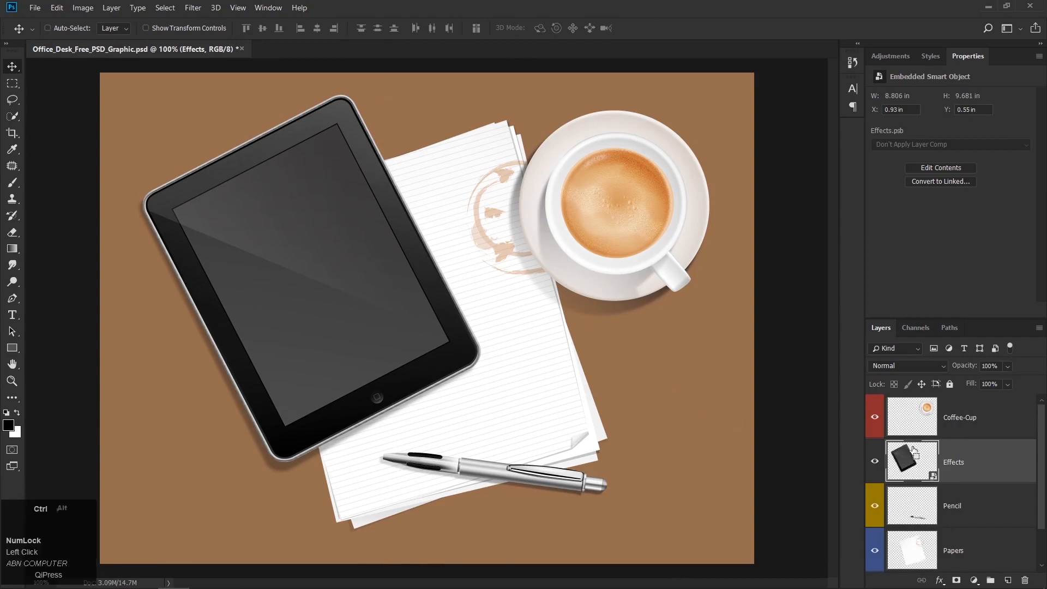
key("ctrl+alt+z")
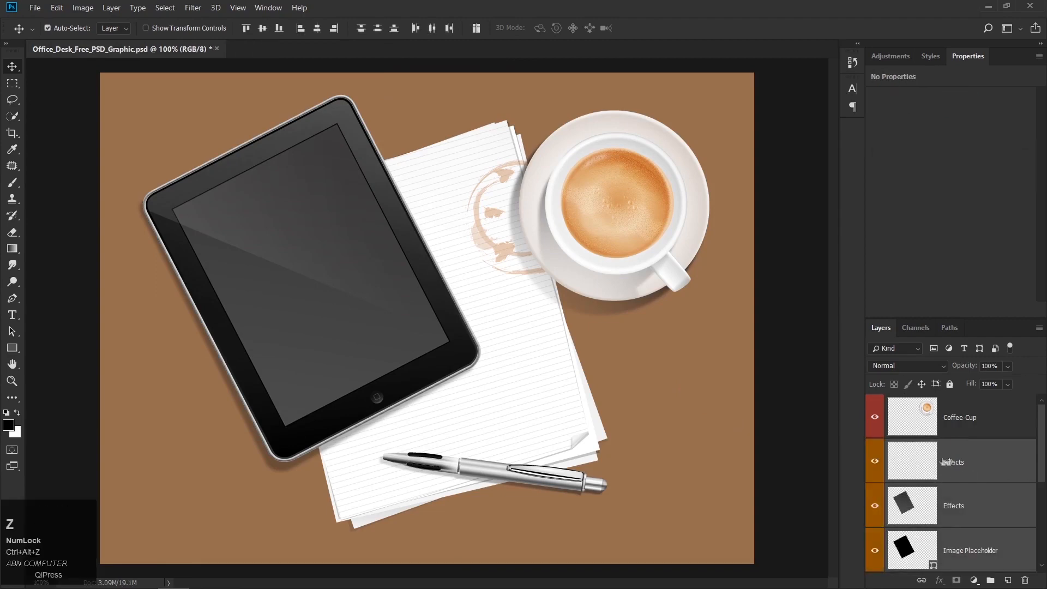
Step: Draw a black rectangle of about 458 × 592 px above the lower Effects layer and convert it to a Smart Object
left_click(933, 489)
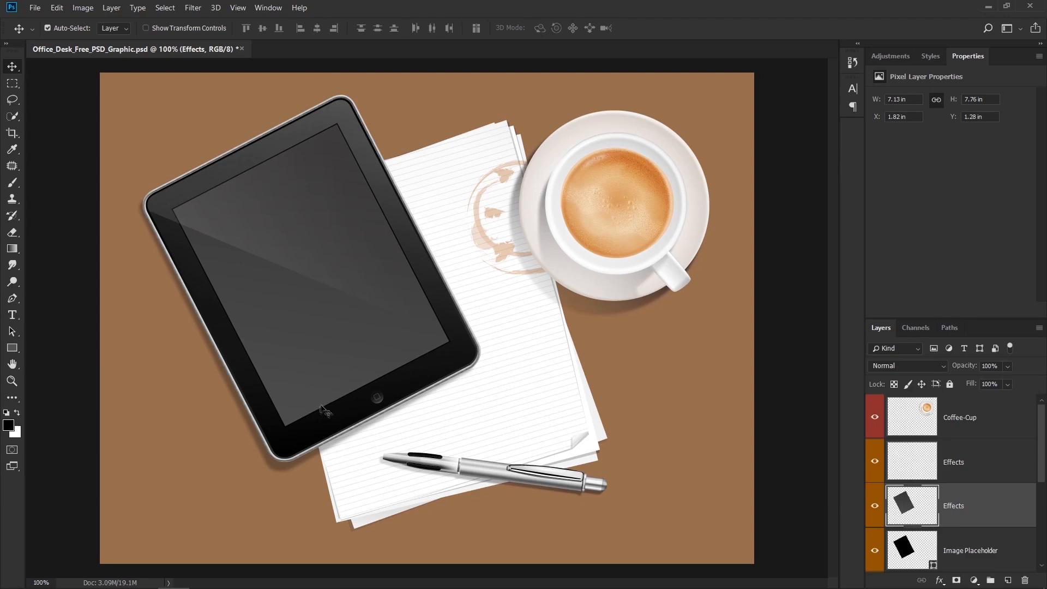
left_click(13, 349)
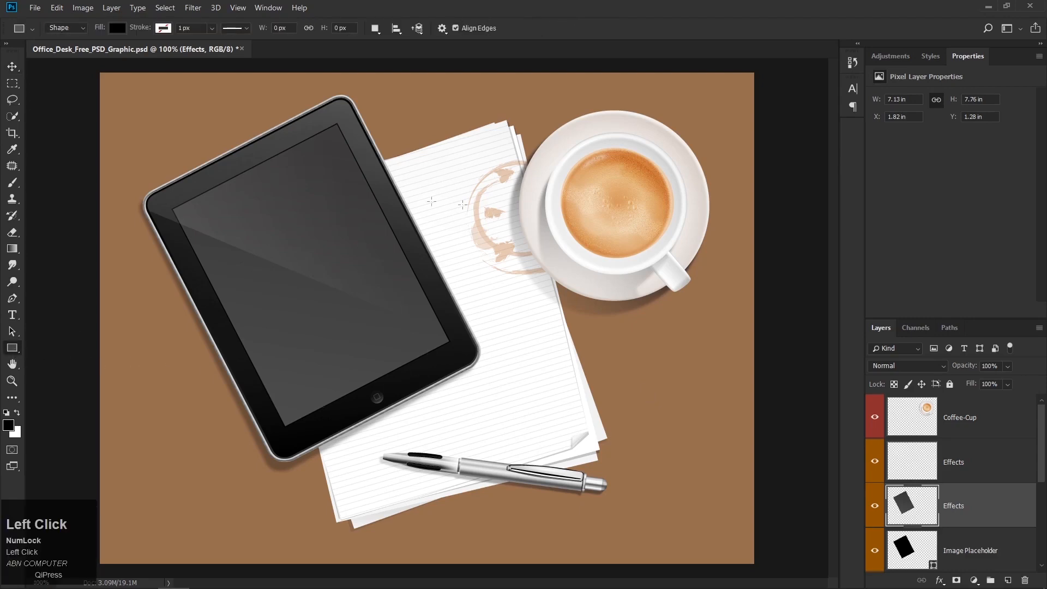
left_click_drag(375, 127, 624, 449)
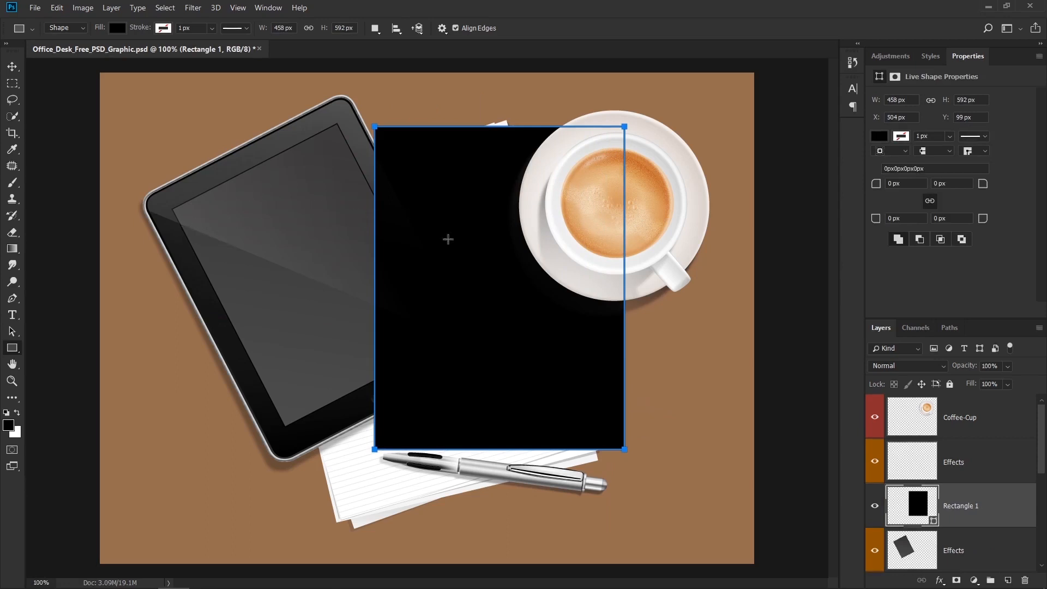
right_click(960, 508)
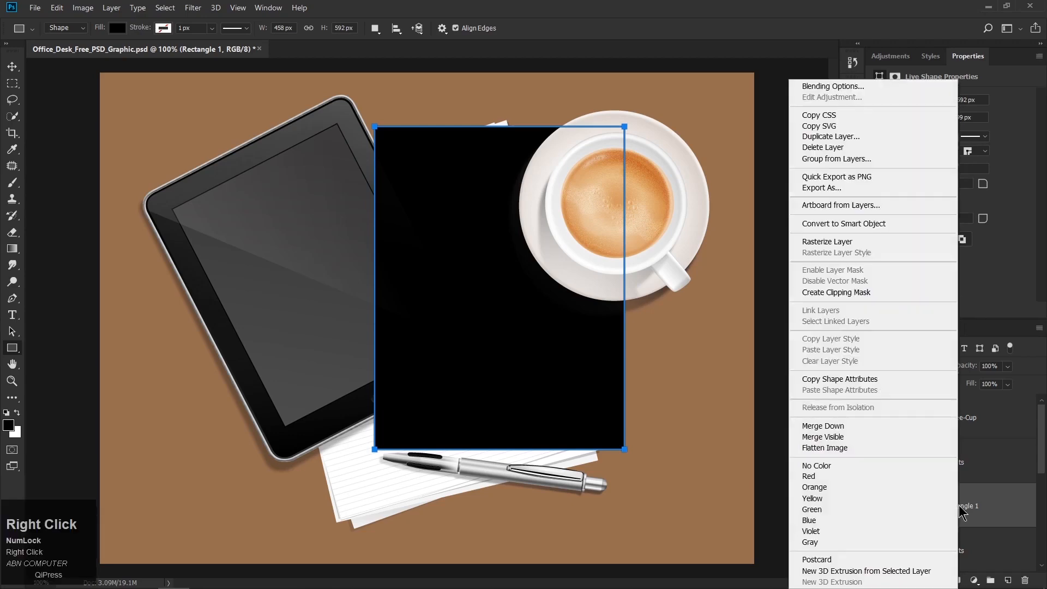
left_click(835, 228)
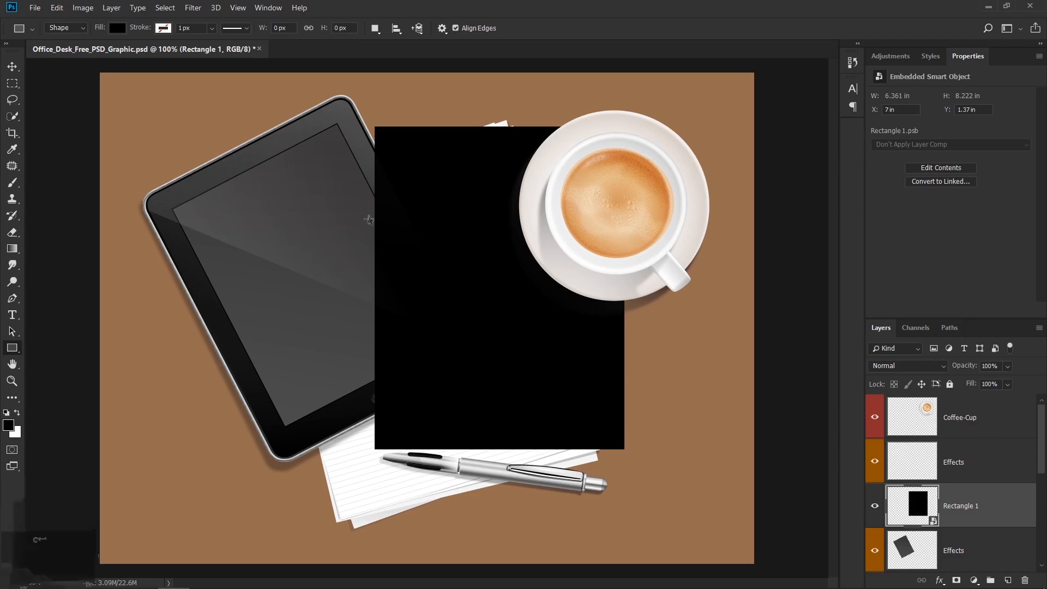
Step: Distort the rectangle Smart Object so its four corners match the tablet's screen corners, and apply the transformation
key("ctrl+t")
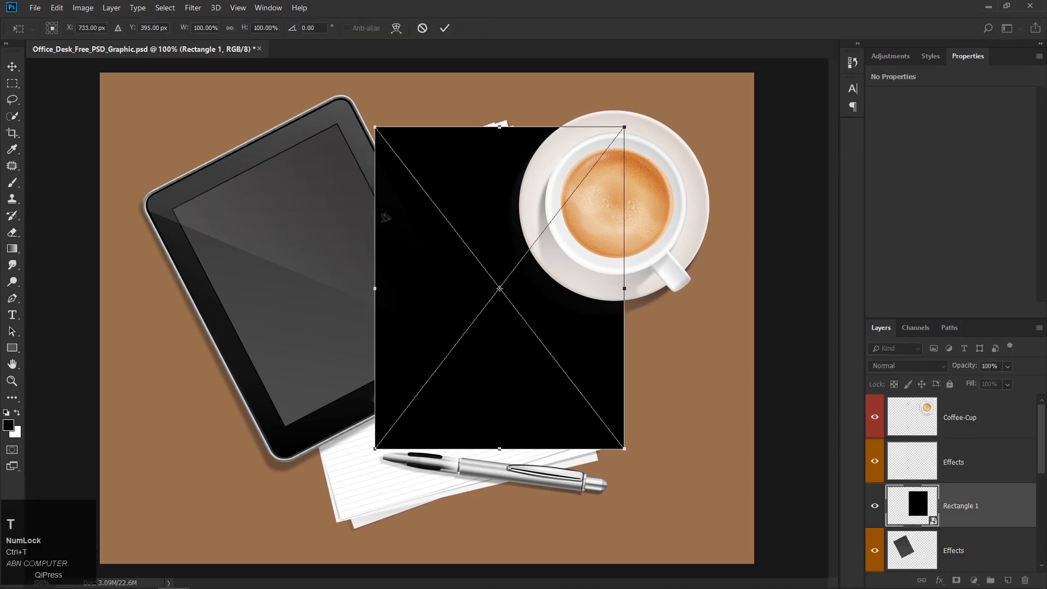
right_click(418, 236)
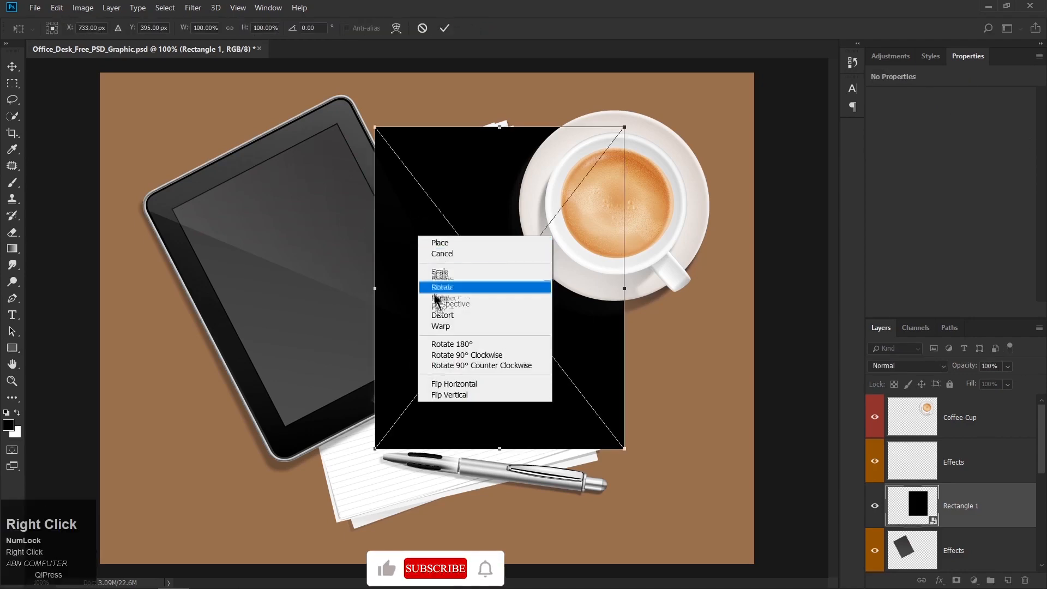
left_click(443, 315)
left_click_drag(461, 234, 302, 265)
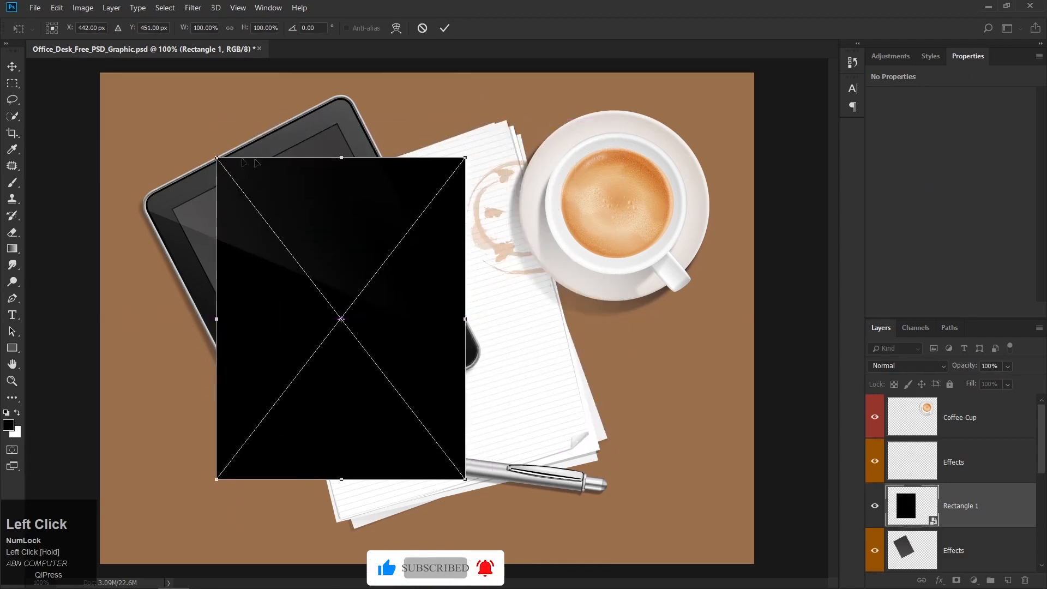
left_click_drag(216, 158, 173, 210)
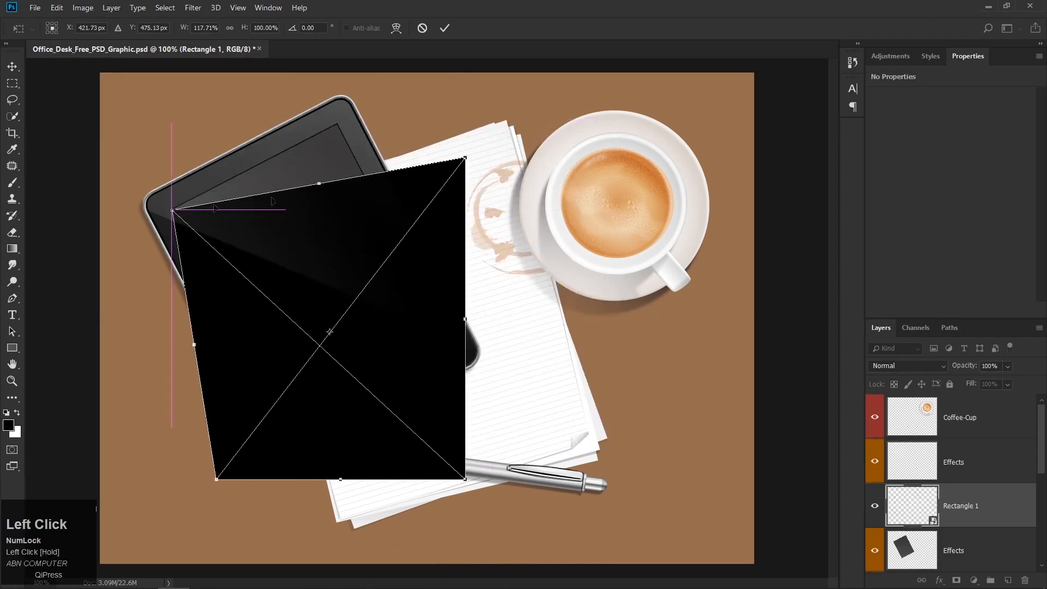
left_click_drag(465, 159, 339, 124)
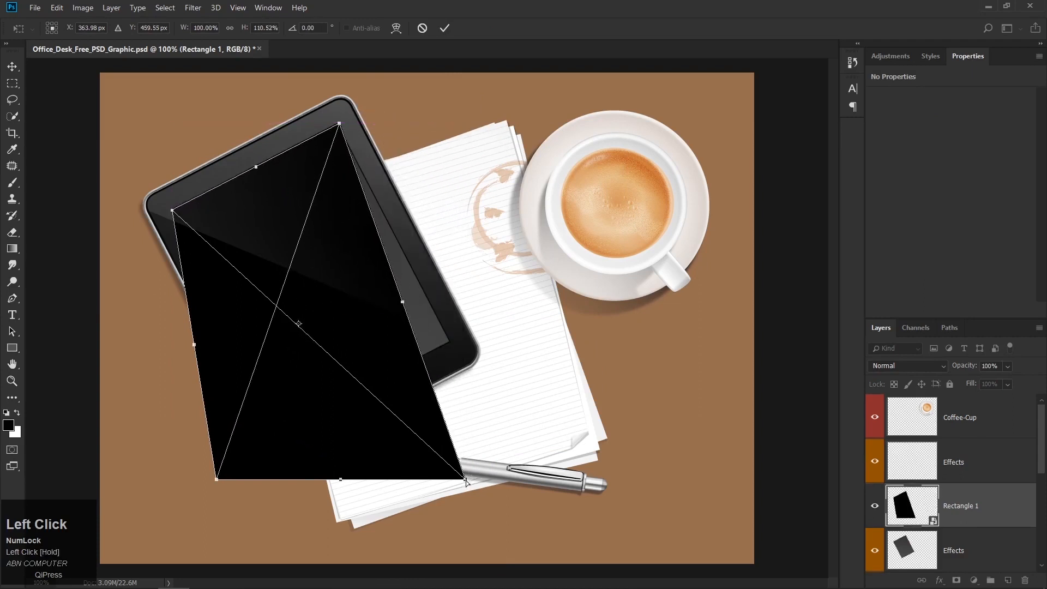
left_click_drag(465, 480, 450, 342)
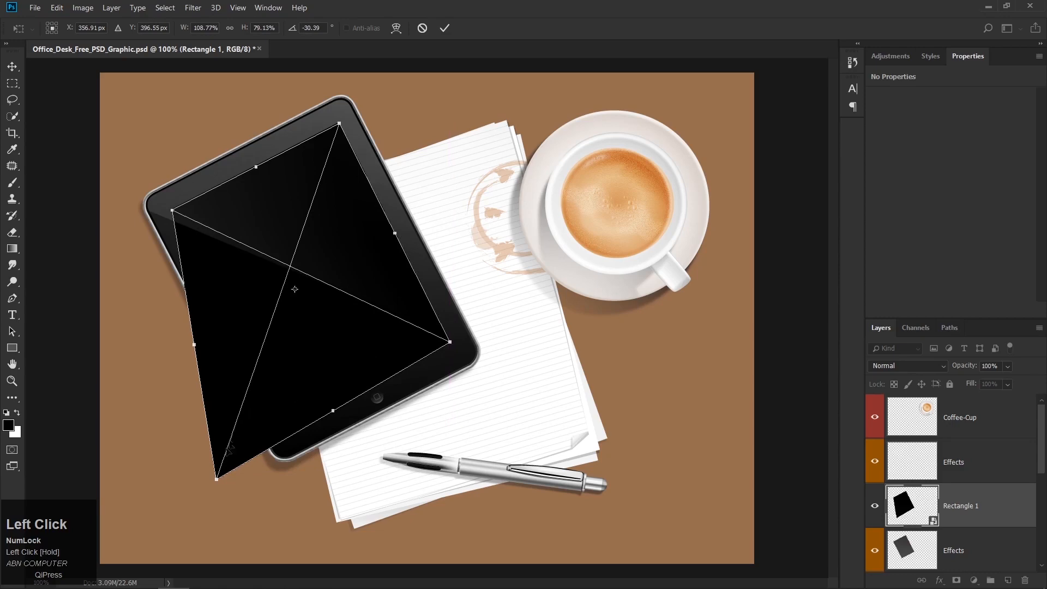
left_click_drag(214, 483, 289, 428)
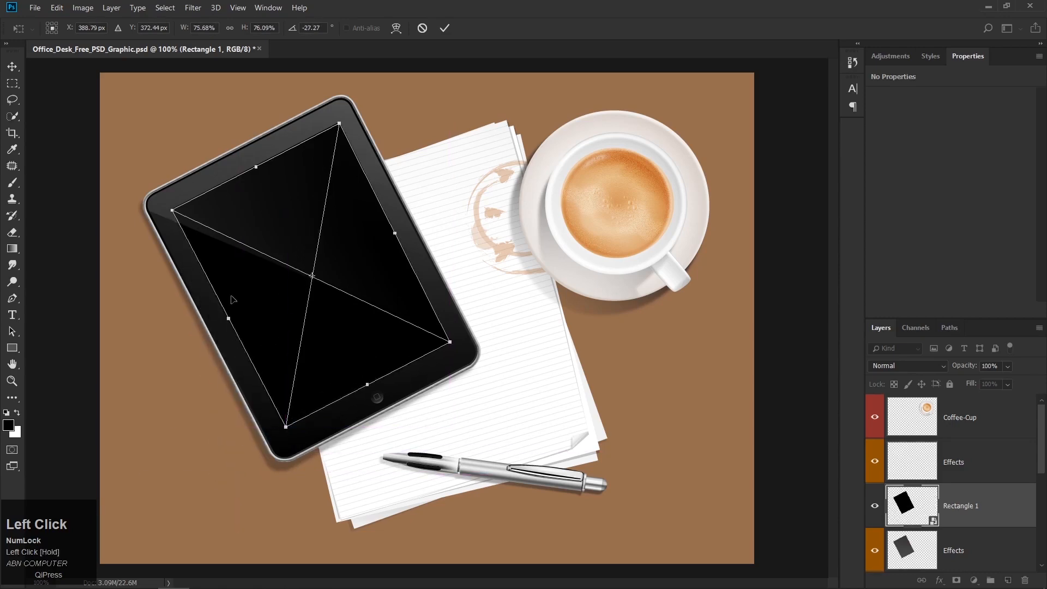
left_click(12, 66)
left_click(486, 230)
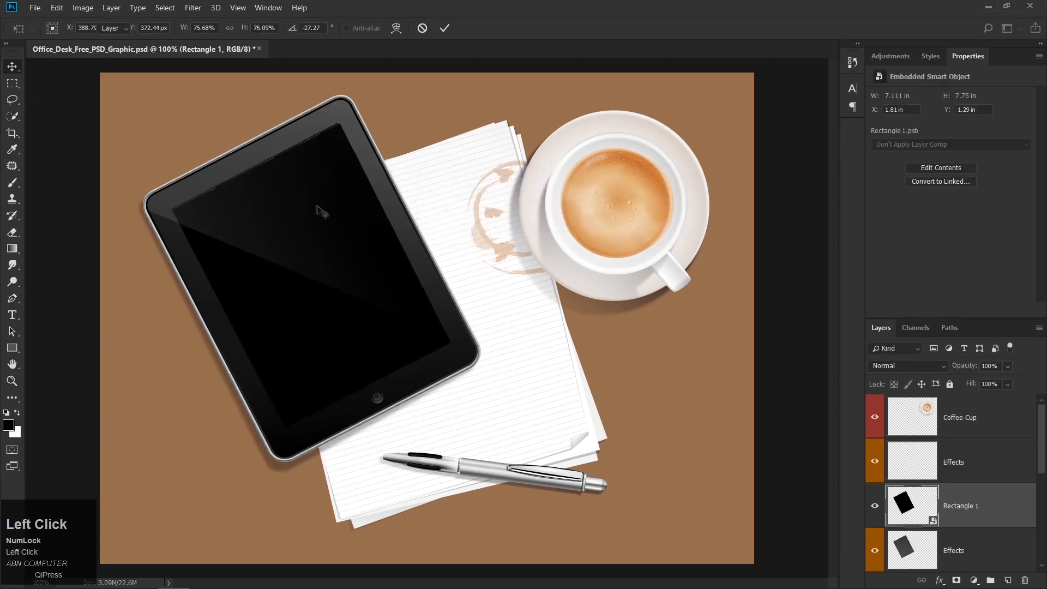
Step: Rename the rectangle Smart Object layer as "screen shape"
double_click(968, 506)
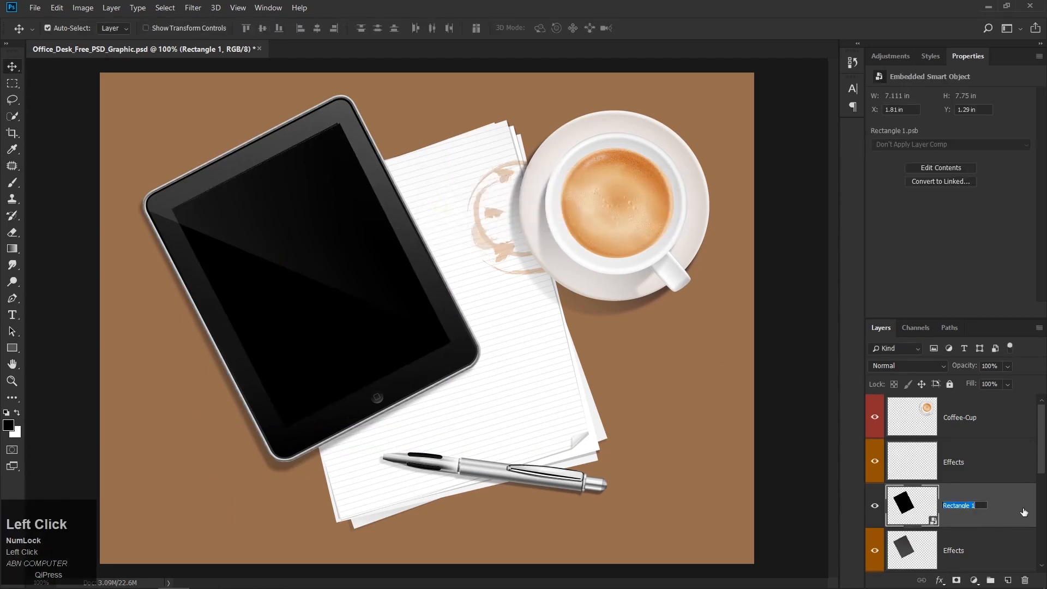
type("screen")
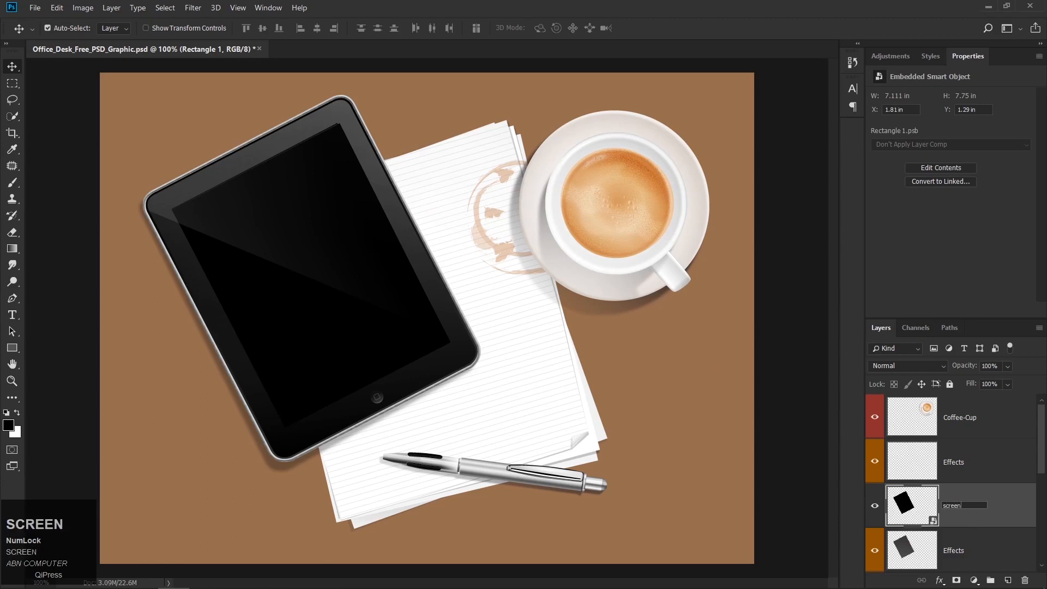
type(" shpa")
key("BackSpace")
key("BackSpace")
type("ape")
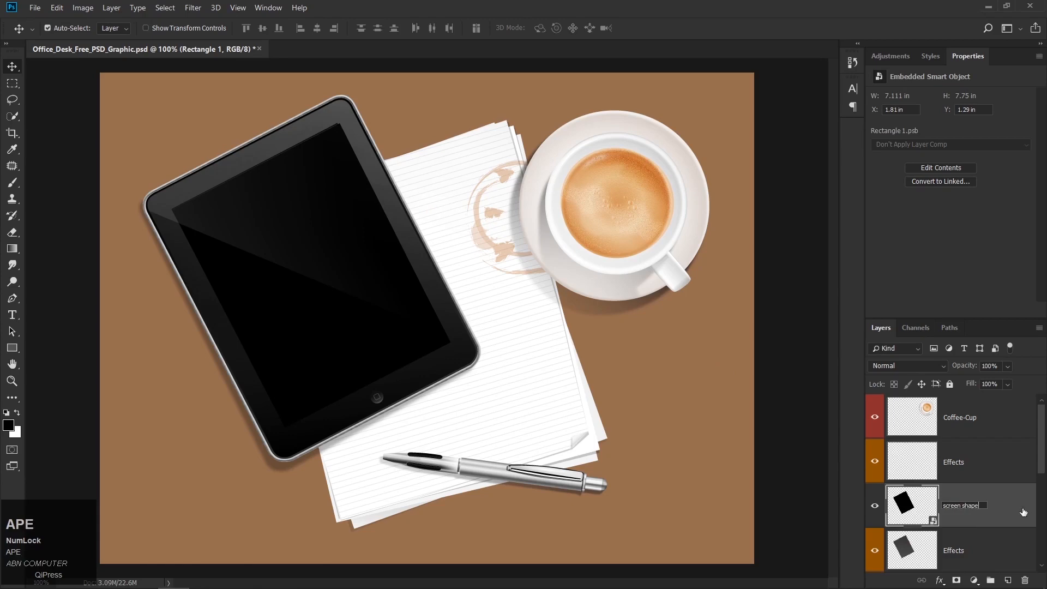
left_click(1023, 512)
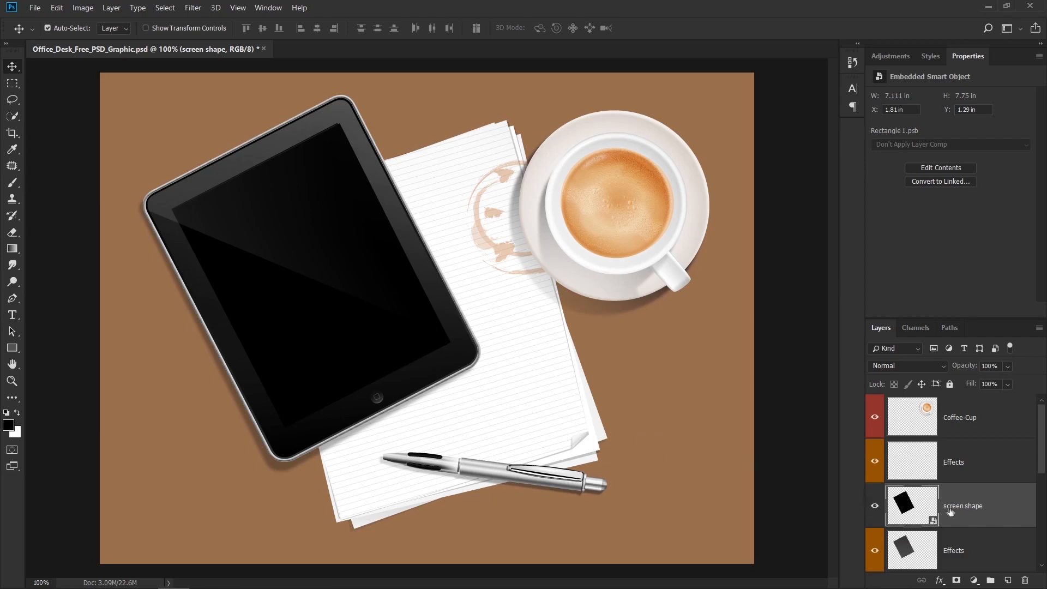
Step: Open the screen shape's contents and copy the blue-scarf portrait photo from the Smart object class folder over the black rectangle
double_click(929, 506)
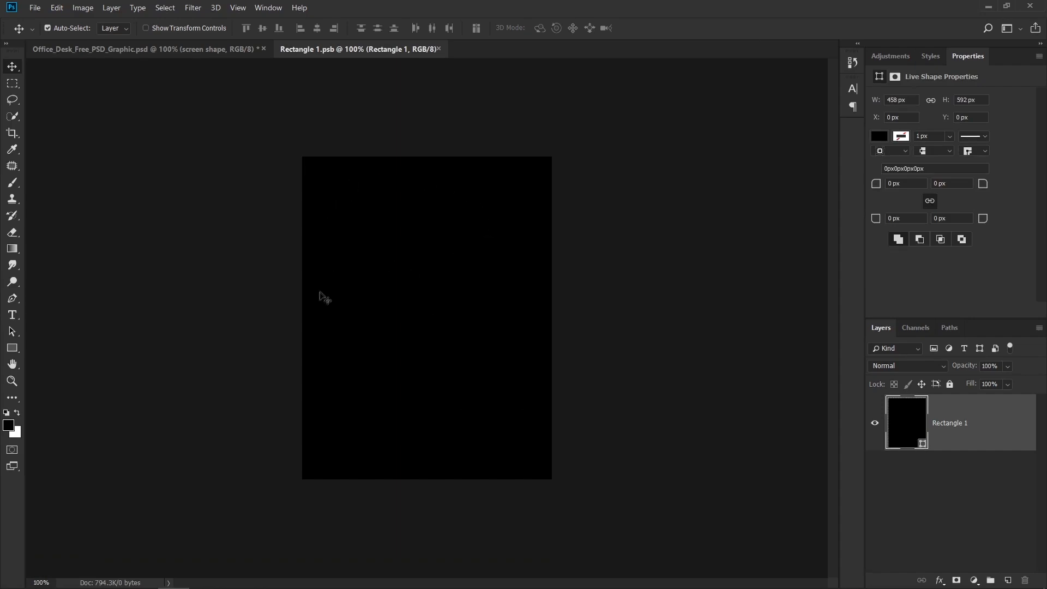
left_click(35, 8)
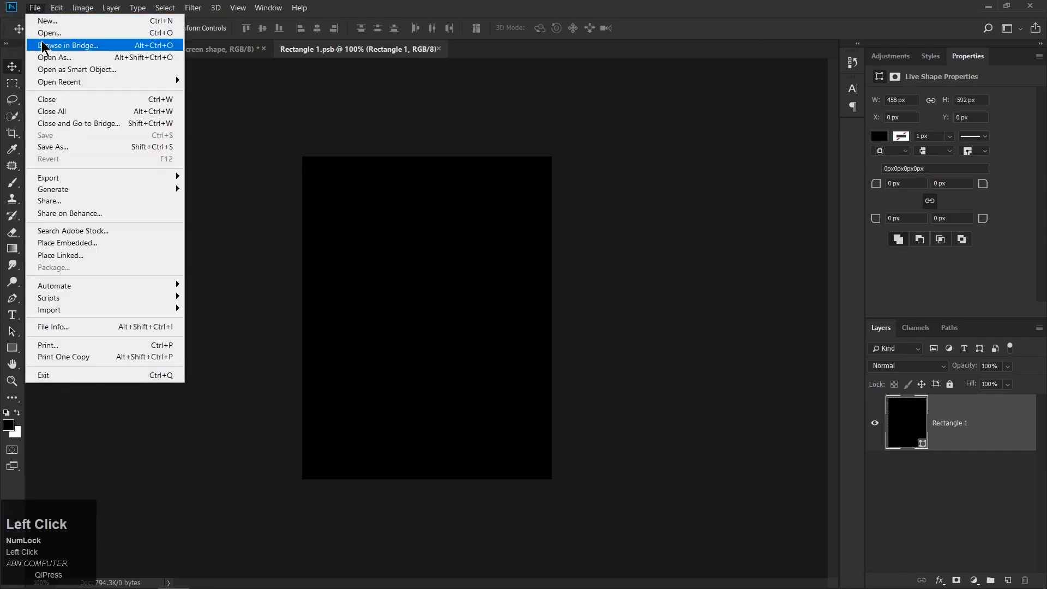
left_click(50, 34)
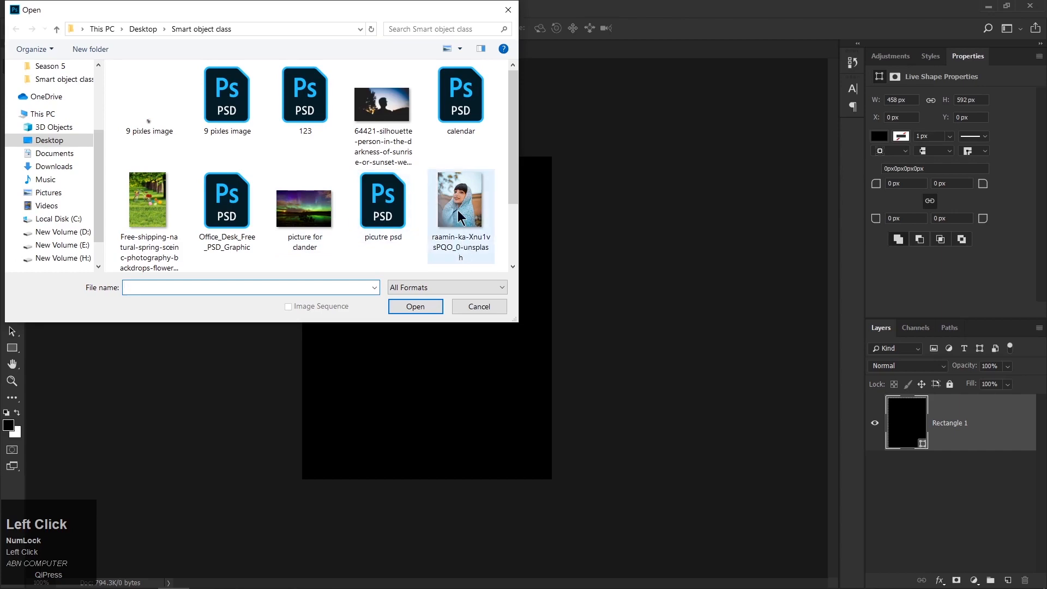
double_click(459, 216)
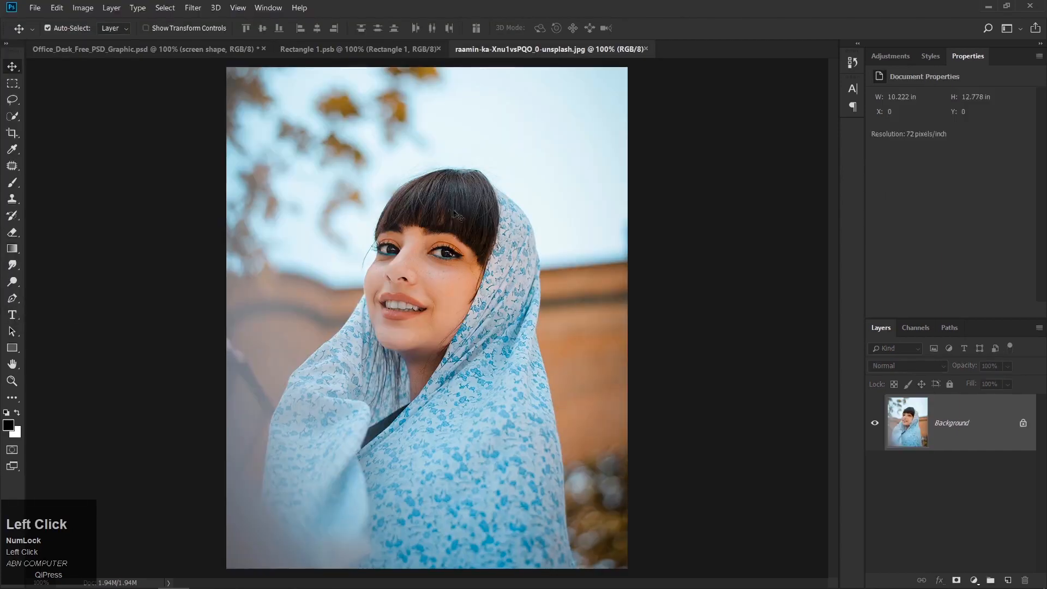
left_click_drag(397, 184, 422, 279)
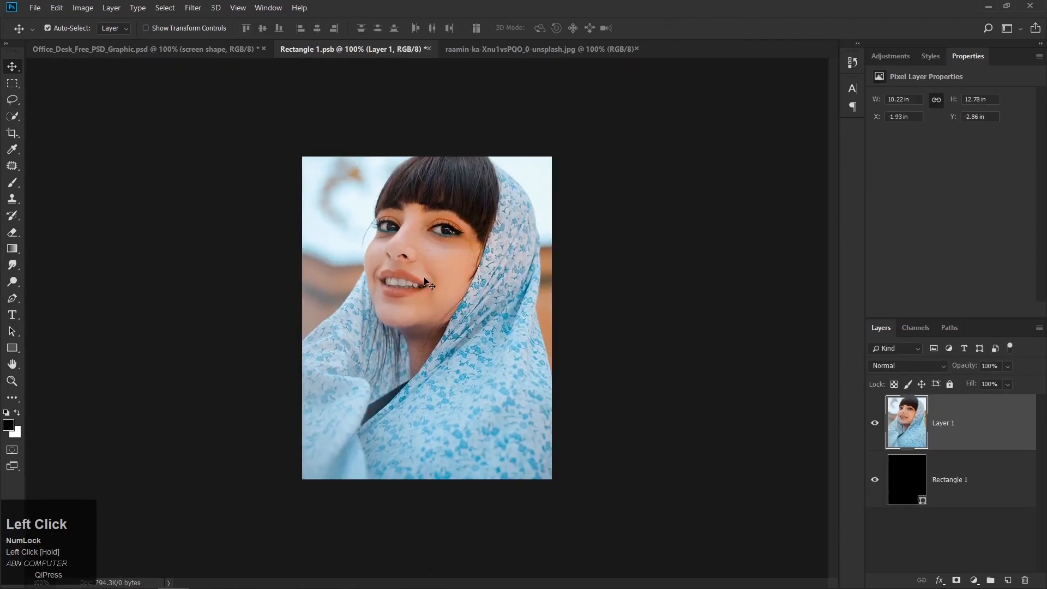
Step: Scale the portrait photo proportionally about its center to about 89.5% and apply the transformation
key("ctrl+t")
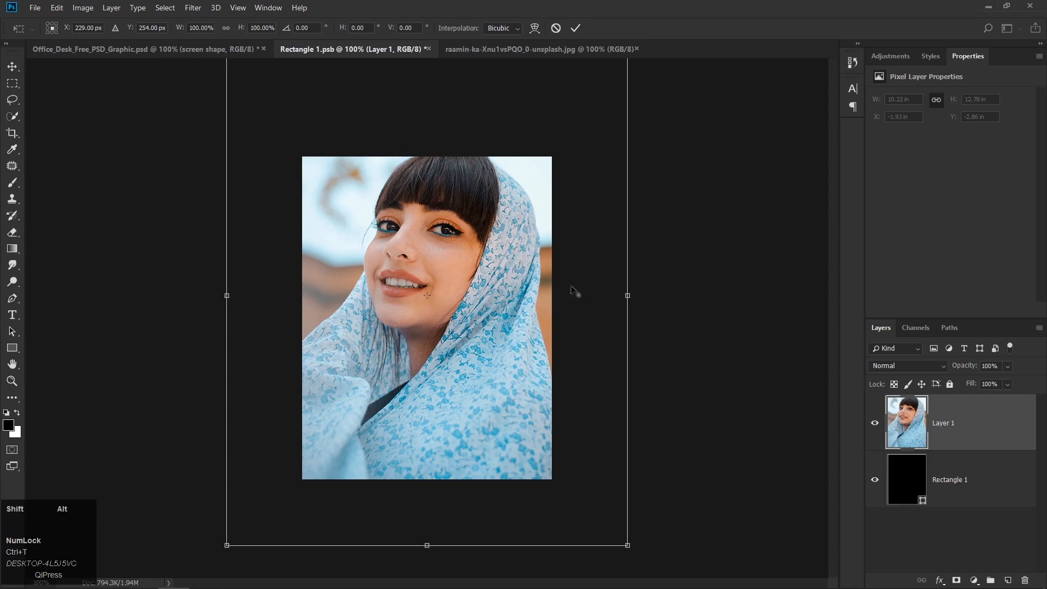
left_click_drag(627, 550, 597, 528)
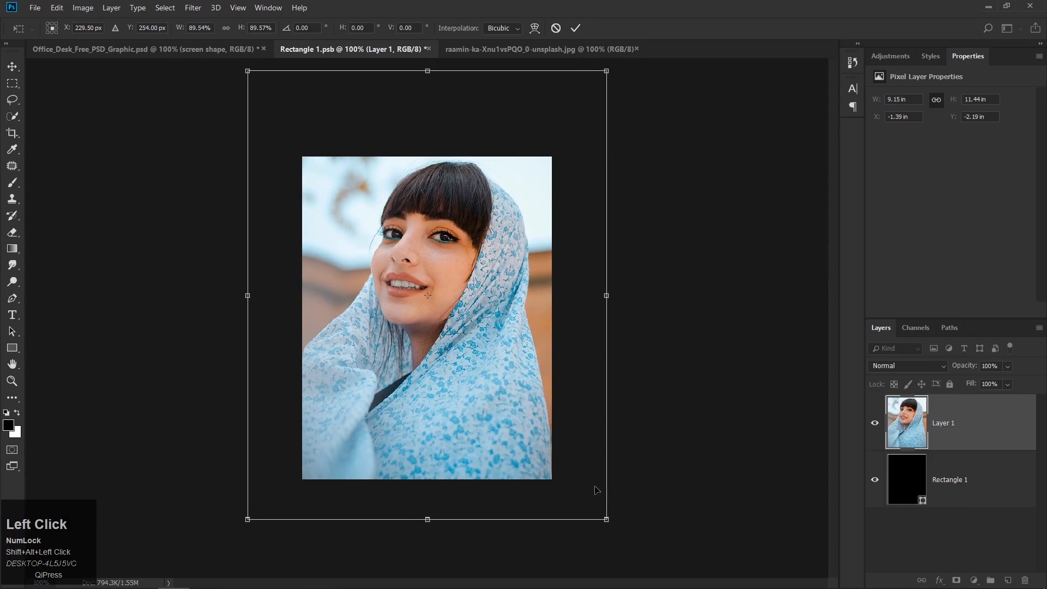
key("Return")
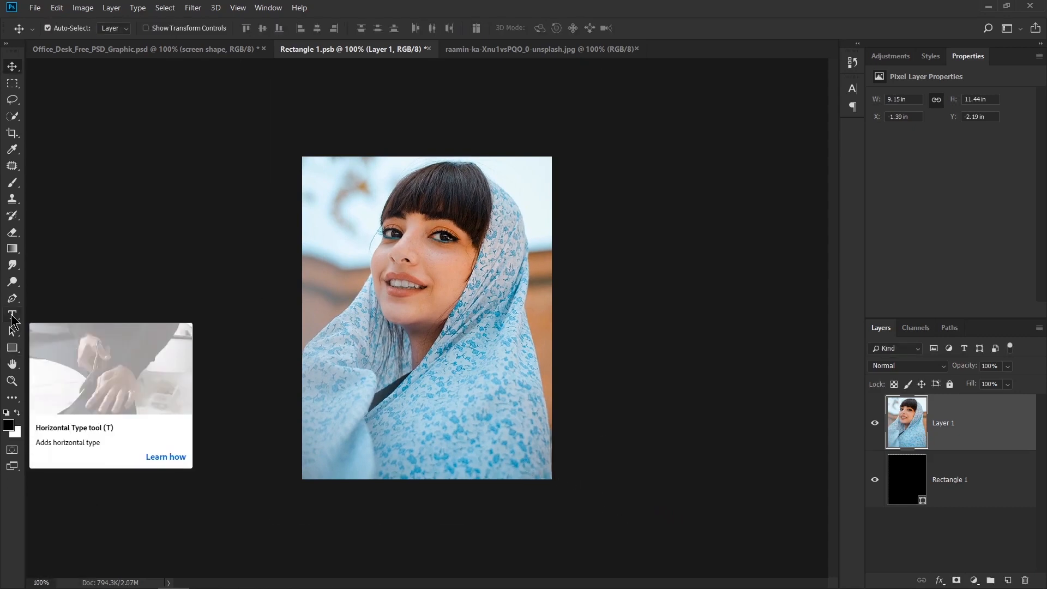
Step: Add the white 60 pt Myriad Pro text "Beautiful" and position it centered near the portrait's lower edge
left_click(12, 316)
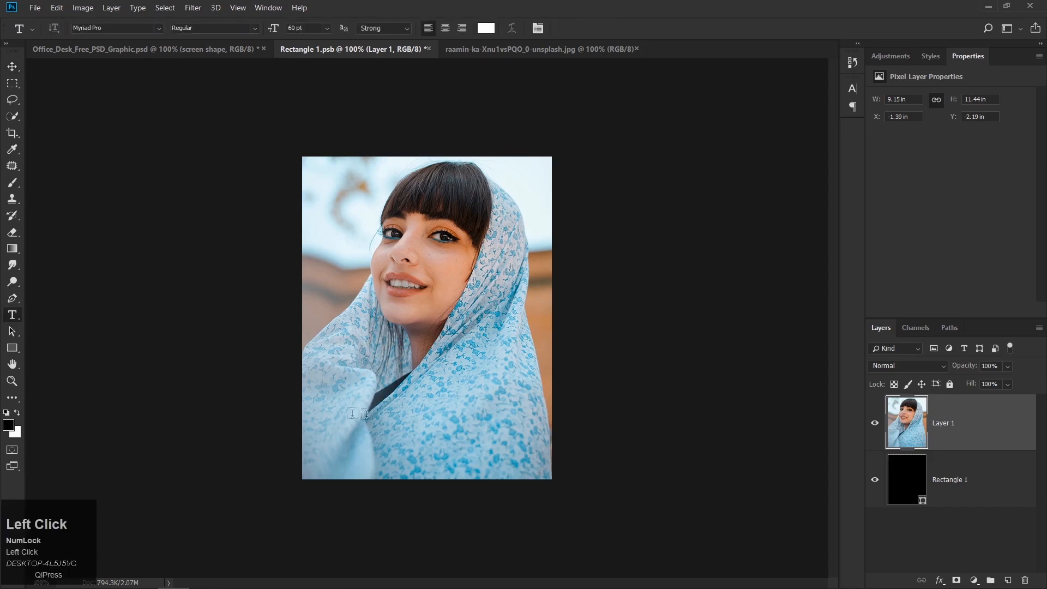
left_click(339, 410)
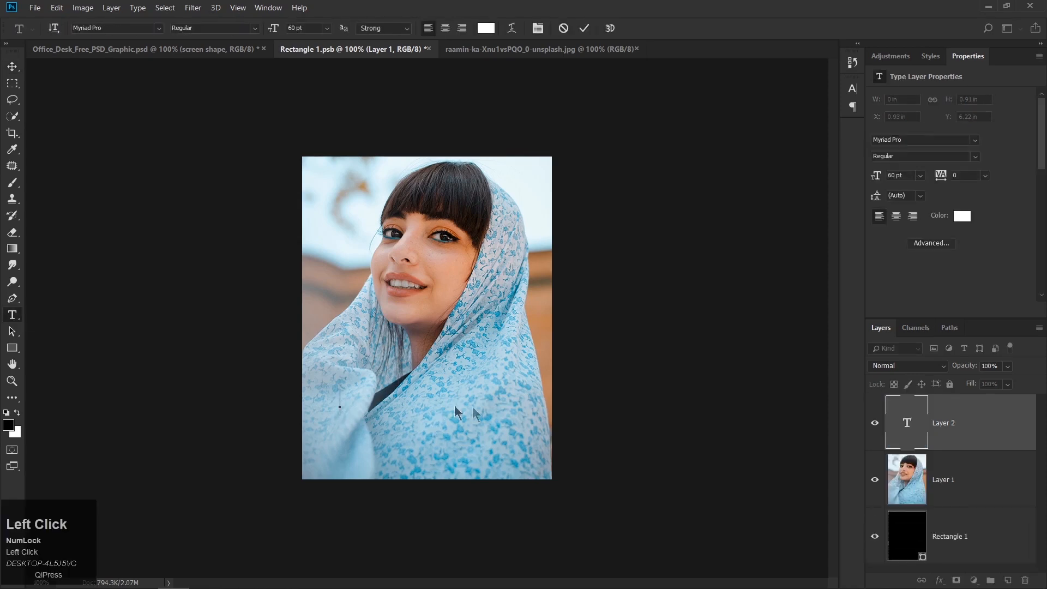
type("Beautiful")
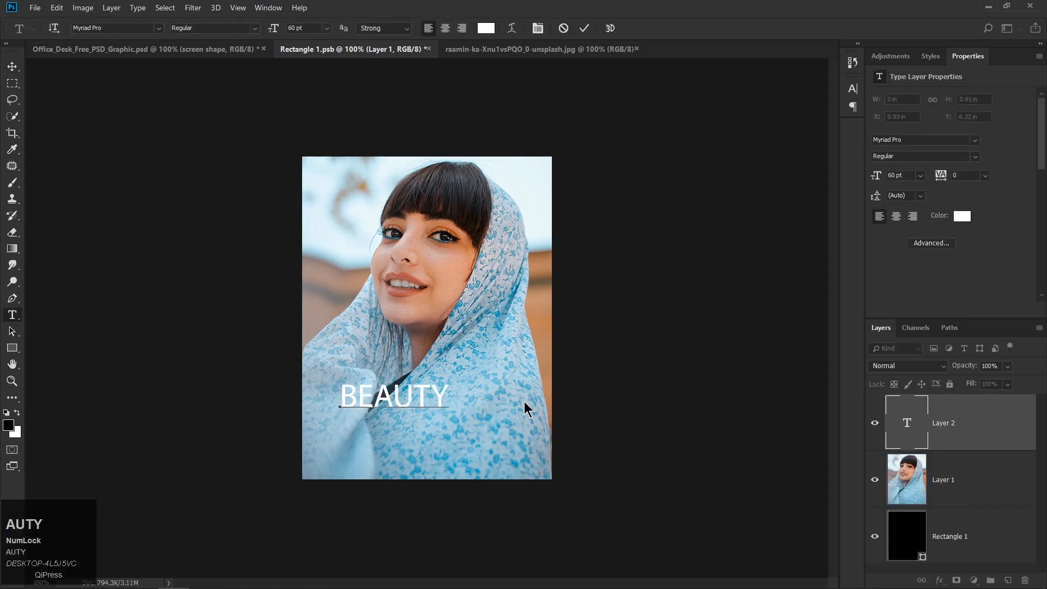
left_click_drag(525, 409, 433, 420)
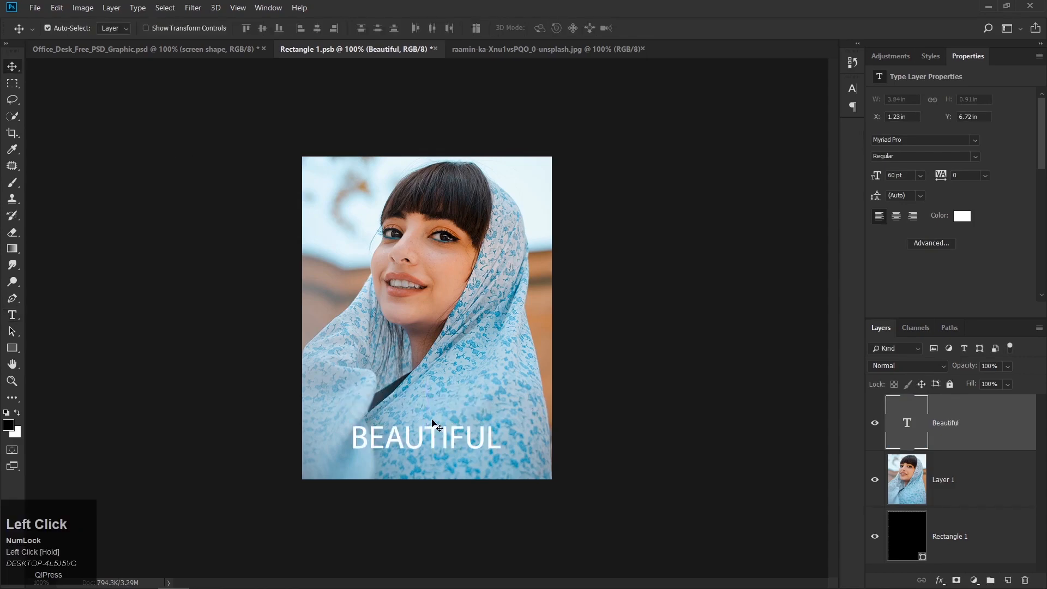
Step: Save the screen shape's edited contents and view the tablet mockup in Office_Desk_Free_PSD_Graphic.psd
left_click(174, 50)
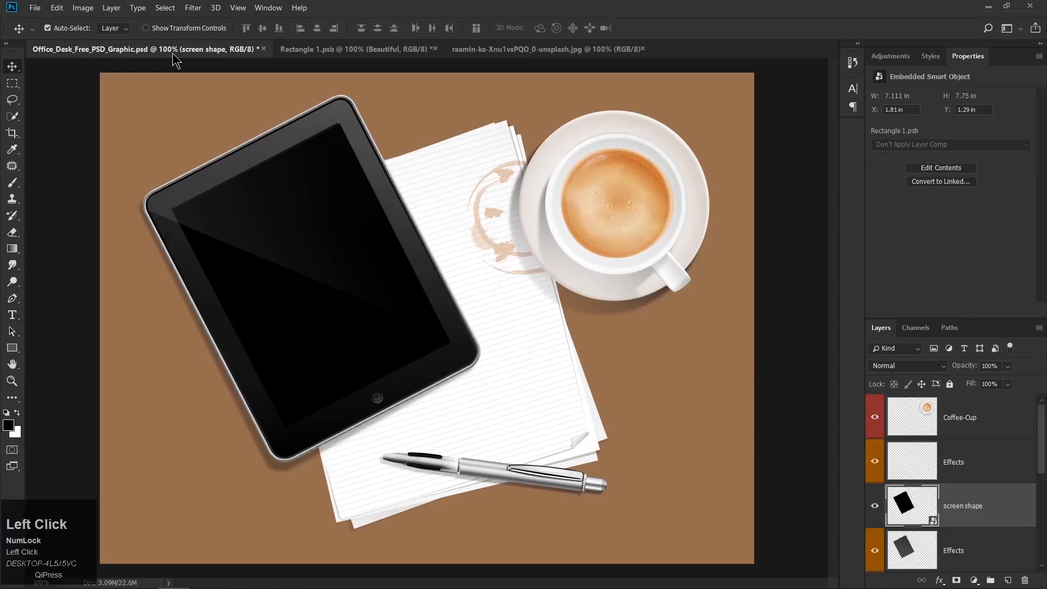
left_click(345, 51)
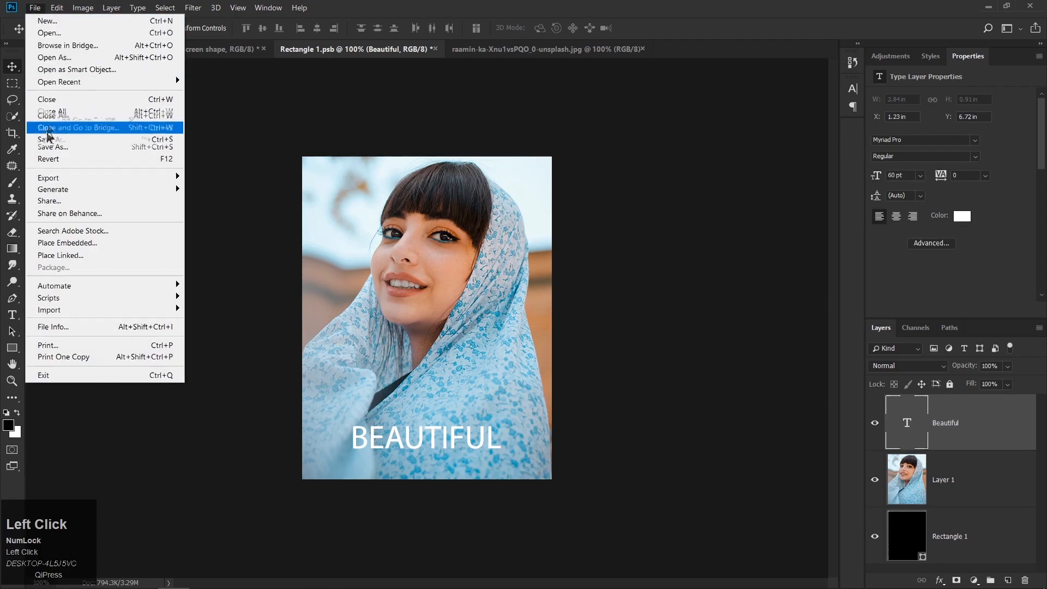
left_click(47, 138)
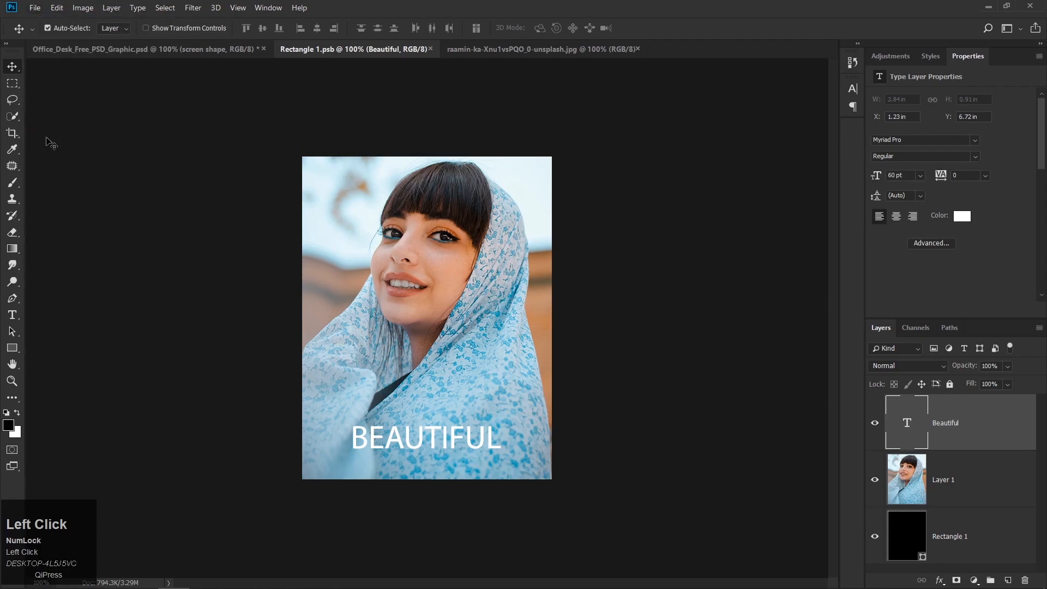
left_click(146, 55)
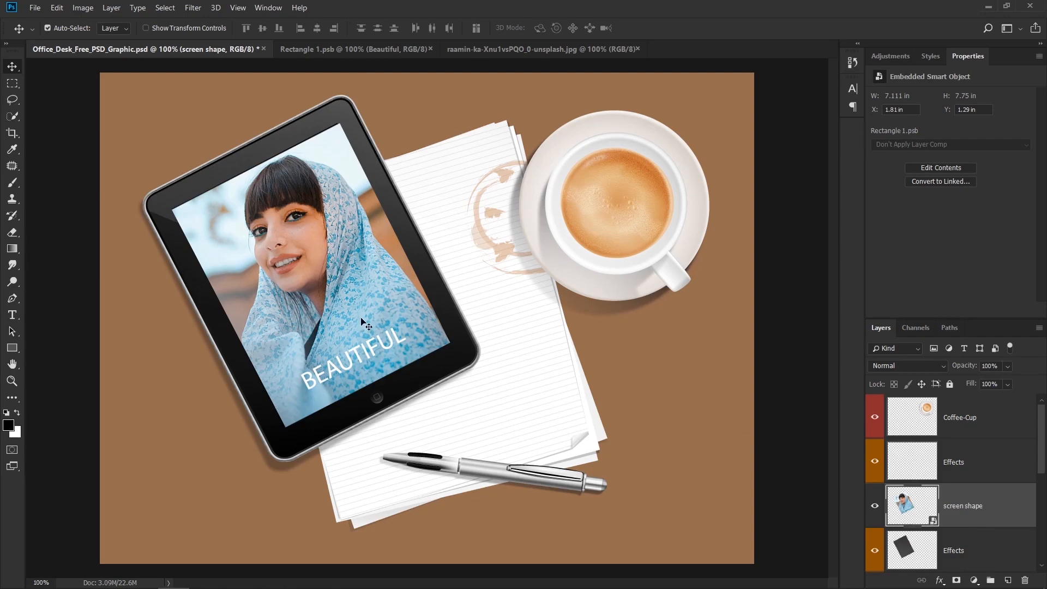
Step: Compare the screen shape's contents in Rectangle 1.psb with the tablet screen in the desk mockup
left_click(339, 50)
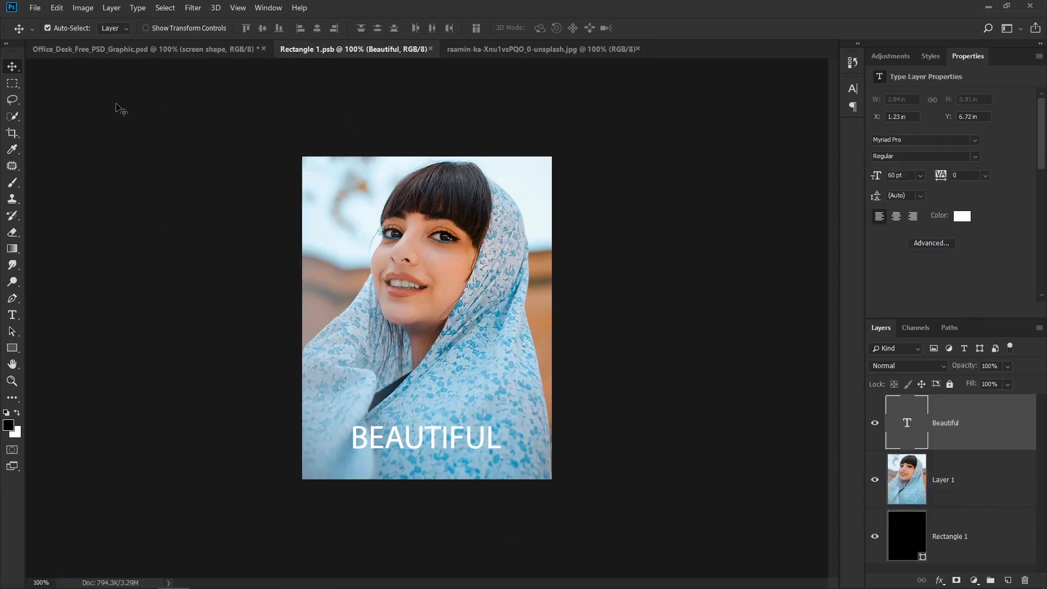
left_click(104, 50)
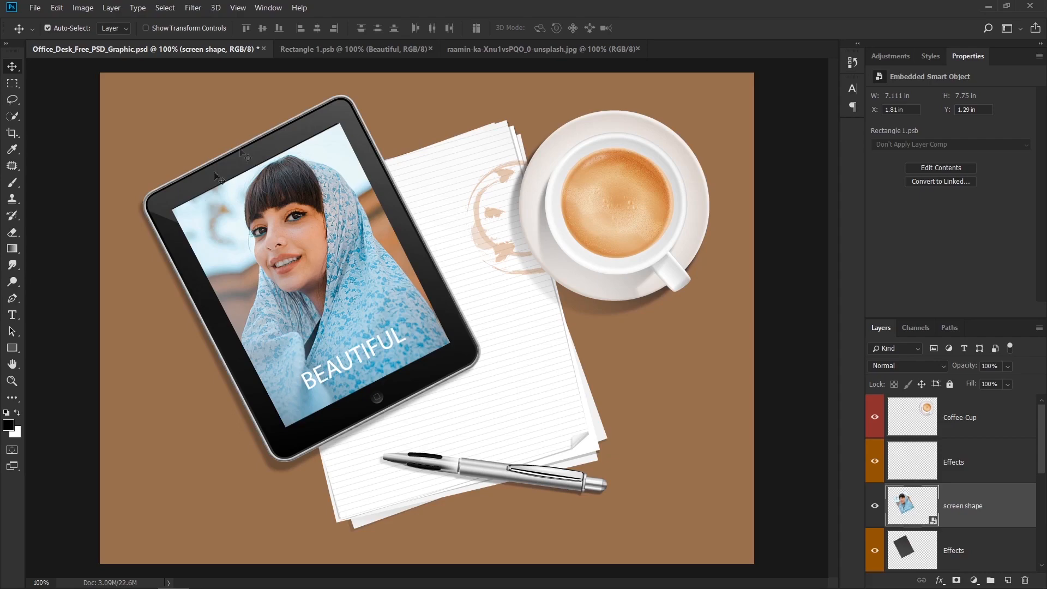
left_click(365, 49)
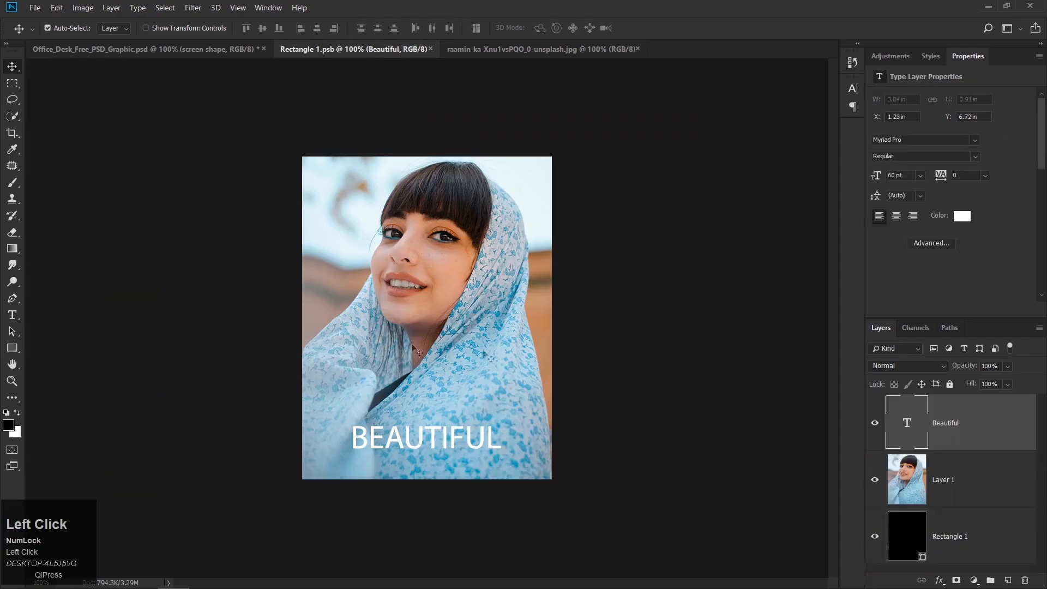
left_click(164, 50)
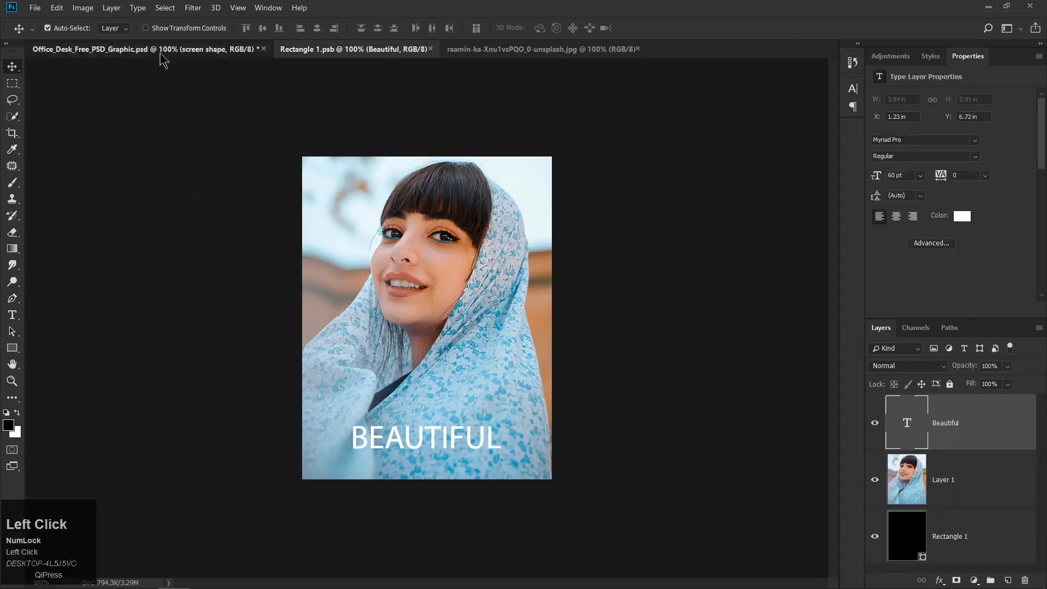
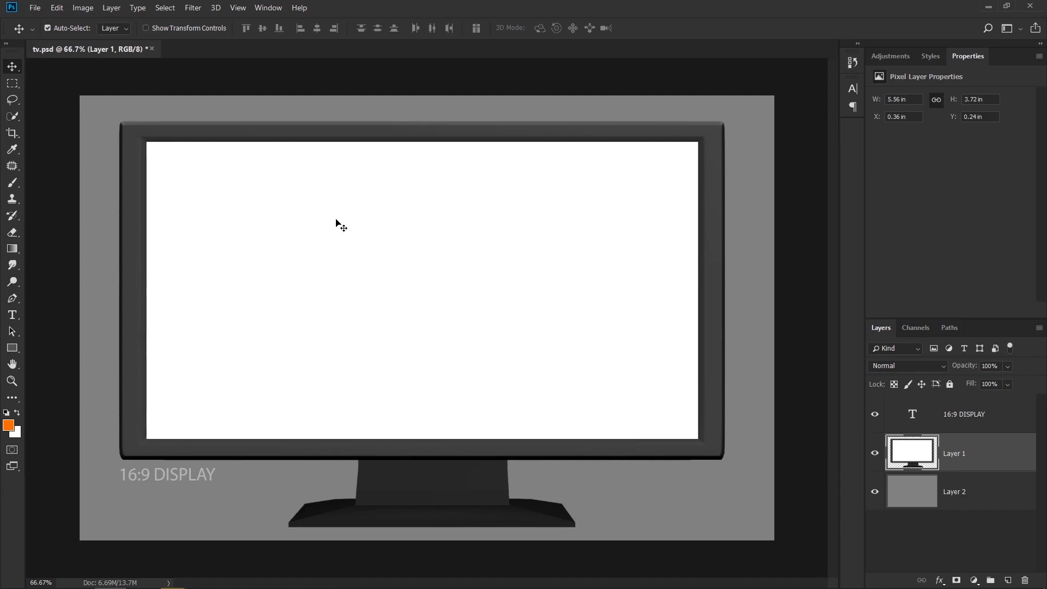
Step: Try bringing 01.jpg from the Ertughral pictures folder into tv.psd as a regular layer, and discard it along with the opened image
left_click(35, 8)
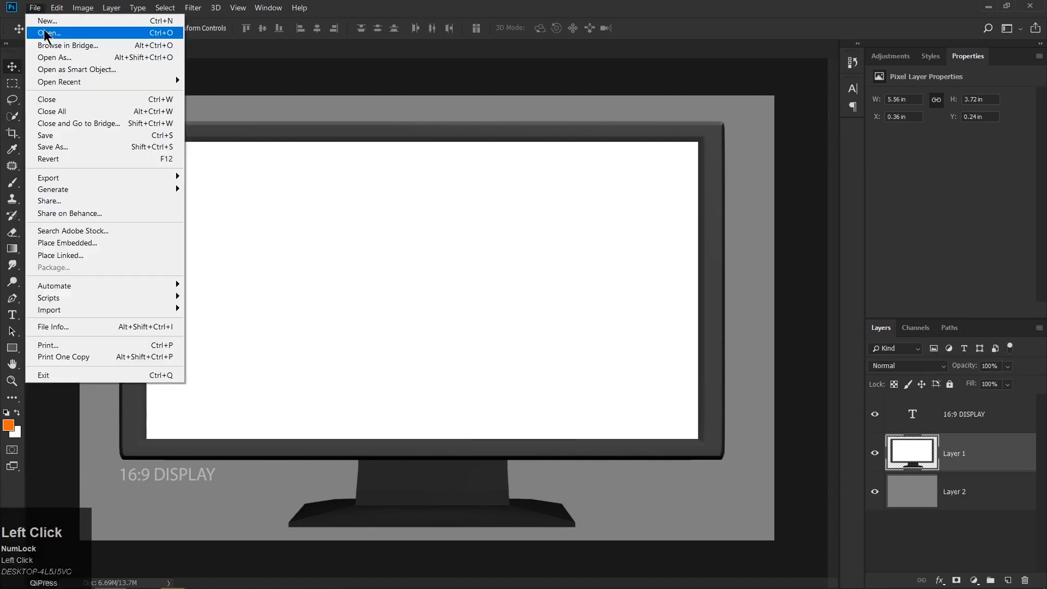
left_click(49, 33)
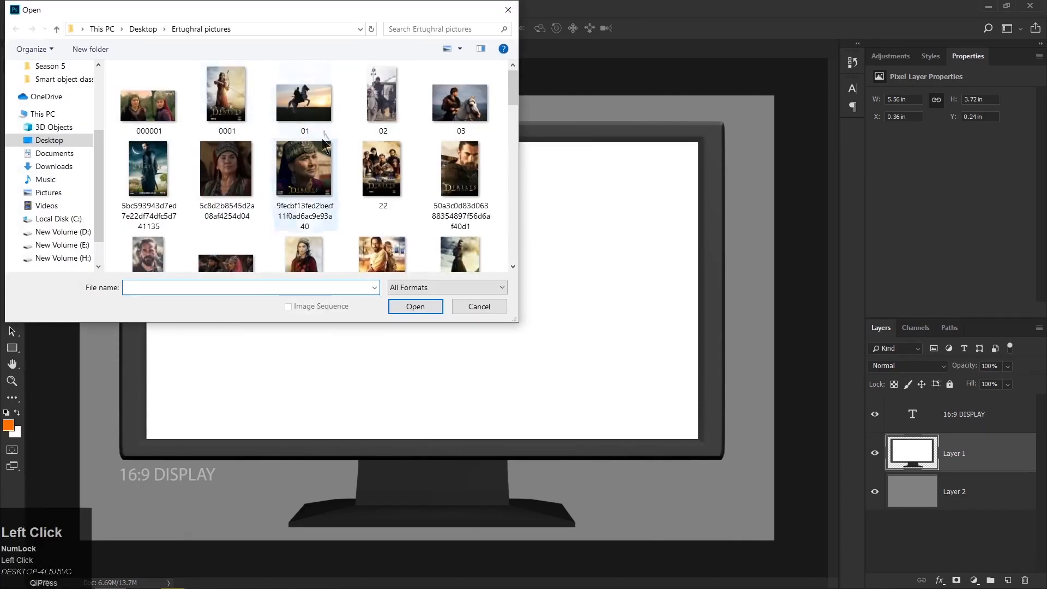
left_click(294, 114)
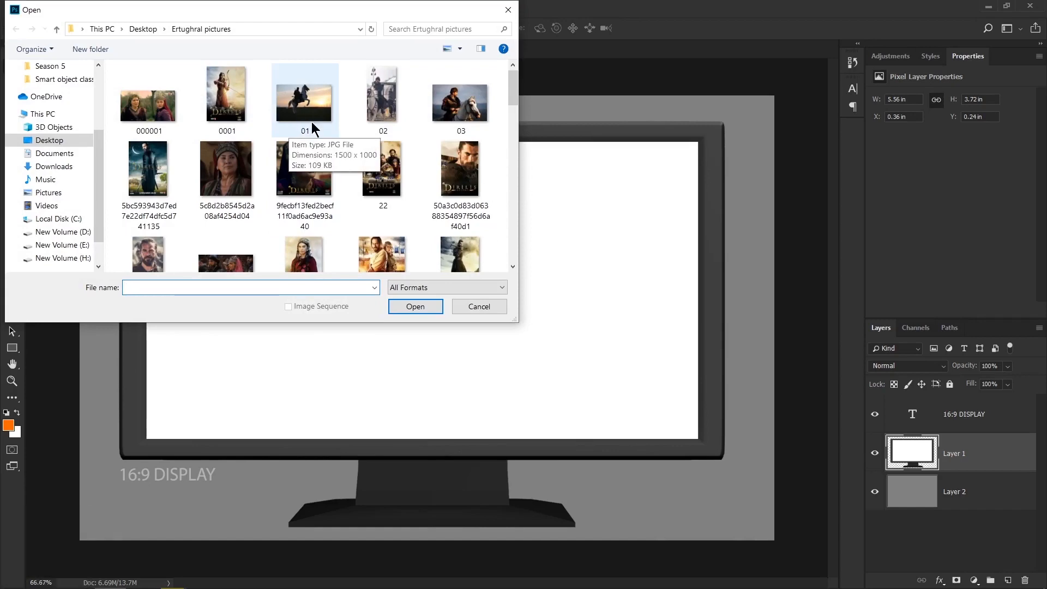
left_click(413, 305)
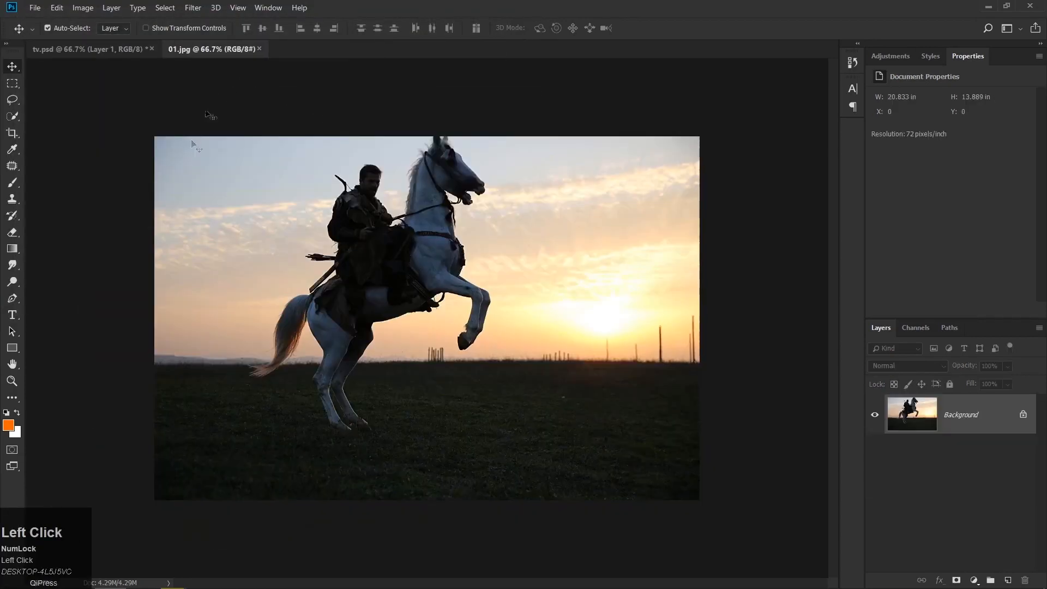
left_click_drag(414, 243, 437, 262)
key("Delete")
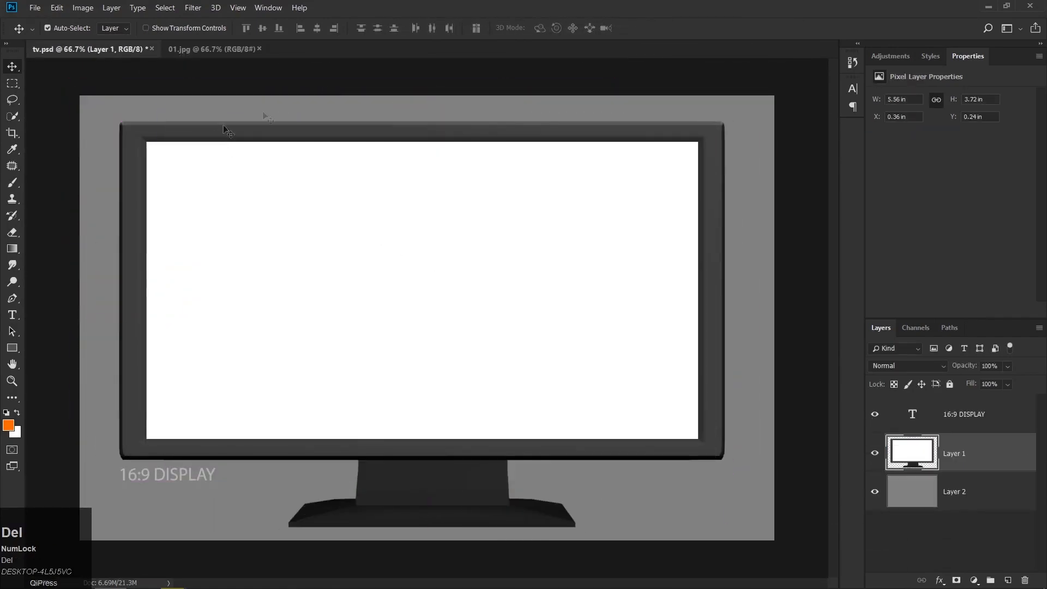
left_click(260, 49)
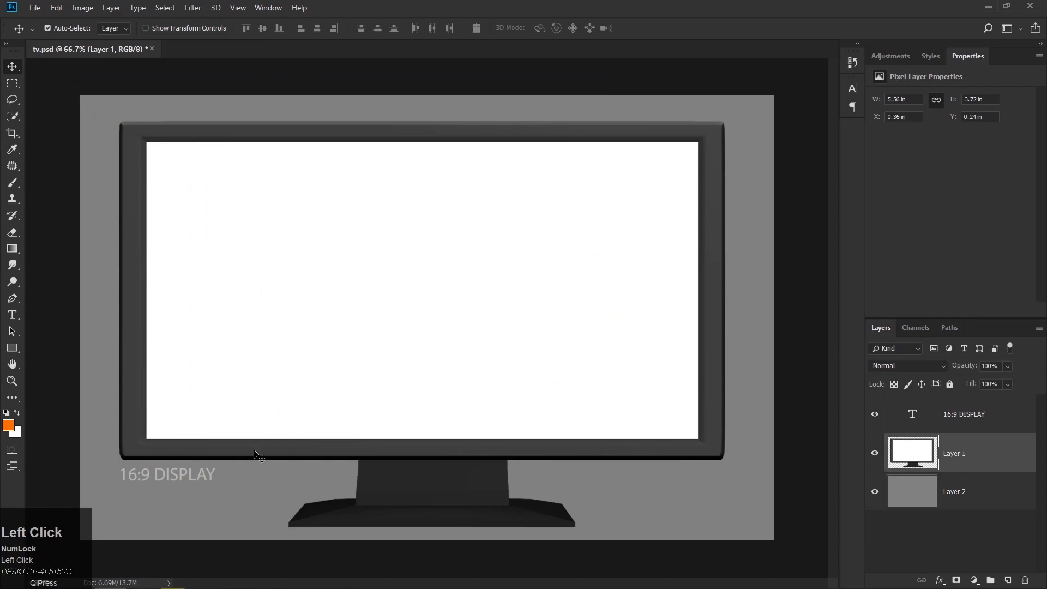
Step: Place image 01 directly from the Ertughral pictures folder window into tv.psd above Layer 1 as an embedded Smart Object
left_click(141, 579)
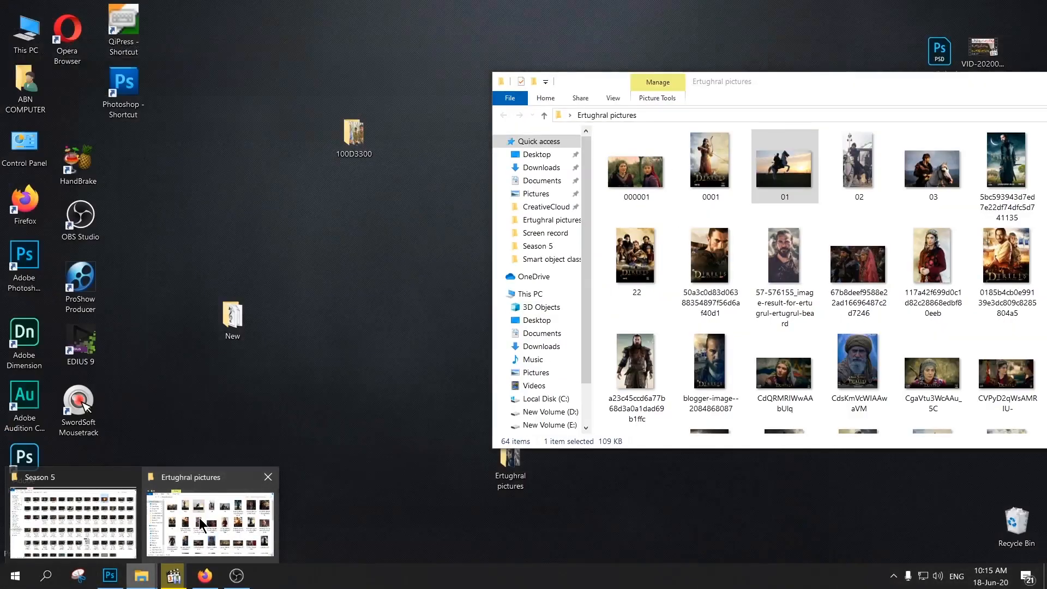
left_click(198, 518)
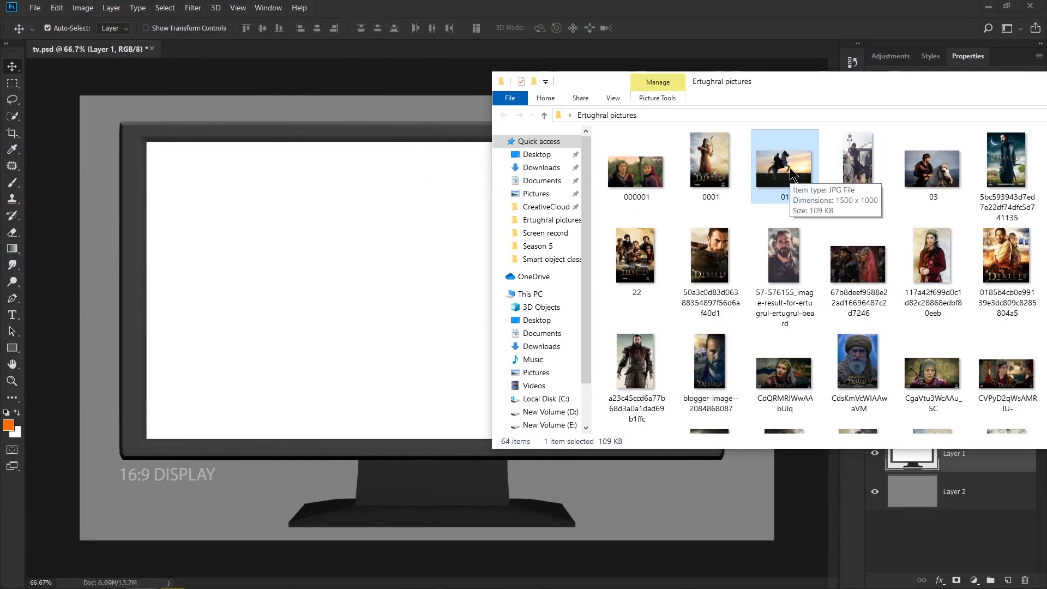
left_click_drag(790, 168, 318, 257)
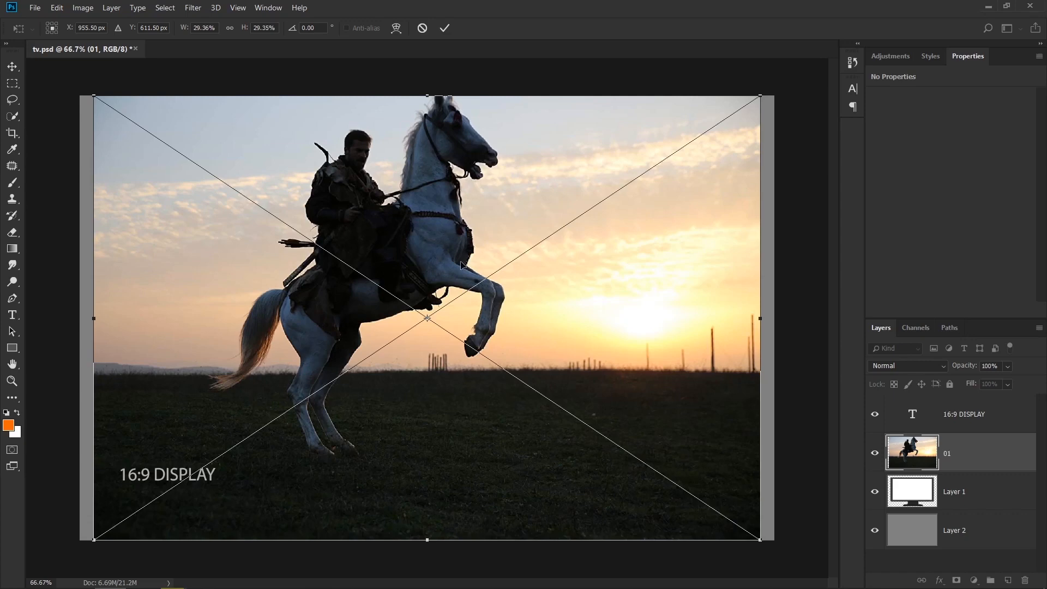
key("Return")
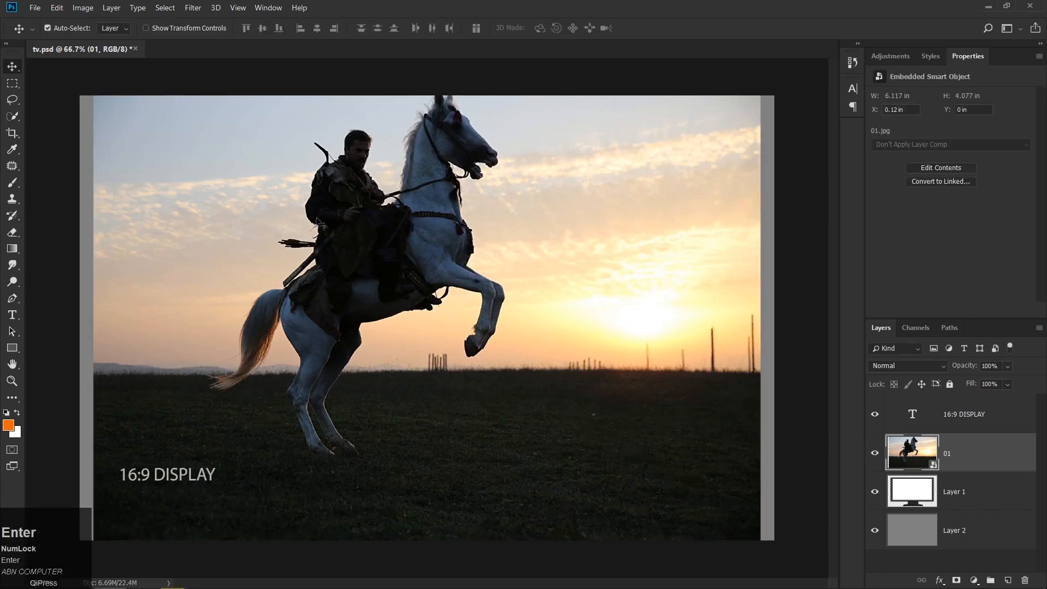
Step: Review the general preferences for placing images, including Resize Image During Place and Always Create Smart Objects when Placing, keeping both enabled
left_click(58, 8)
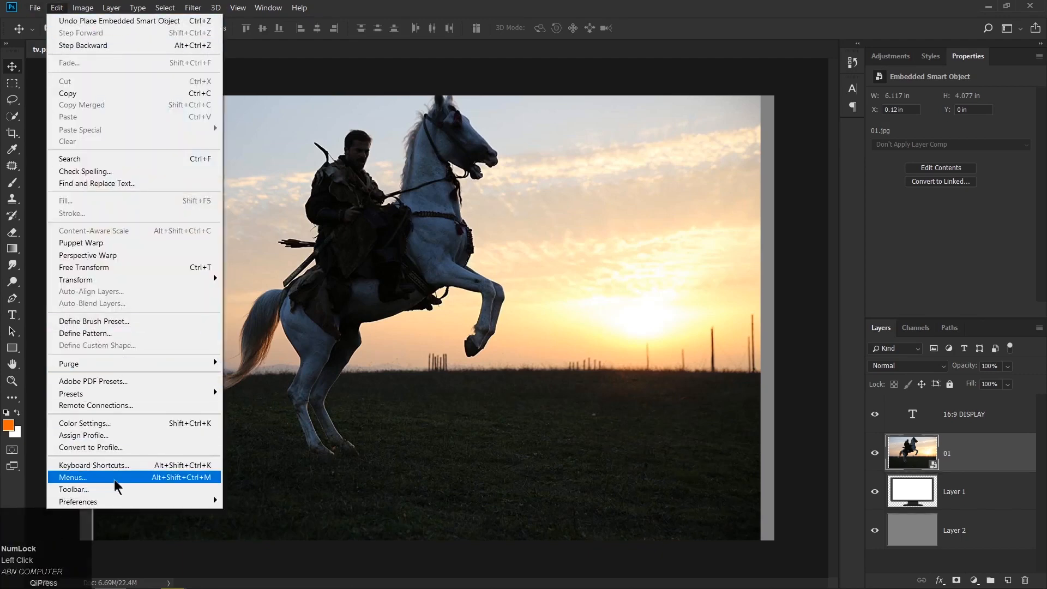
mouse_move(113, 500)
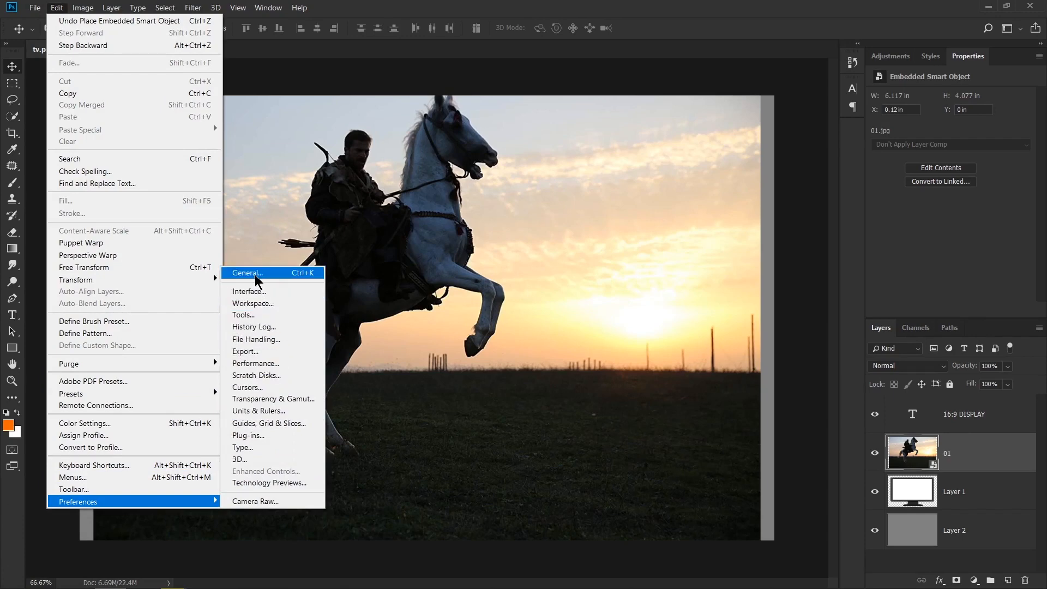
left_click(285, 274)
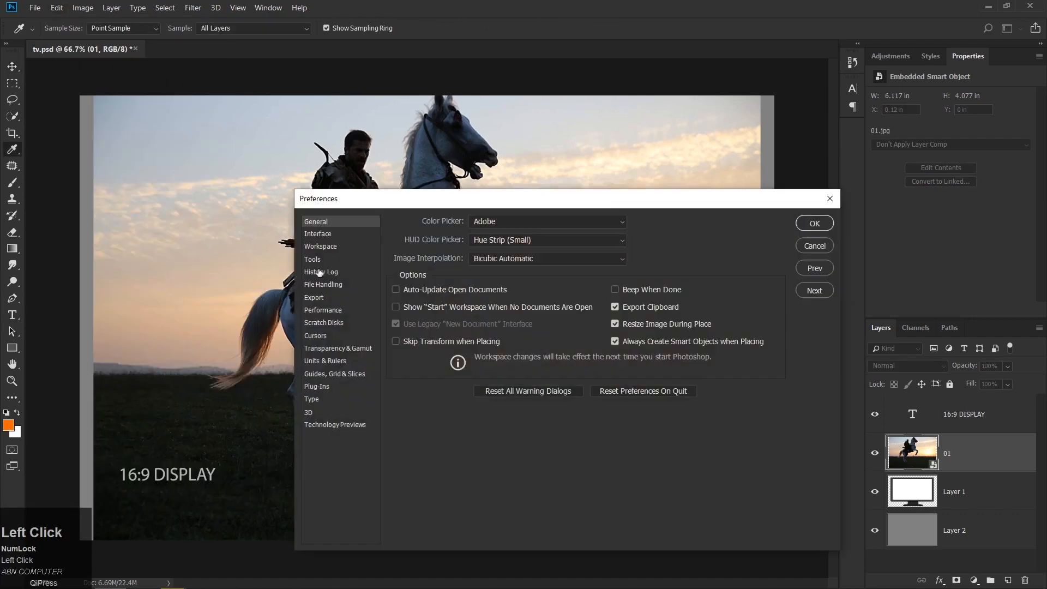
left_click_drag(380, 202, 221, 118)
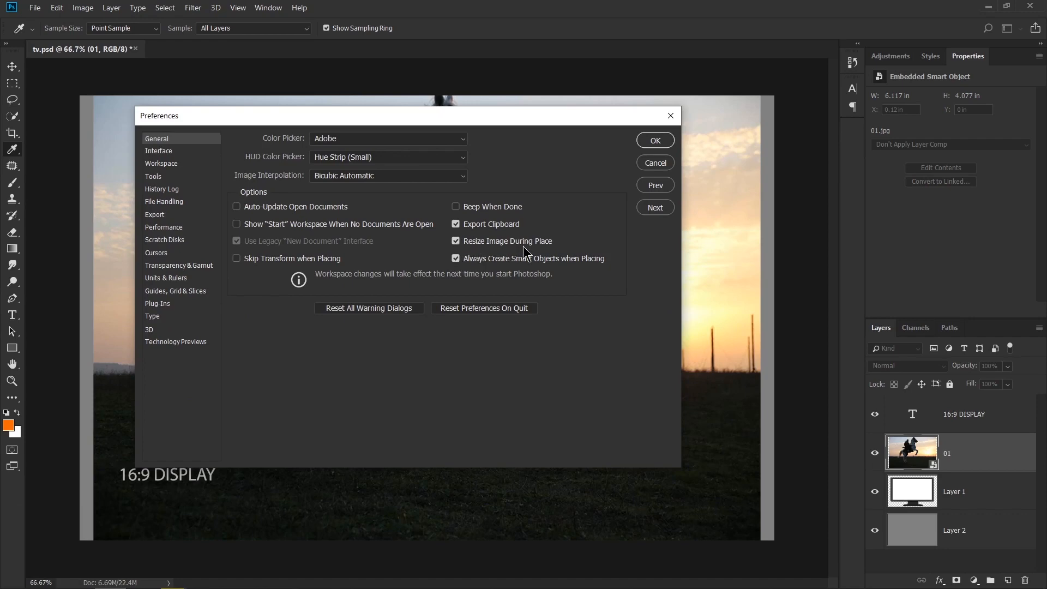
left_click_drag(420, 116, 617, 127)
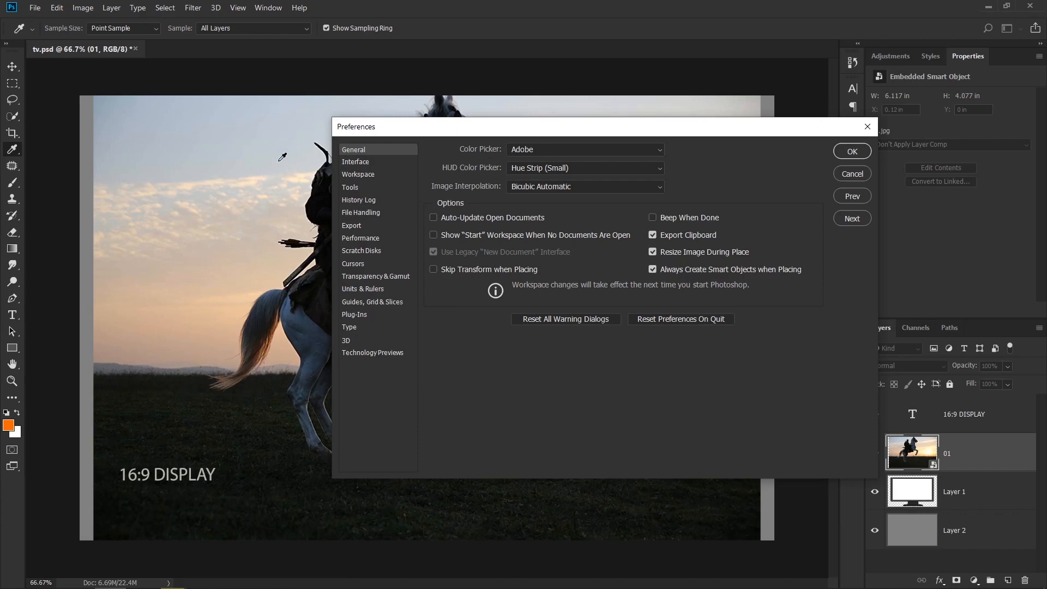
left_click(652, 253)
left_click(653, 252)
left_click(852, 156)
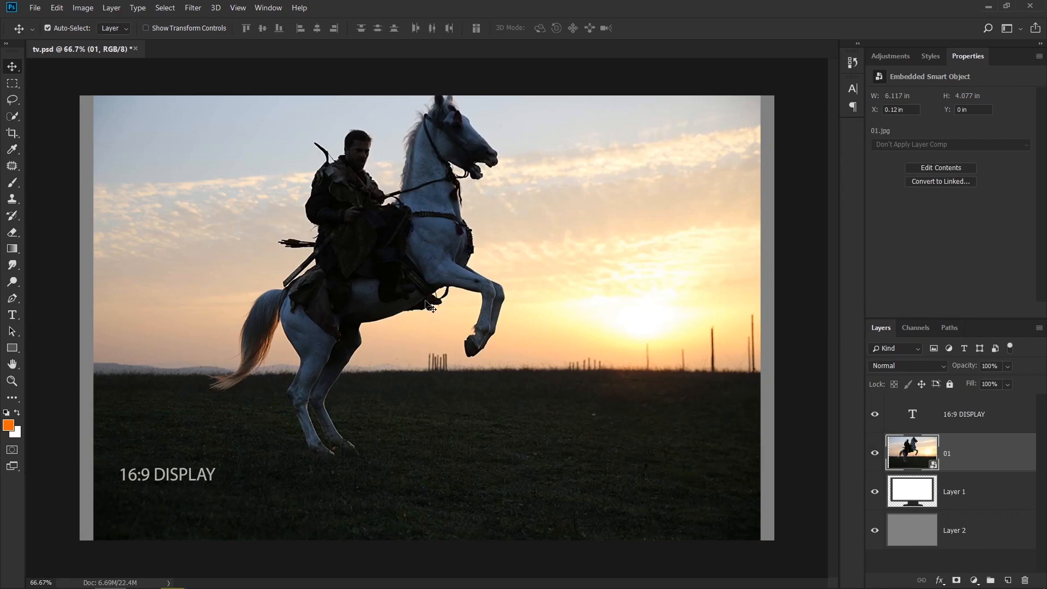
Step: Transform Smart Object 01 to fit the TV screen, scaling it to about 24.46% width and 19.73% height
key("ctrl")
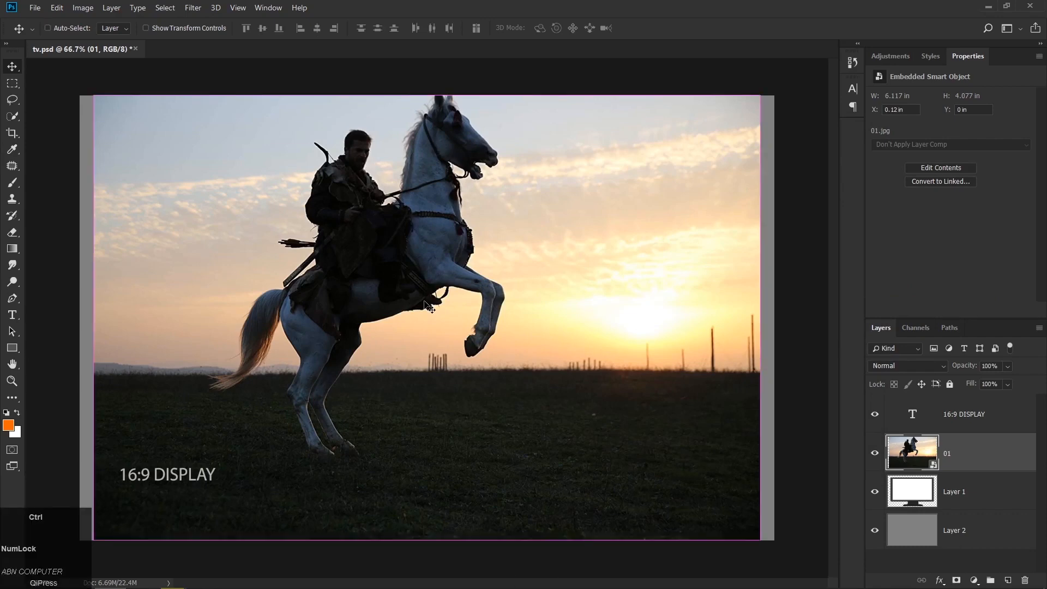
key("ctrl+t")
left_click_drag(588, 191, 542, 210)
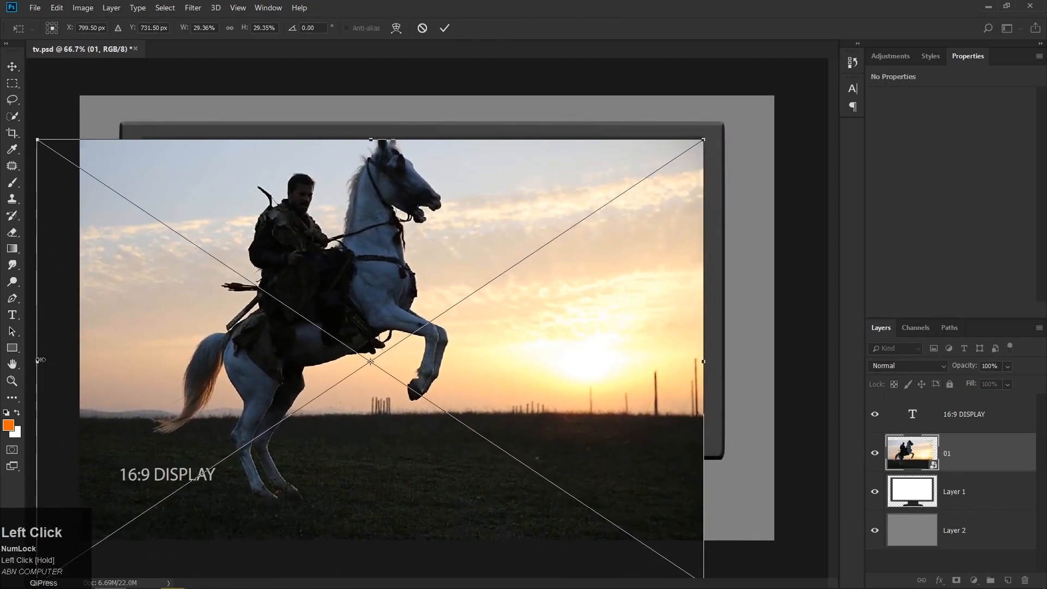
left_click_drag(39, 360, 148, 361)
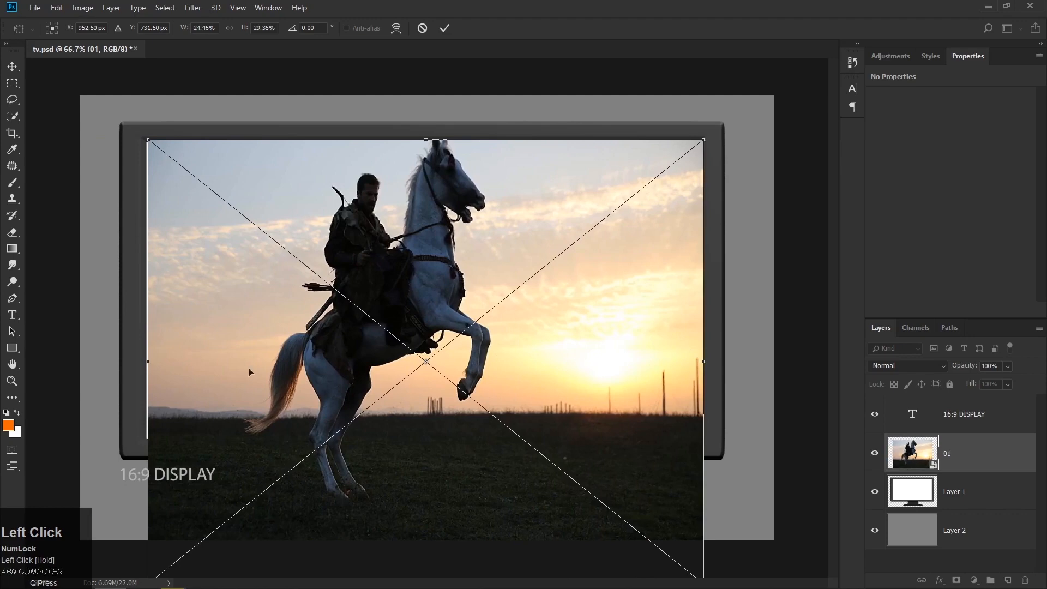
left_click_drag(425, 142, 425, 228)
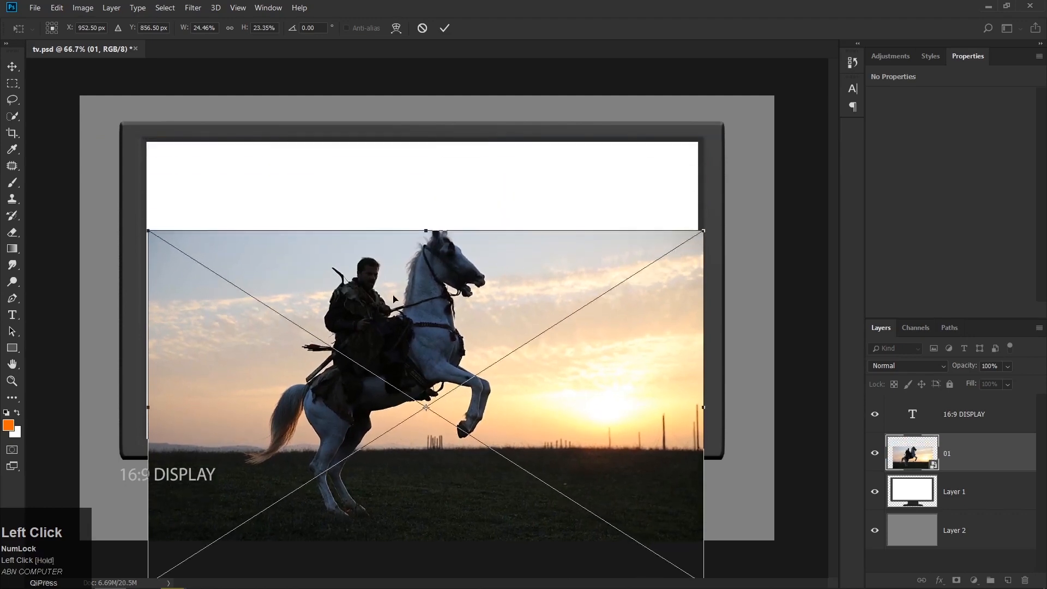
left_click_drag(396, 297, 390, 210)
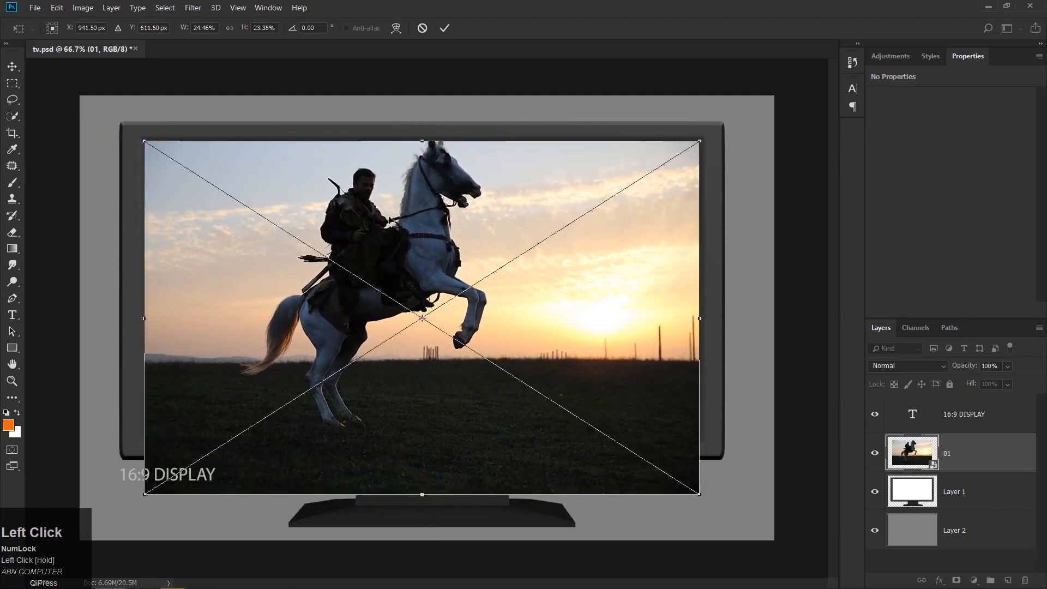
left_click_drag(422, 496, 443, 439)
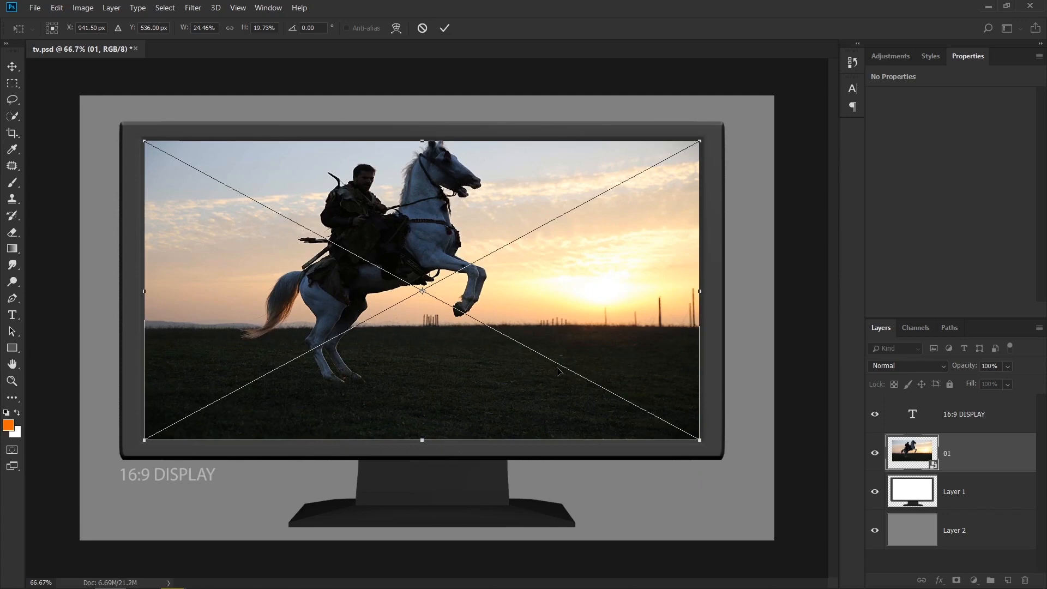
key("Return")
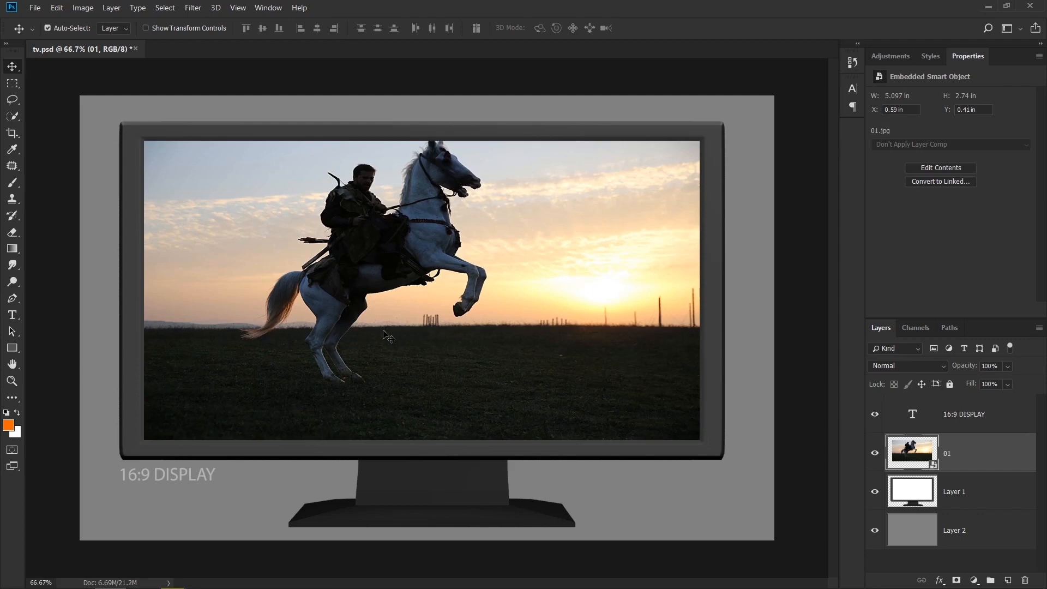
Step: Toggle the visibility of layer 01 to compare the TV screen with and without the placed image
left_click(875, 454)
left_click(872, 457)
left_click(873, 457)
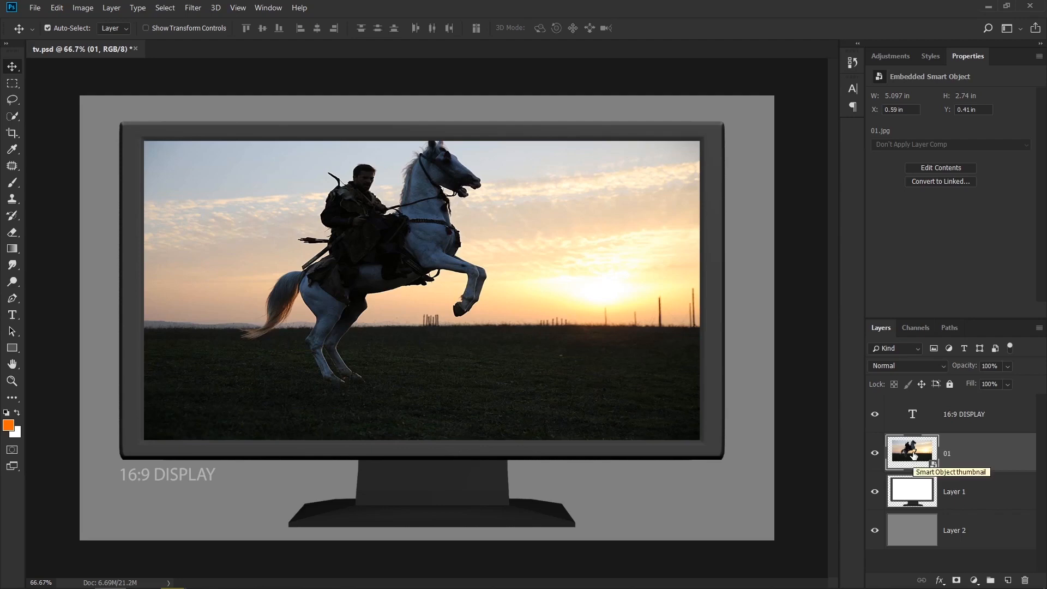
Step: Open the contents of Smart Object 01 and paint a soft orange patch over the lower-left area on a new layer
double_click(913, 452)
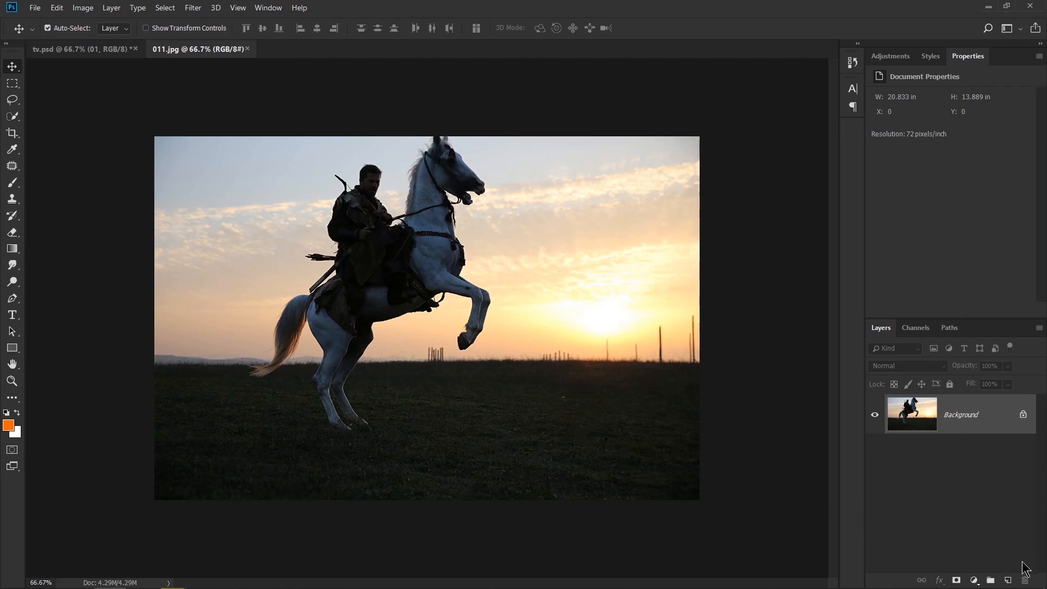
left_click(1008, 580)
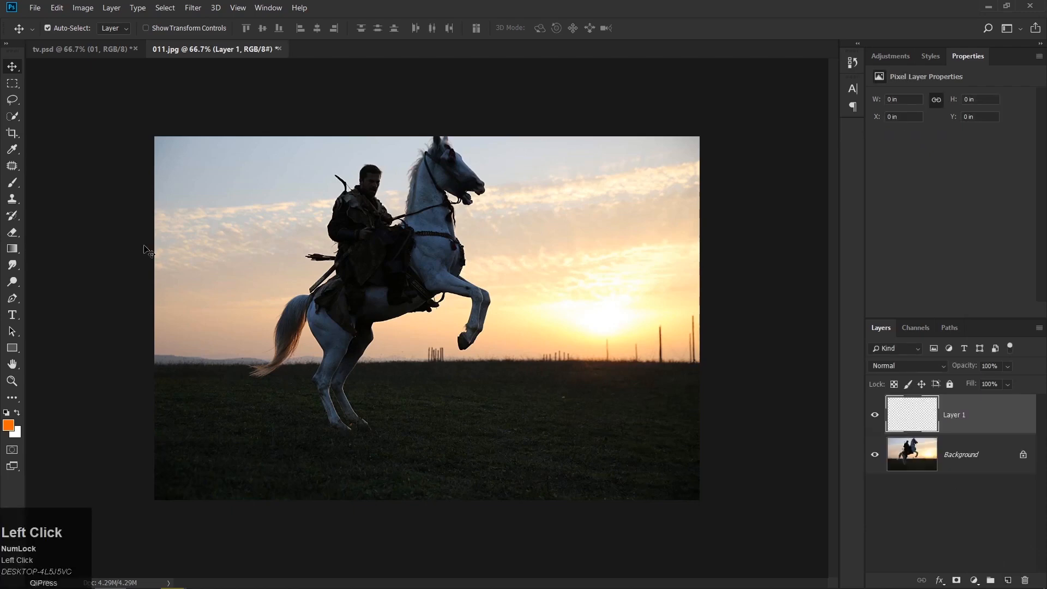
left_click(13, 183)
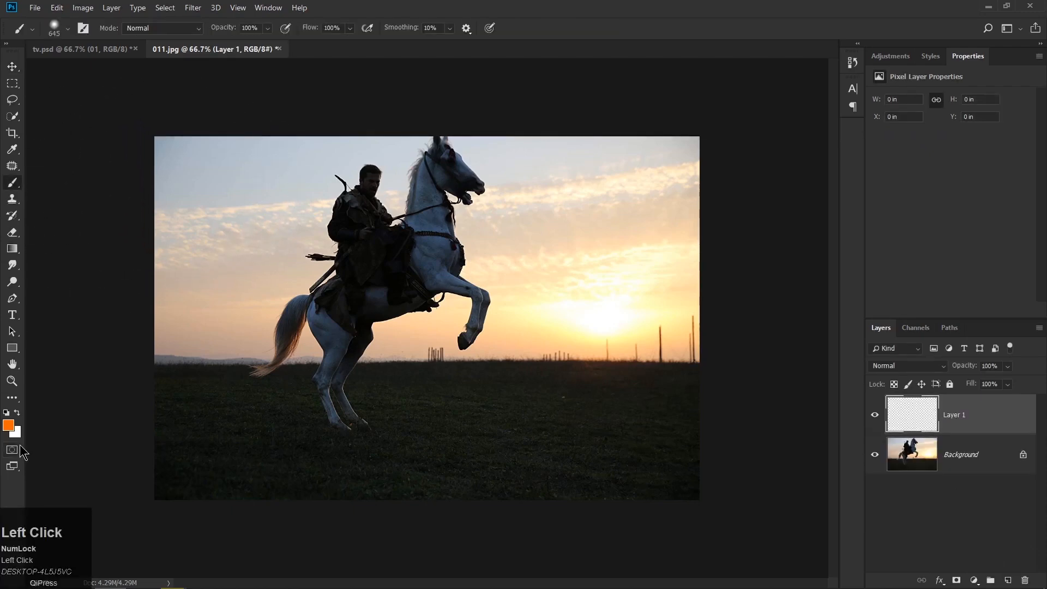
left_click_drag(218, 359, 332, 346)
Step: Set the foreground color to blue 0080ff and paint over the upper-left sky on Layer 1
left_click(6, 430)
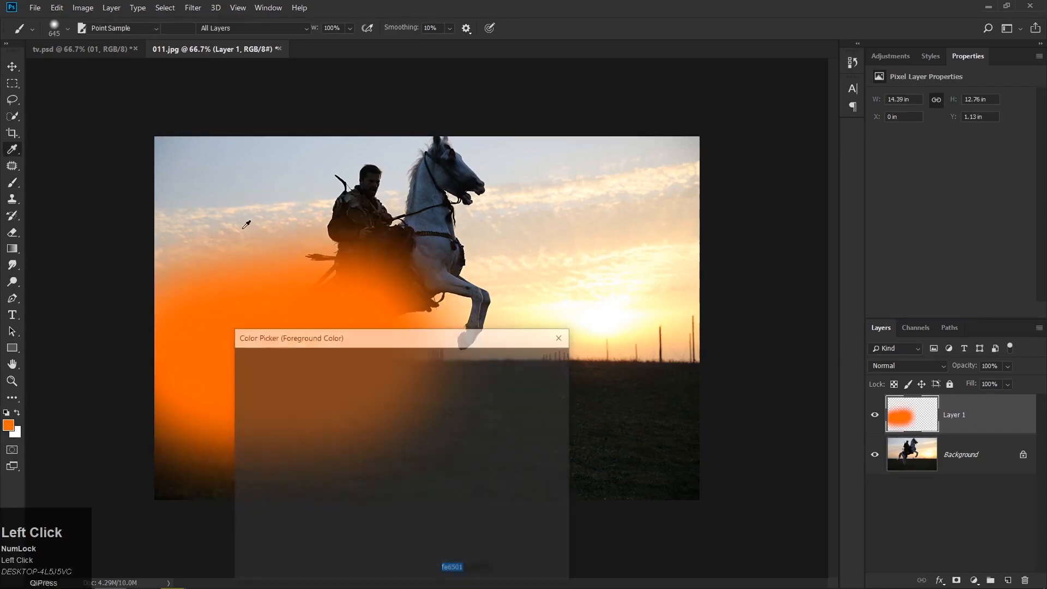
left_click(230, 168)
left_click_drag(377, 377, 416, 356)
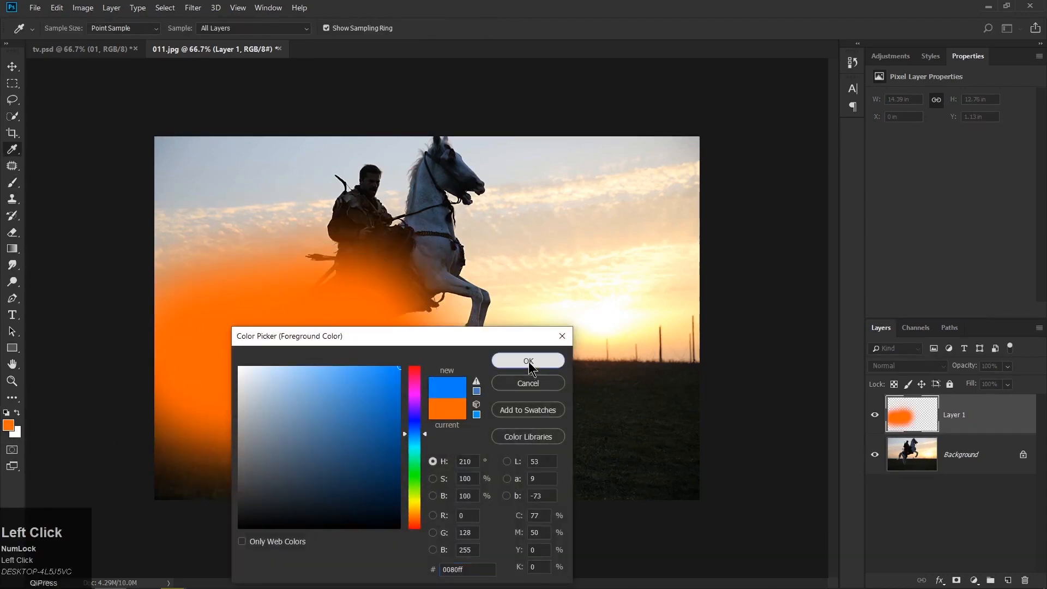
left_click(528, 361)
mouse_move(164, 164)
left_mouse_down()
mouse_move(334, 169)
mouse_move(355, 155)
mouse_move(410, 159)
left_mouse_up()
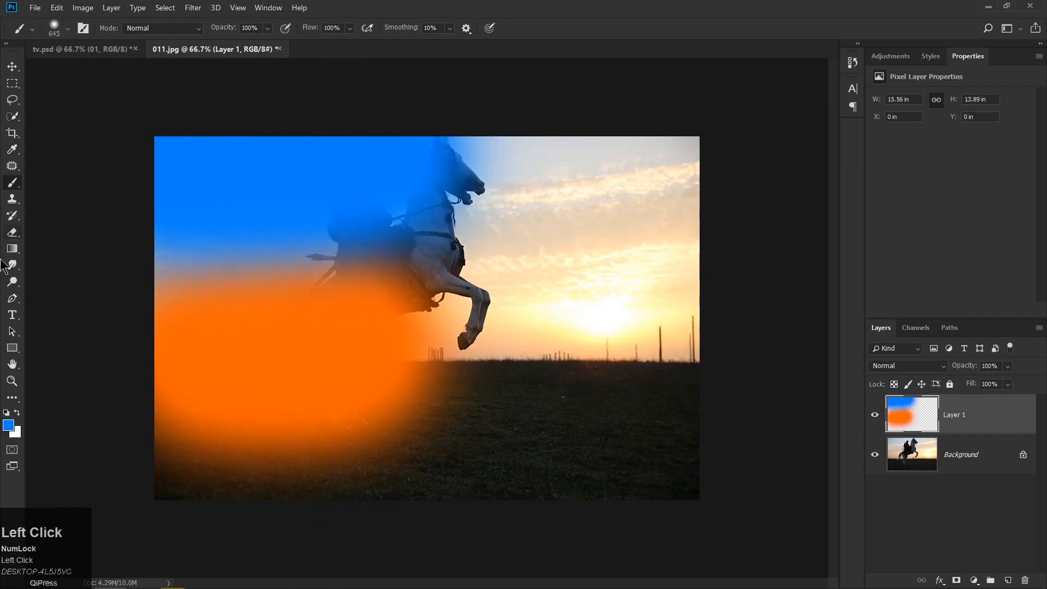
Step: Paint golden yellow over the sunset on the image's right side and set Layer 1's blend mode to Overlay
left_click(8, 425)
left_click(620, 256)
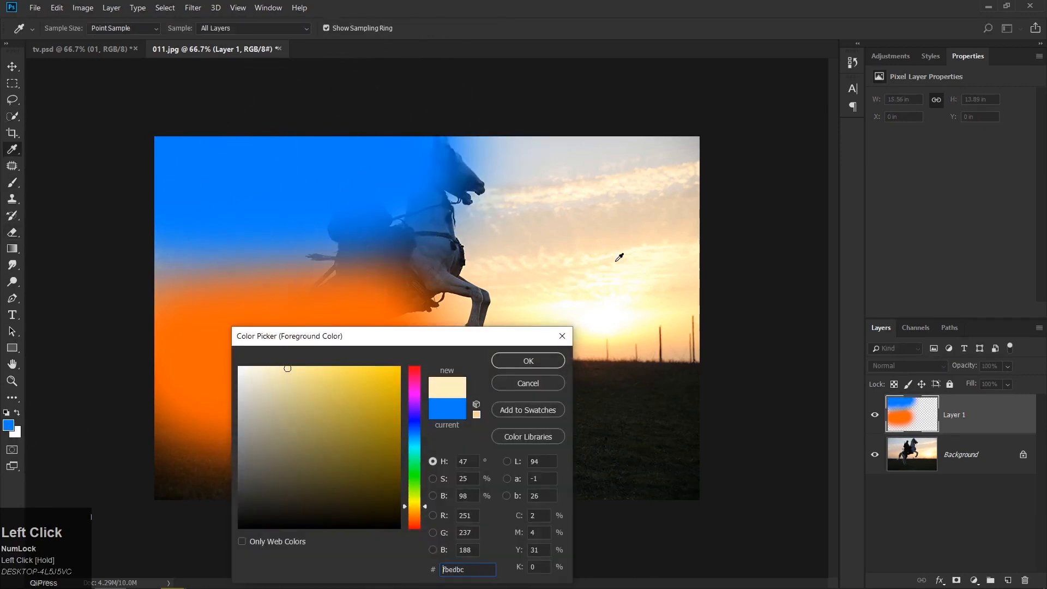
left_click(400, 368)
left_click(524, 361)
key("b")
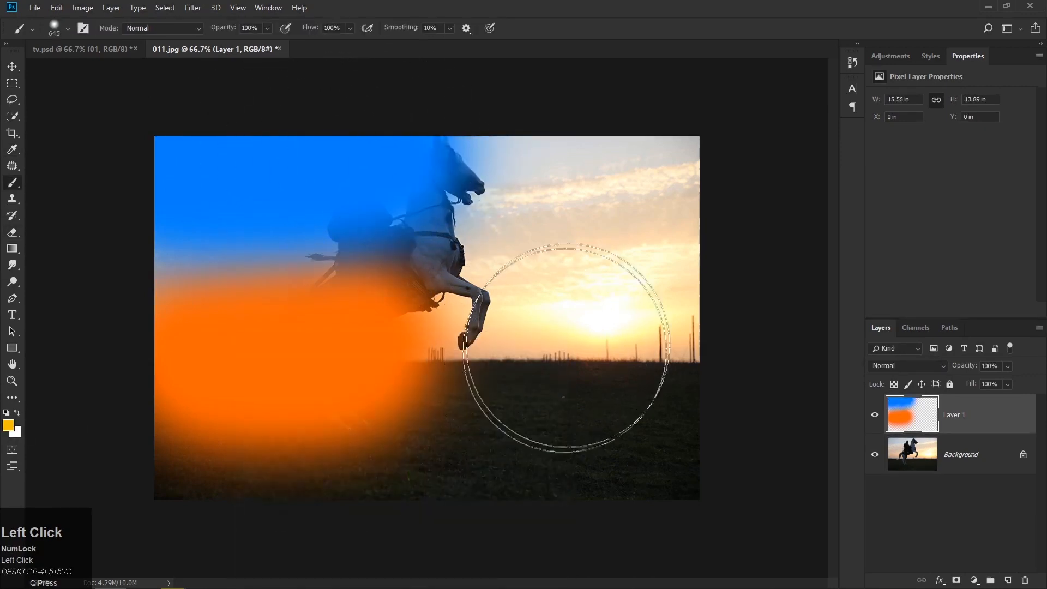
mouse_move(554, 351)
left_mouse_down()
mouse_move(590, 246)
mouse_move(566, 294)
mouse_move(689, 265)
mouse_move(616, 257)
mouse_move(533, 292)
mouse_move(583, 284)
mouse_move(597, 270)
mouse_move(561, 304)
left_mouse_up()
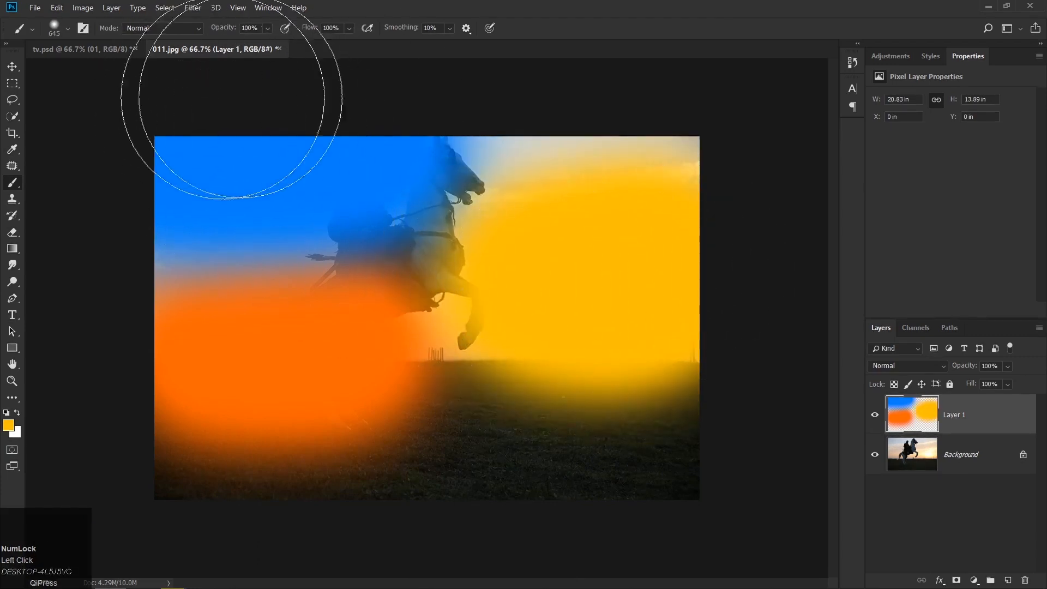
left_click(917, 366)
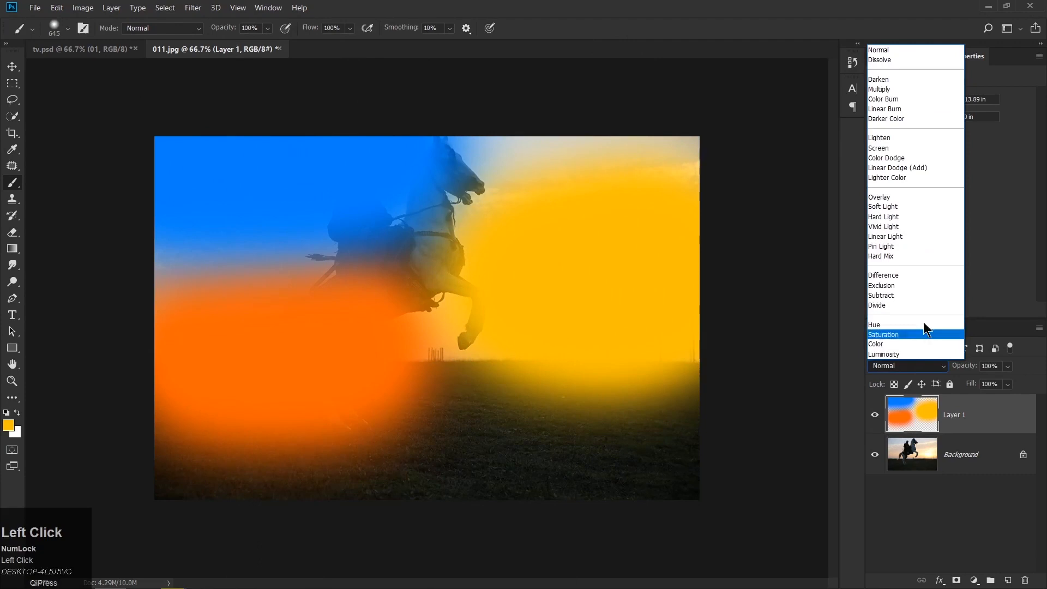
left_click(881, 197)
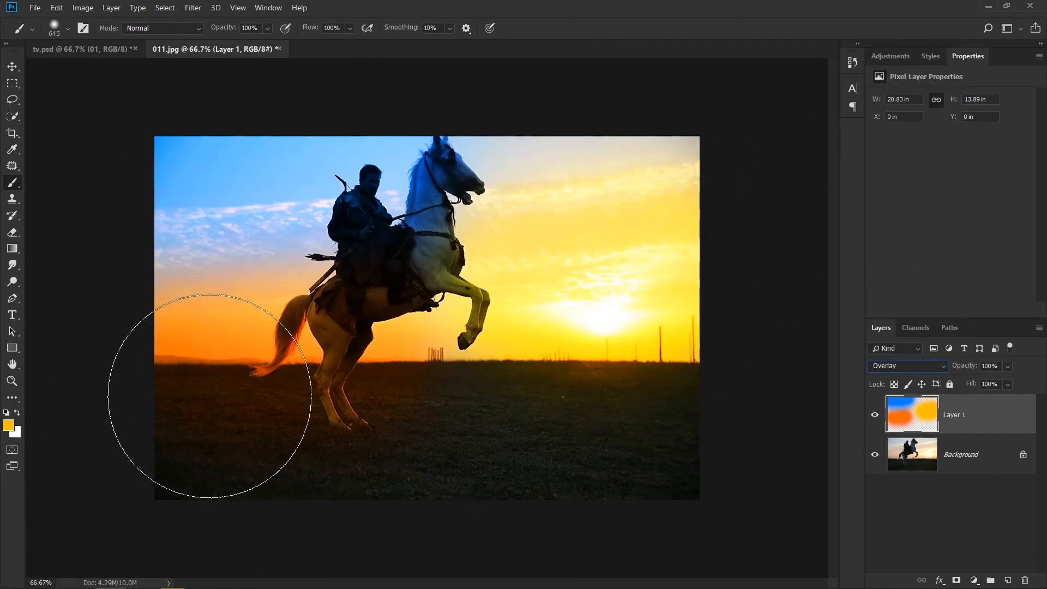
Step: Add the text "ERTUGHRAL SERIES" in golden yellow and position it along the bottom of the image
left_click(12, 315)
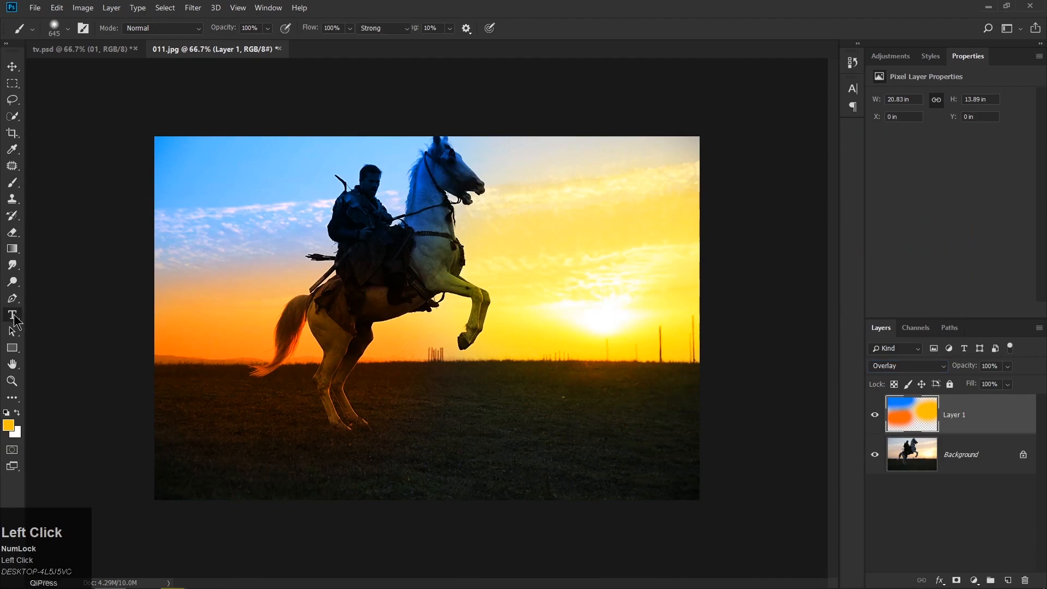
left_click(229, 434)
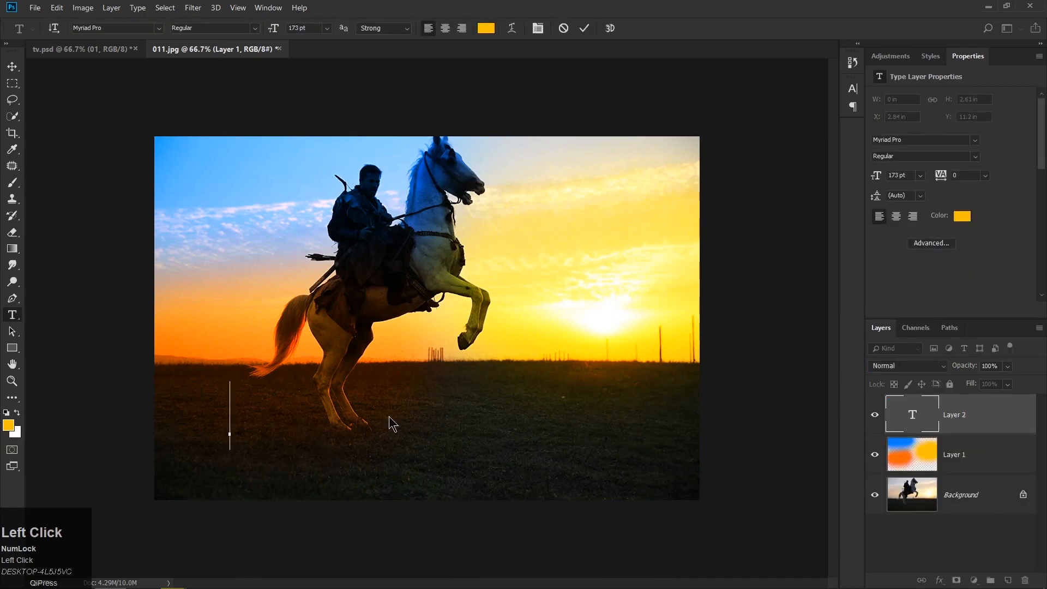
type("E")
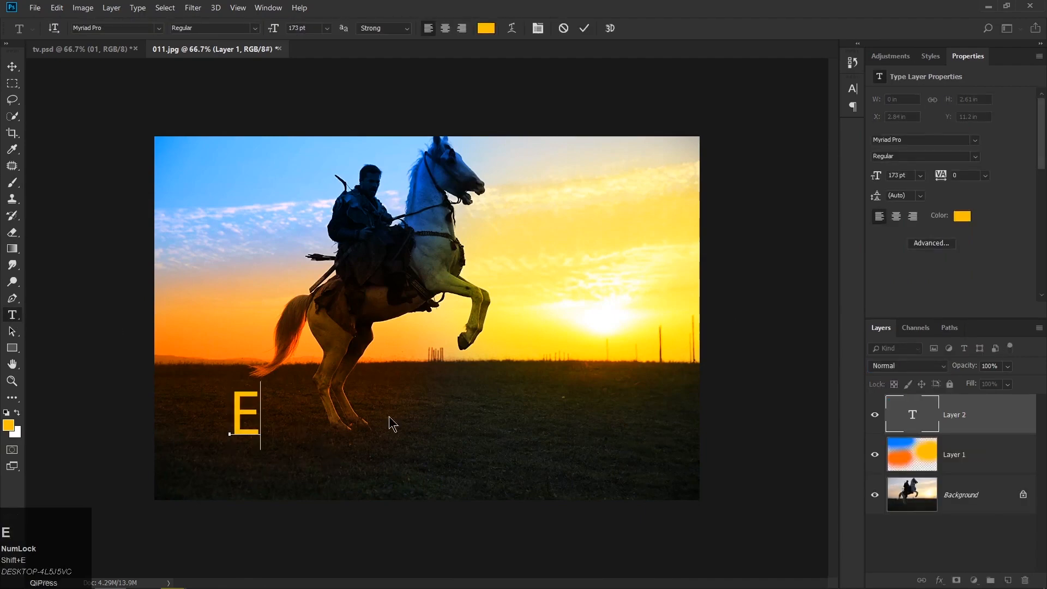
type("RTUGH")
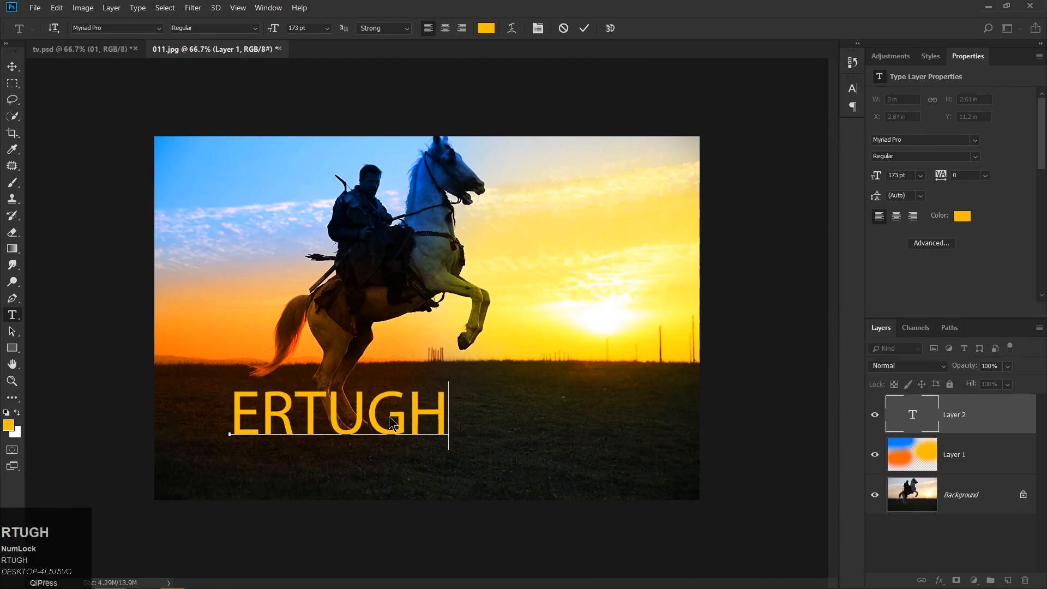
type("RAL SERIE")
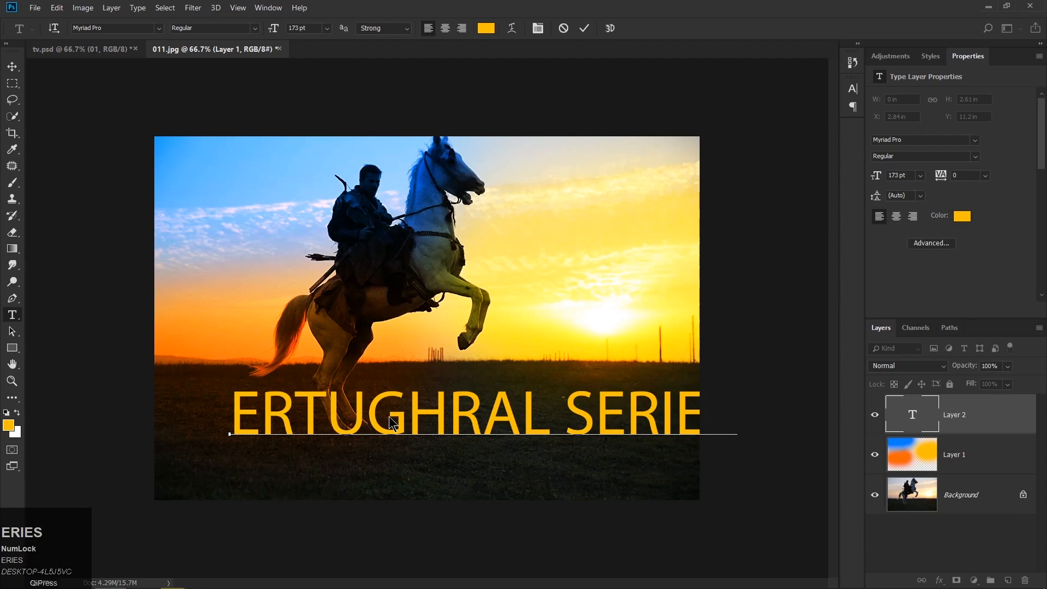
left_click(12, 66)
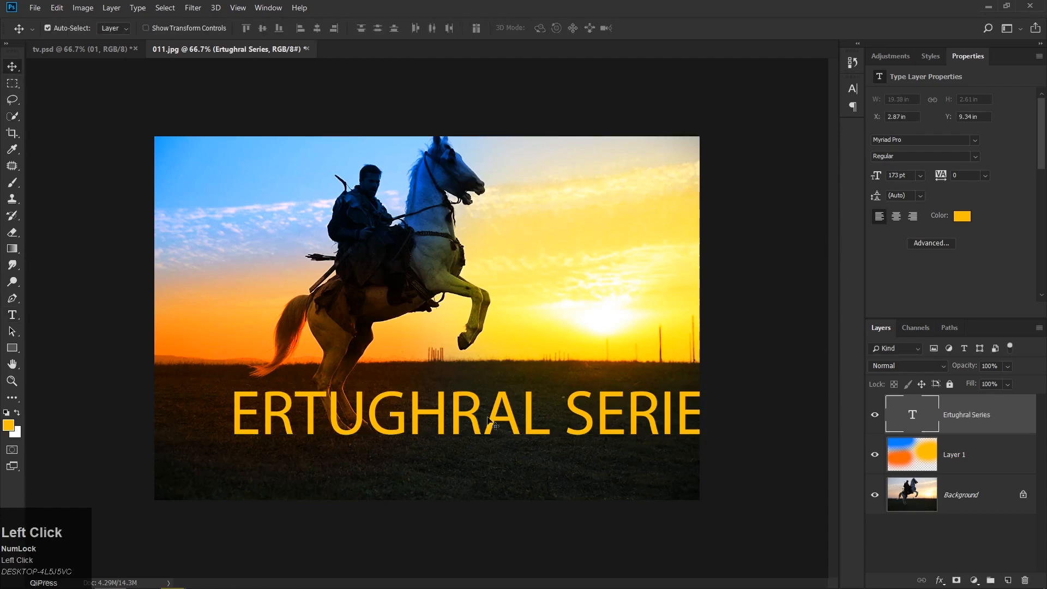
left_click_drag(492, 431, 436, 475)
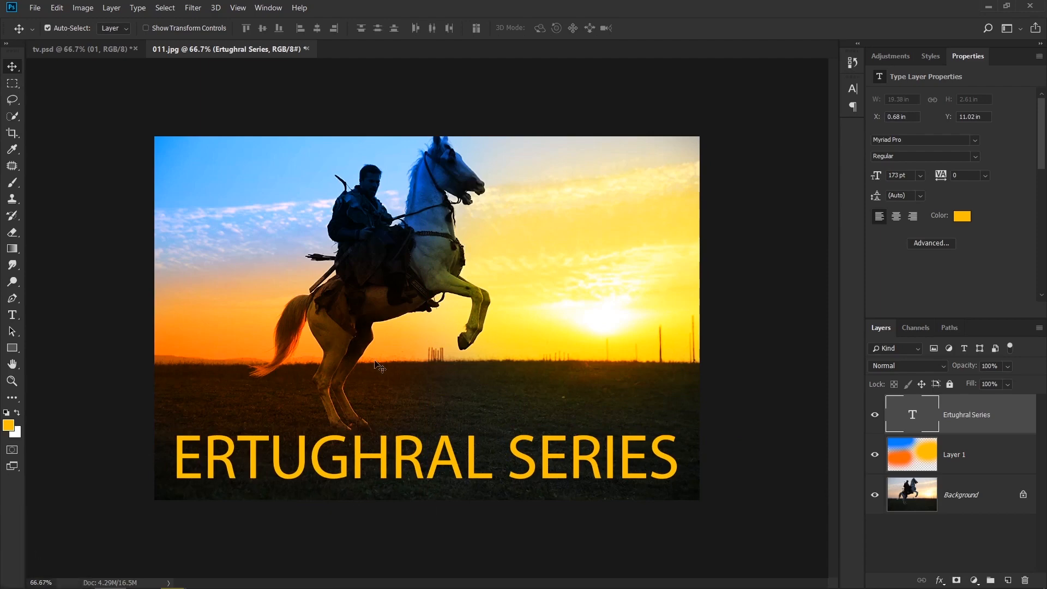
Step: Compare the edited 011.jpg contents with the TV screen image in tv.psd before saving
left_click(99, 53)
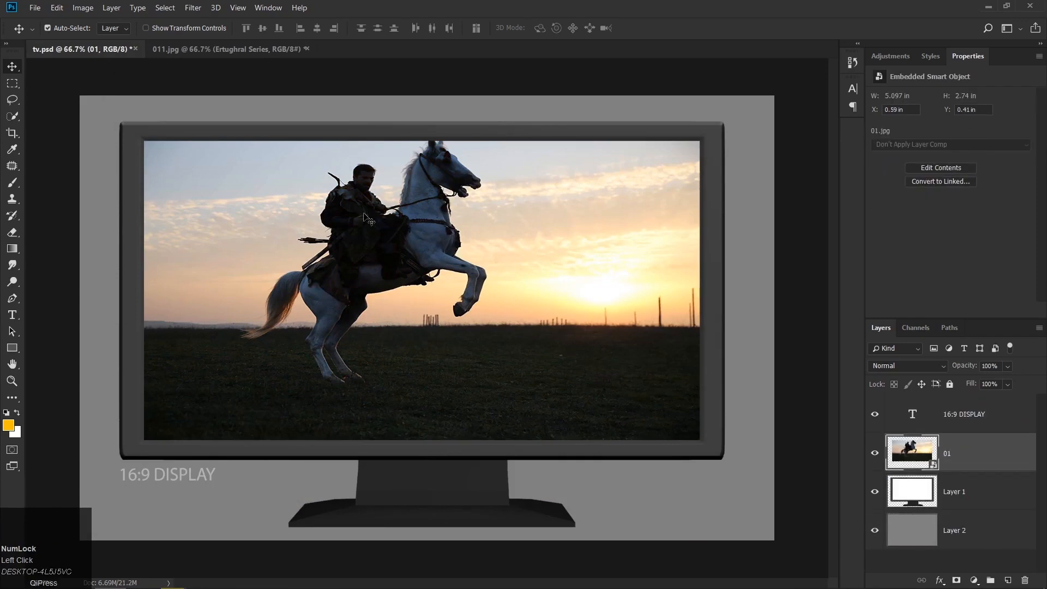
left_click(269, 50)
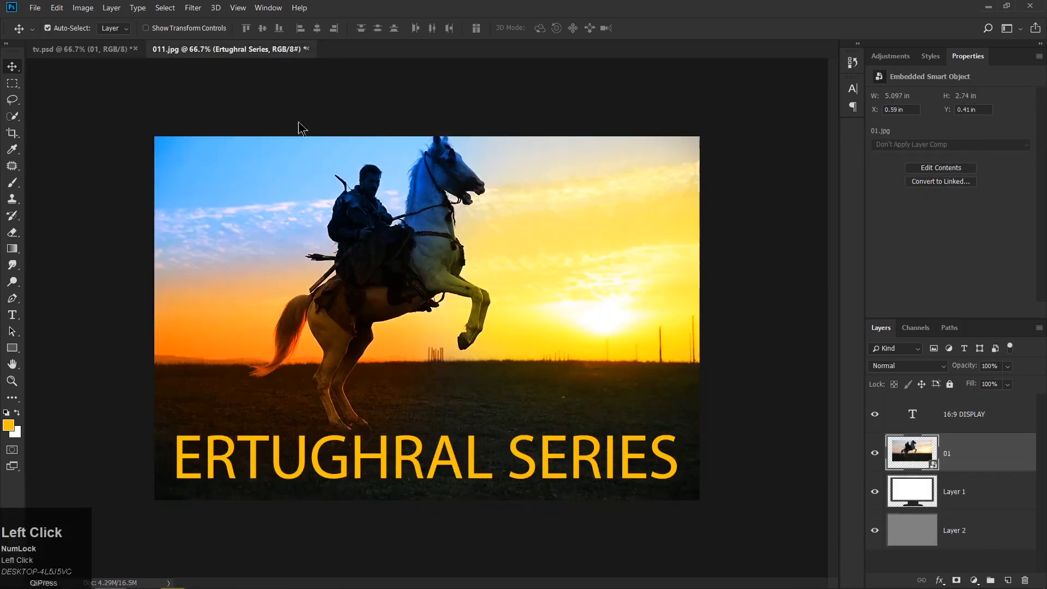
left_click(120, 52)
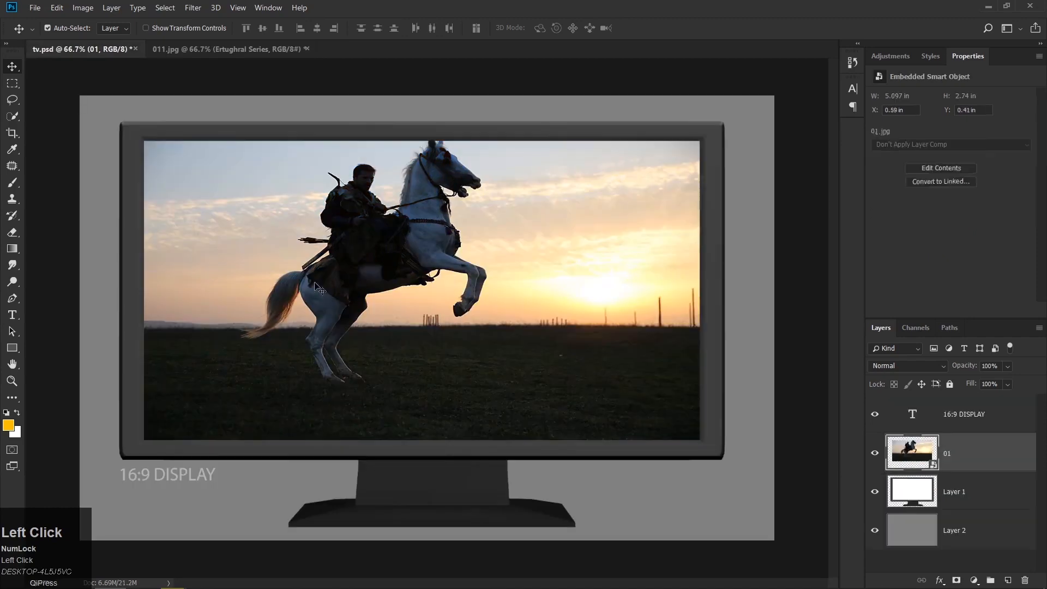
Step: Try to save the edited 011.jpg smart object contents with all layers intact
left_click(255, 49)
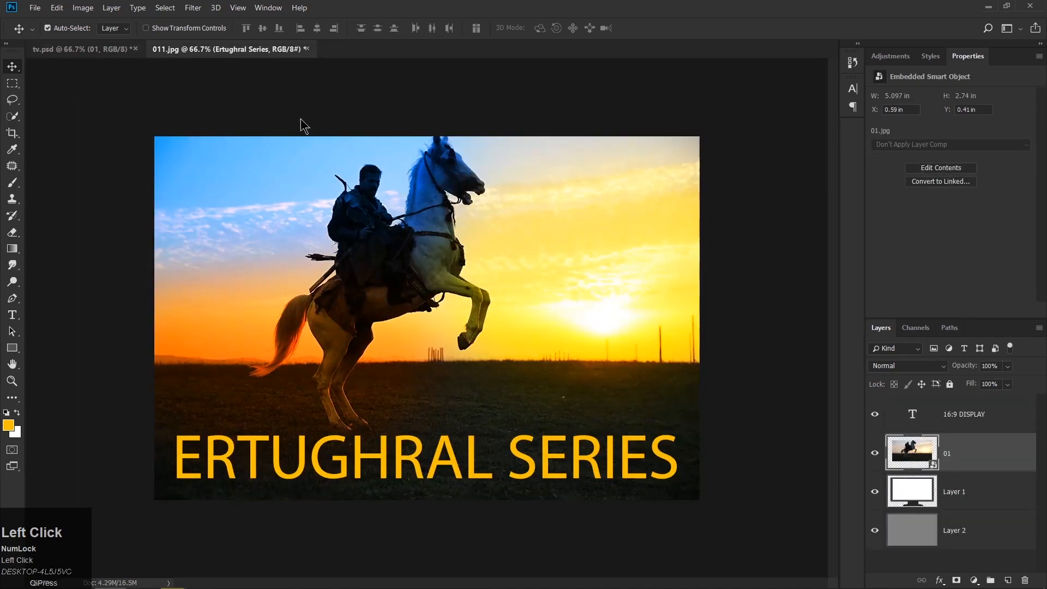
left_click(35, 8)
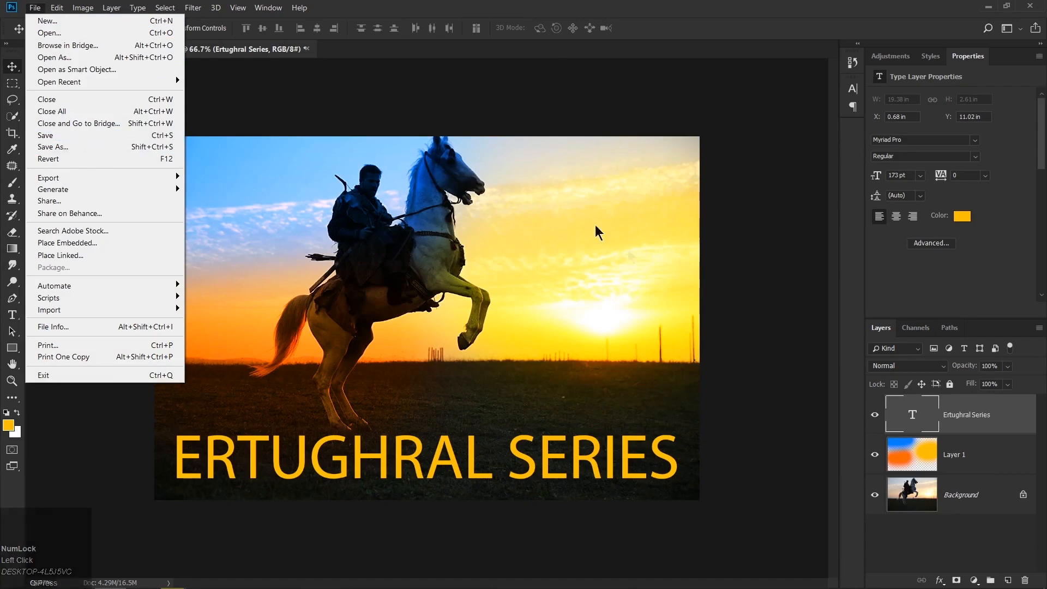
left_click(106, 137)
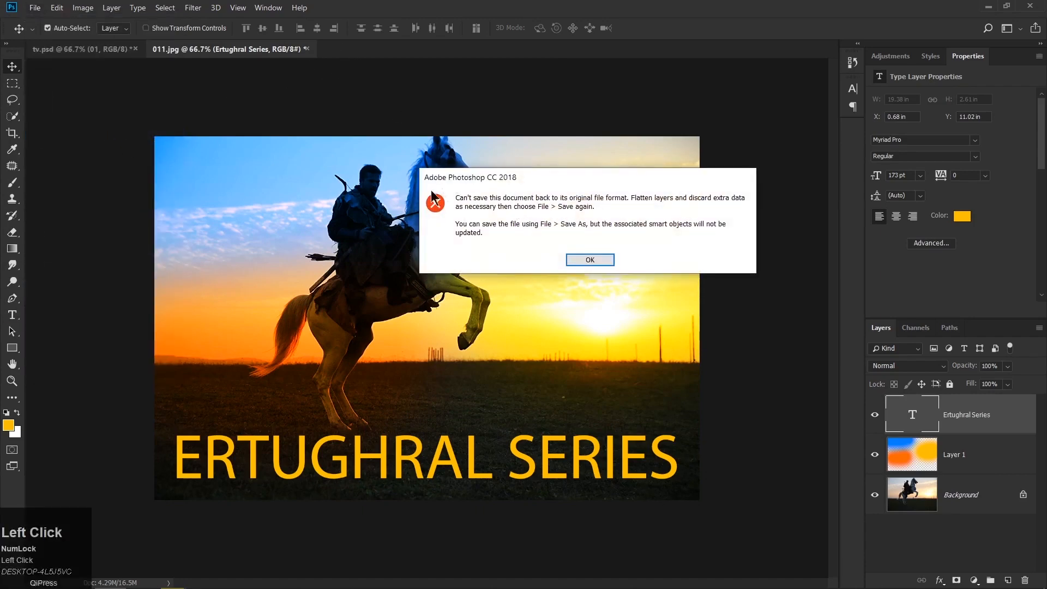
left_click_drag(539, 176, 463, 199)
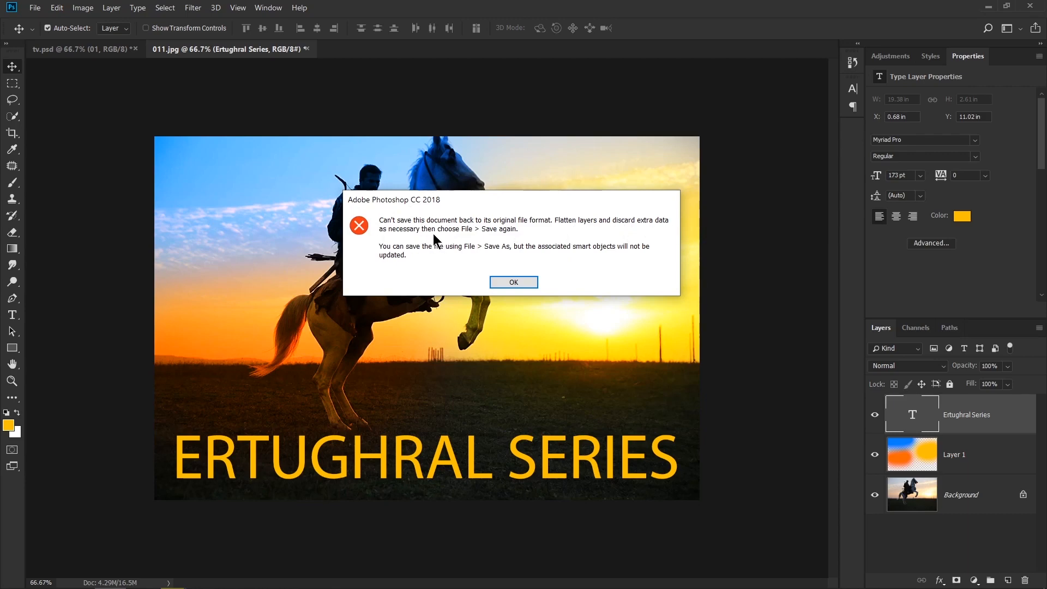
left_click(513, 282)
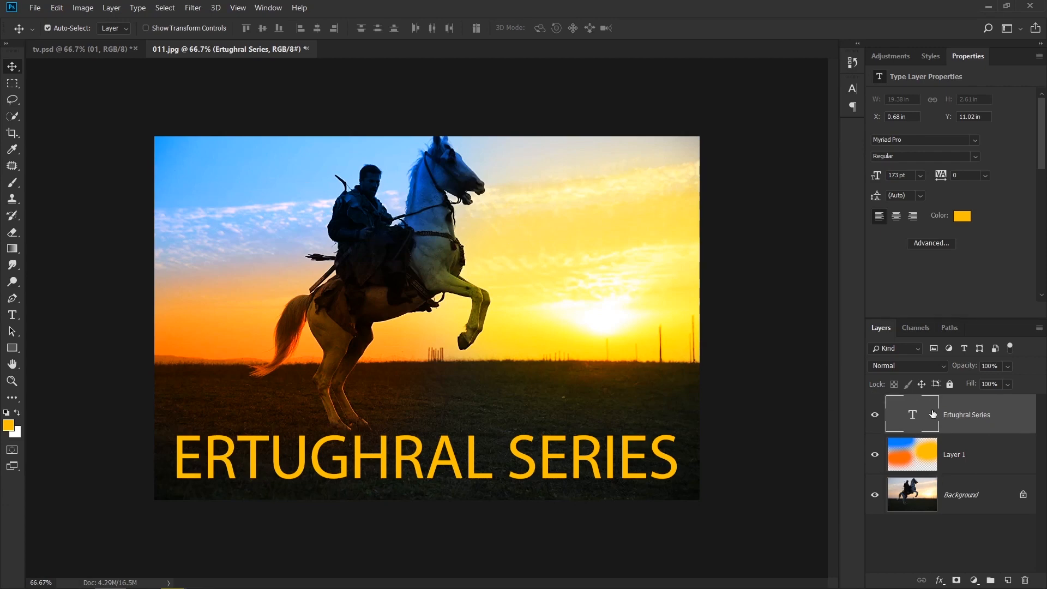
Step: Flatten the 011.jpg image, save it as a progressive JPEG at quality 12, and check the TV screen in tv.psd
left_click(971, 494)
right_click(968, 494)
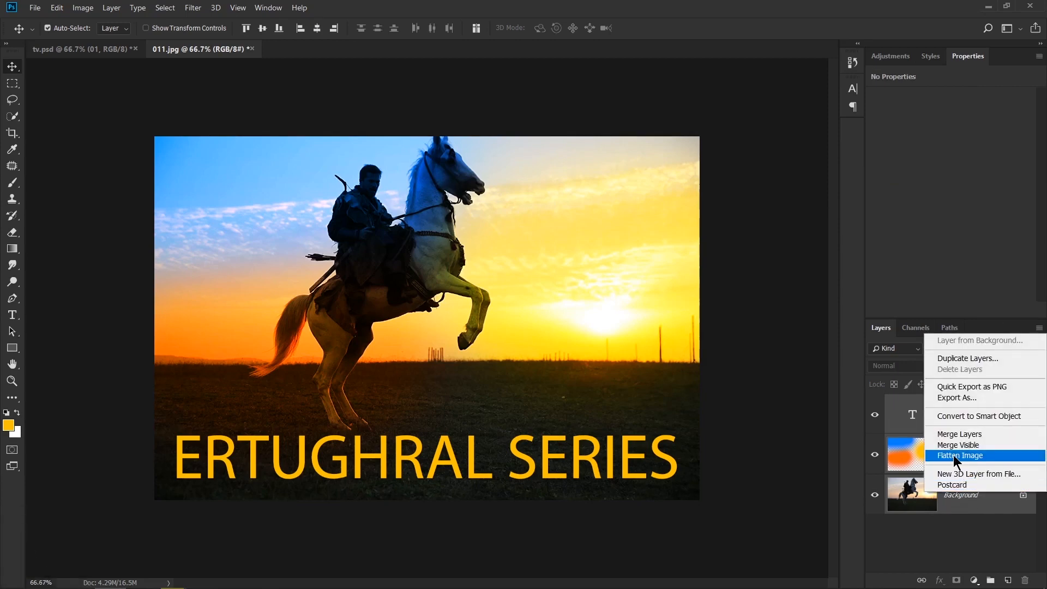
left_click(953, 456)
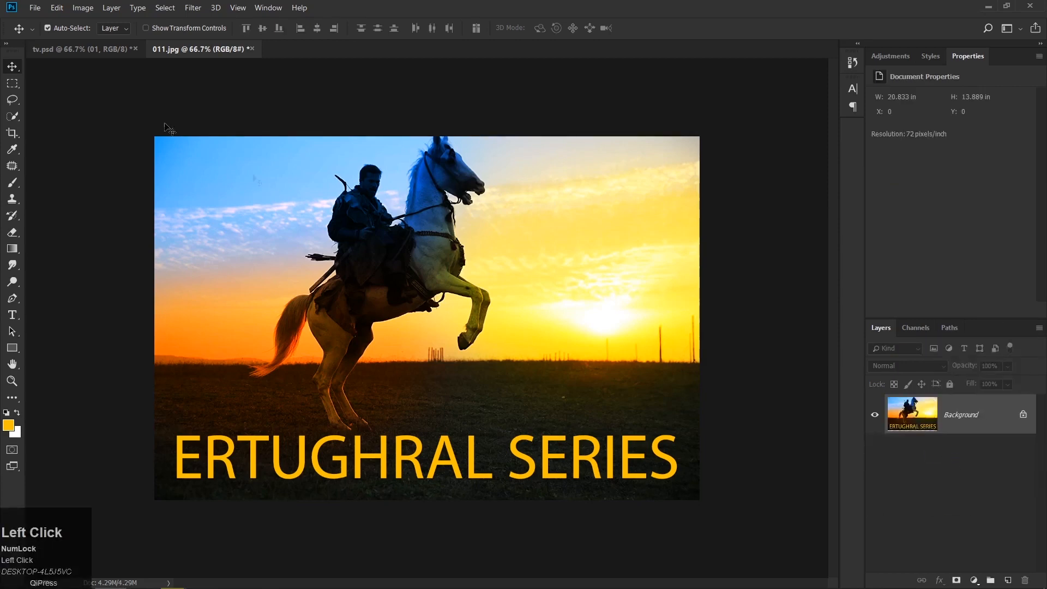
left_click(36, 9)
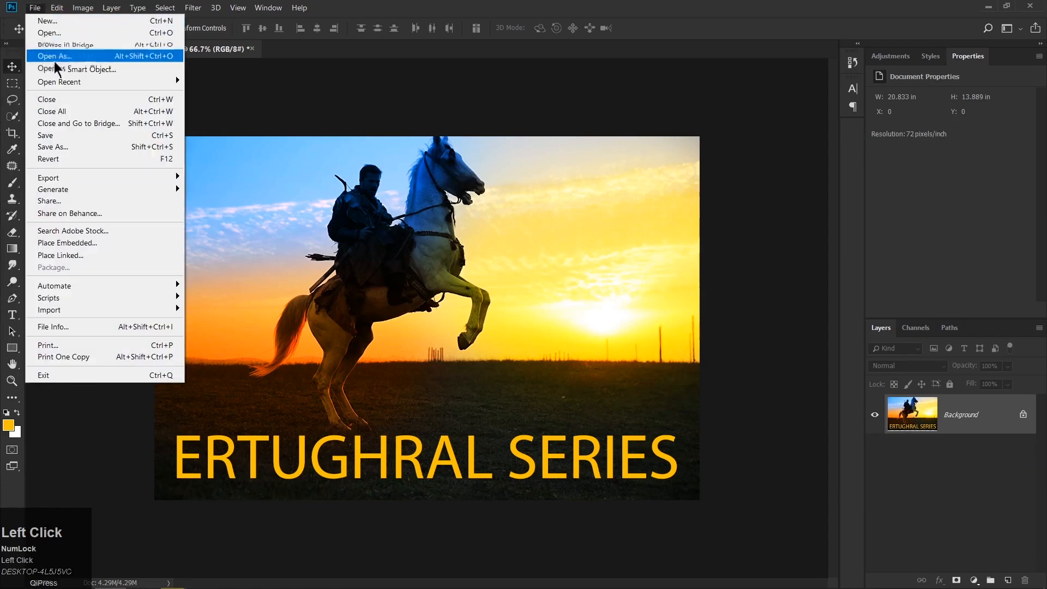
left_click(54, 137)
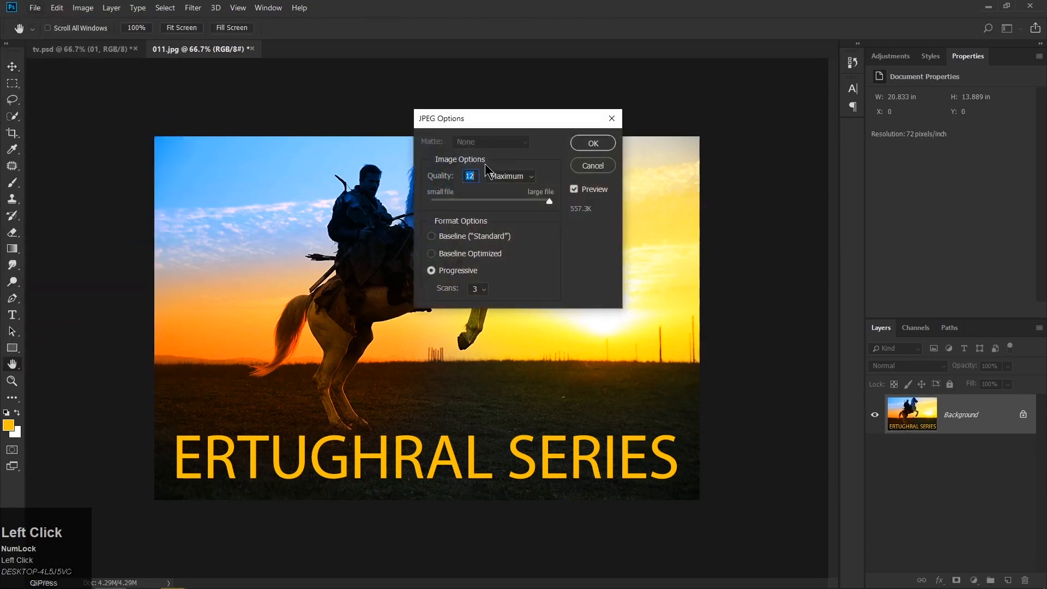
left_click(593, 143)
left_click(81, 49)
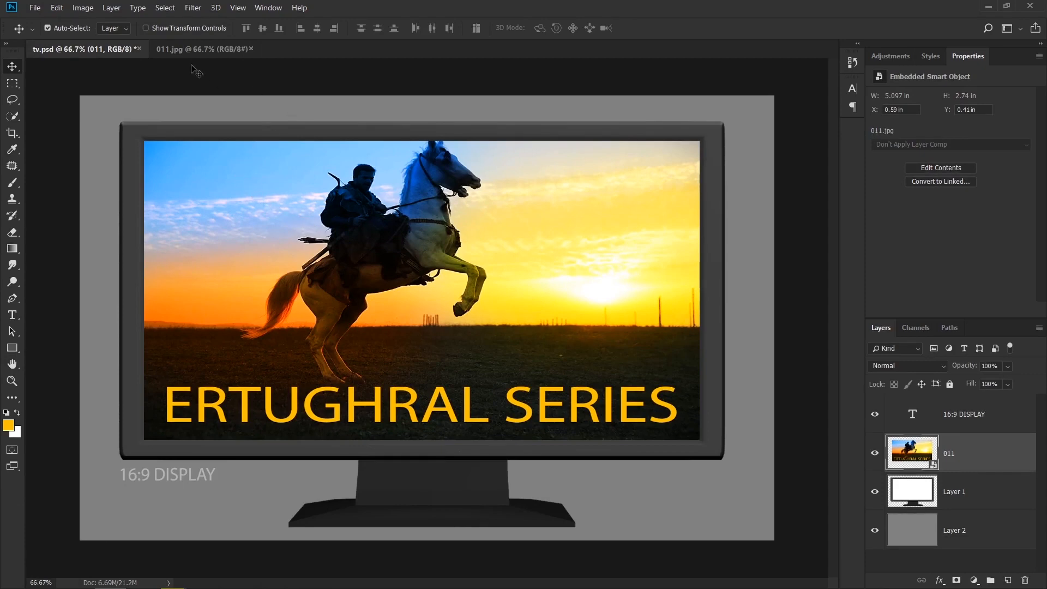
Step: Return to the 011.jpg contents and undo the flattening
left_click(197, 51)
left_click(128, 51)
left_click(915, 457)
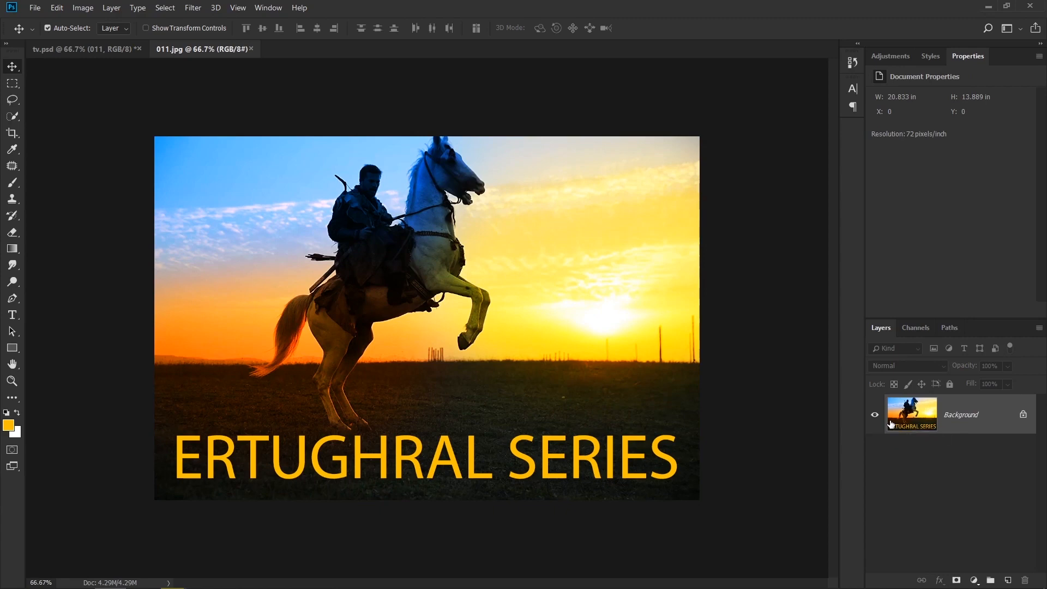
key("ctrl+alt+z")
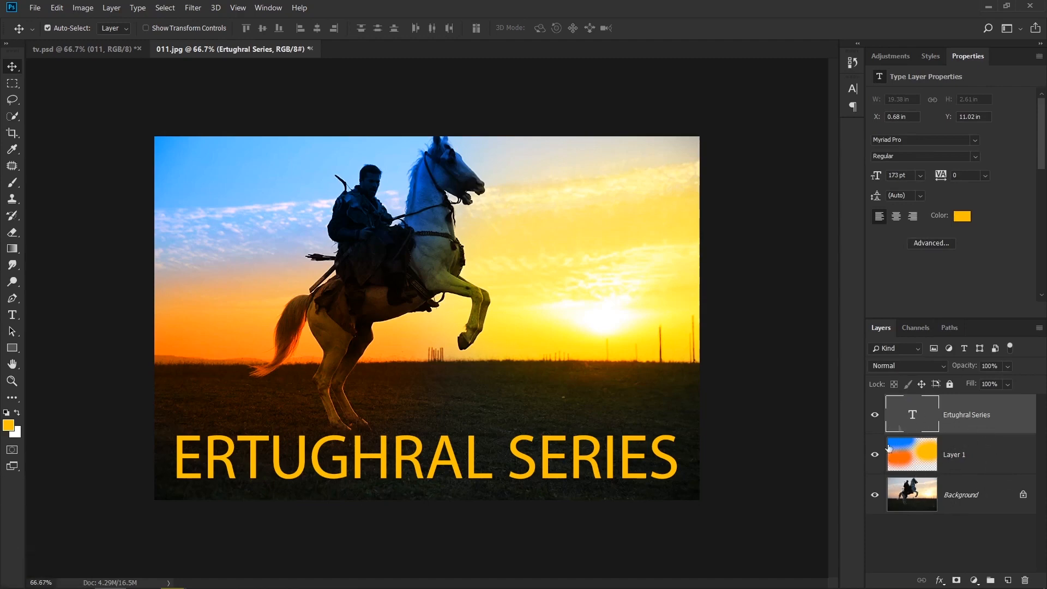
Step: Try again to save the unflattened 011.jpg in its original format
left_click(35, 8)
left_click(60, 133)
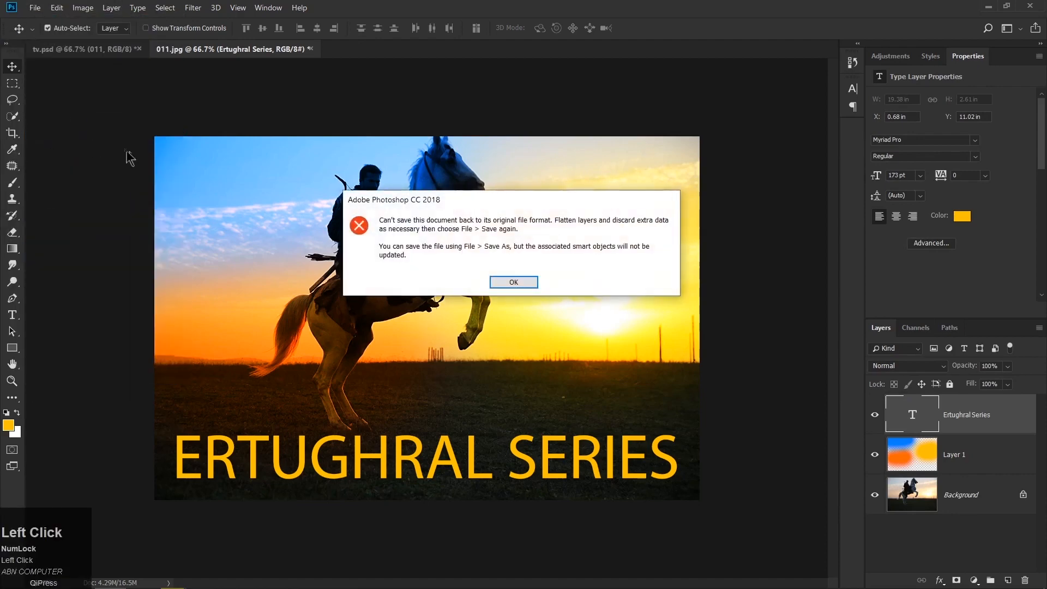
left_click(513, 283)
Step: Save the layered 011.jpg contents to the Desktop as a Photoshop file named ertughral, with Layers and Maximize Compatibility enabled
left_click(34, 9)
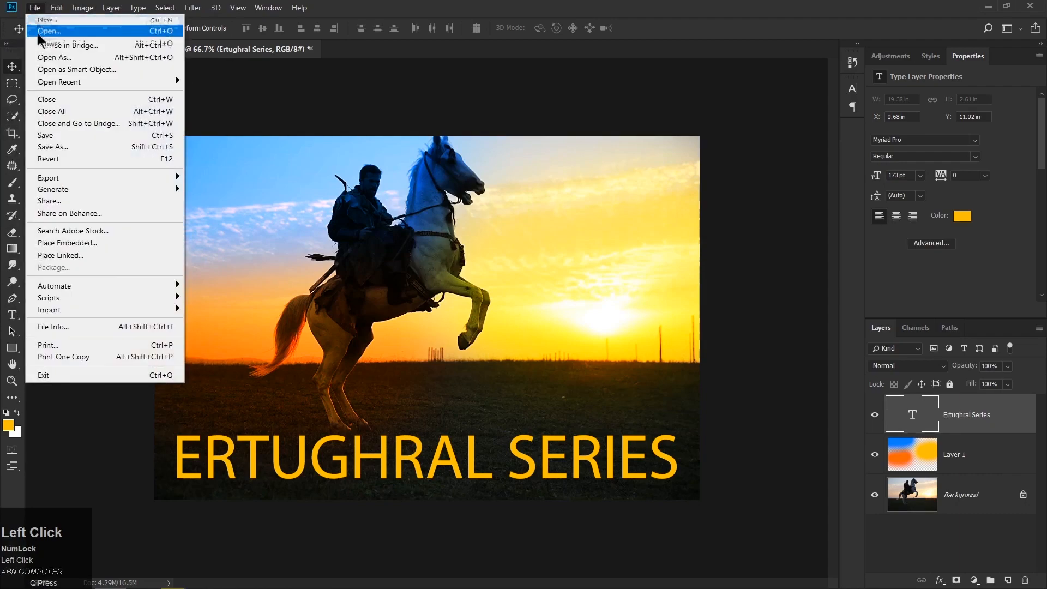
left_click(57, 151)
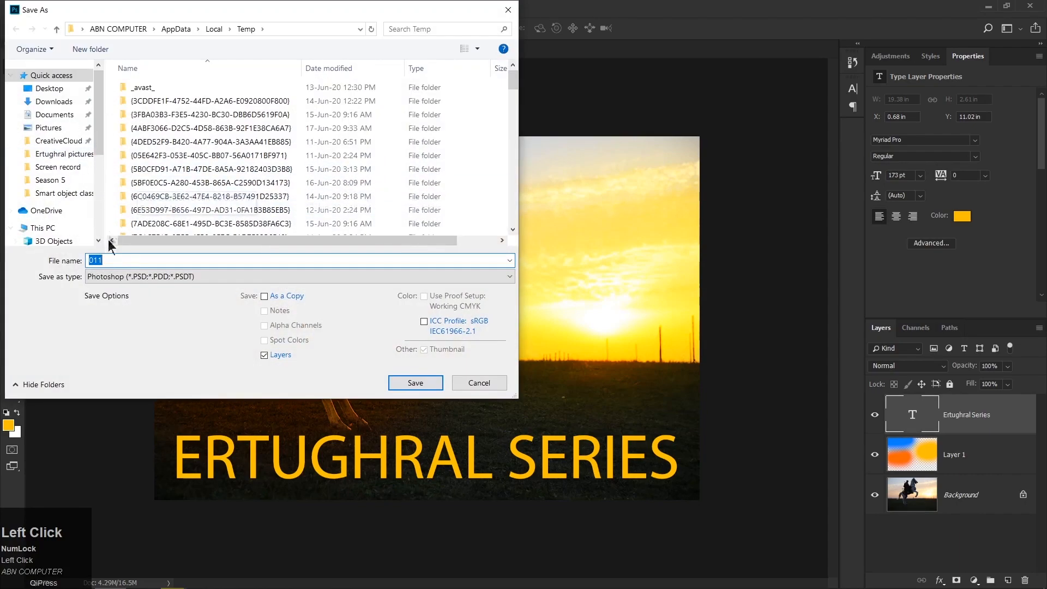
left_click(57, 93)
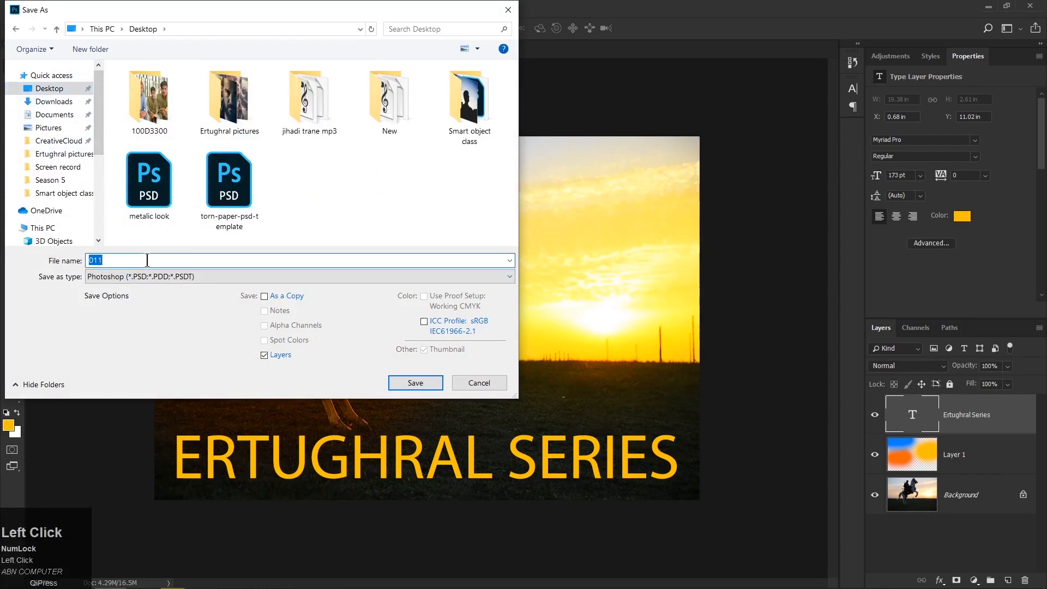
type("ertu")
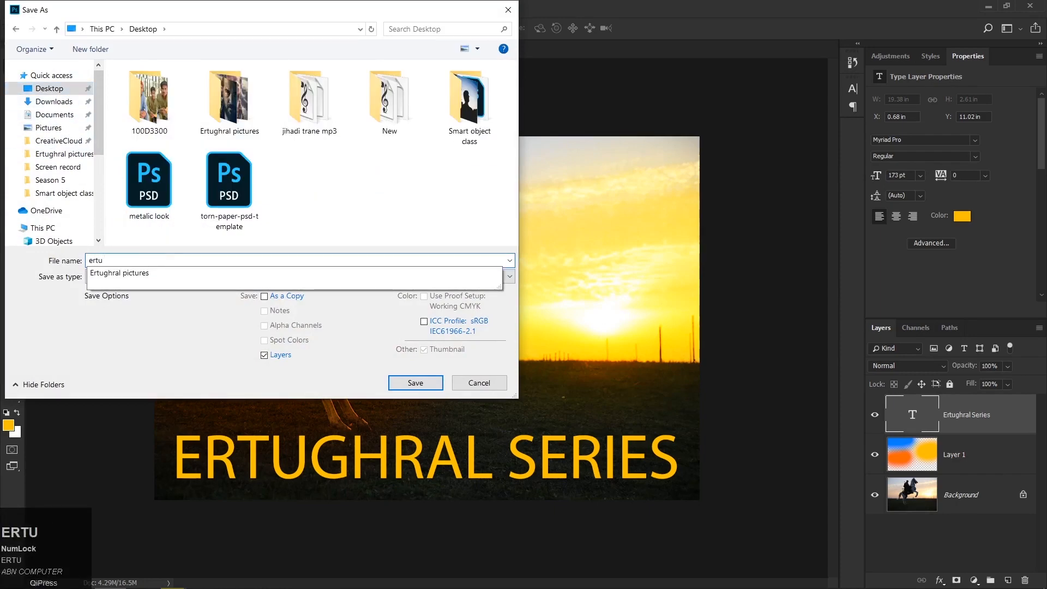
type("ghral")
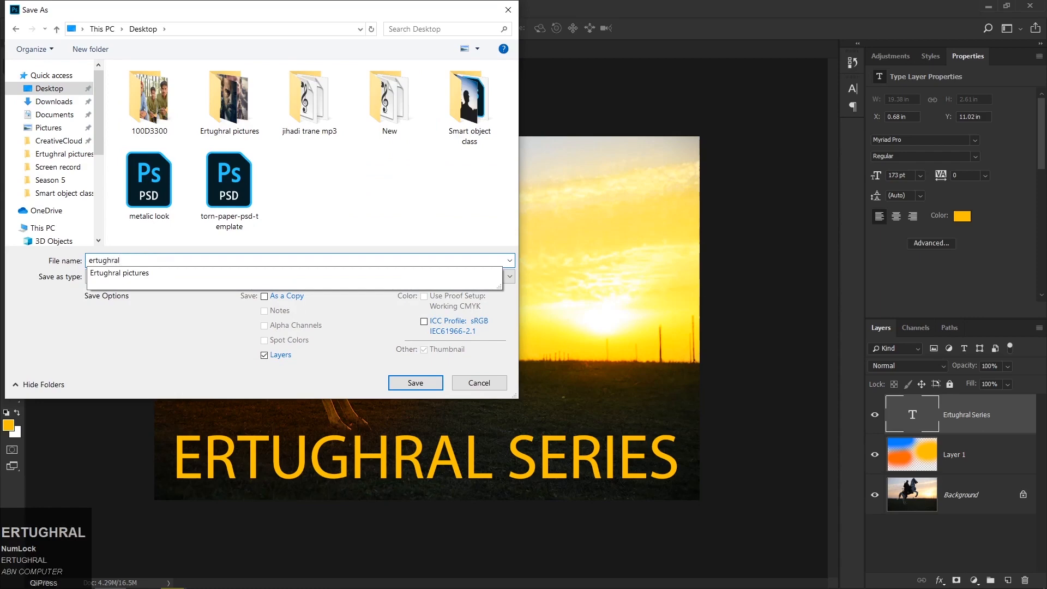
left_click(330, 219)
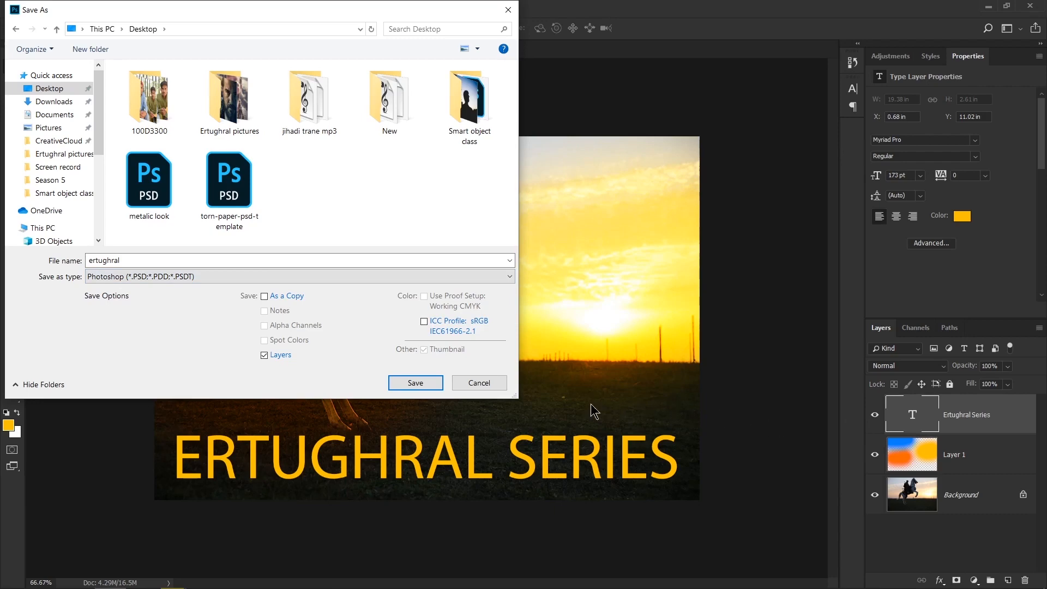
left_click(411, 386)
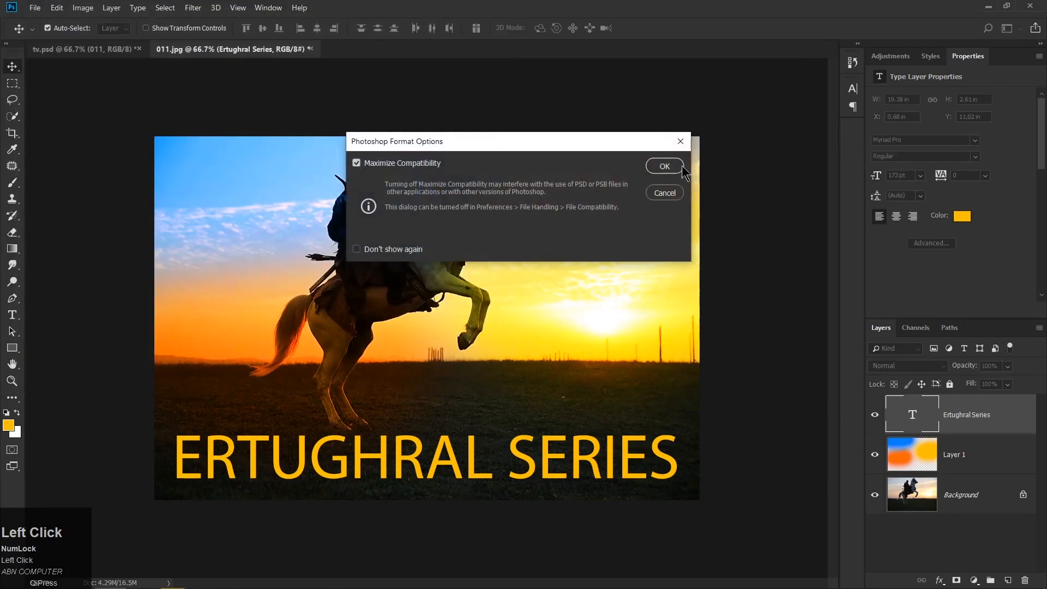
left_click(668, 166)
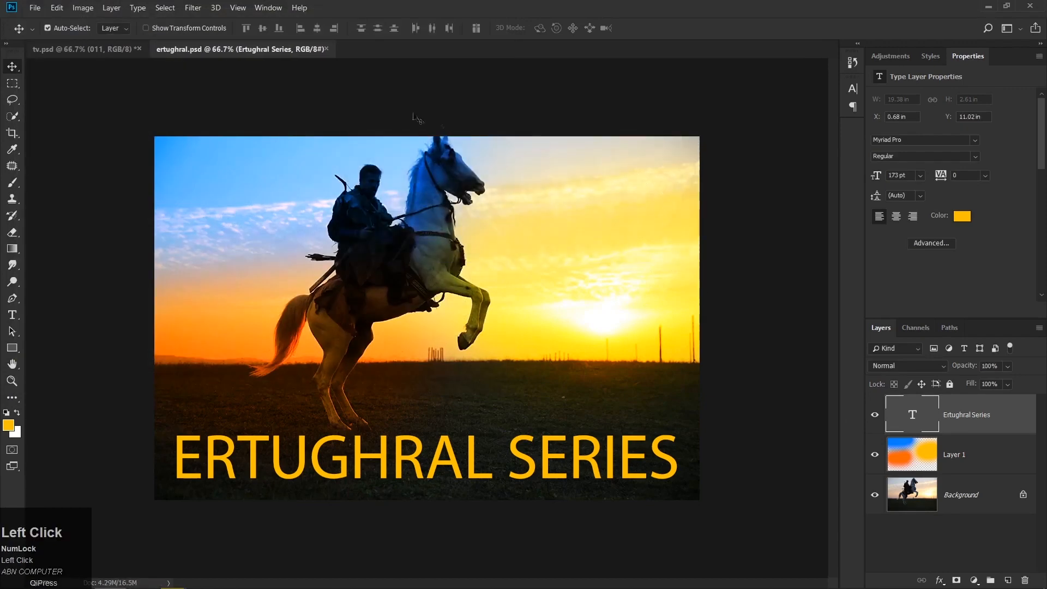
Step: Close ertughral.psd, inspect the layers inside the 011 smart object, and return to tv.psd
left_click(328, 50)
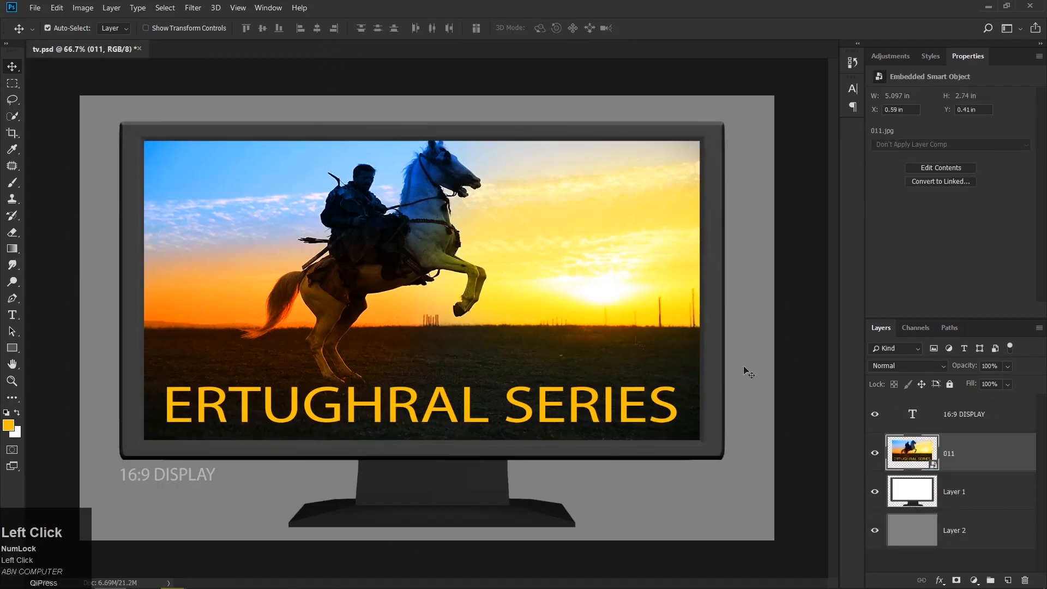
double_click(921, 461)
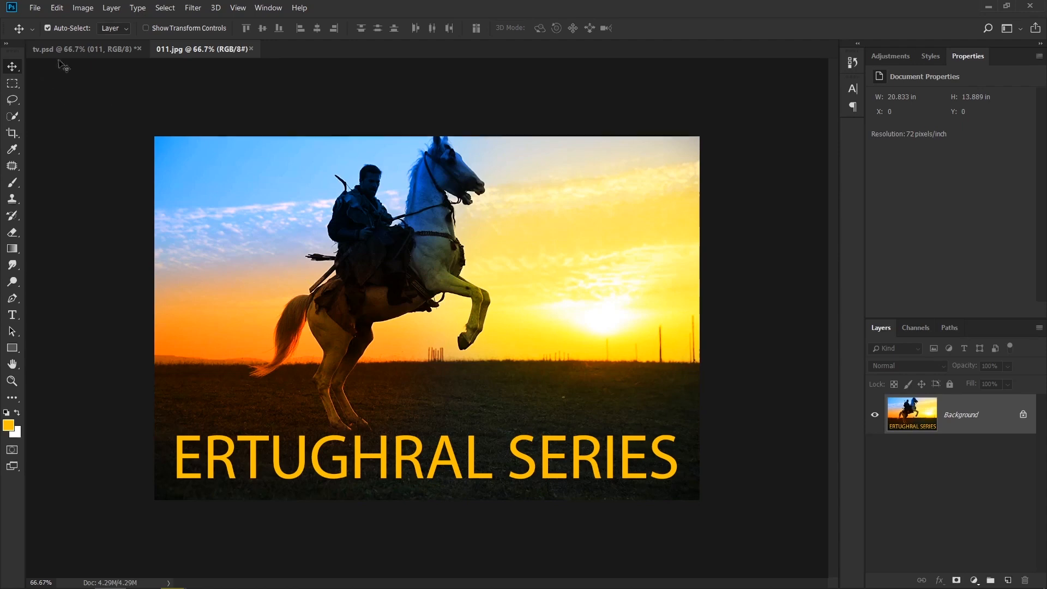
left_click(76, 50)
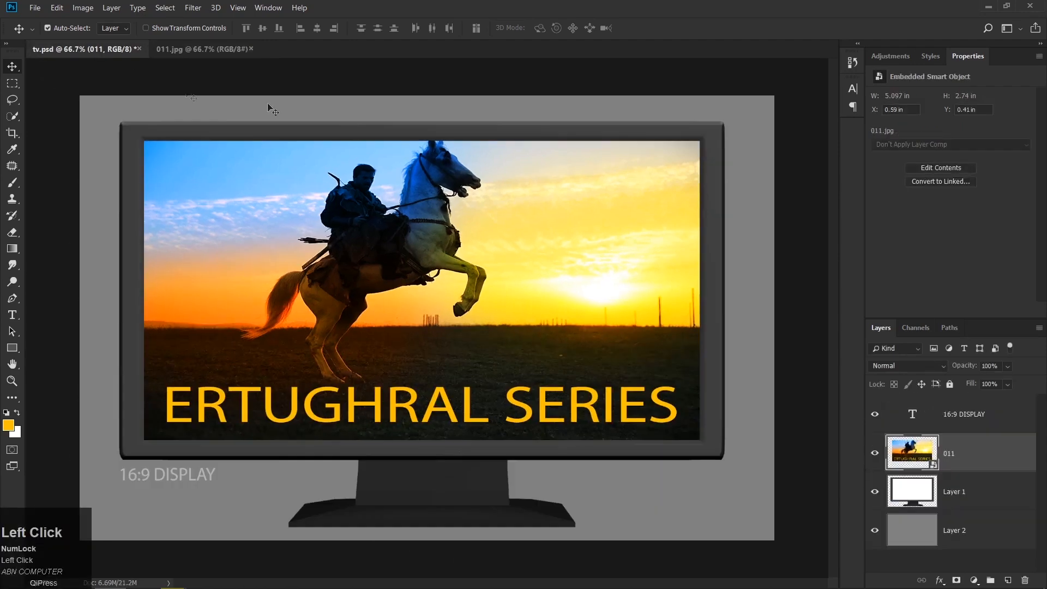
Step: Replace the 011 smart object's contents with the ertughral PSD from the Desktop and open the new contents for editing
right_click(954, 459)
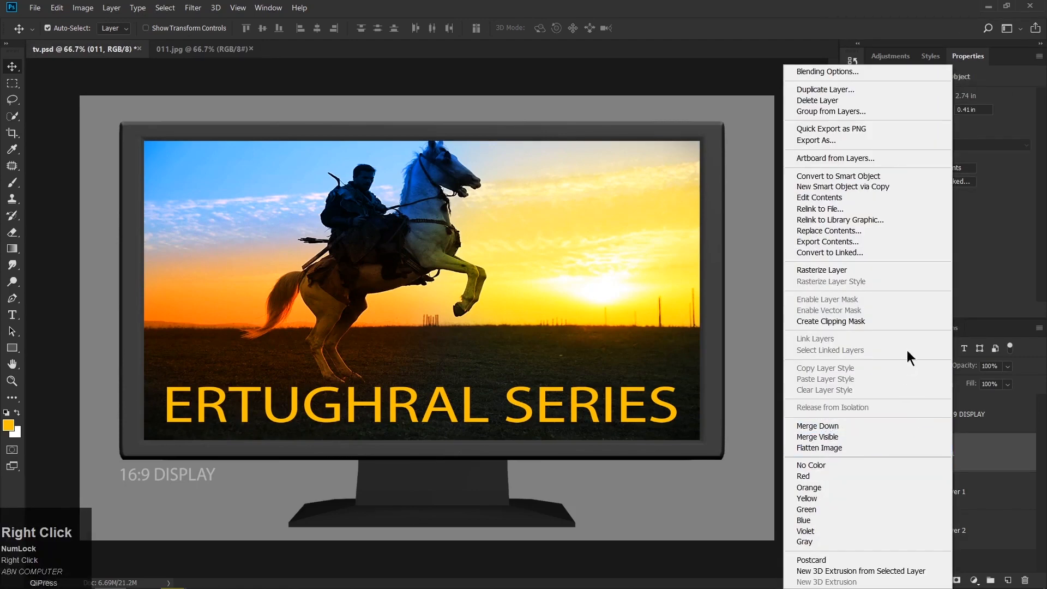
left_click(811, 232)
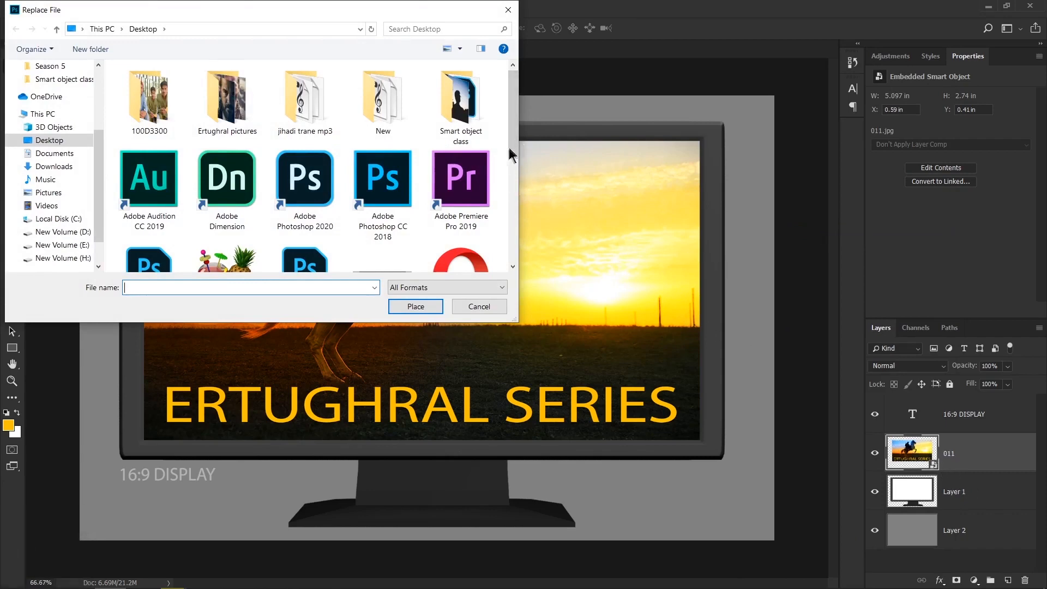
left_click_drag(514, 141, 516, 190)
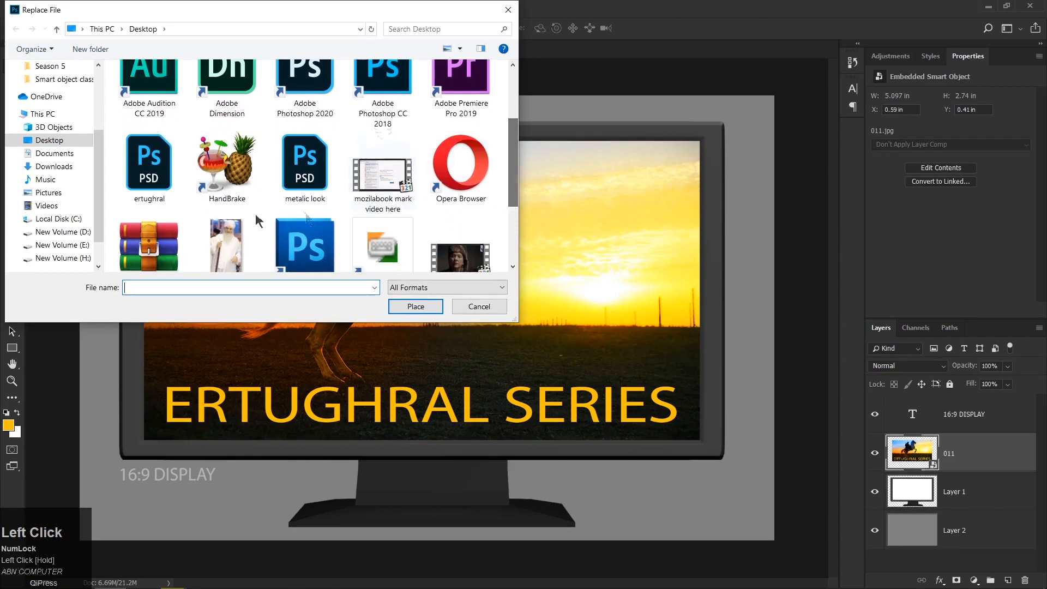
left_click(158, 181)
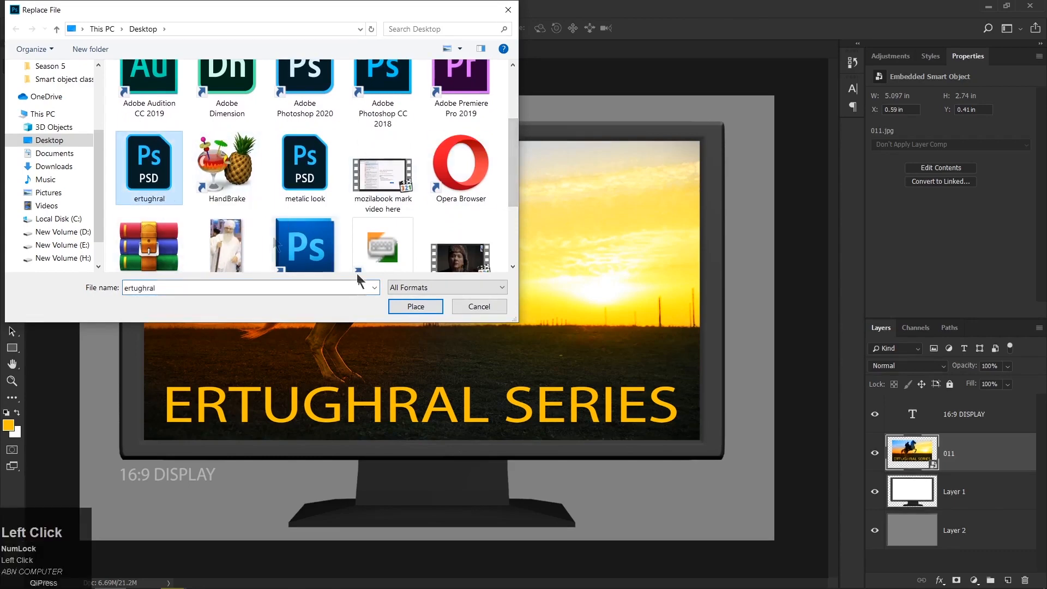
left_click(415, 306)
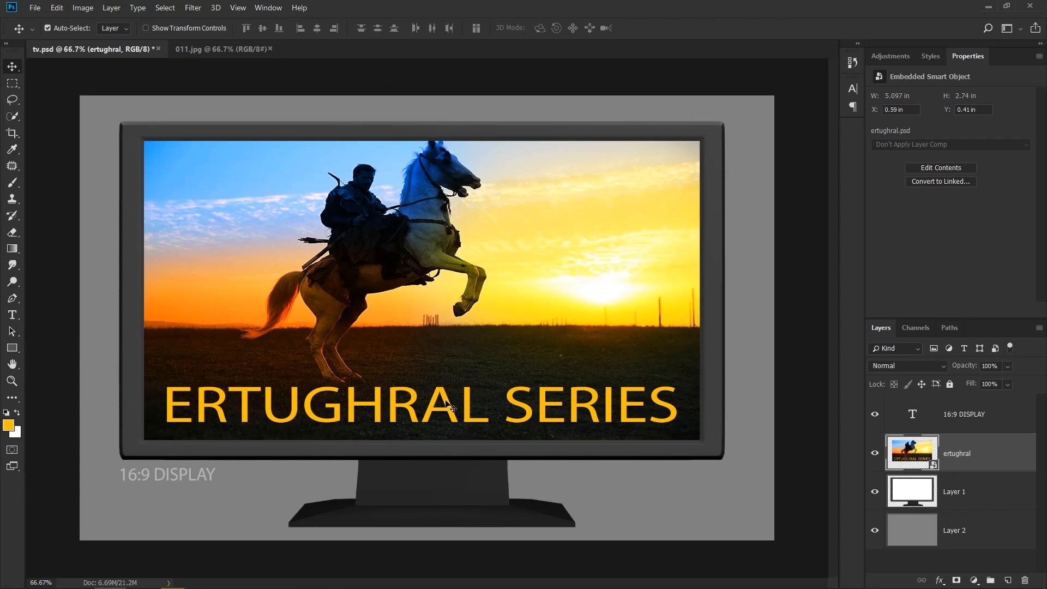
double_click(956, 453)
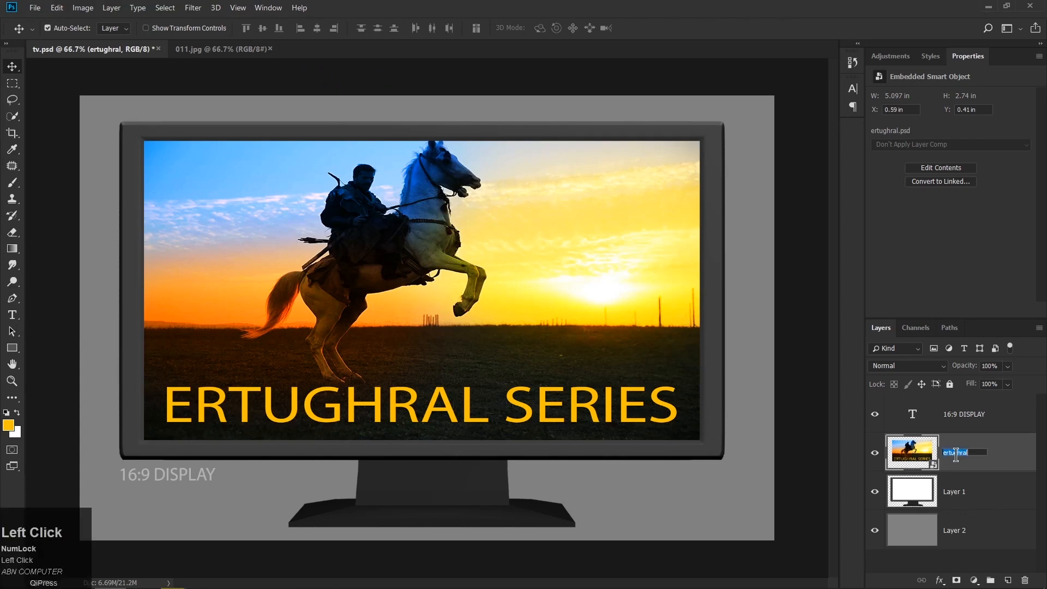
double_click(910, 453)
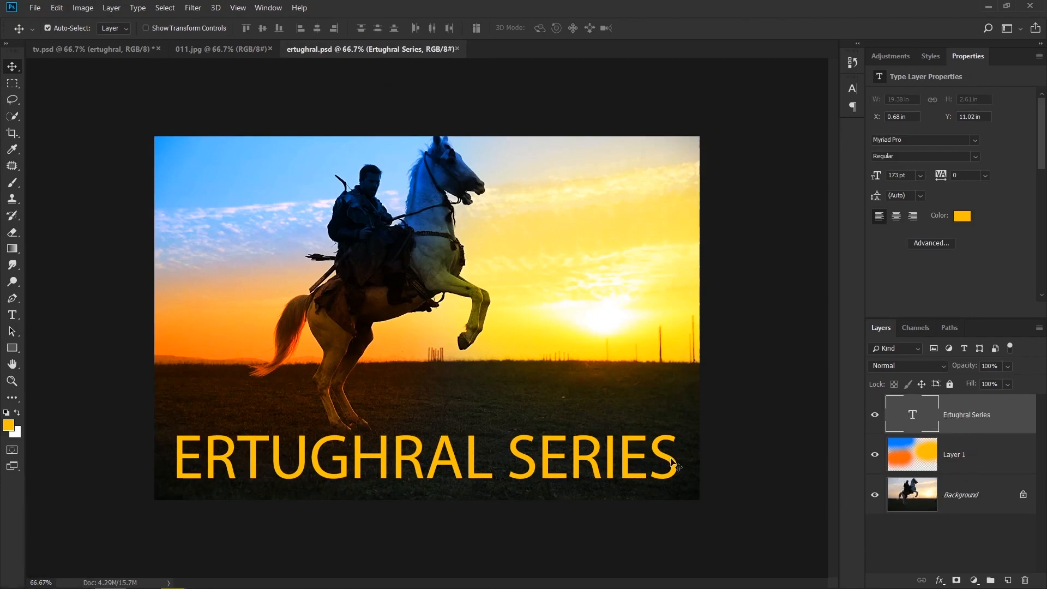
Step: Recolor the ERTUGHRAL SERIES text in ertughral.psd to bright green 5aff00 and reduce its font size to 117 pt
left_click(12, 314)
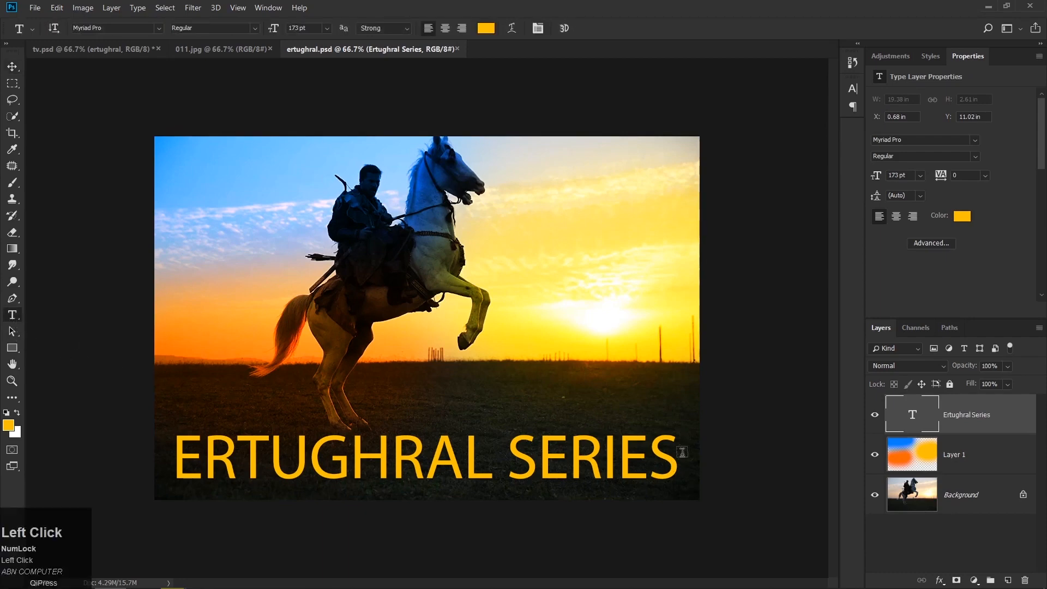
left_click_drag(673, 455, 84, 417)
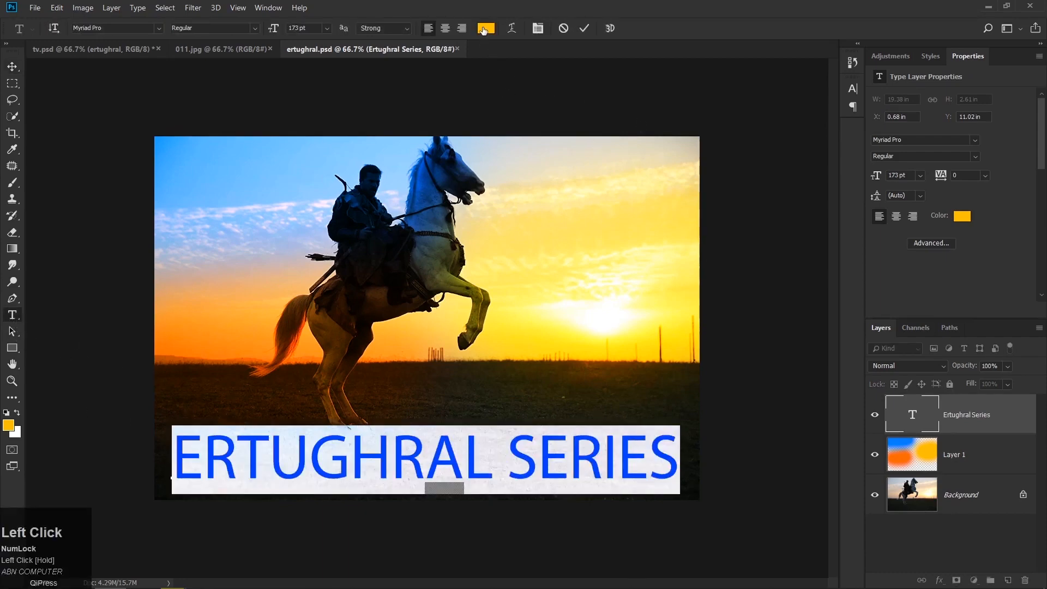
left_click(485, 28)
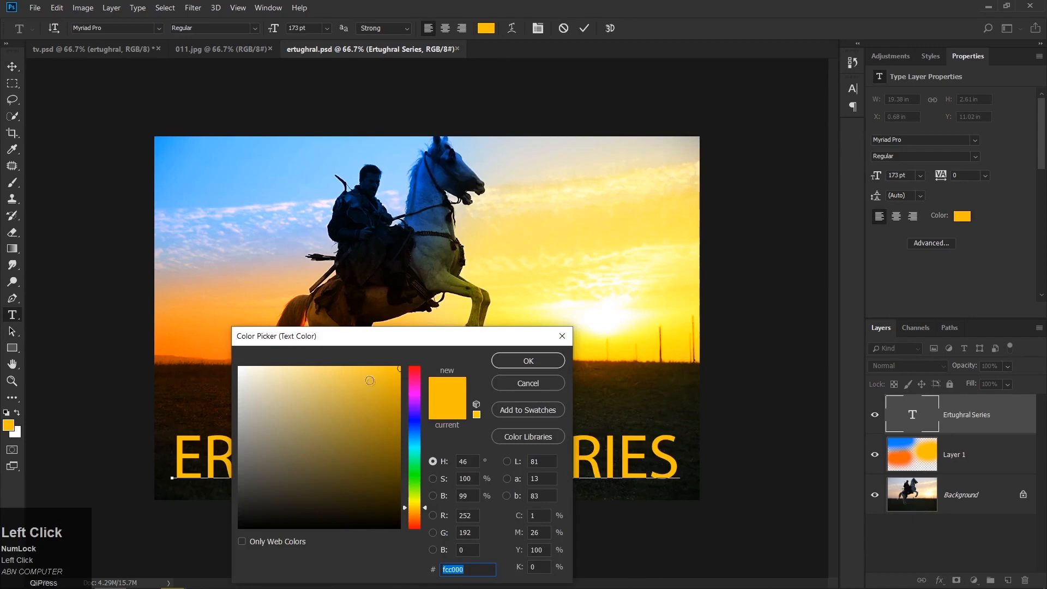
left_click(408, 482)
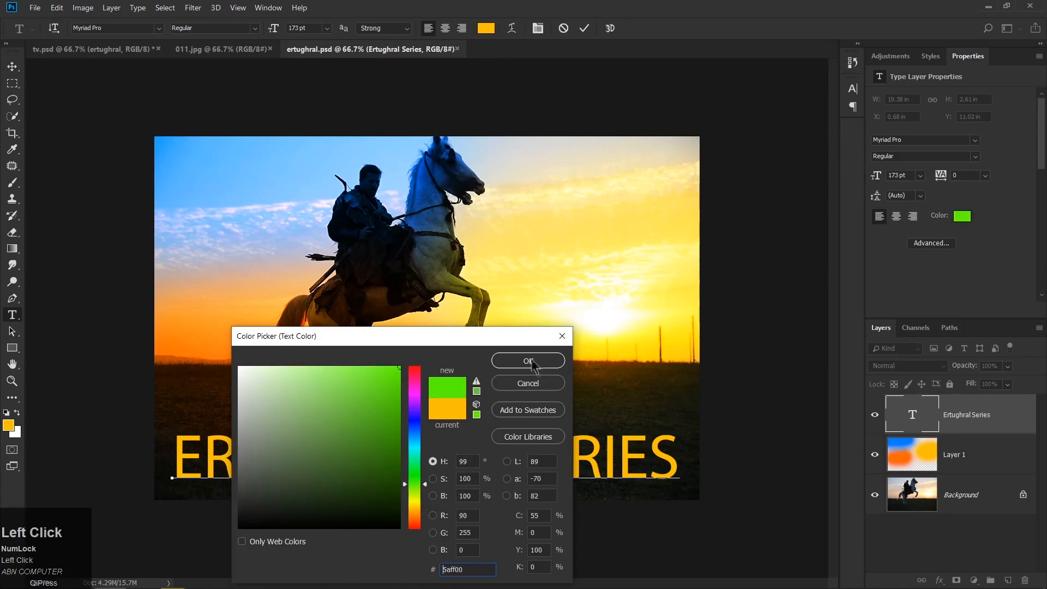
left_click(530, 361)
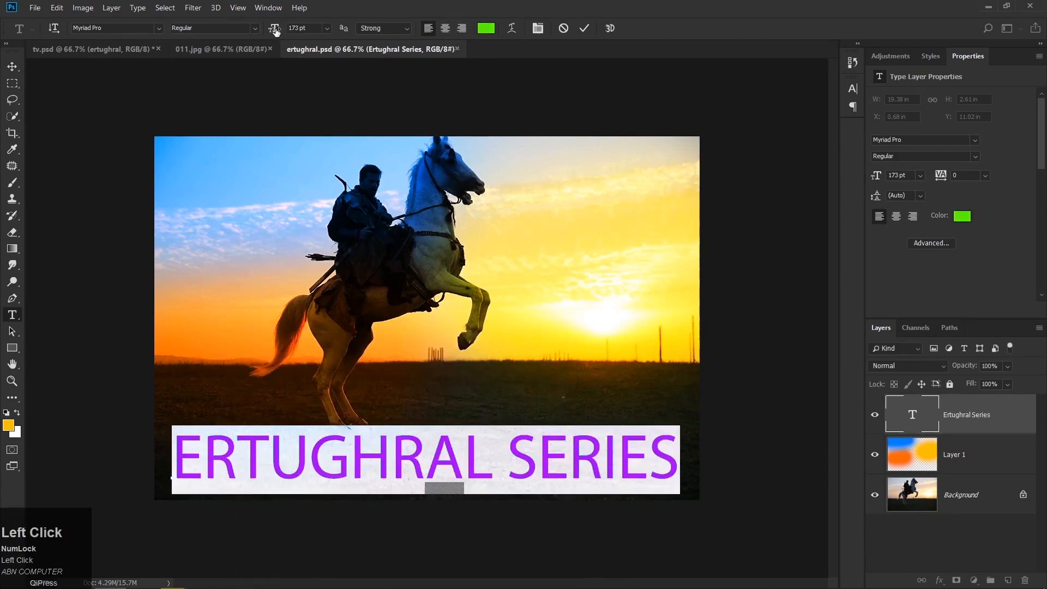
left_click_drag(274, 28, 241, 35)
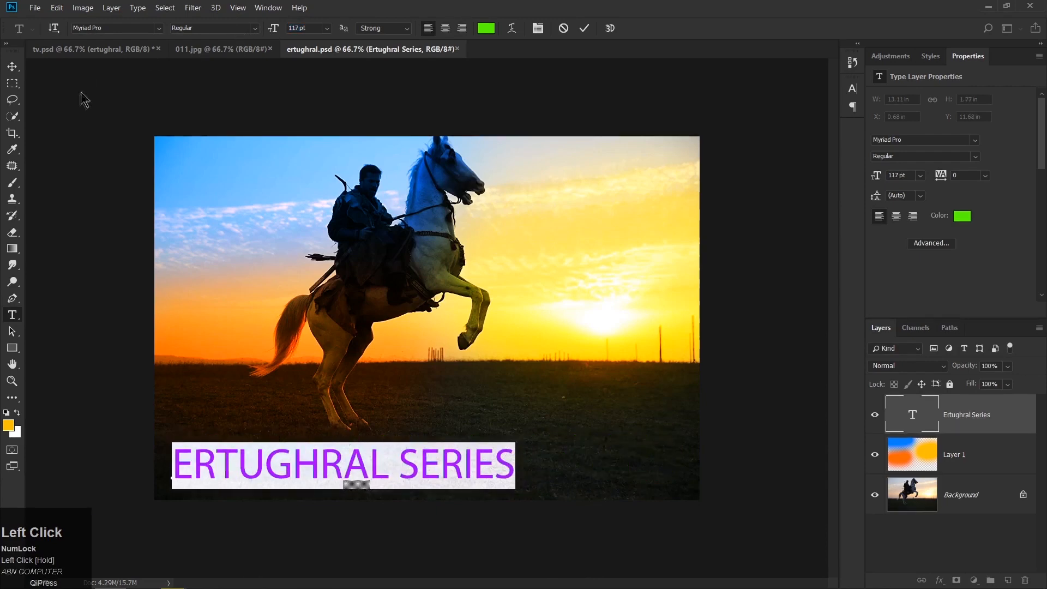
left_click(12, 69)
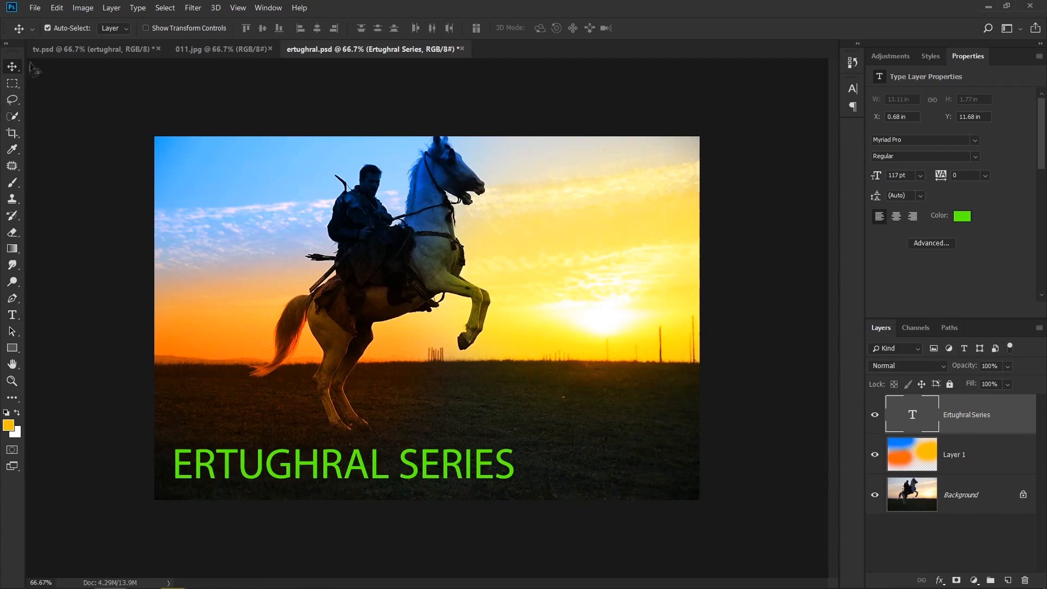
Step: Save the edited ertughral.psd smart object contents and return to the TV mockup in tv.psd
left_click(33, 12)
left_click(49, 135)
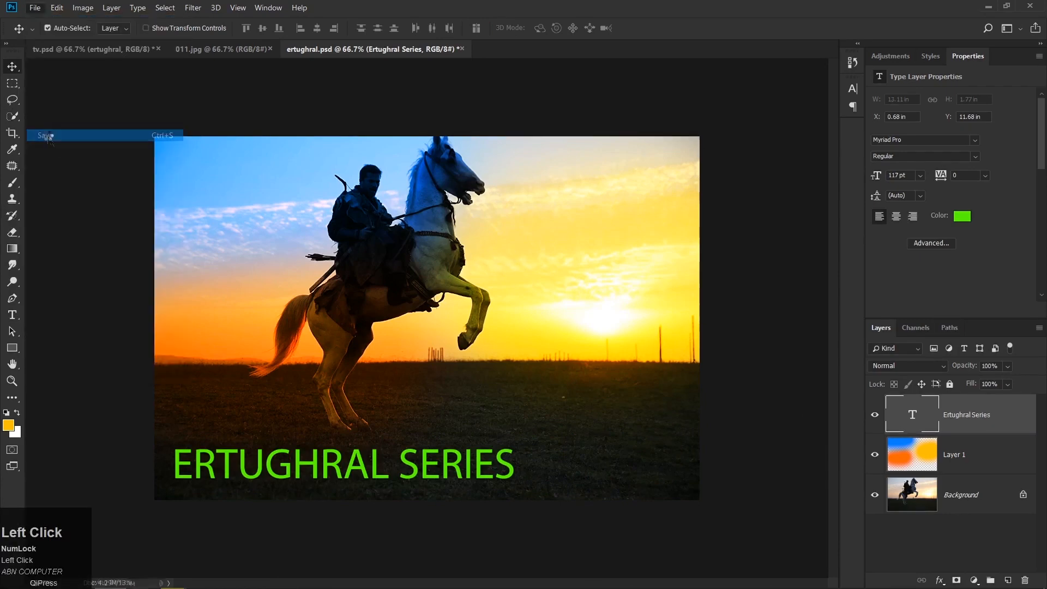
left_click(188, 51)
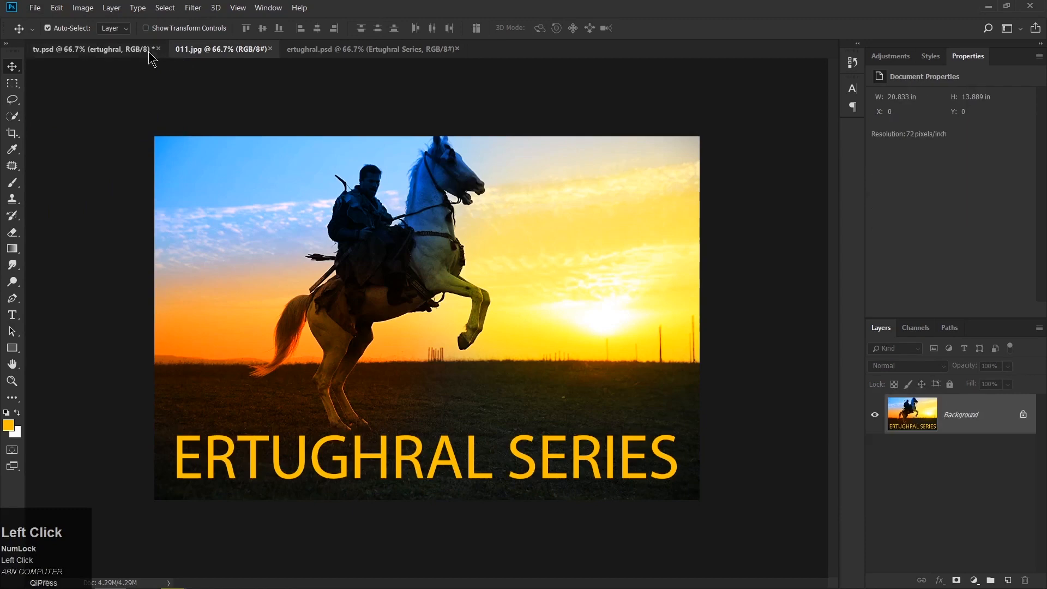
left_click(150, 51)
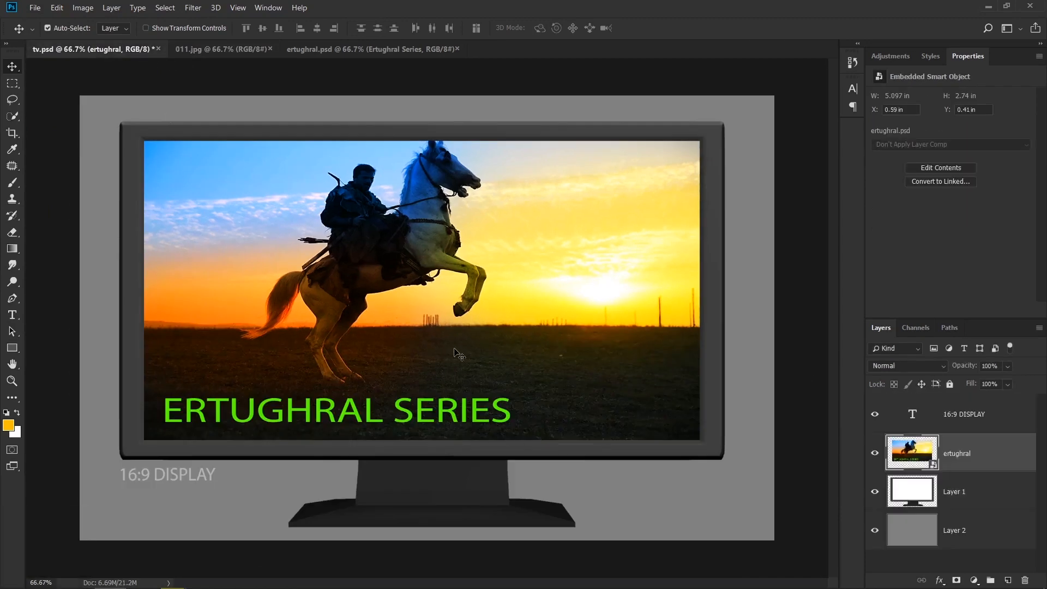
Step: Compare the layered contents of ertughral.psd with the smart object on the TV screen in tv.psd
left_click(346, 50)
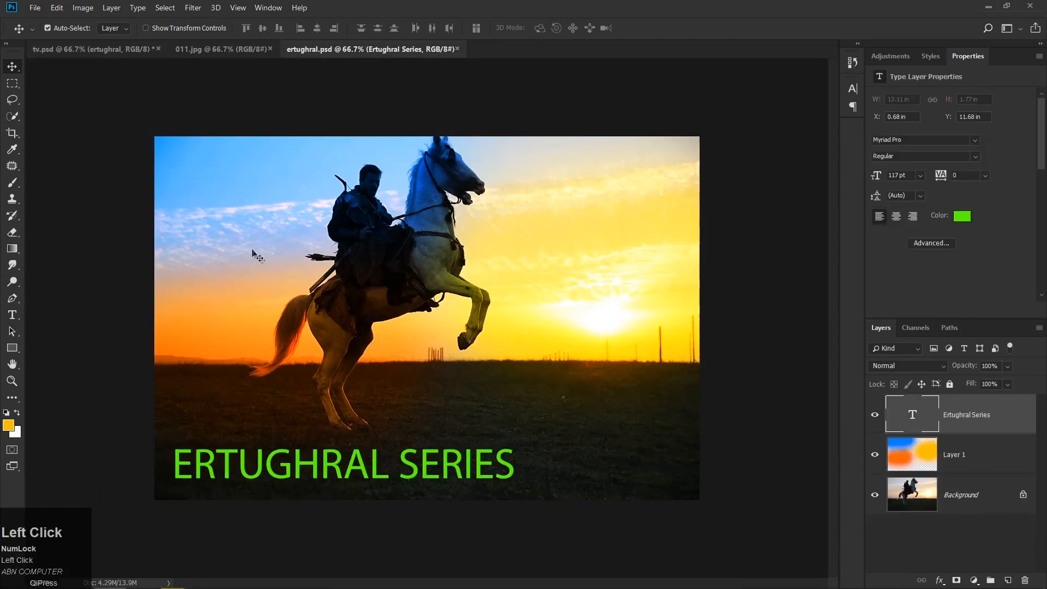
left_click(136, 50)
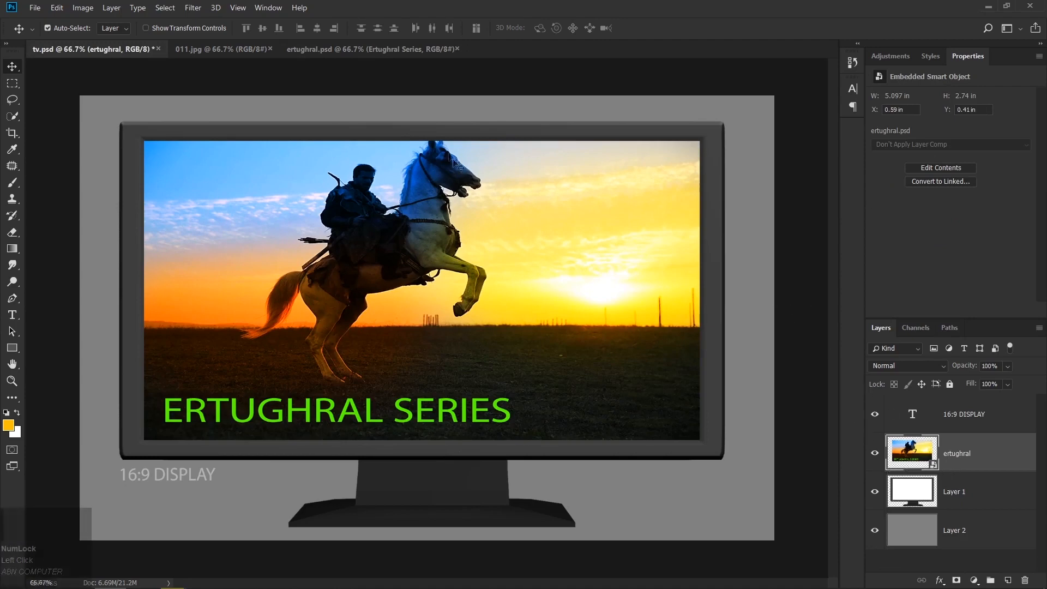
left_click(366, 52)
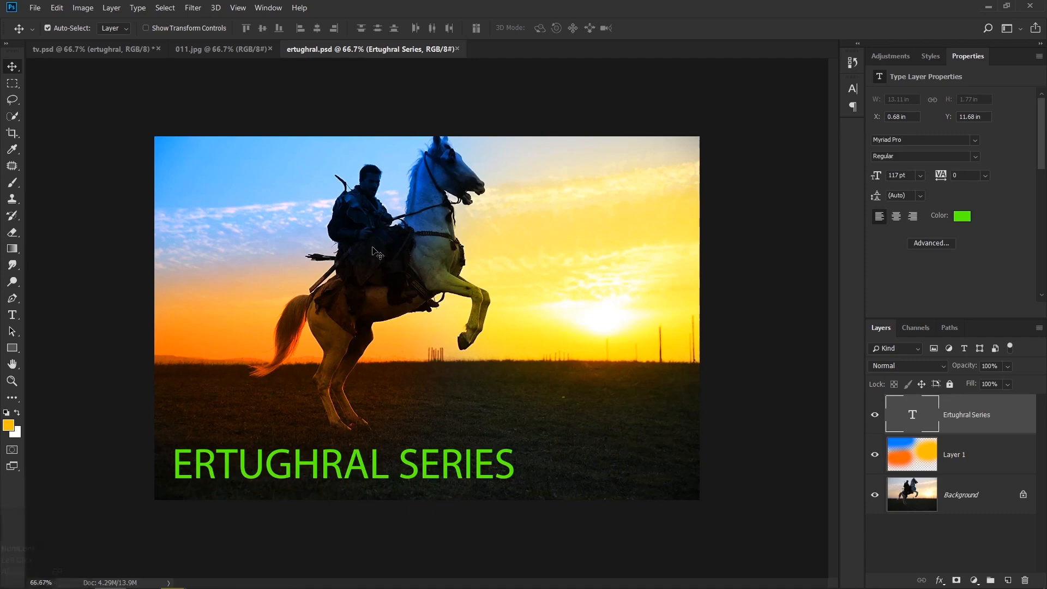
left_click(104, 50)
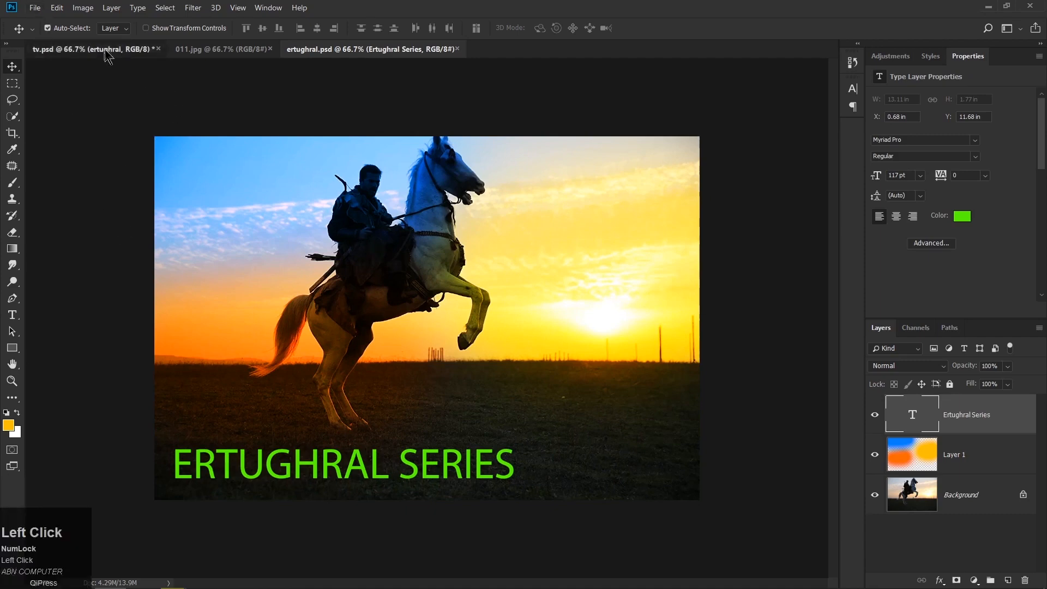